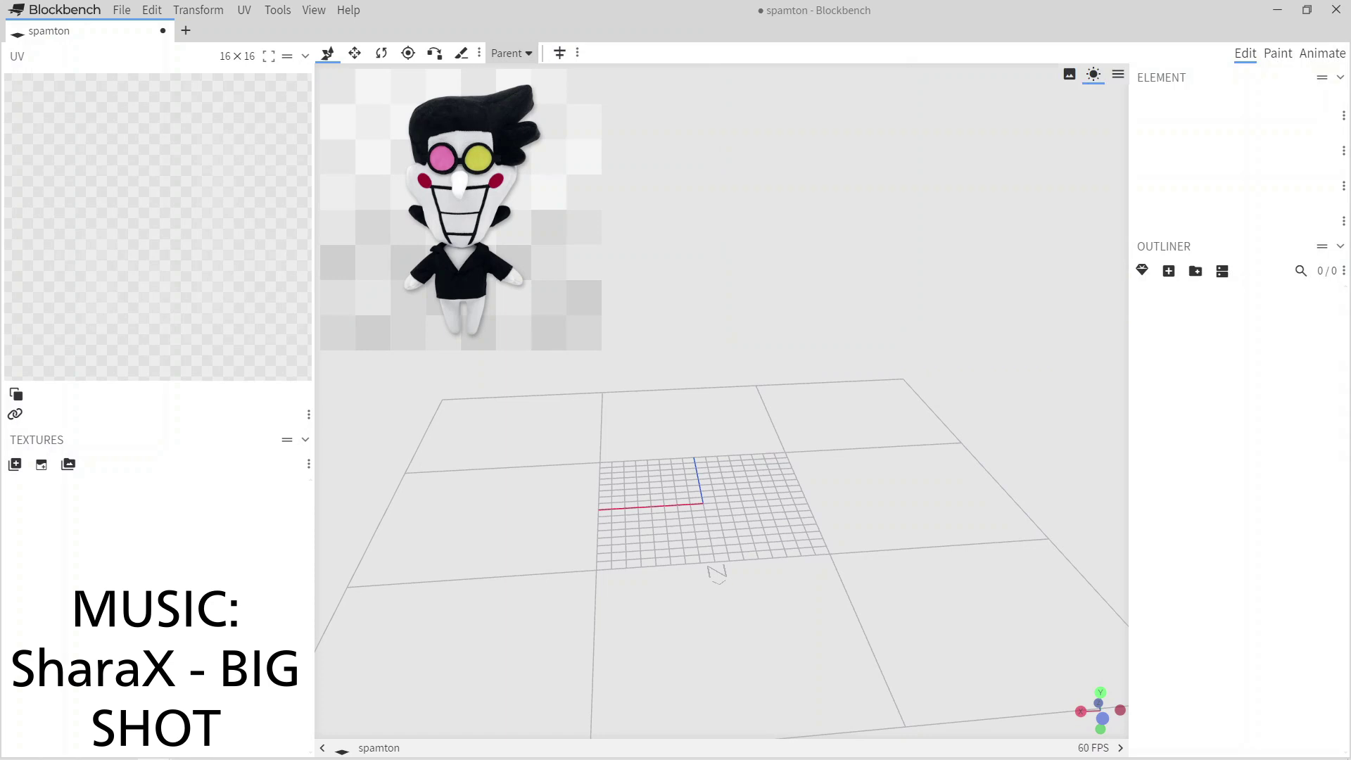
Add a cuboid mesh with a diameter of 8 and a height of 8.
{"action": "left_click", "coordinate": [1142, 272]}
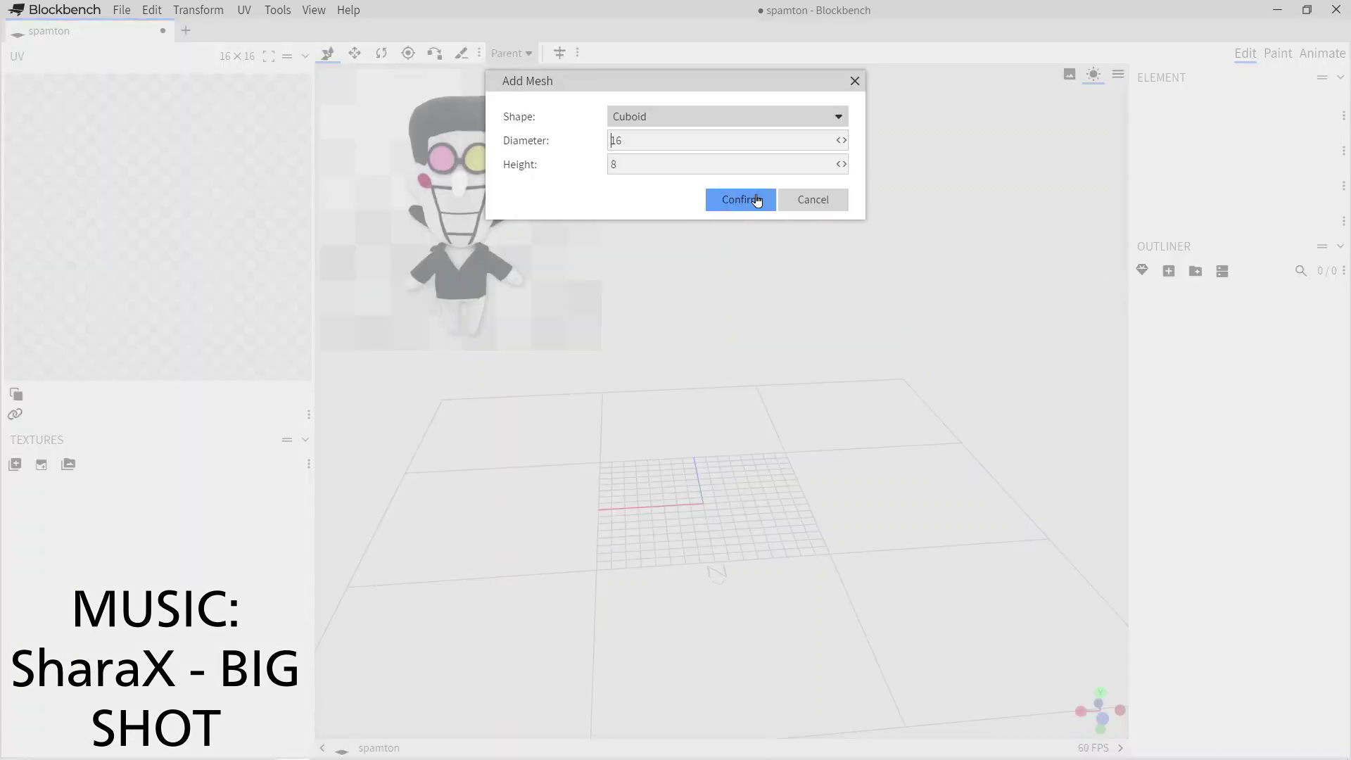
{"action": "left_click", "coordinate": [738, 199]}
{"action": "left_click", "coordinate": [685, 707]}
{"action": "key", "text": "BackSpace"}
{"action": "key", "text": "BackSpace"}
{"action": "type", "text": "8"}
Scale the cuboid's depth to 4 units and raise its top face to a height of 13 units.
{"action": "left_click_drag", "start_coordinate": [862, 569], "coordinate": [994, 543]}
{"action": "scroll", "coordinate": [995, 542], "scroll_direction": "up", "scroll_amount": 3}
{"action": "key", "text": "s"}
{"action": "left_click_drag", "start_coordinate": [770, 484], "coordinate": [703, 457]}
{"action": "left_click", "coordinate": [619, 52]}
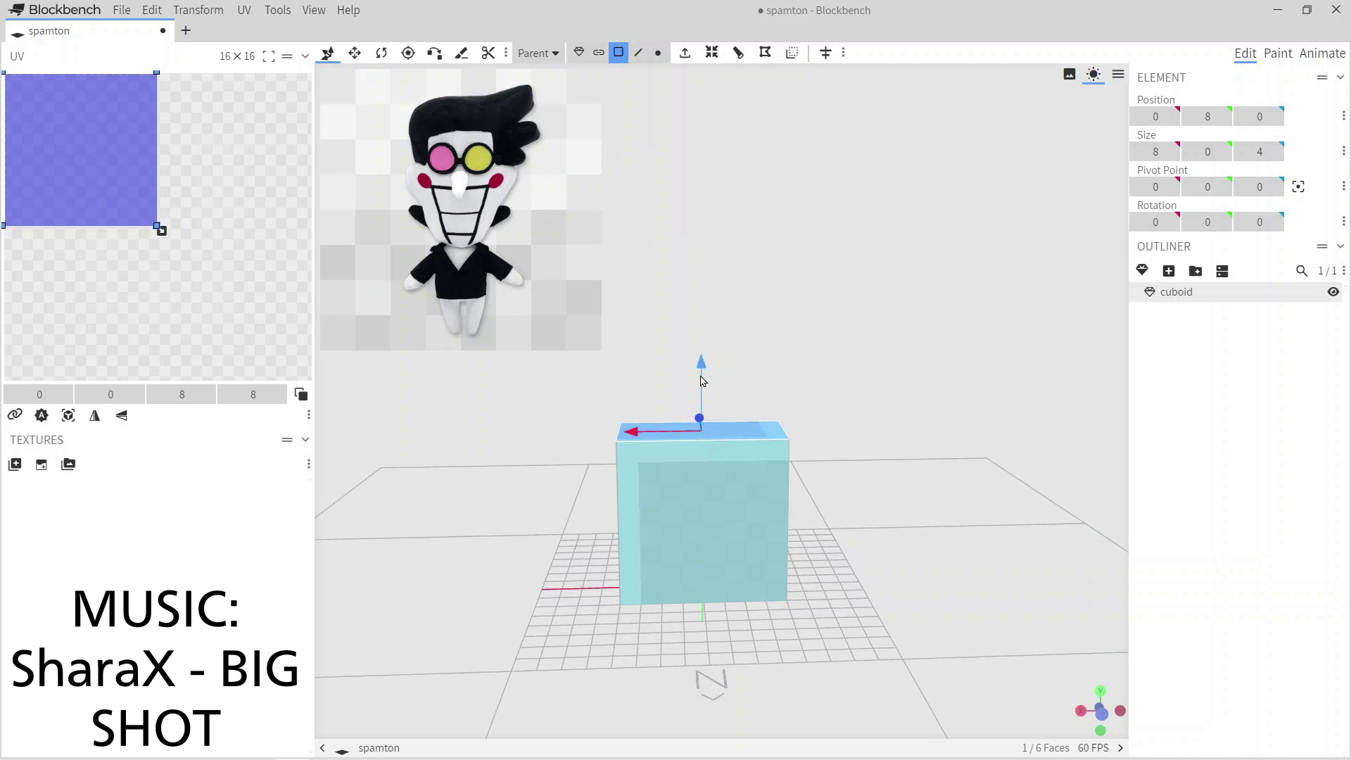
{"action": "left_click_drag", "start_coordinate": [706, 386], "coordinate": [700, 282]}
Try to divide the cuboid with two evenly spaced horizontal loop cuts.
{"action": "left_click", "coordinate": [765, 52]}
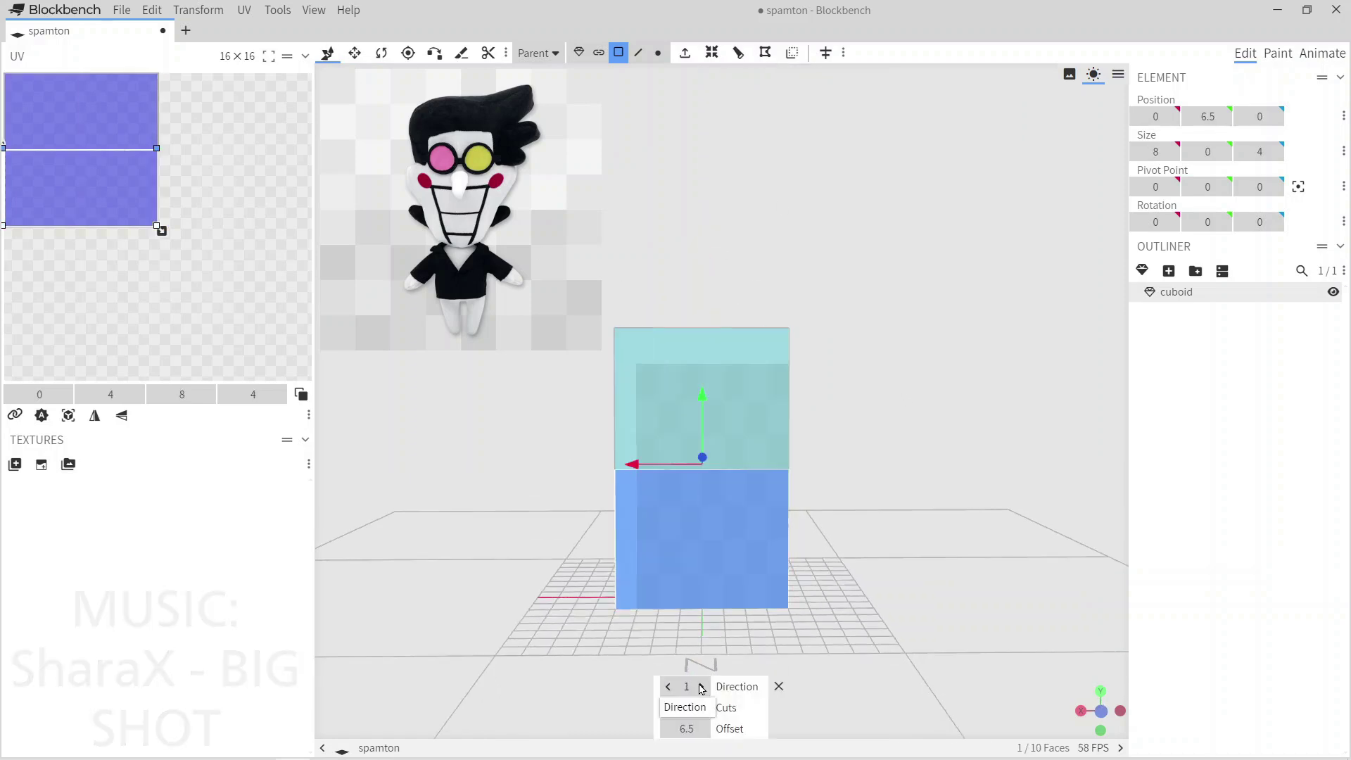
{"action": "left_click", "coordinate": [701, 707]}
{"action": "left_click_drag", "start_coordinate": [724, 647], "coordinate": [791, 498]}
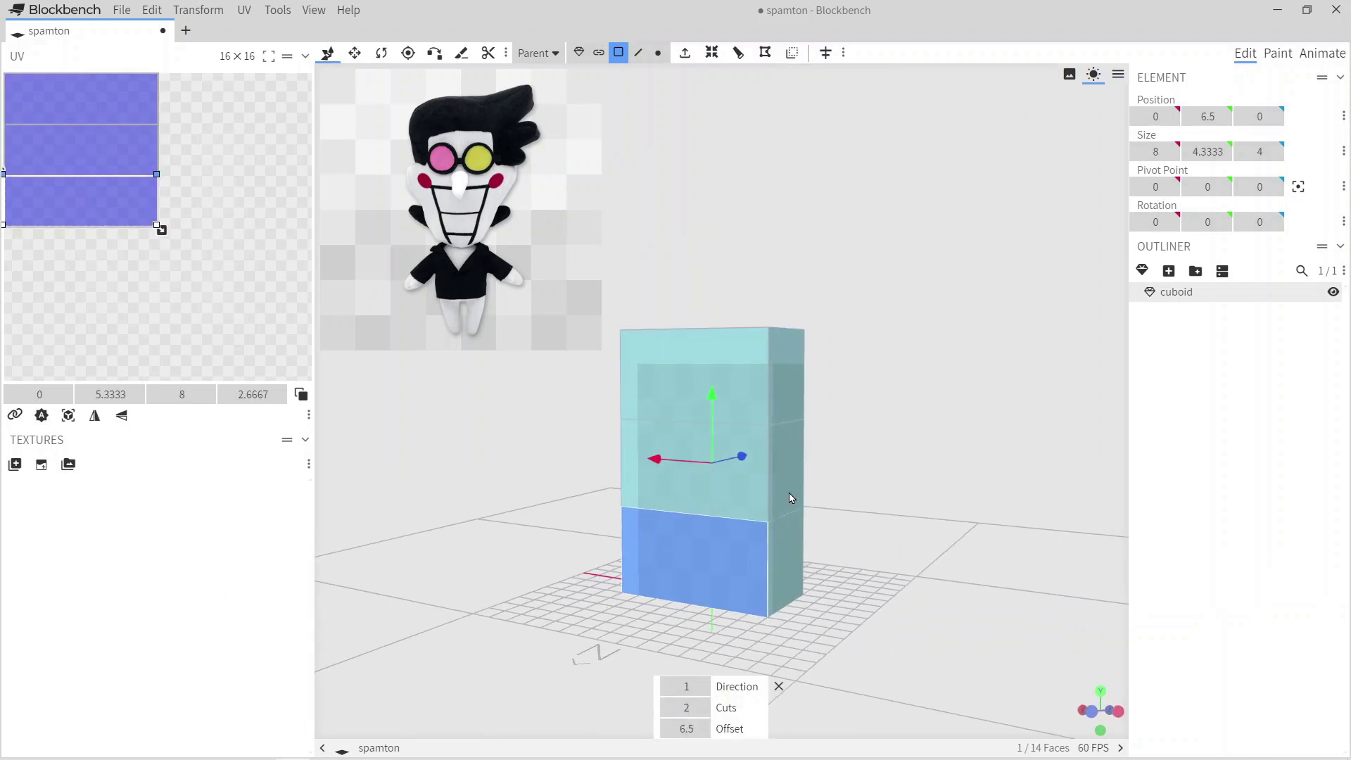
Enable mirrored modelling and try to pull the middle side faces 2 units outward on both sides.
{"action": "left_click", "coordinate": [790, 497]}
{"action": "left_click_drag", "start_coordinate": [724, 462], "coordinate": [768, 467]}
{"action": "left_click", "coordinate": [826, 52]}
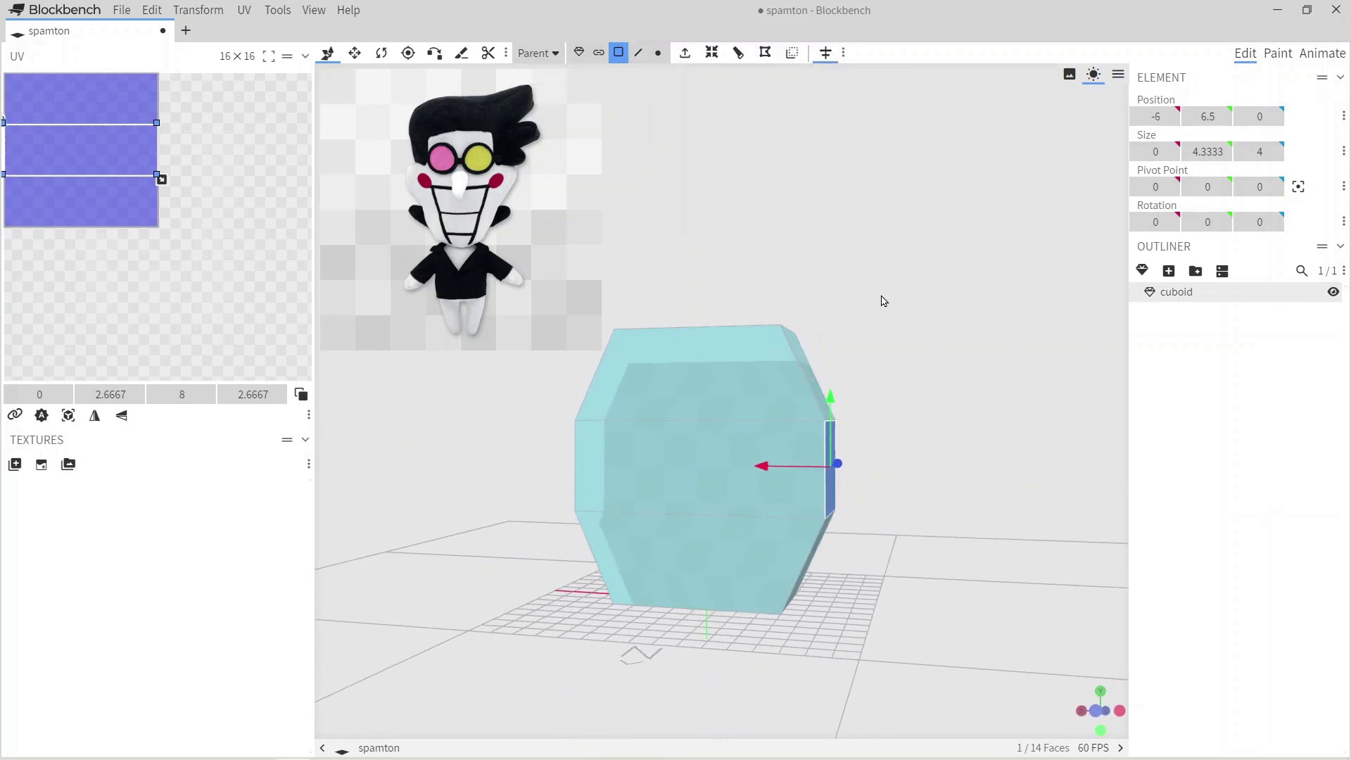
Undo the side face bulge and the two horizontal loop cuts.
{"action": "key", "text": "ctrl+z"}
{"action": "key", "text": "ctrl+z"}
{"action": "left_click", "coordinate": [638, 54]}
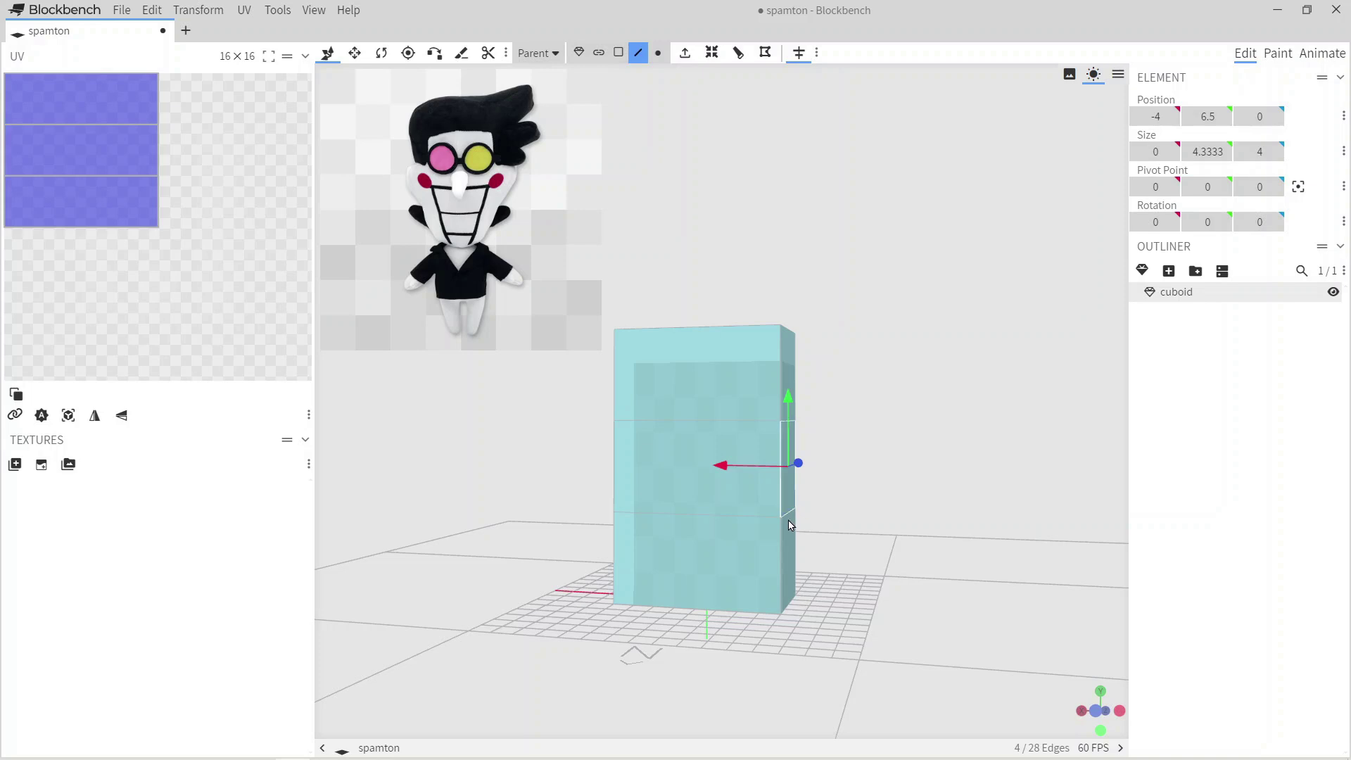
Divide the cuboid with three evenly spaced horizontal loop cuts.
{"action": "left_click", "coordinate": [618, 52]}
{"action": "key", "text": "ctrl+r"}
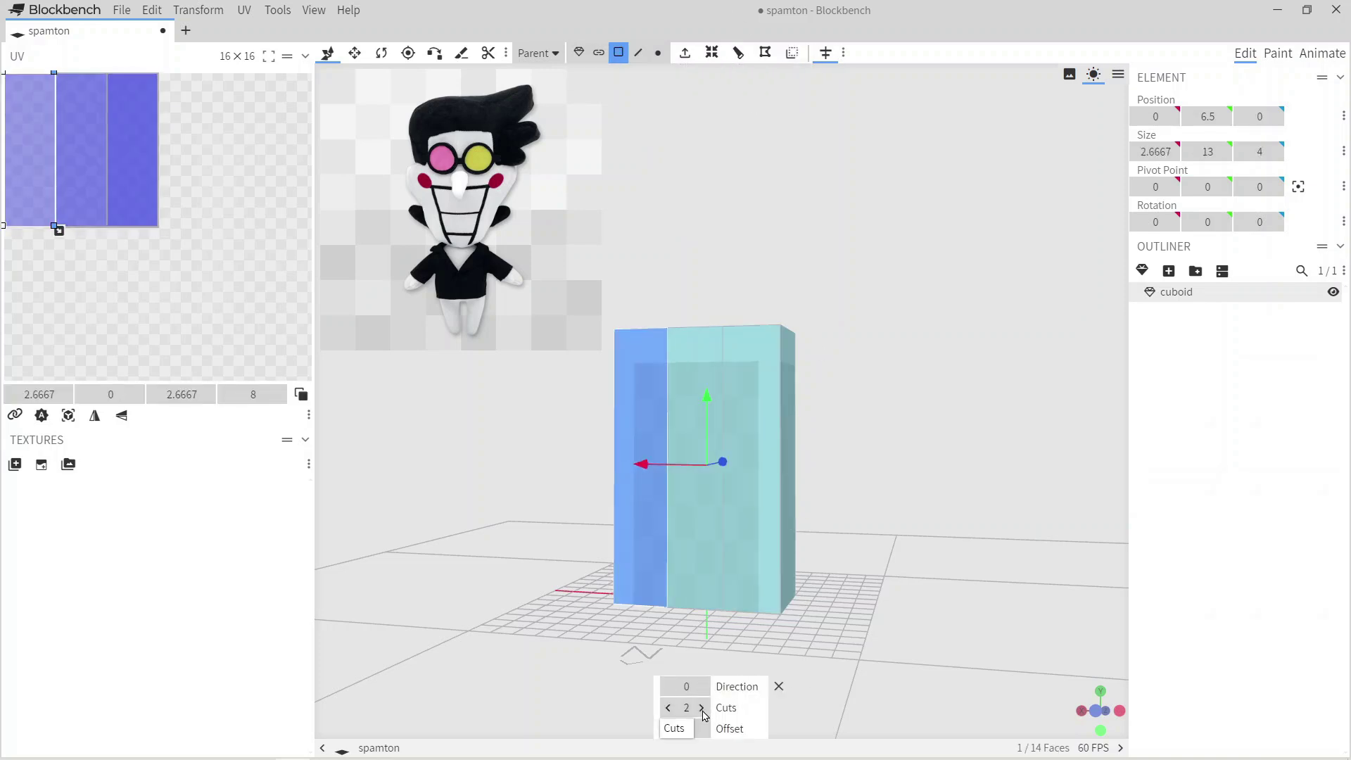
{"action": "left_click", "coordinate": [701, 685]}
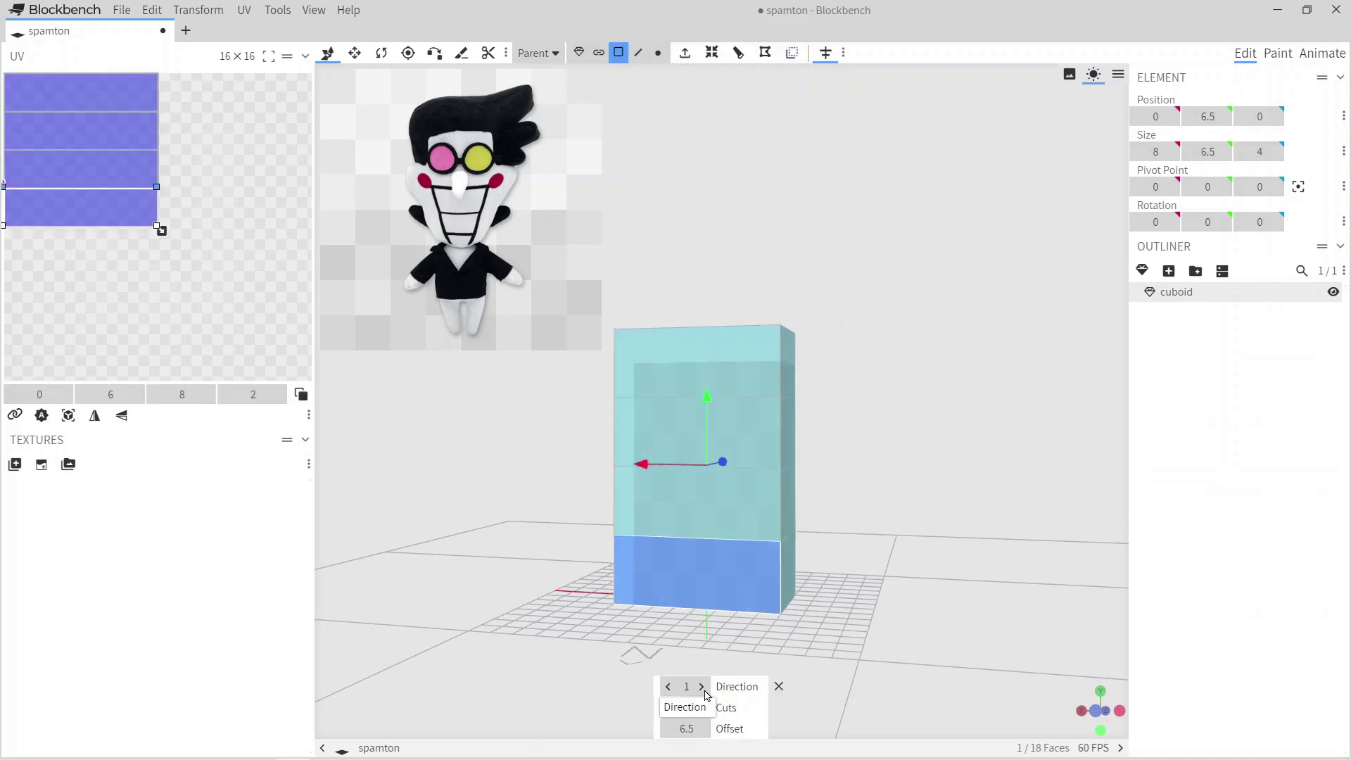
Scale the cuboid's top face narrower so the uppermost section tapers inward.
{"action": "left_click", "coordinate": [778, 351]}
{"action": "left_click_drag", "start_coordinate": [914, 352], "coordinate": [915, 492]}
{"action": "left_click", "coordinate": [700, 332]}
{"action": "left_click", "coordinate": [355, 52]}
{"action": "left_click_drag", "start_coordinate": [772, 345], "coordinate": [672, 348]}
{"action": "left_click_drag", "start_coordinate": [907, 492], "coordinate": [906, 364]}
Extrude the lower-middle side faces outward on both sides and slope the extrusions by moving their base edges, the upper ones to y = 7.5.
{"action": "left_click", "coordinate": [790, 498]}
{"action": "key", "text": "e"}
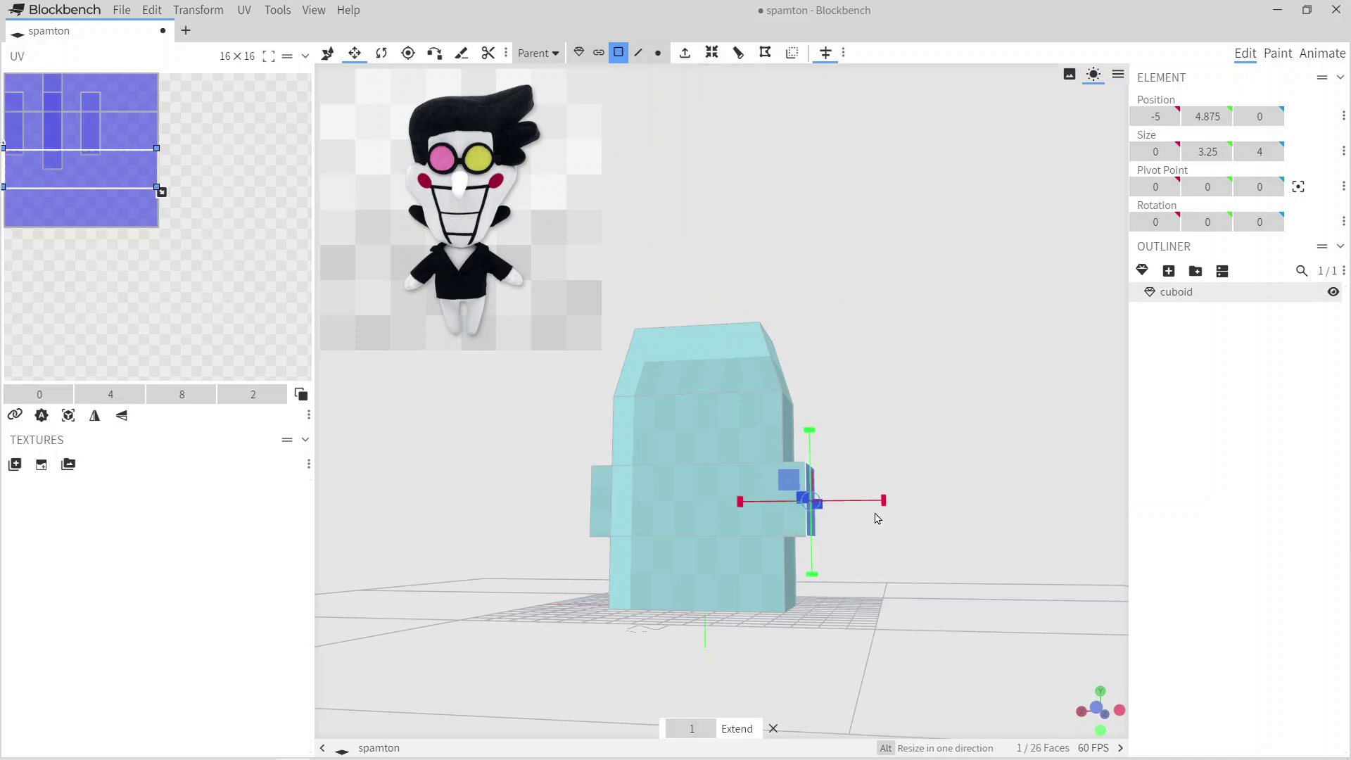
{"action": "left_click_drag", "start_coordinate": [837, 490], "coordinate": [707, 269]}
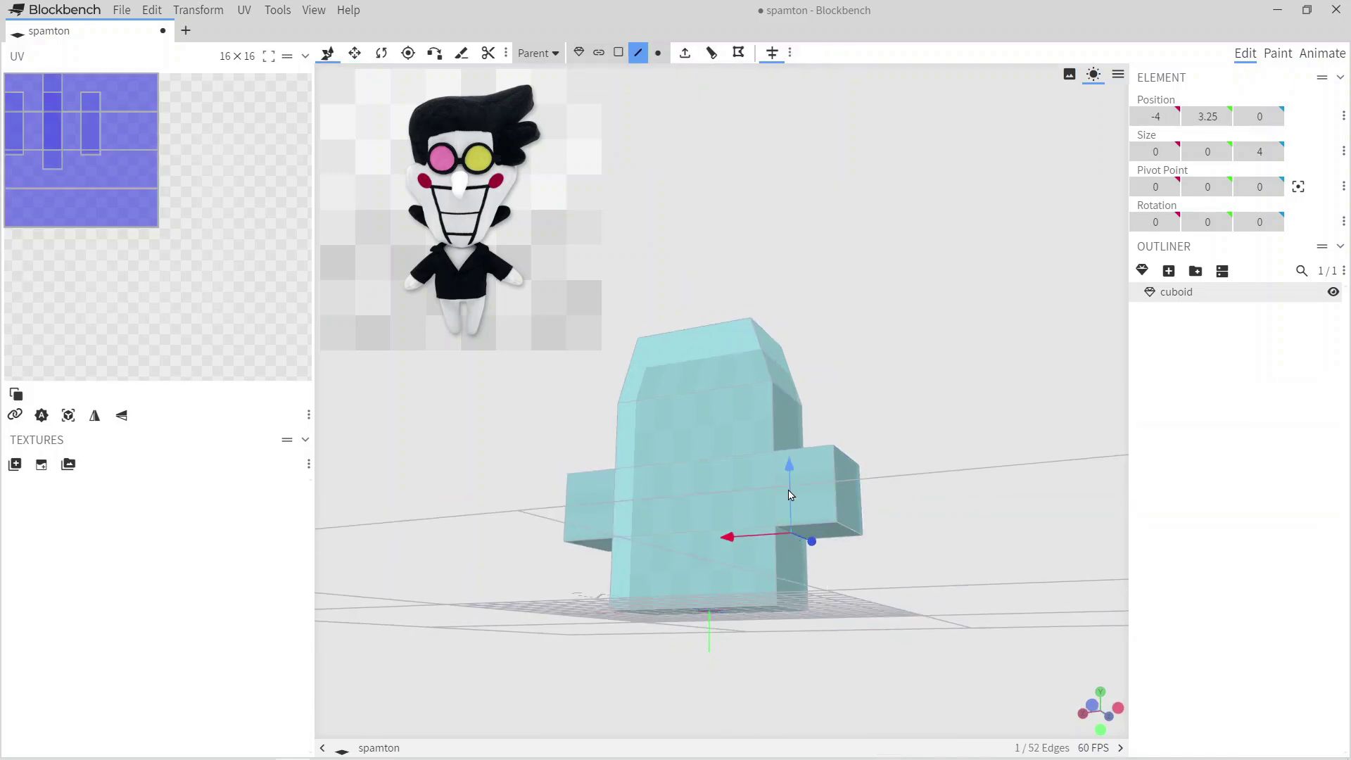
{"action": "left_click_drag", "start_coordinate": [790, 522], "coordinate": [851, 470]}
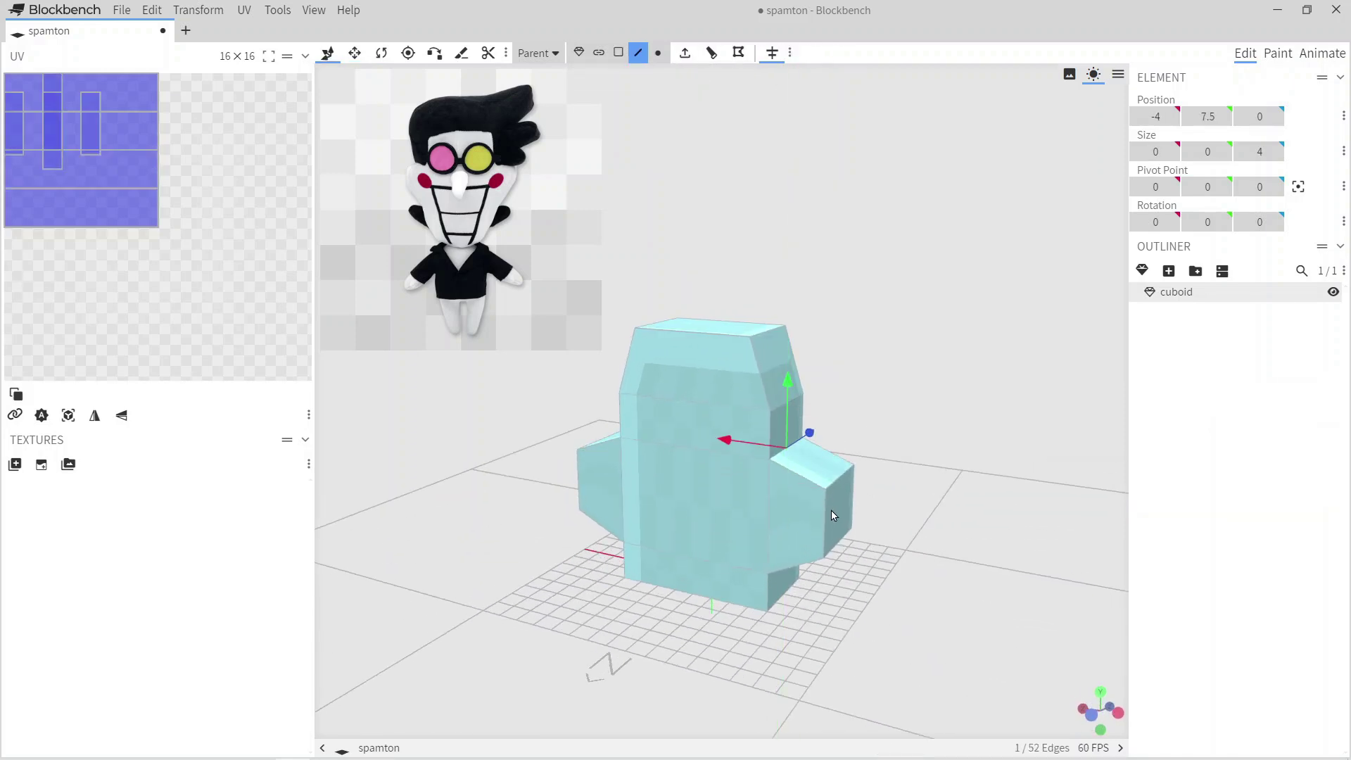
Pull the lower-middle back face 1.2 units outward to z = 3.2.
{"action": "left_click", "coordinate": [618, 53]}
{"action": "left_click", "coordinate": [816, 479]}
{"action": "left_click_drag", "start_coordinate": [777, 482], "coordinate": [799, 512]}
{"action": "left_click_drag", "start_coordinate": [844, 394], "coordinate": [932, 503]}
{"action": "left_click", "coordinate": [837, 477]}
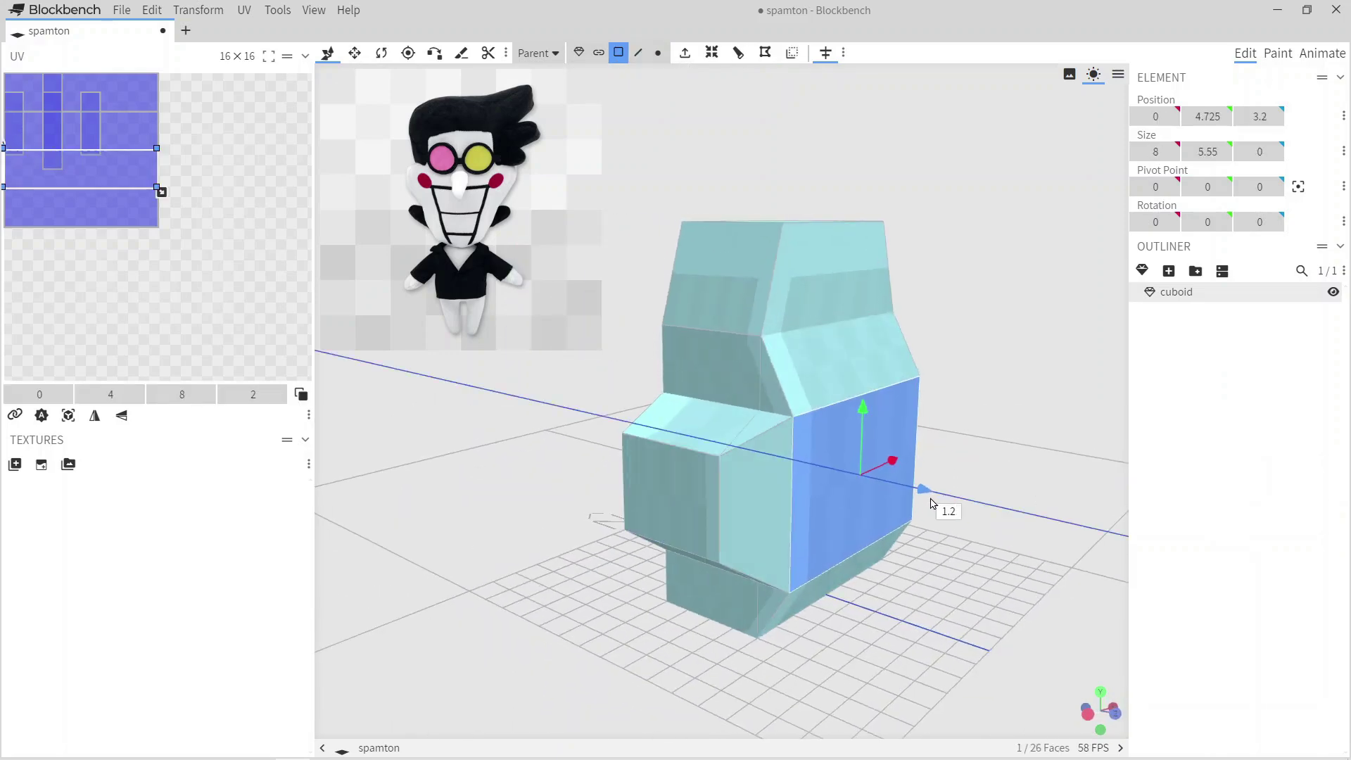
{"action": "left_click", "coordinate": [638, 53]}
{"action": "left_click", "coordinate": [925, 347]}
{"action": "left_click_drag", "start_coordinate": [925, 346], "coordinate": [703, 365]}
Add two evenly spaced vertical loop cuts through the front of the mesh, using direction 1.
{"action": "left_click", "coordinate": [618, 53]}
{"action": "left_click", "coordinate": [637, 492]}
{"action": "key", "text": "ctrl+r"}
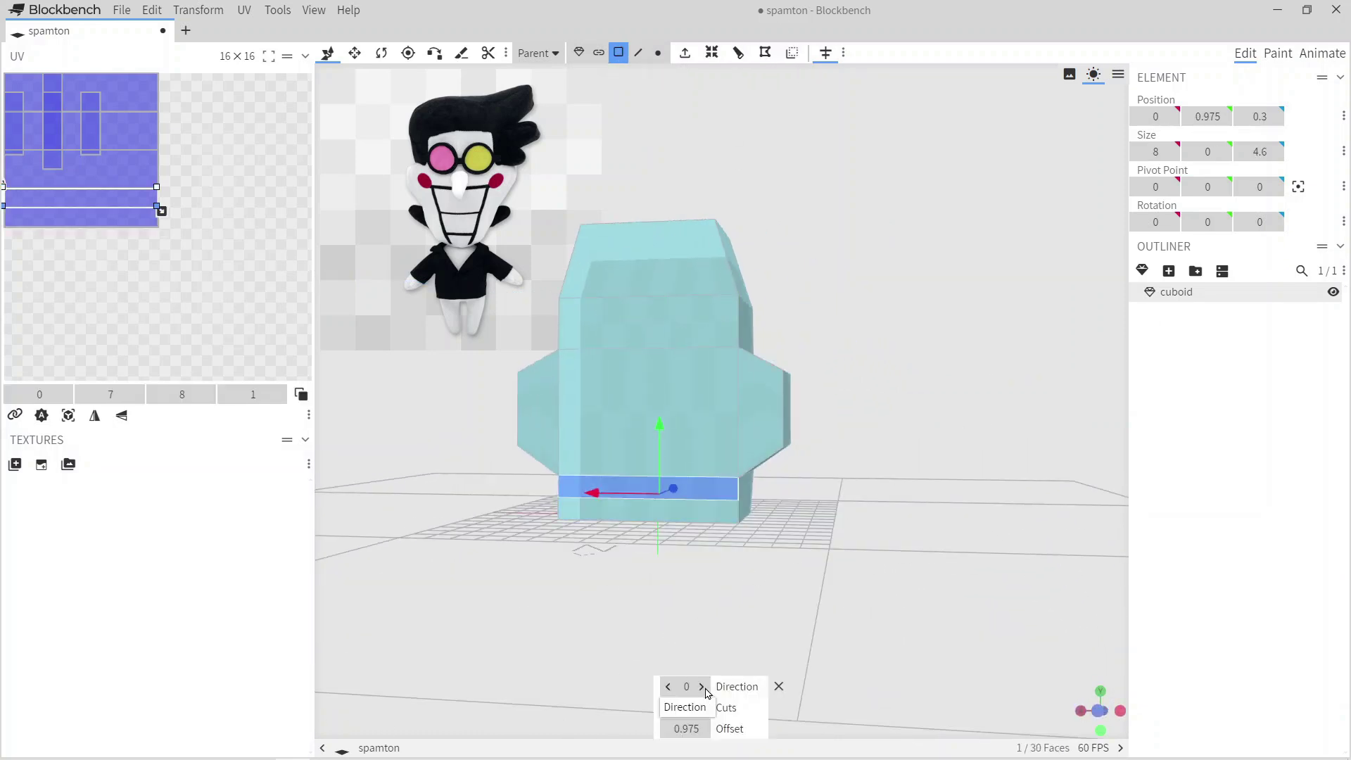
{"action": "left_click", "coordinate": [702, 707]}
{"action": "scroll", "coordinate": [696, 507], "scroll_direction": "up", "scroll_amount": 2}
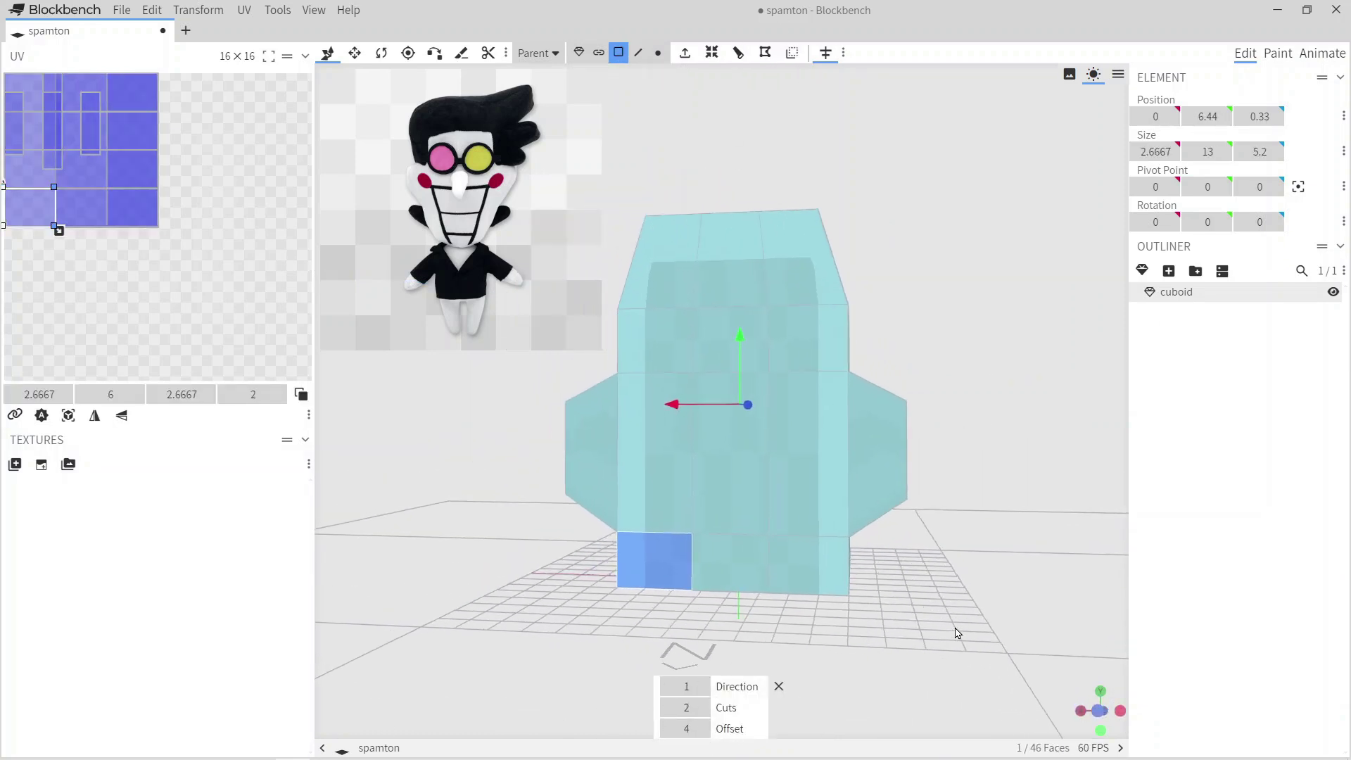
Add one horizontal loop cut at offset 2.775 through the bulging section and pull its outer side edges slightly farther outward.
{"action": "scroll", "coordinate": [686, 707], "scroll_direction": "down", "scroll_amount": 1}
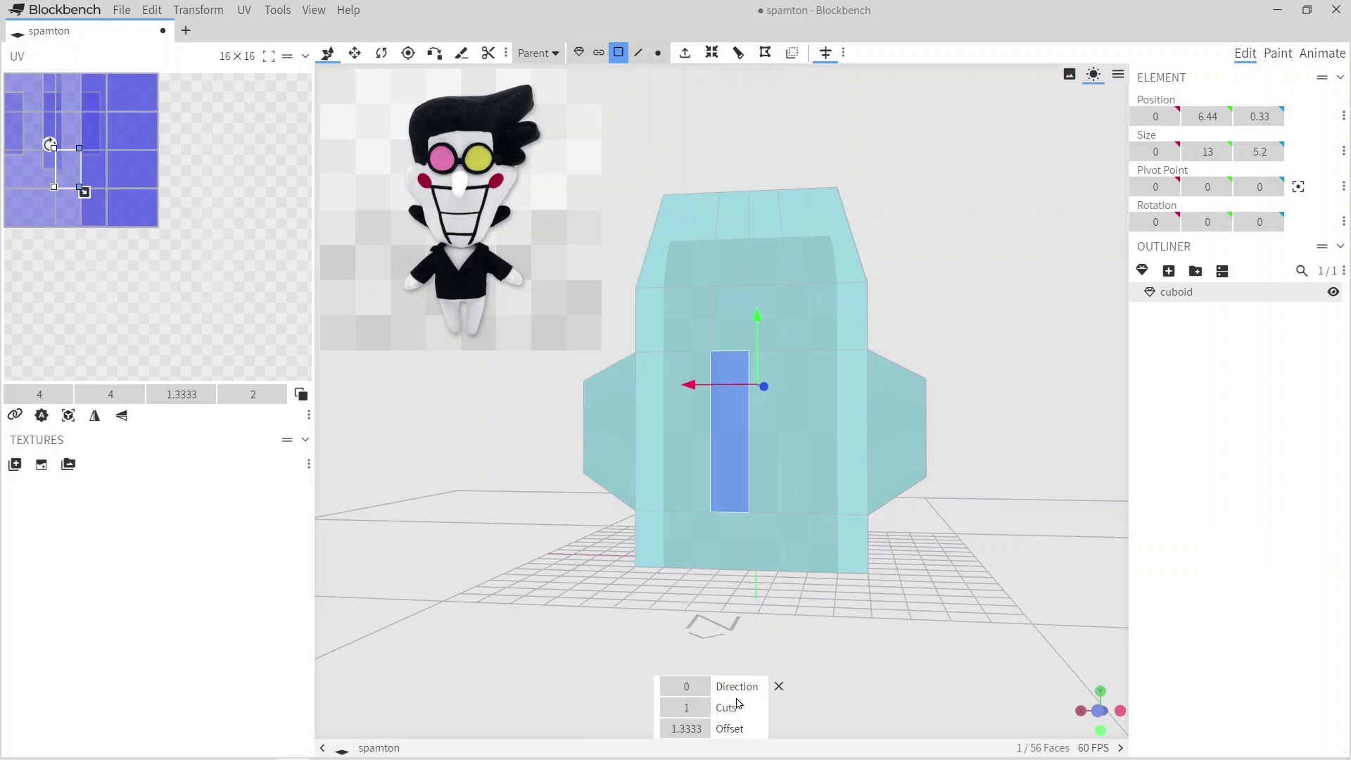
{"action": "left_click_drag", "start_coordinate": [686, 728], "coordinate": [748, 731]}
{"action": "left_click_drag", "start_coordinate": [912, 623], "coordinate": [956, 589]}
{"action": "left_click", "coordinate": [638, 53]}
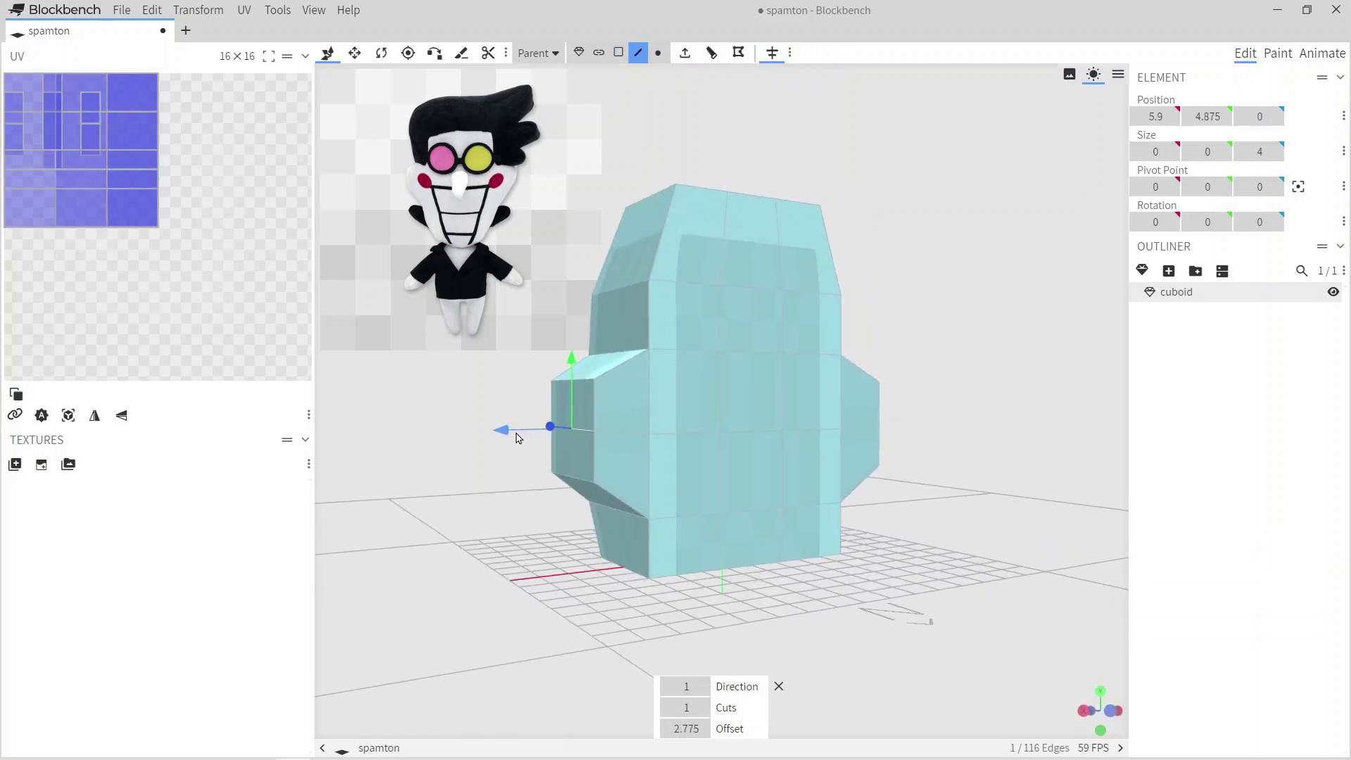
{"action": "left_click_drag", "start_coordinate": [512, 444], "coordinate": [732, 386]}
Split the mesh's depth with one loop cut at direction 3 and offset 2, and delete the selected lower-centre front and bottom faces.
{"action": "left_click", "coordinate": [618, 52]}
{"action": "left_click", "coordinate": [744, 541]}
{"action": "left_click", "coordinate": [735, 472], "text": "shift"}
{"action": "left_click_drag", "start_coordinate": [735, 471], "coordinate": [812, 430]}
{"action": "left_click", "coordinate": [812, 431]}
{"action": "left_click", "coordinate": [765, 53]}
{"action": "left_click", "coordinate": [701, 687]}
{"action": "left_click", "coordinate": [701, 686]}
{"action": "left_click", "coordinate": [702, 686]}
{"action": "left_click_drag", "start_coordinate": [702, 669], "coordinate": [798, 619]}
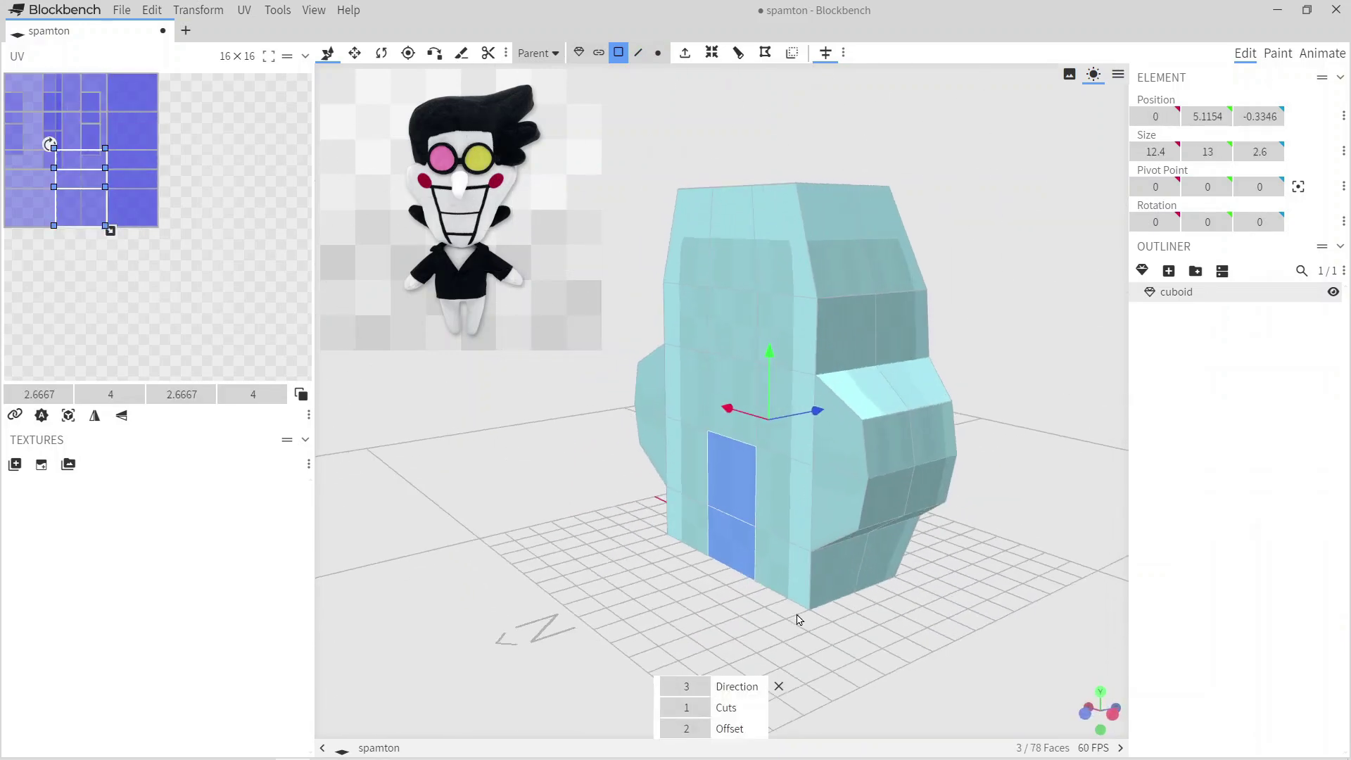
{"action": "key", "text": "Delete"}
{"action": "left_click_drag", "start_coordinate": [808, 317], "coordinate": [852, 438]}
{"action": "left_click_drag", "start_coordinate": [762, 280], "coordinate": [827, 526]}
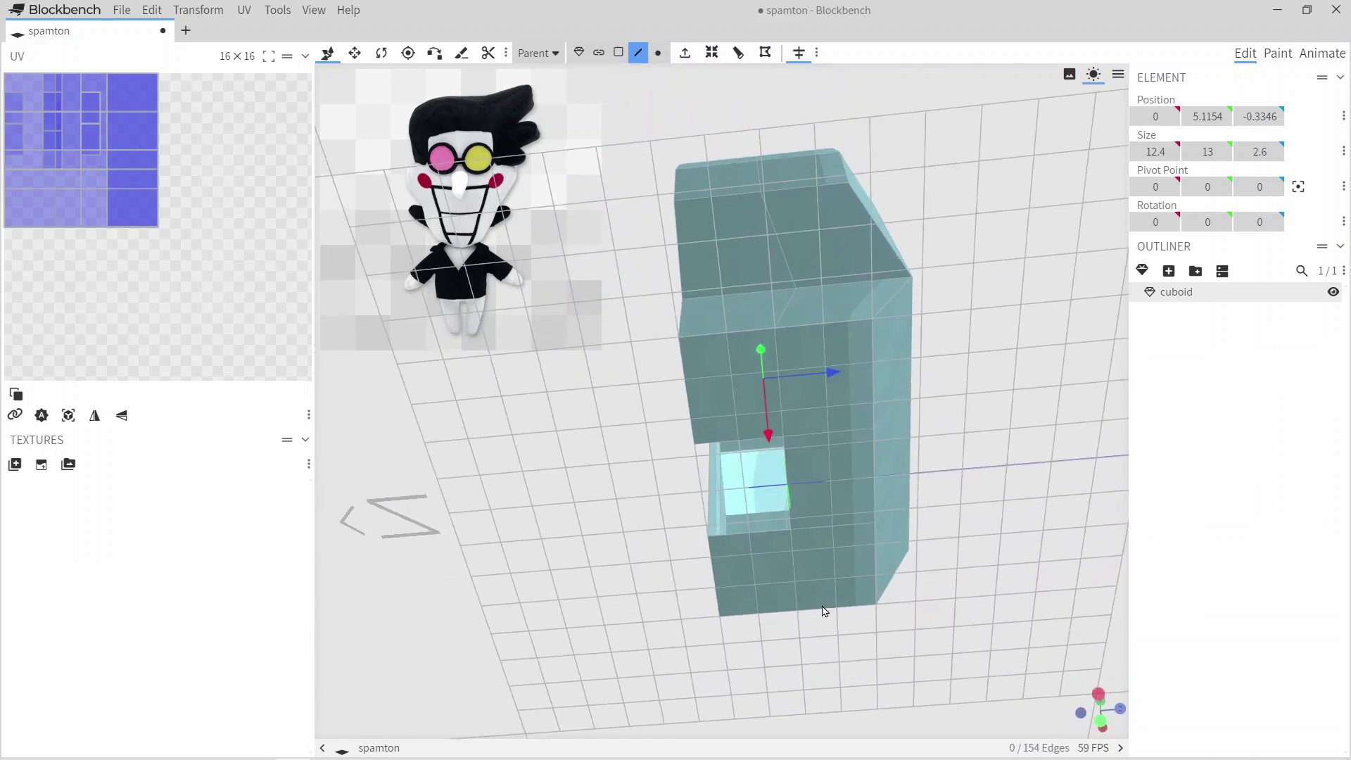
{"action": "left_click_drag", "start_coordinate": [850, 258], "coordinate": [852, 260]}
{"action": "left_click_drag", "start_coordinate": [872, 295], "coordinate": [1010, 310]}
{"action": "key", "text": "ctrl+z"}
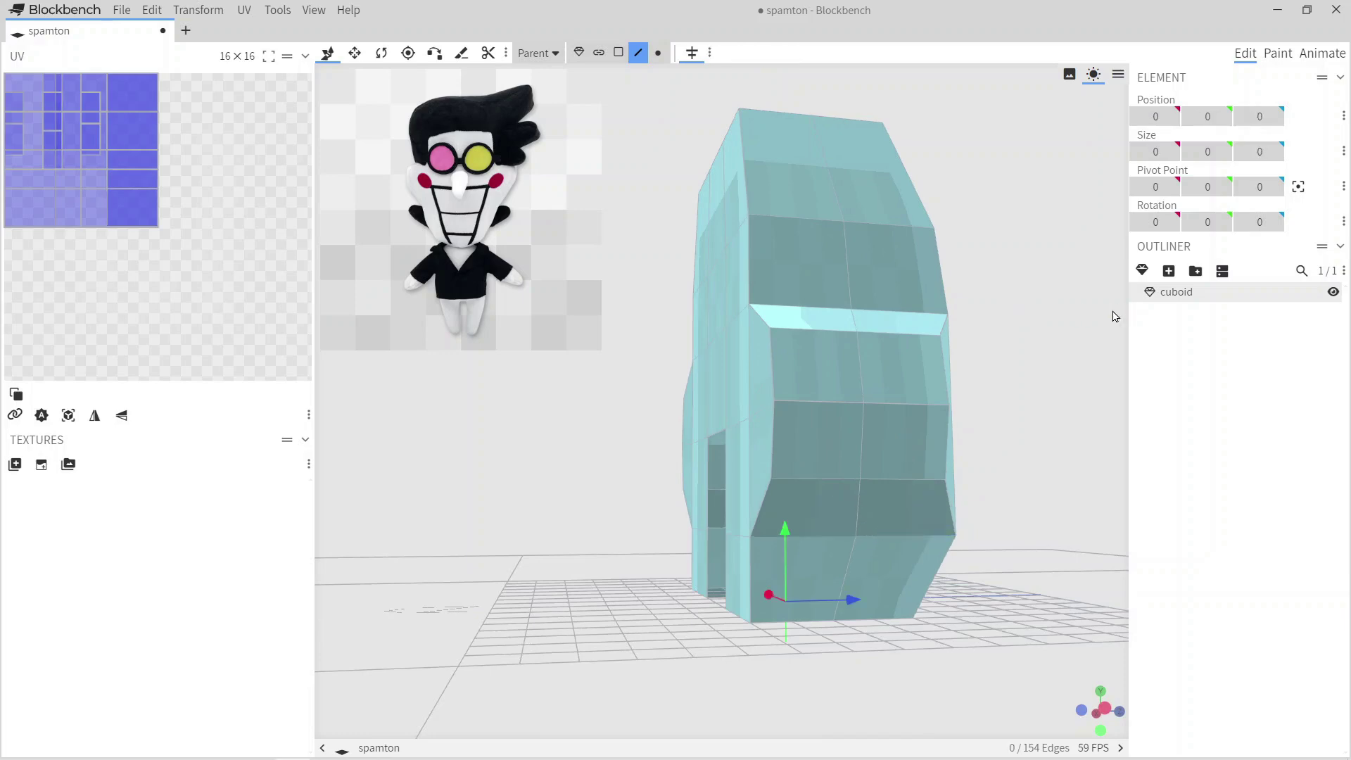
Move the bottom front corner vertices inward on both sides to taper the base.
{"action": "left_click_drag", "start_coordinate": [1112, 314], "coordinate": [1015, 603]}
{"action": "left_click_drag", "start_coordinate": [915, 533], "coordinate": [982, 623]}
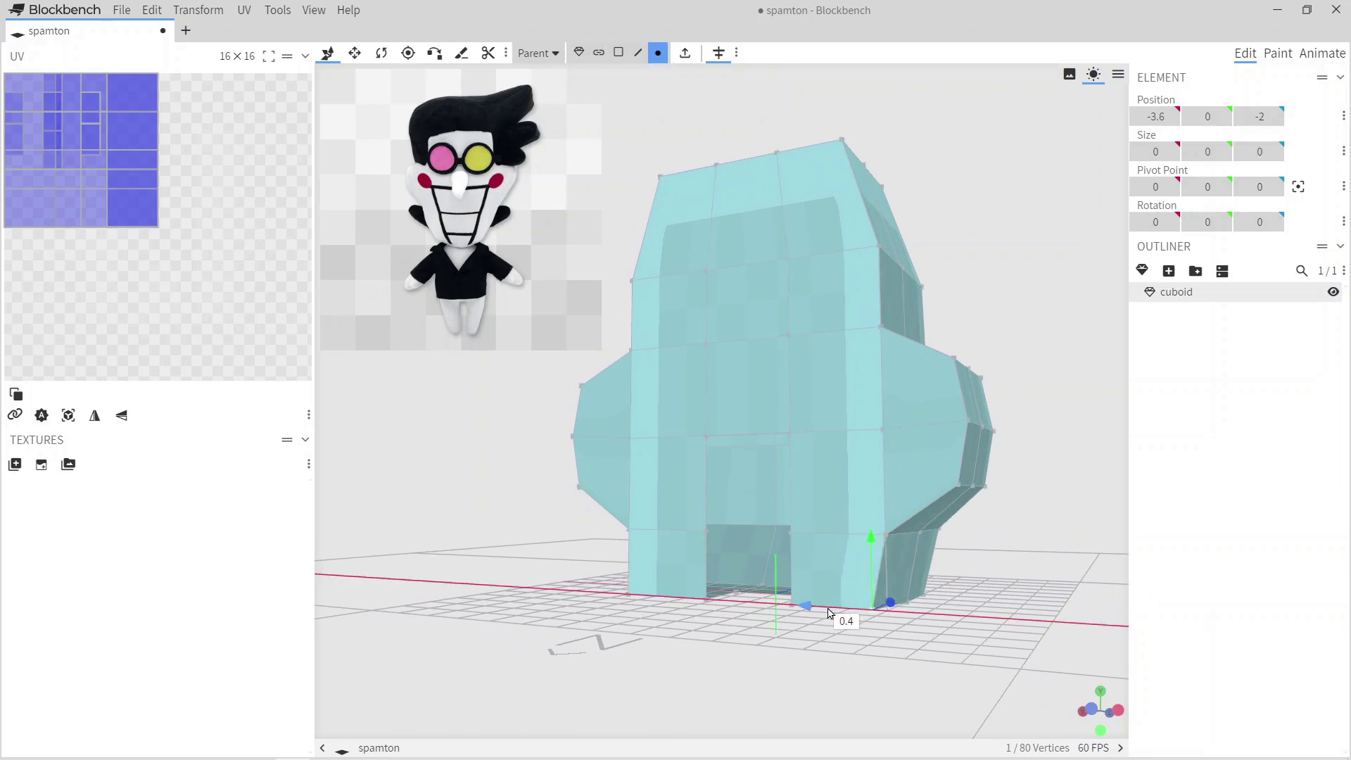
{"action": "left_click_drag", "start_coordinate": [829, 613], "coordinate": [814, 669]}
Extrude the two inner bottom vertices of the opening upward to y = 4.6 and place them at z = 0.
{"action": "scroll", "coordinate": [813, 669], "scroll_direction": "up", "scroll_amount": 3}
{"action": "left_click", "coordinate": [816, 651]}
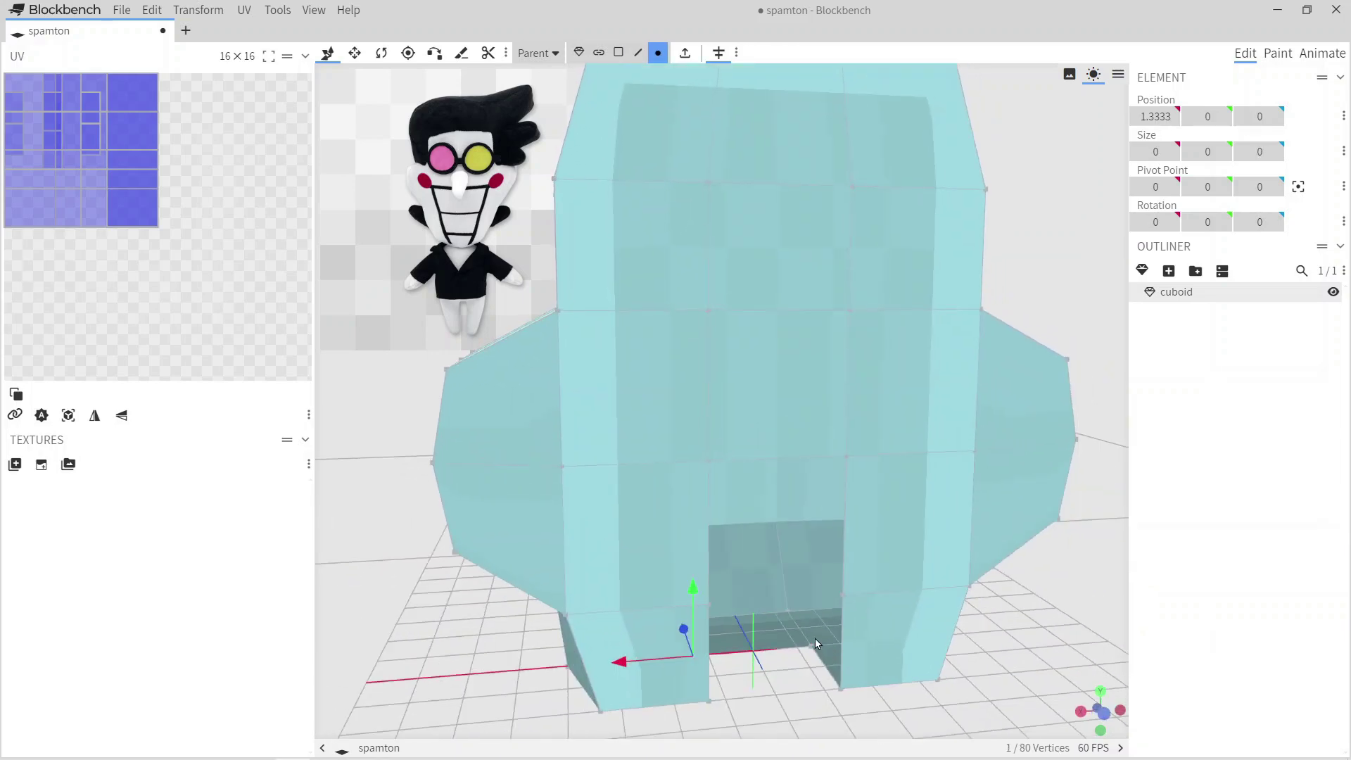
{"action": "scroll", "coordinate": [795, 362], "scroll_direction": "down", "scroll_amount": 3}
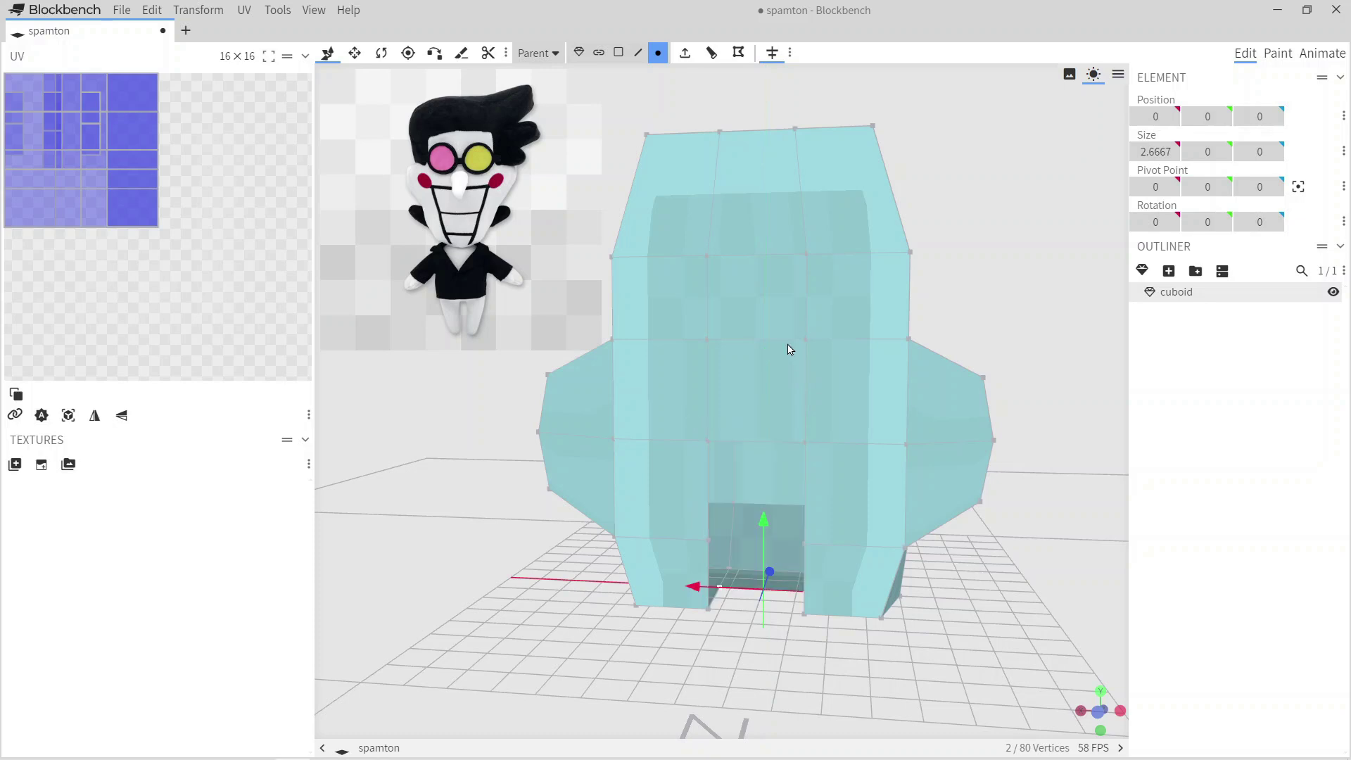
{"action": "left_click", "coordinate": [680, 57]}
{"action": "left_click_drag", "start_coordinate": [761, 524], "coordinate": [758, 442]}
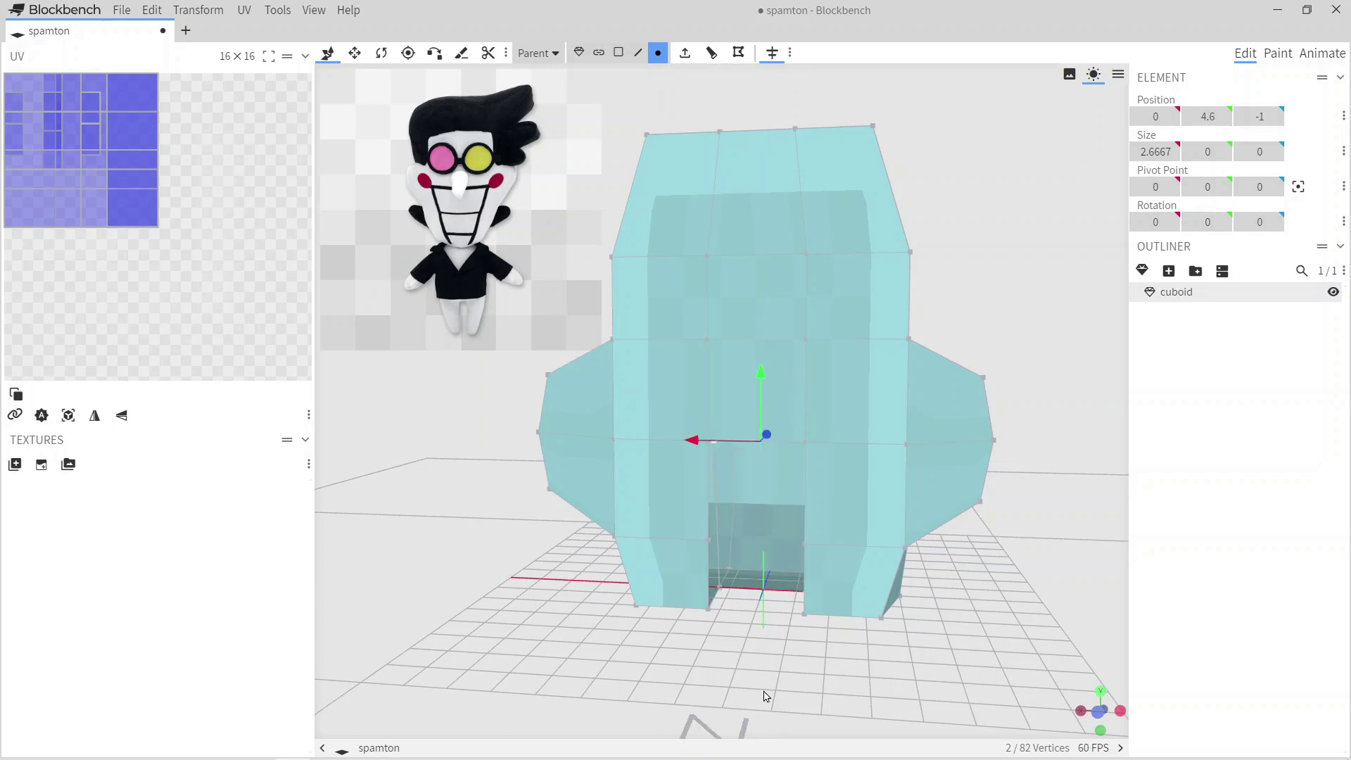
{"action": "left_click_drag", "start_coordinate": [766, 671], "coordinate": [917, 526]}
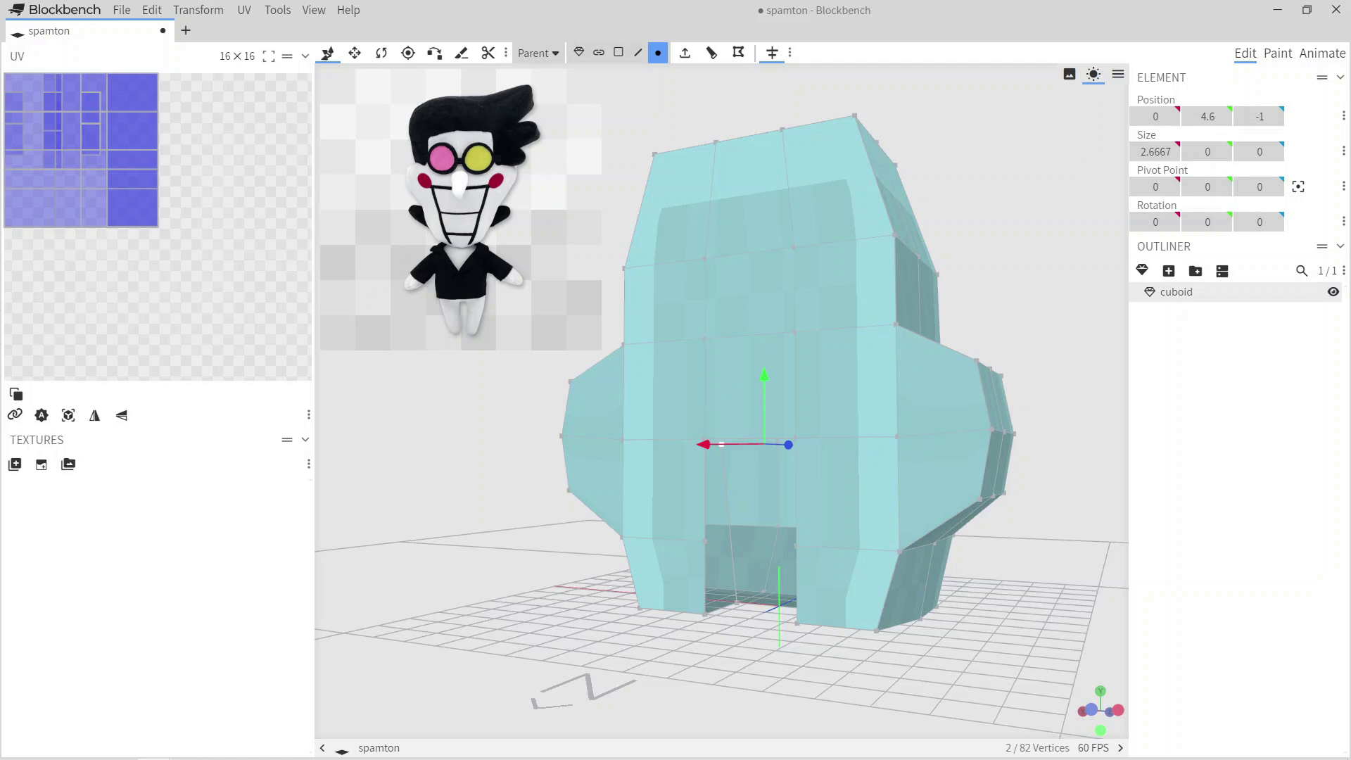
{"action": "left_click_drag", "start_coordinate": [1013, 605], "coordinate": [818, 445]}
Create the ceiling face of the opening between its upper front edge and the two inner vertices.
{"action": "scroll", "coordinate": [779, 507], "scroll_direction": "up", "scroll_amount": 2}
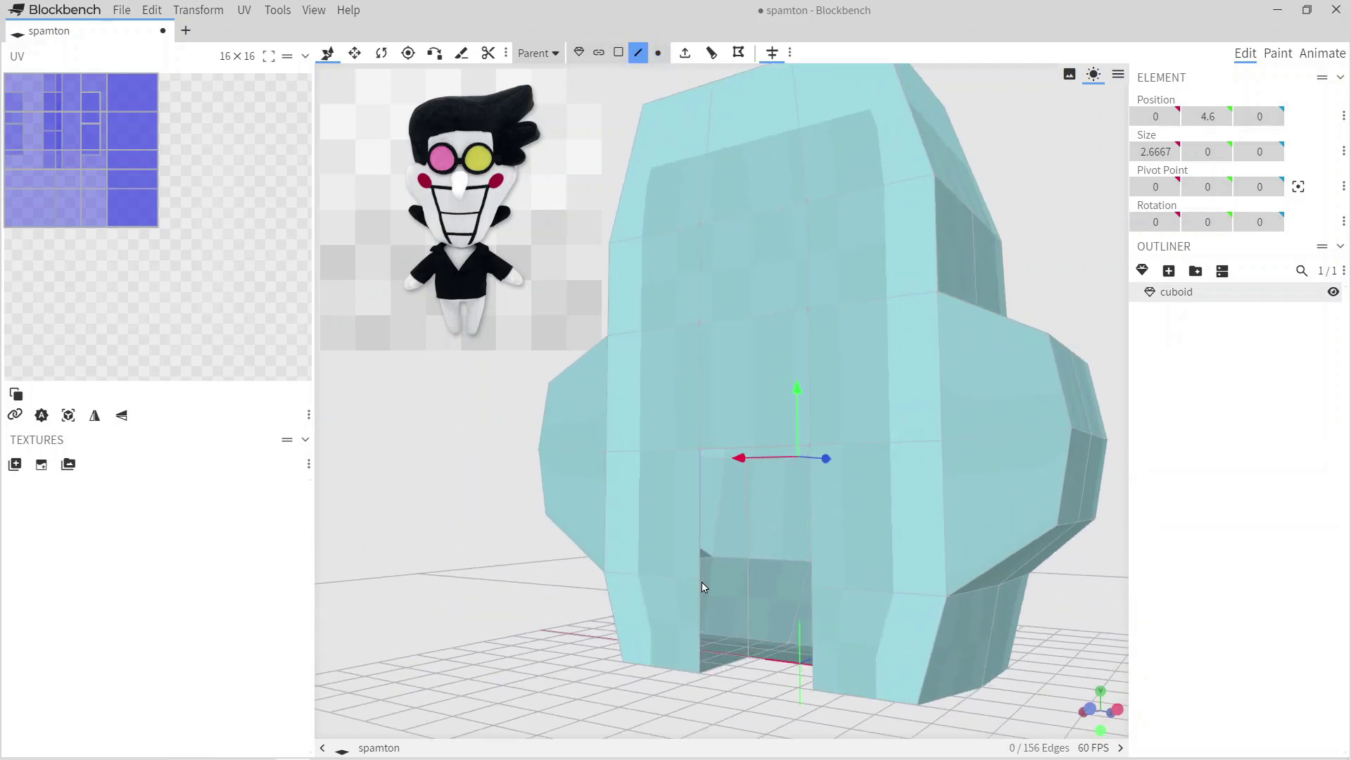
{"action": "scroll", "coordinate": [747, 609], "scroll_direction": "up", "scroll_amount": 3}
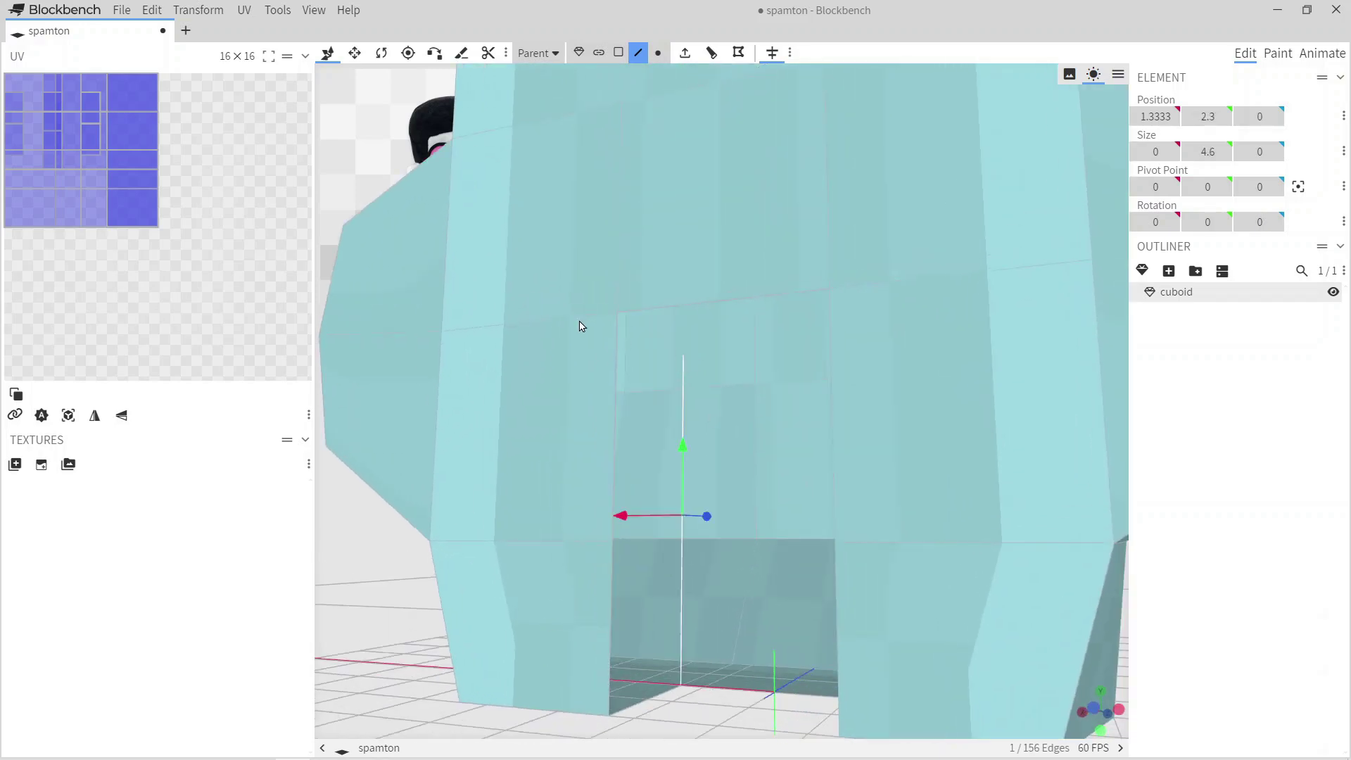
{"action": "left_click", "coordinate": [736, 56]}
{"action": "scroll", "coordinate": [721, 639], "scroll_direction": "down", "scroll_amount": 3}
{"action": "left_click_drag", "start_coordinate": [720, 639], "coordinate": [807, 347]}
{"action": "scroll", "coordinate": [702, 578], "scroll_direction": "up", "scroll_amount": 3}
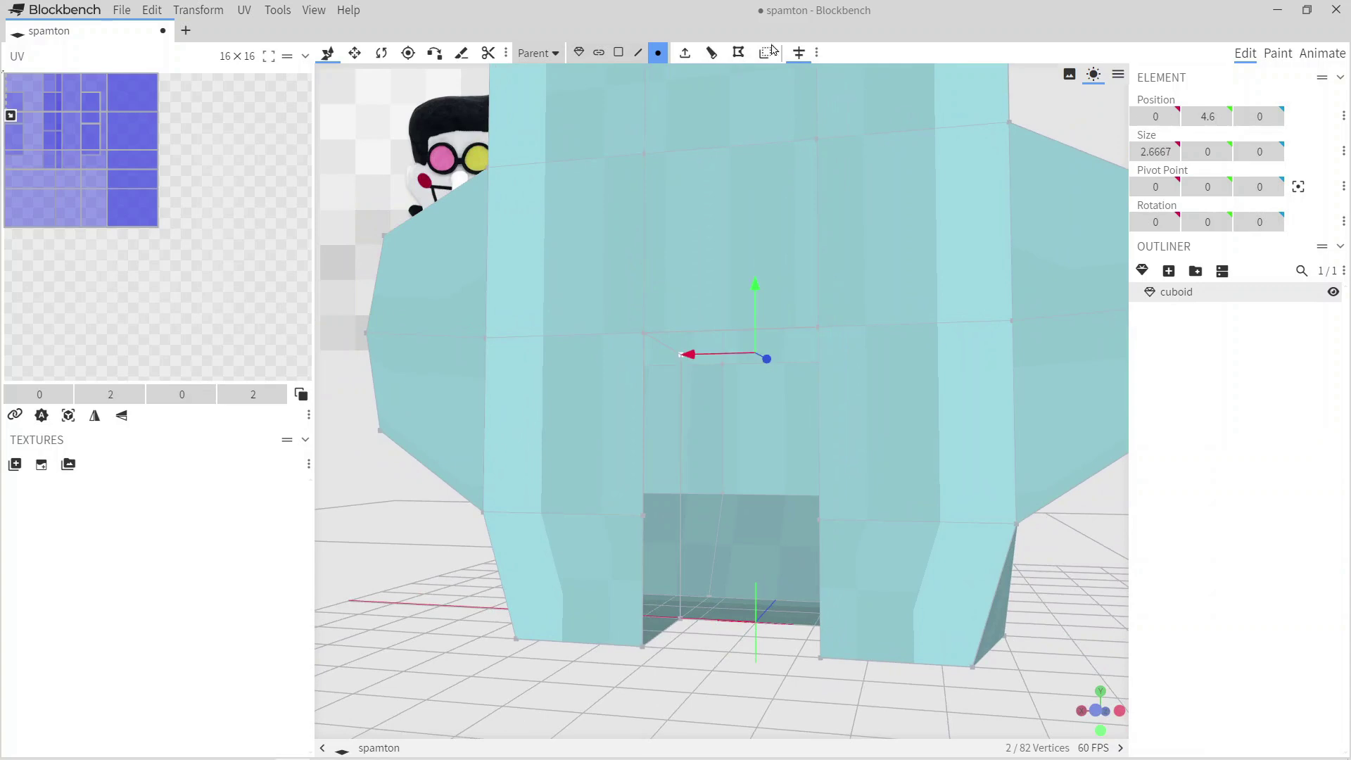
{"action": "scroll", "coordinate": [716, 721], "scroll_direction": "up", "scroll_amount": 3}
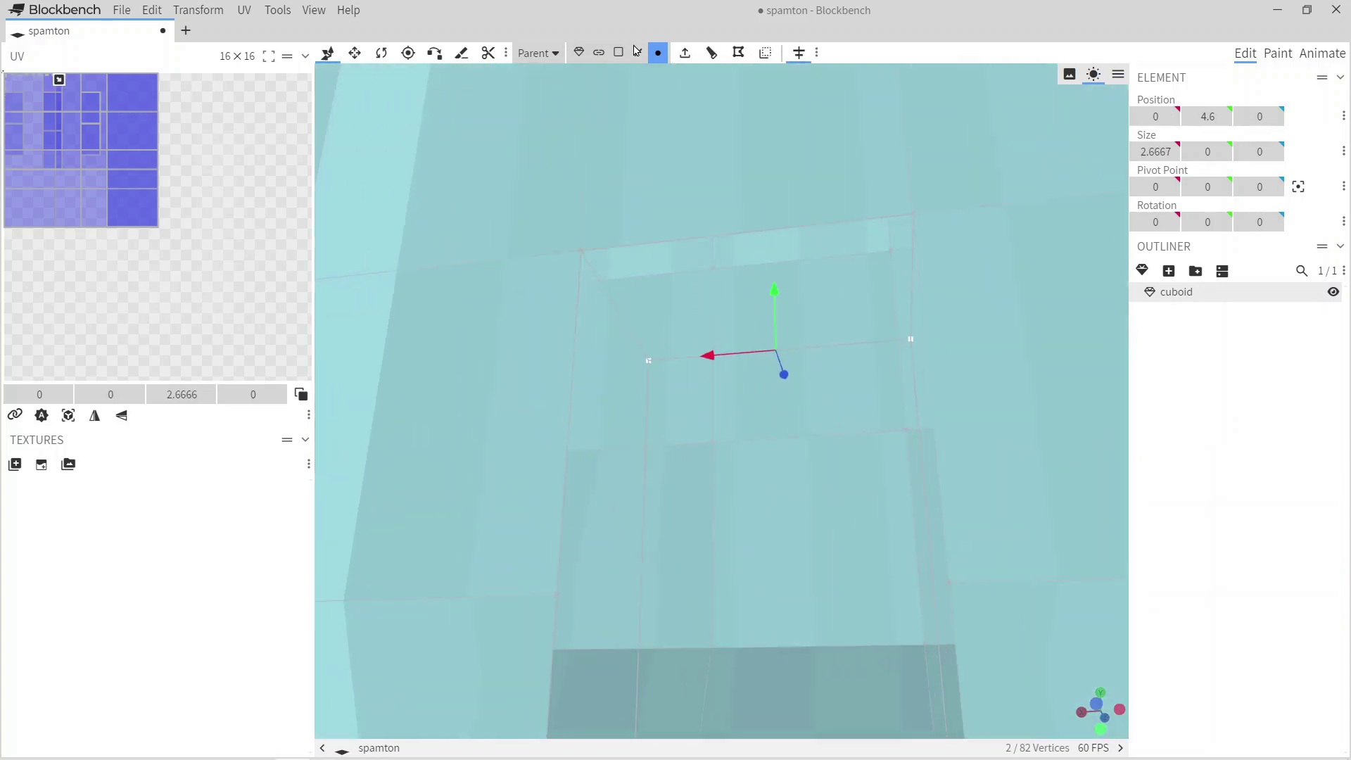
{"action": "left_click", "coordinate": [765, 53]}
Divide the opening's inner vertical edges with one loop cut at offset 2.3.
{"action": "scroll", "coordinate": [705, 477], "scroll_direction": "down", "scroll_amount": 3}
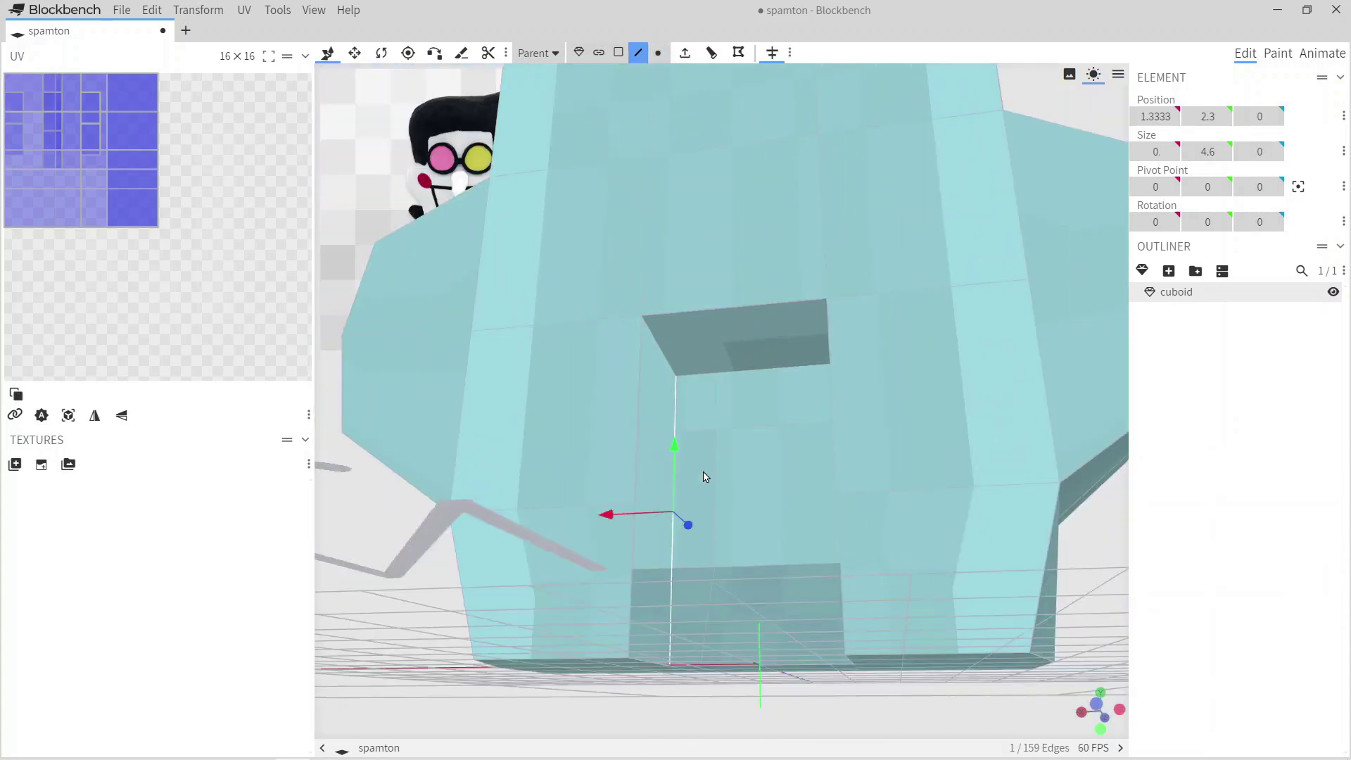
{"action": "left_click", "coordinate": [738, 53]}
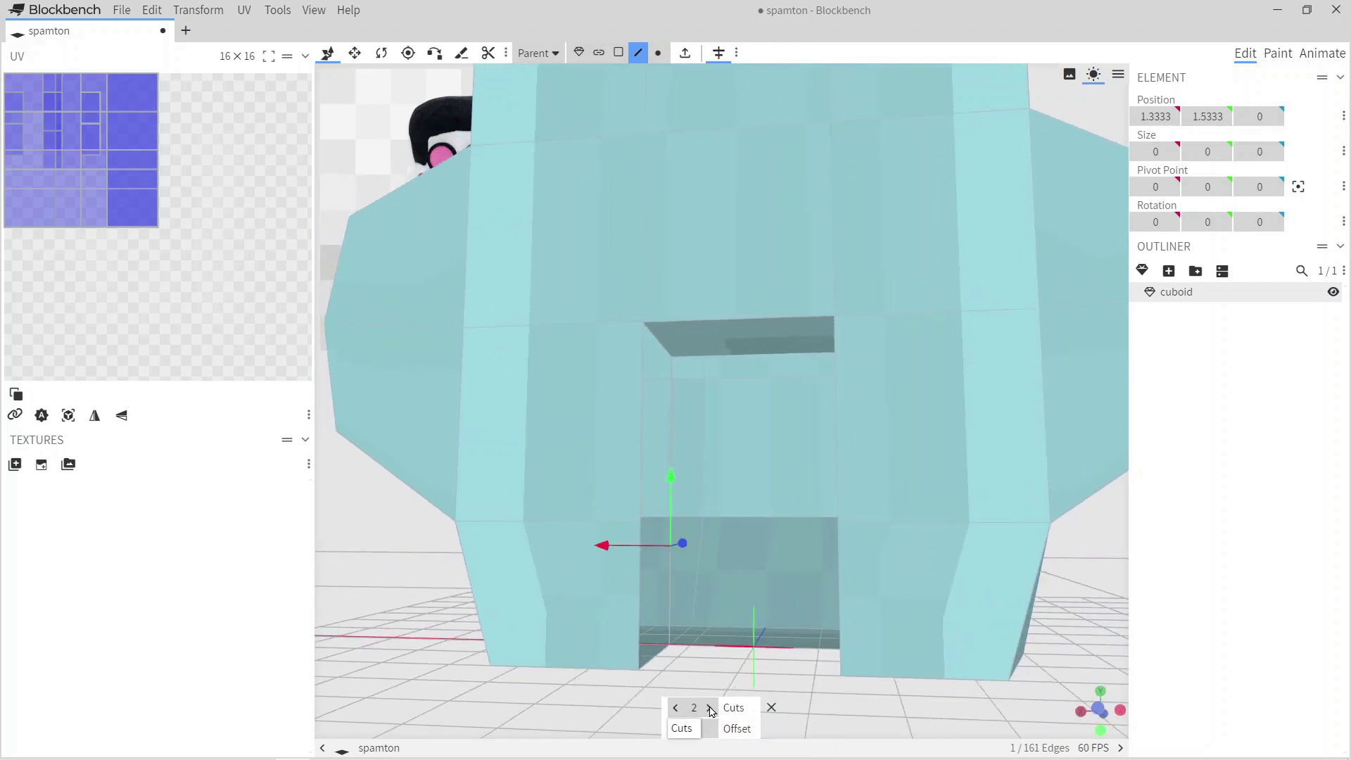
{"action": "left_click_drag", "start_coordinate": [777, 644], "coordinate": [709, 369]}
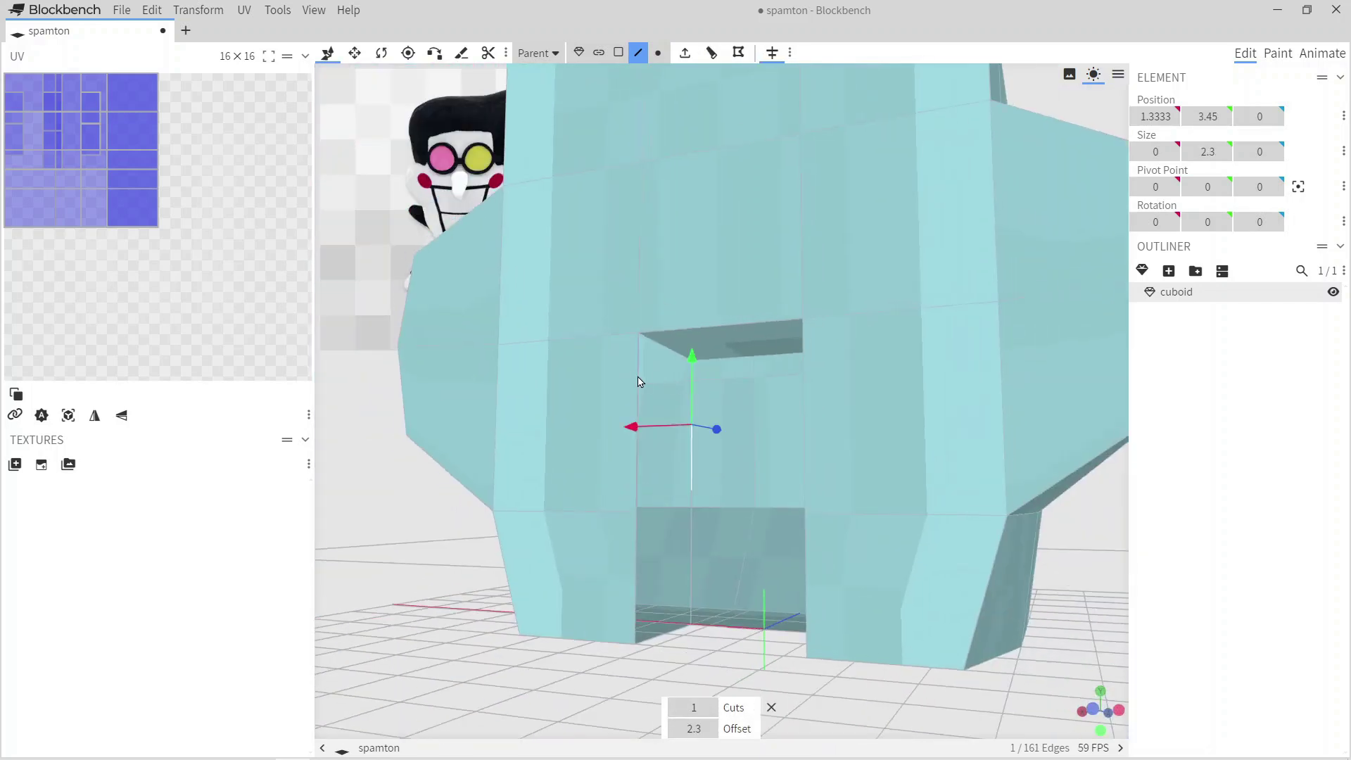
Create the missing faces that close the side and back walls of the opening.
{"action": "left_click", "coordinate": [760, 55]}
{"action": "left_click", "coordinate": [691, 501]}
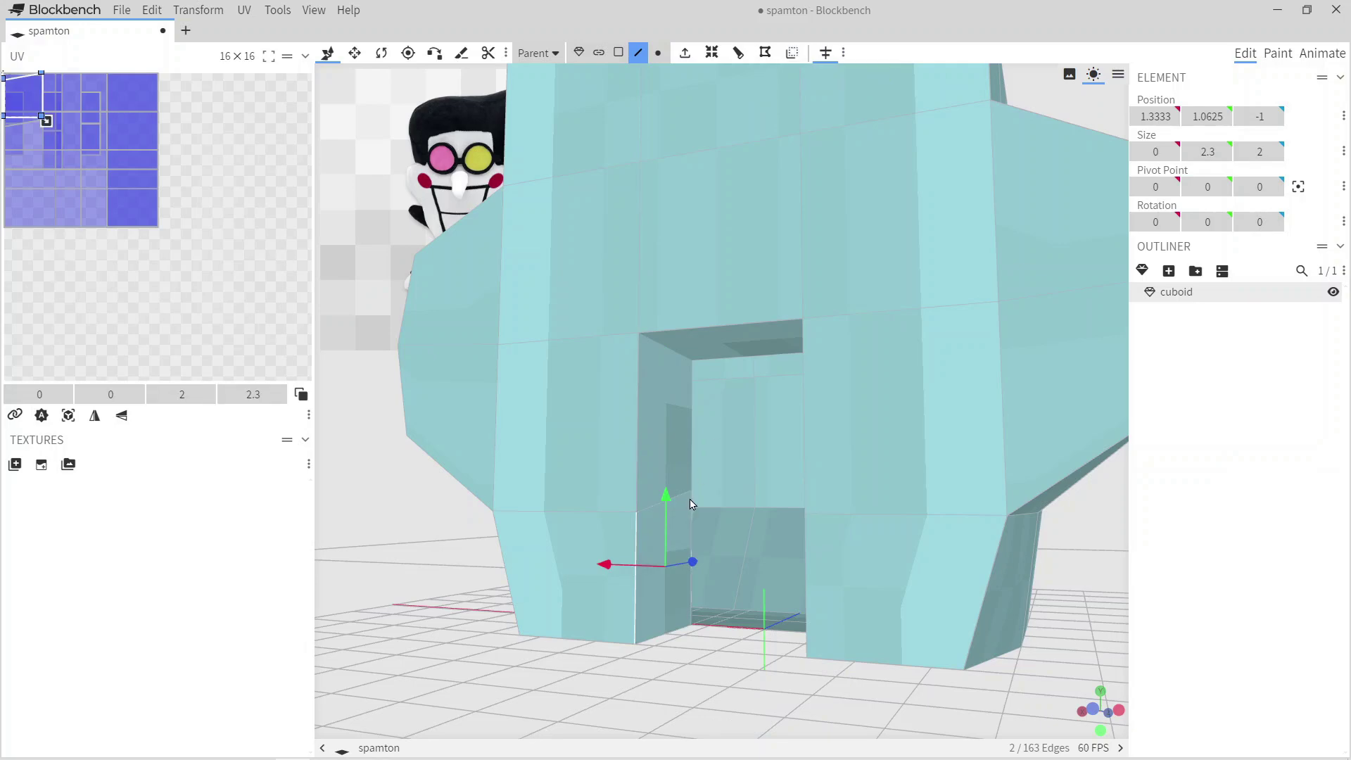
{"action": "left_click_drag", "start_coordinate": [690, 501], "coordinate": [773, 504]}
{"action": "left_click", "coordinate": [764, 55]}
{"action": "left_click_drag", "start_coordinate": [934, 627], "coordinate": [894, 496]}
{"action": "left_click_drag", "start_coordinate": [725, 628], "coordinate": [764, 340]}
Inset the centre front face above the opening by 50 and extend it forward to z = -6 as a nose.
{"action": "left_click", "coordinate": [765, 406]}
{"action": "left_click", "coordinate": [712, 55]}
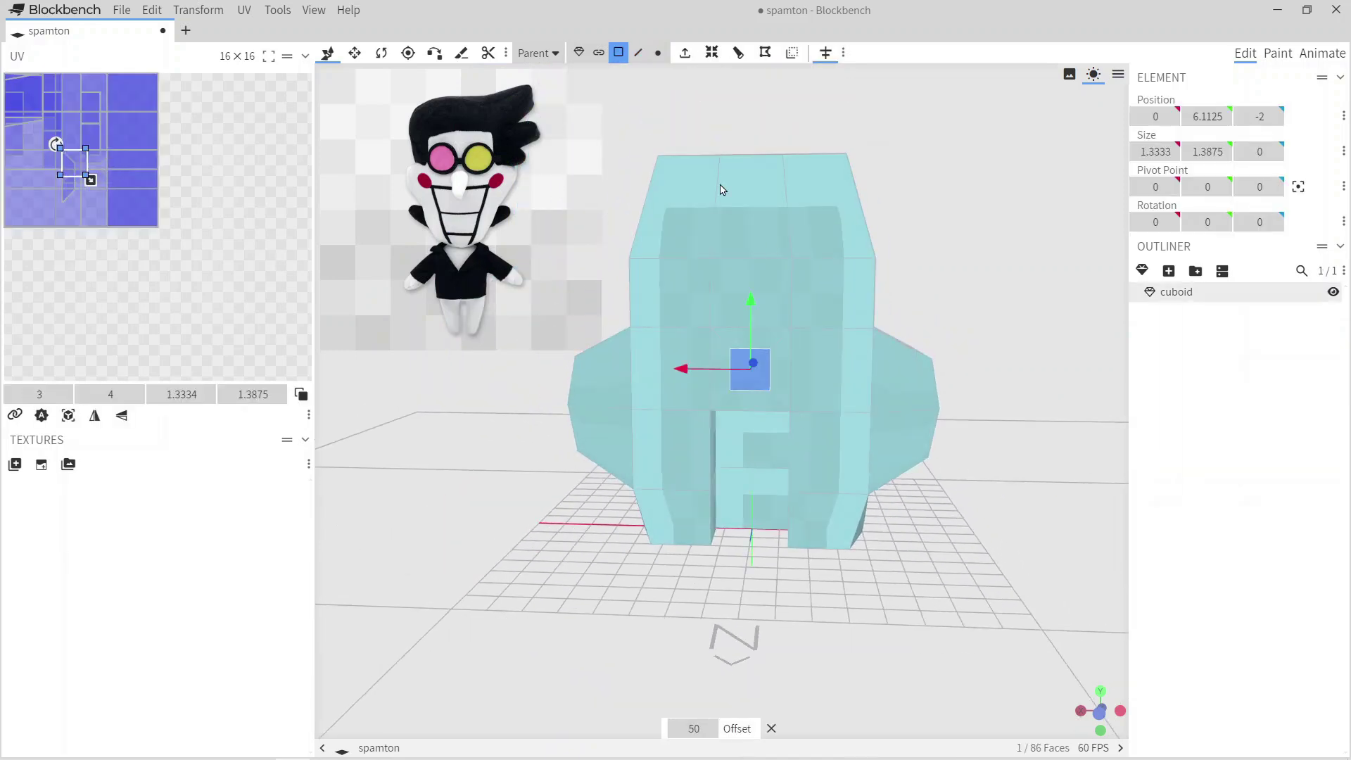
{"action": "left_click_drag", "start_coordinate": [772, 177], "coordinate": [674, 391]}
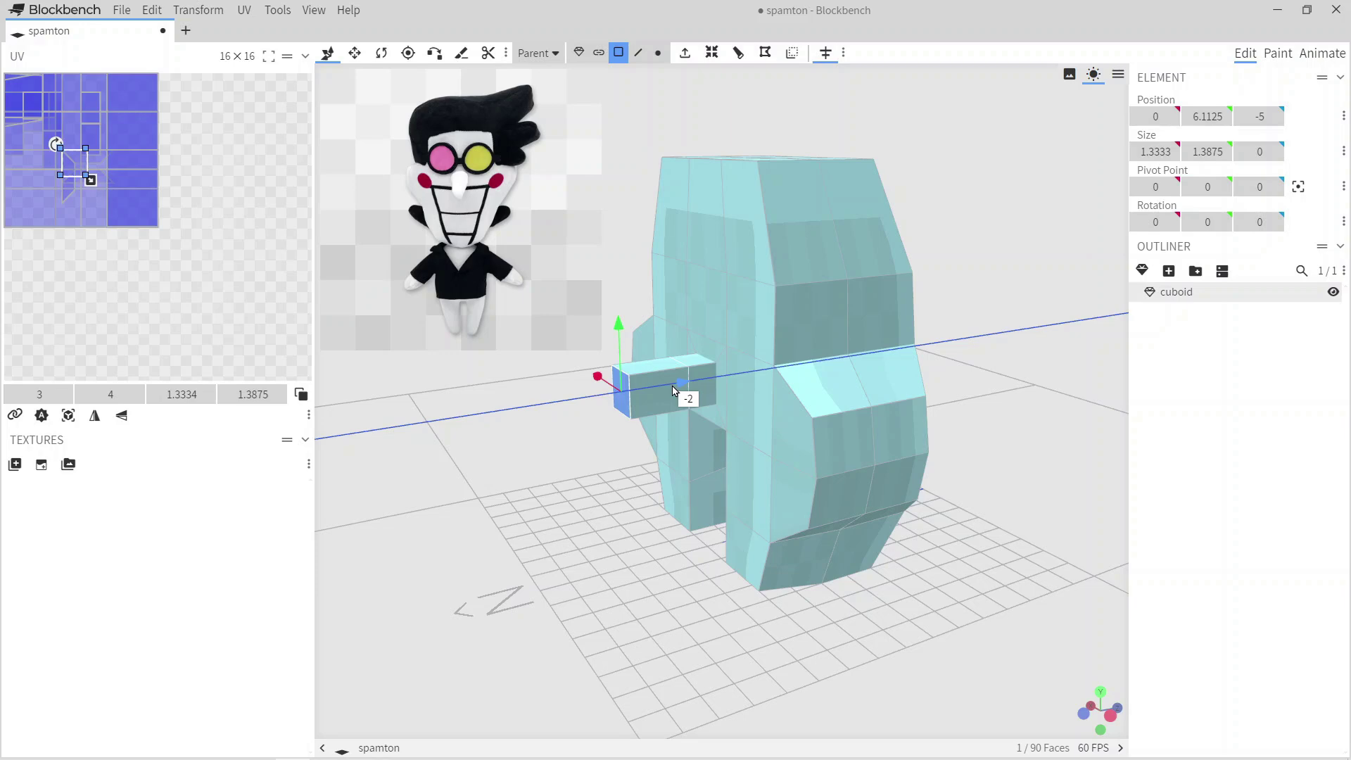
Taper the nose's end face and extrude it forward to z = -8.9 with a tip of about 0.53 by 0.39.
{"action": "key", "text": "s"}
{"action": "left_click_drag", "start_coordinate": [588, 330], "coordinate": [590, 349]}
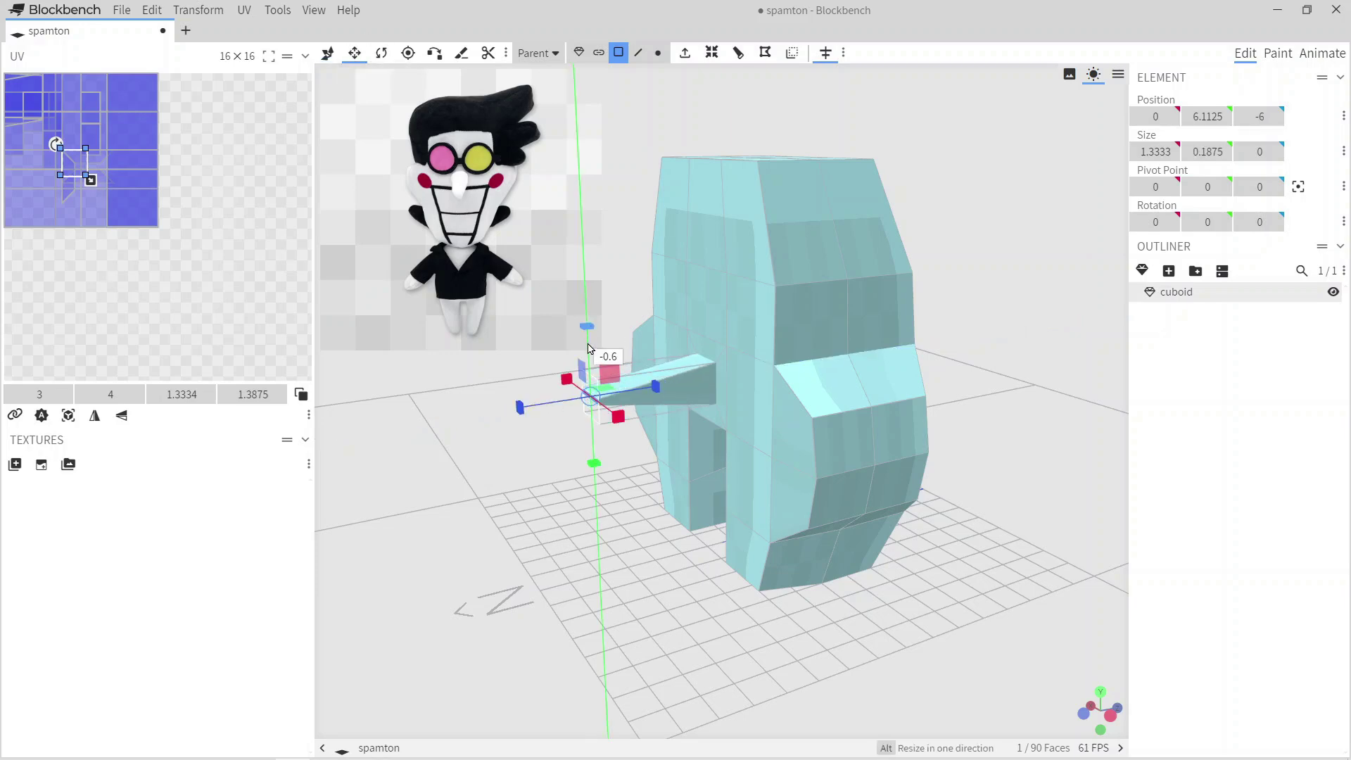
{"action": "left_click_drag", "start_coordinate": [652, 508], "coordinate": [786, 600]}
{"action": "key", "text": "e"}
{"action": "left_click_drag", "start_coordinate": [617, 415], "coordinate": [632, 424]}
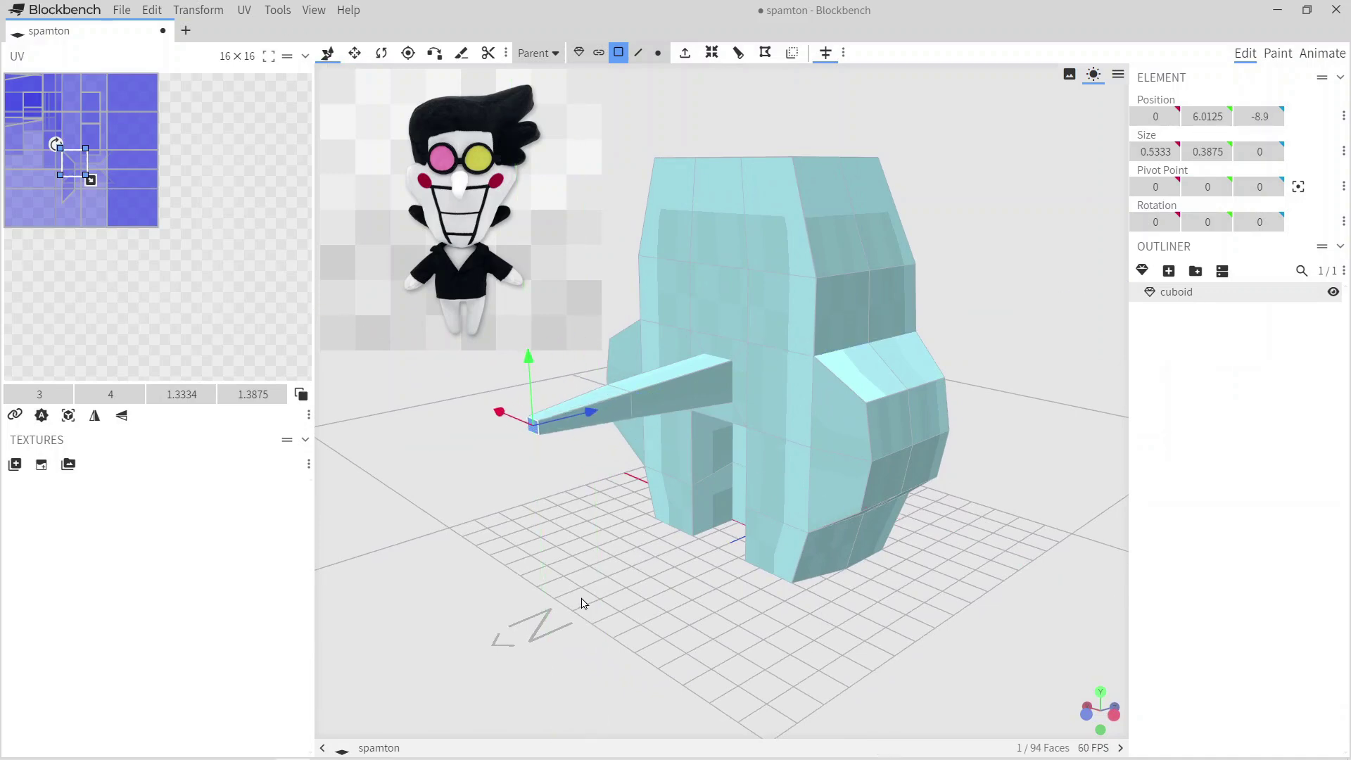
{"action": "left_click_drag", "start_coordinate": [582, 603], "coordinate": [1206, 476]}
{"action": "left_click", "coordinate": [1206, 477]}
{"action": "scroll", "coordinate": [932, 573], "scroll_direction": "down", "scroll_amount": 2}
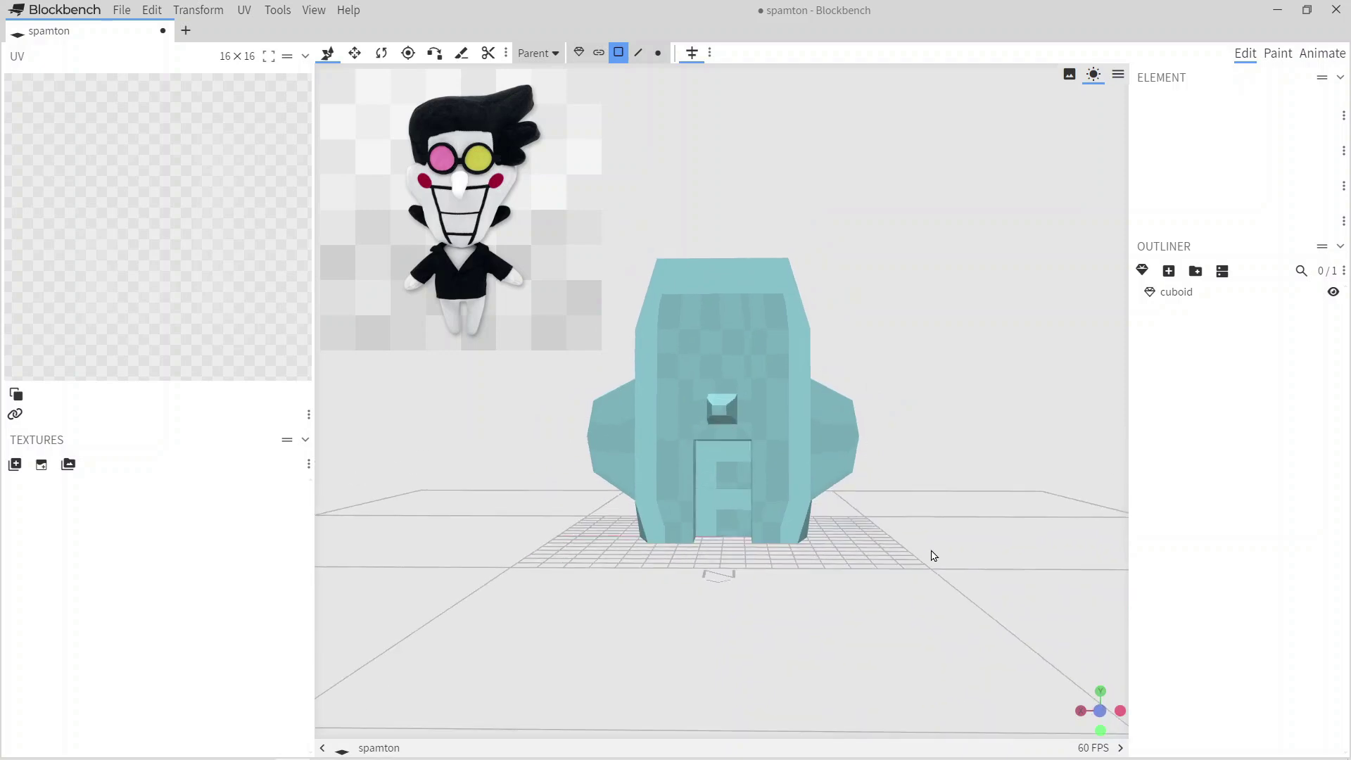
Add a new cuboid mesh with diameter 3 and height 2.
{"action": "left_click", "coordinate": [1142, 270]}
{"action": "left_click", "coordinate": [739, 199]}
{"action": "left_click_drag", "start_coordinate": [680, 705], "coordinate": [651, 705]}
{"action": "left_click_drag", "start_coordinate": [767, 619], "coordinate": [805, 642]}
{"action": "left_click_drag", "start_coordinate": [686, 728], "coordinate": [675, 728]}
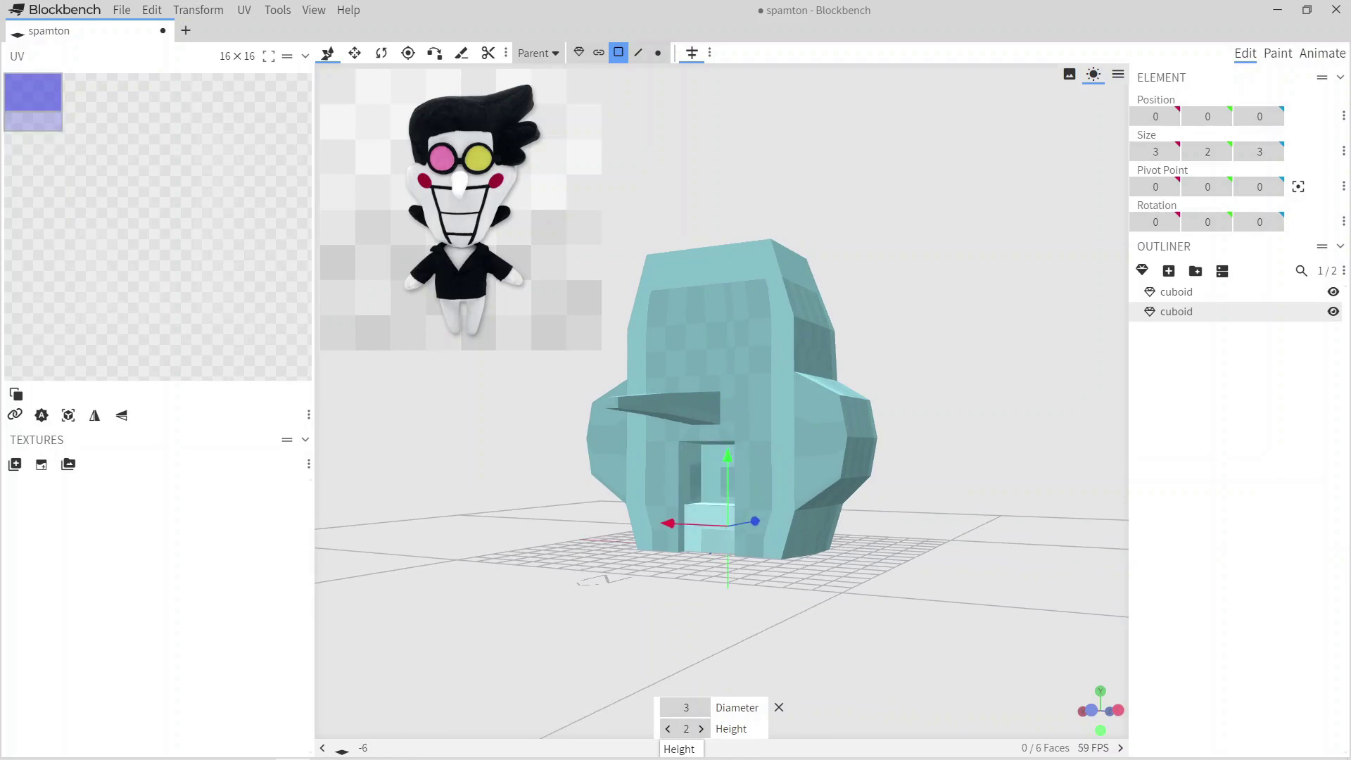
Fit the new cuboid into the opening with size 2.7 by 2 by 1.9 at position 0, 0.05, -0.4.
{"action": "scroll", "coordinate": [769, 588], "scroll_direction": "up", "scroll_amount": 3}
{"action": "left_click_drag", "start_coordinate": [754, 561], "coordinate": [924, 565]}
{"action": "left_click", "coordinate": [703, 577]}
{"action": "left_click", "coordinate": [658, 53]}
{"action": "left_click", "coordinate": [1100, 705]}
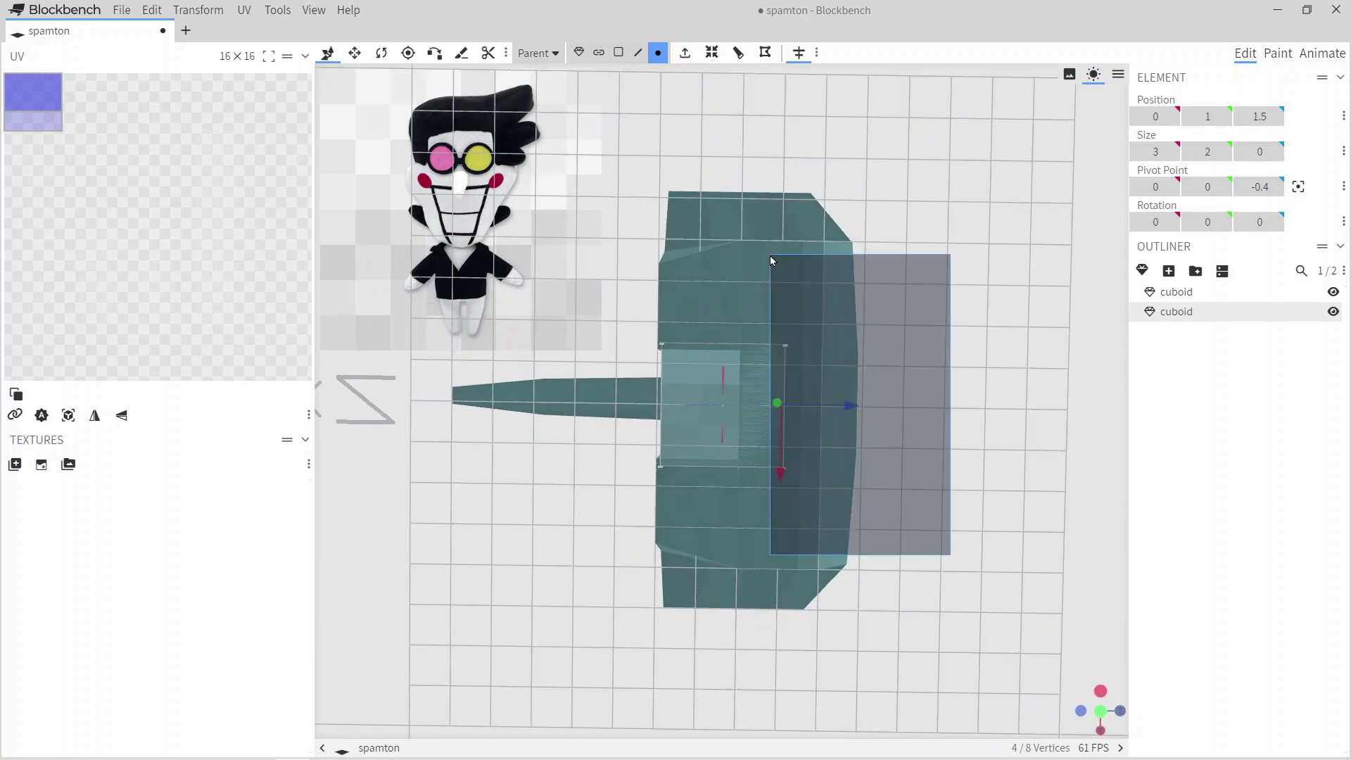
{"action": "left_click_drag", "start_coordinate": [889, 439], "coordinate": [1151, 497]}
{"action": "left_click_drag", "start_coordinate": [935, 293], "coordinate": [858, 723]}
{"action": "scroll", "coordinate": [717, 451], "scroll_direction": "up", "scroll_amount": 5}
{"action": "left_click_drag", "start_coordinate": [709, 453], "coordinate": [669, 441]}
{"action": "key", "text": "1"}
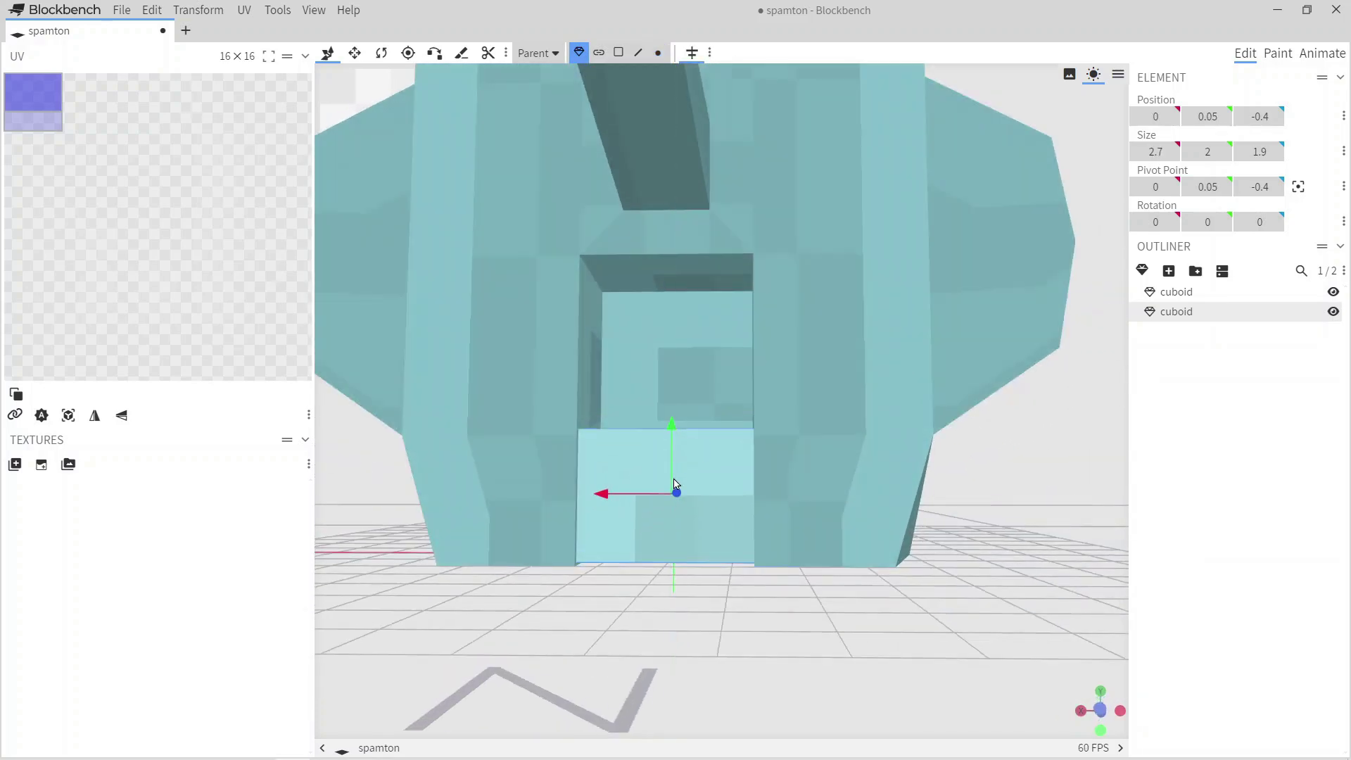
Duplicate the small cuboid twice and stack the pieces up the opening as teeth, at y = 1.05 and 3.05.
{"action": "key", "text": "ctrl+d"}
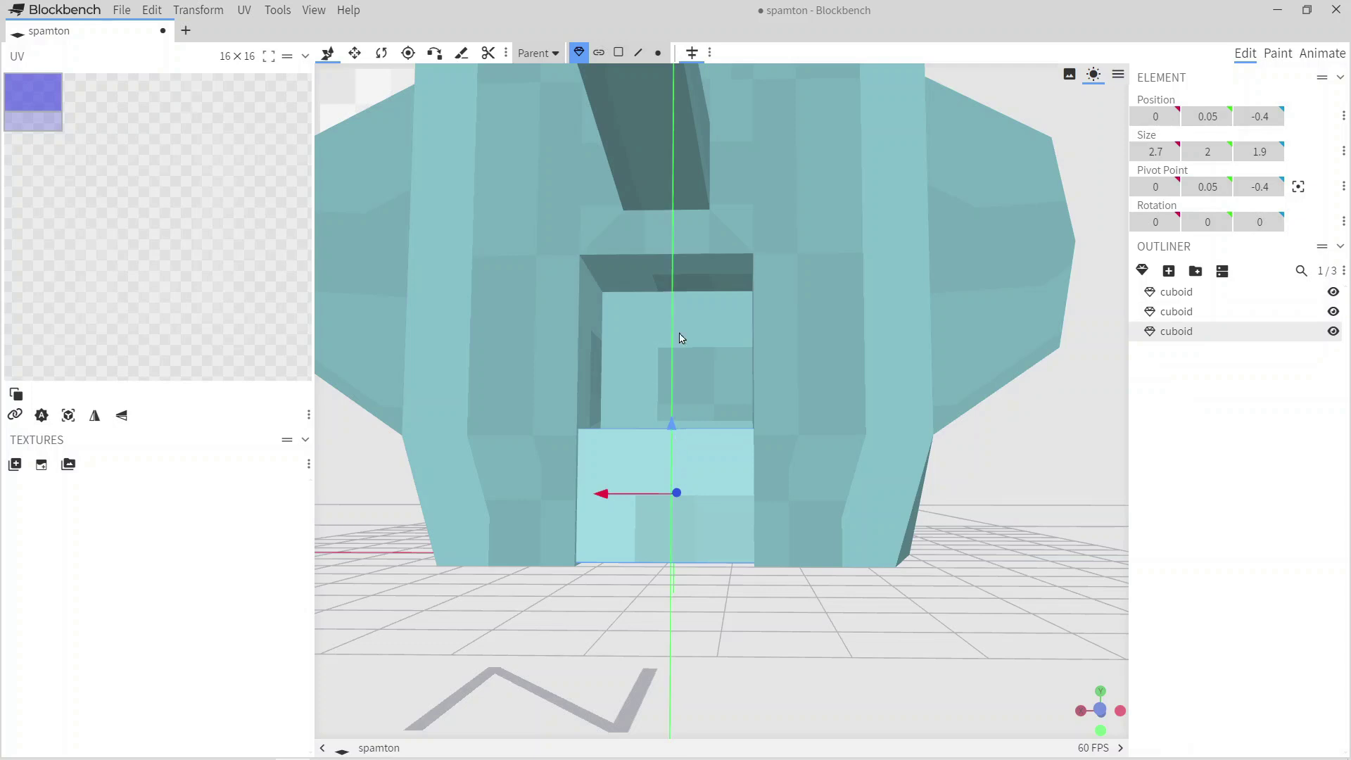
{"action": "left_click_drag", "start_coordinate": [670, 436], "coordinate": [705, 281]}
{"action": "left_click", "coordinate": [680, 423]}
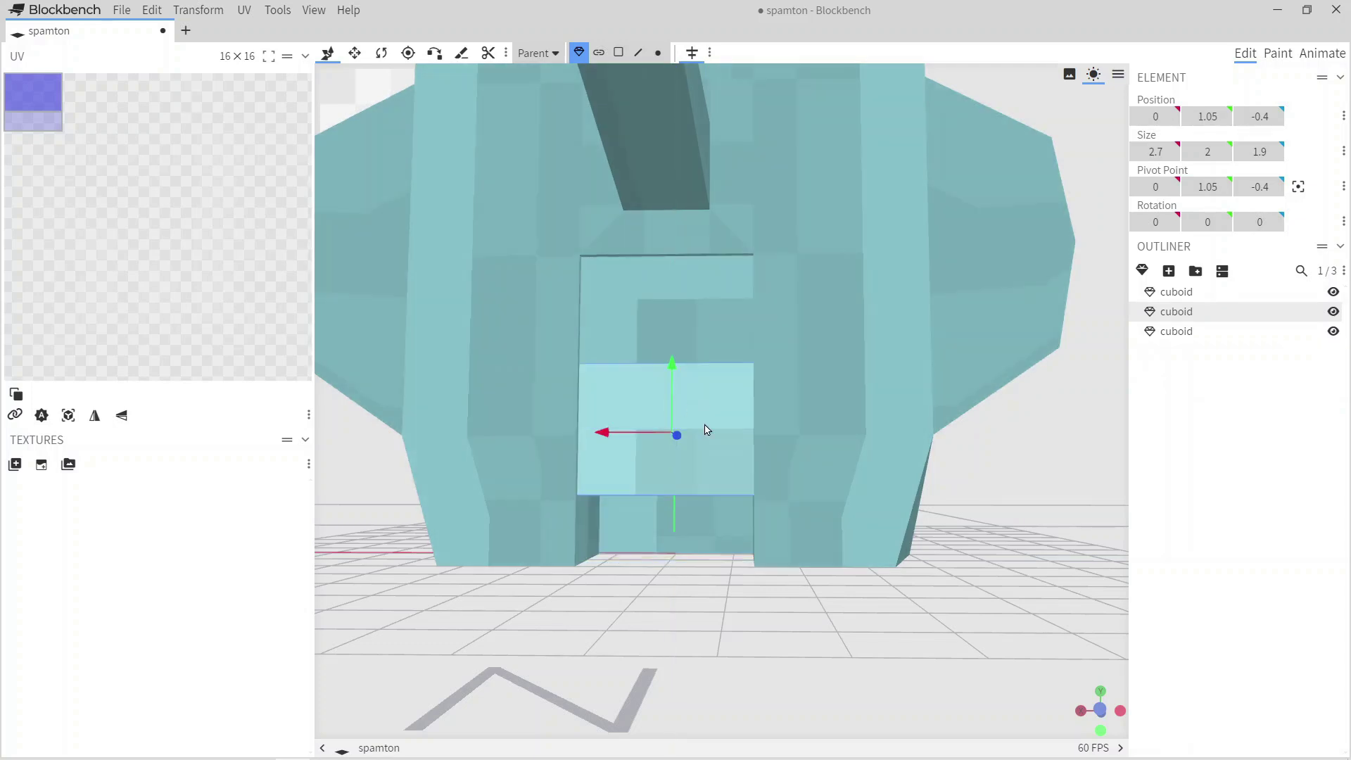
{"action": "key", "text": "ctrl+d"}
Reshape the bottom tooth cuboid to 1.1 high and 1.95 deep by moving its vertices.
{"action": "left_click", "coordinate": [658, 53]}
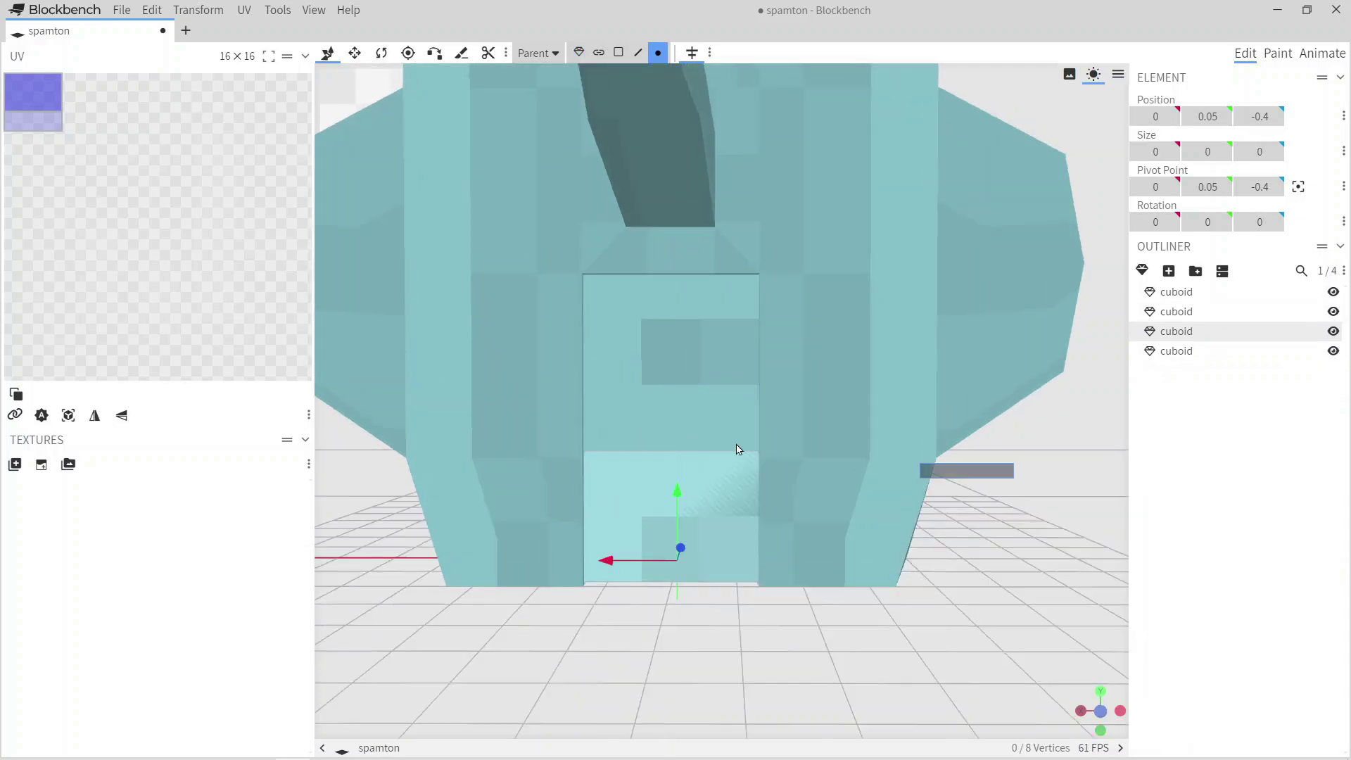
{"action": "mouse_move", "coordinate": [750, 573]}
{"action": "left_mouse_down"}
{"action": "mouse_move", "coordinate": [769, 627]}
{"action": "mouse_move", "coordinate": [868, 663]}
{"action": "mouse_move", "coordinate": [724, 546]}
{"action": "mouse_move", "coordinate": [714, 591]}
{"action": "mouse_move", "coordinate": [887, 603]}
{"action": "mouse_move", "coordinate": [817, 579]}
{"action": "mouse_move", "coordinate": [868, 507]}
{"action": "mouse_move", "coordinate": [636, 479]}
{"action": "mouse_move", "coordinate": [669, 483]}
{"action": "mouse_move", "coordinate": [651, 482]}
{"action": "mouse_move", "coordinate": [781, 609]}
{"action": "mouse_move", "coordinate": [770, 584]}
{"action": "left_mouse_up"}
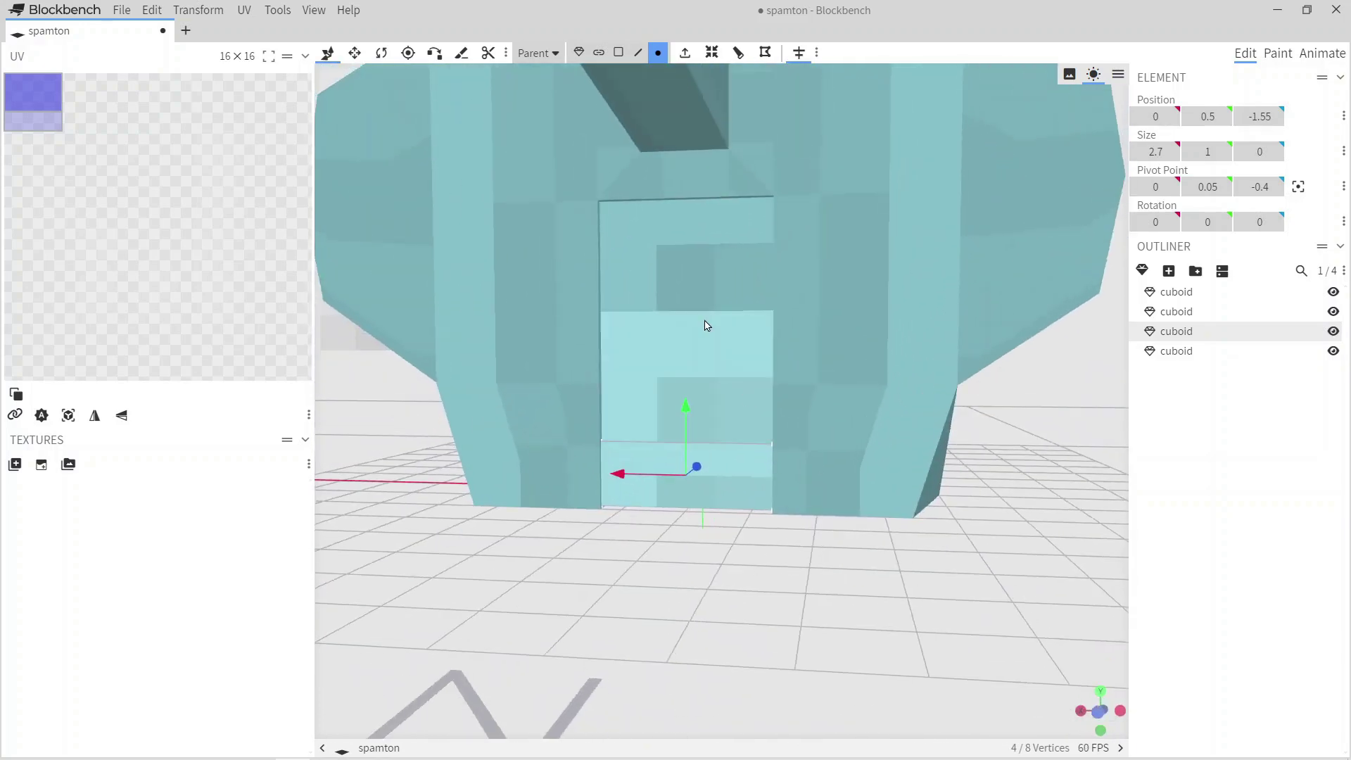
{"action": "left_click_drag", "start_coordinate": [764, 464], "coordinate": [496, 477]}
{"action": "left_click_drag", "start_coordinate": [693, 478], "coordinate": [799, 317]}
{"action": "key", "text": "Tab"}
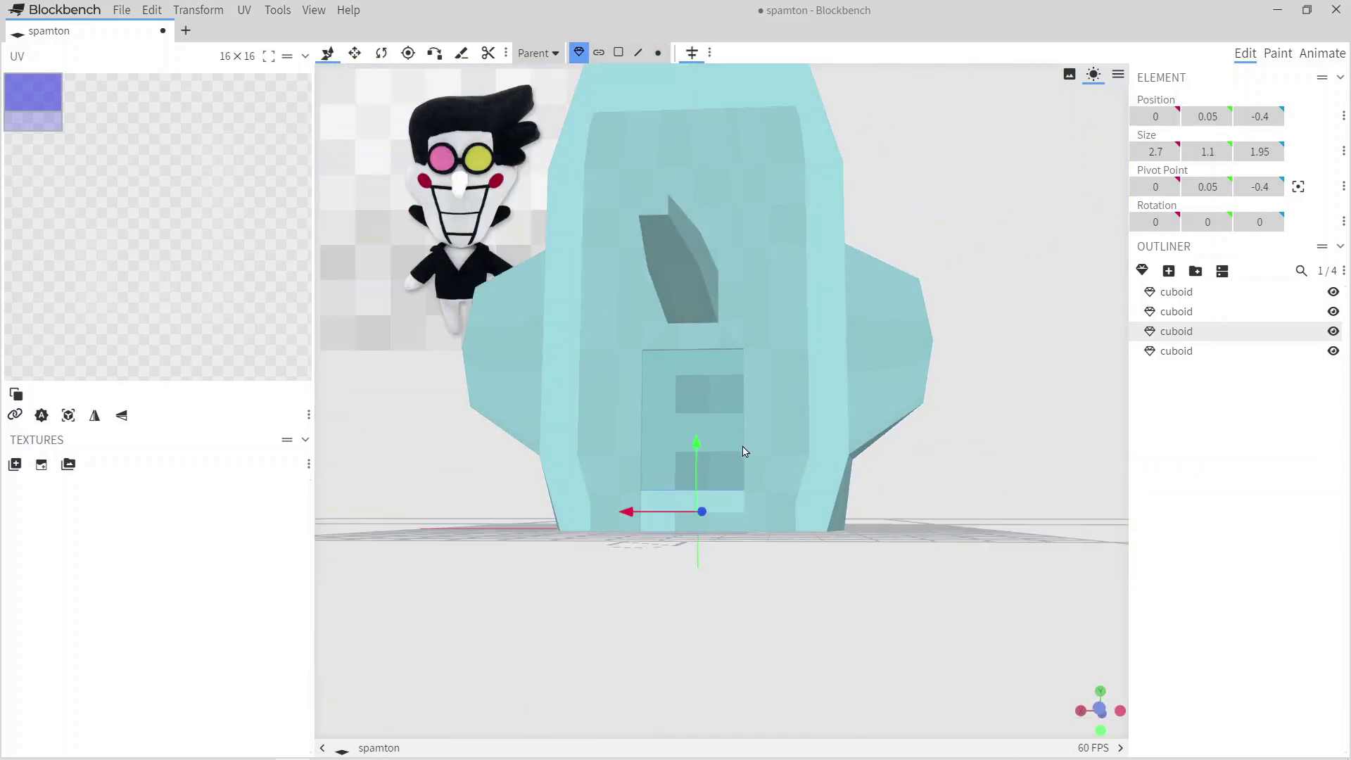
Merge the lower two tooth cuboids into one mesh and merge the top tooth cuboid with the head mesh.
{"action": "left_click", "coordinate": [769, 437], "text": "shift"}
{"action": "right_click", "coordinate": [729, 169]}
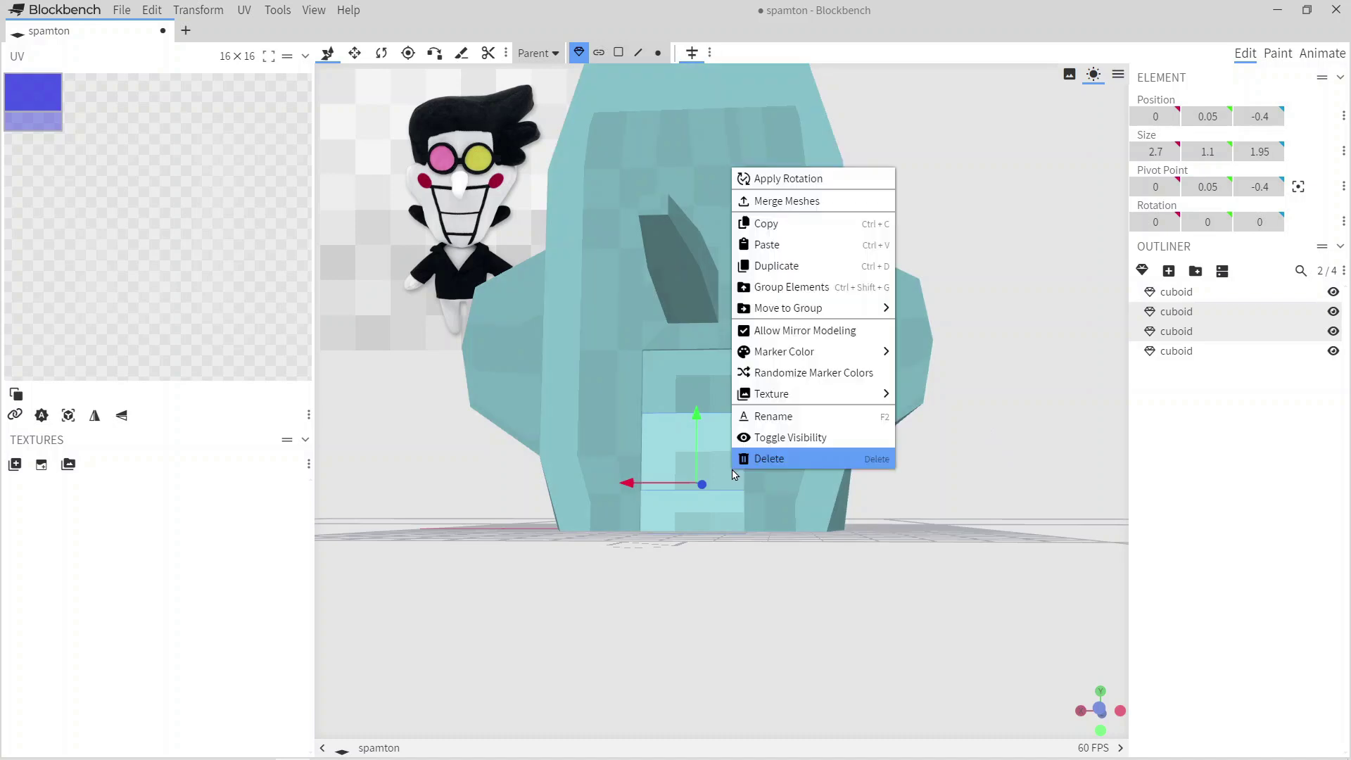
{"action": "left_click", "coordinate": [788, 194]}
{"action": "right_click", "coordinate": [765, 304]}
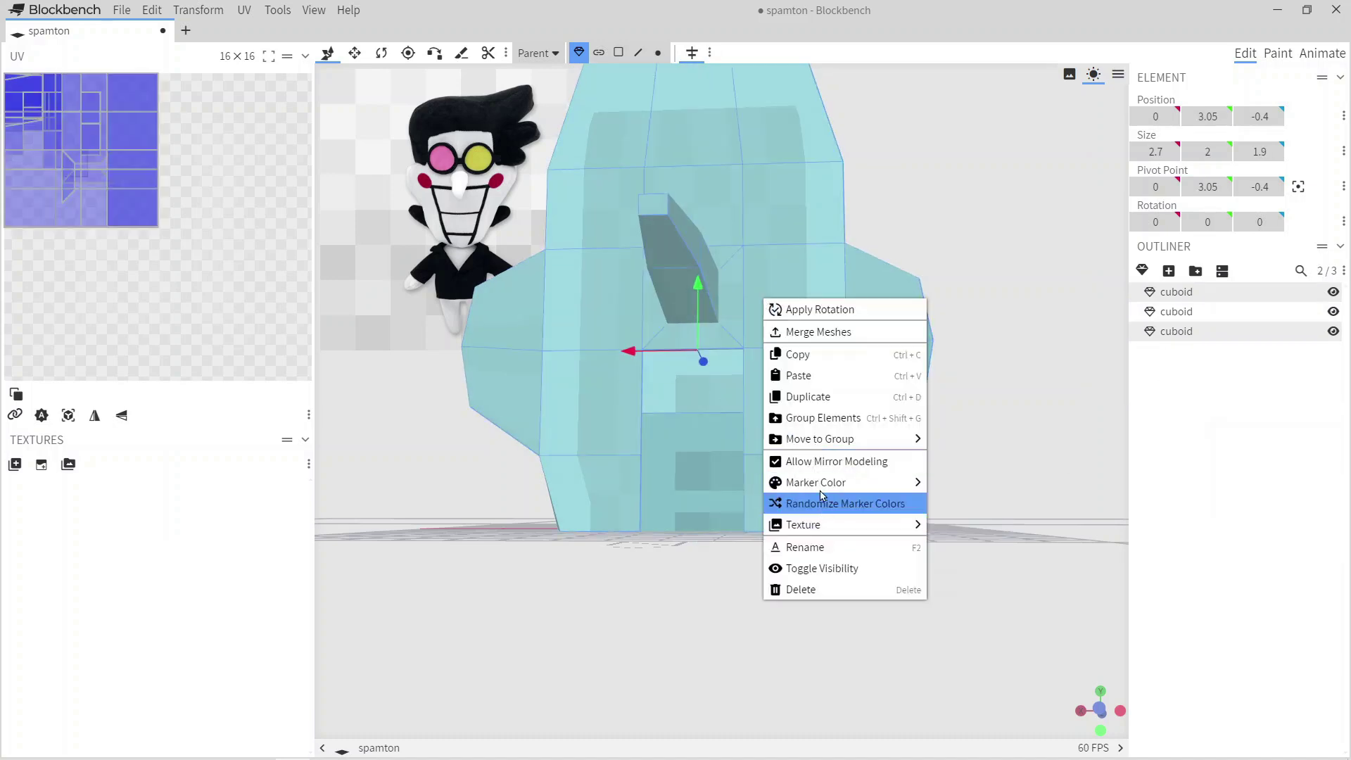
{"action": "left_click", "coordinate": [809, 461]}
{"action": "right_click", "coordinate": [736, 377]}
{"action": "left_click", "coordinate": [774, 403]}
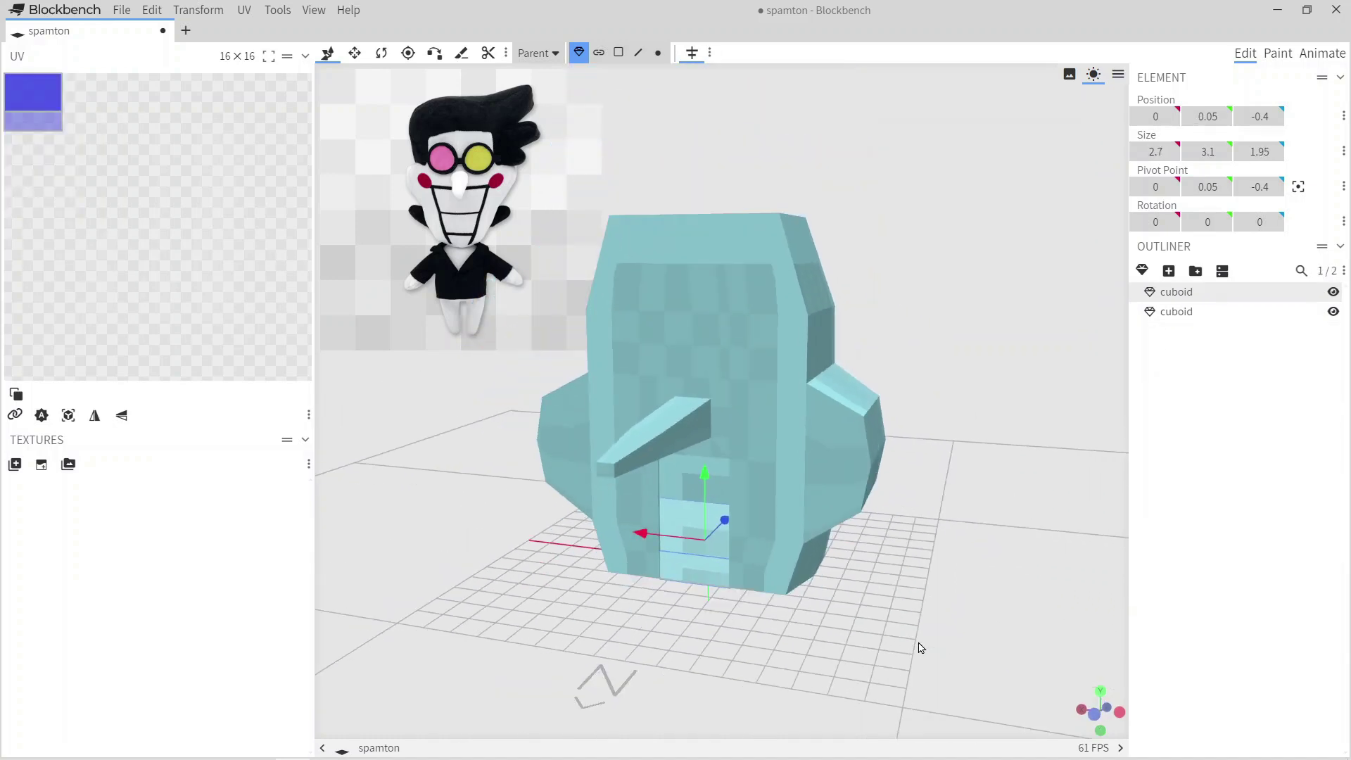
Add a torus mesh with diameter 4 and 4 minor sides, reducing its thickness to suit.
{"action": "left_click", "coordinate": [919, 642]}
{"action": "left_click", "coordinate": [1141, 271]}
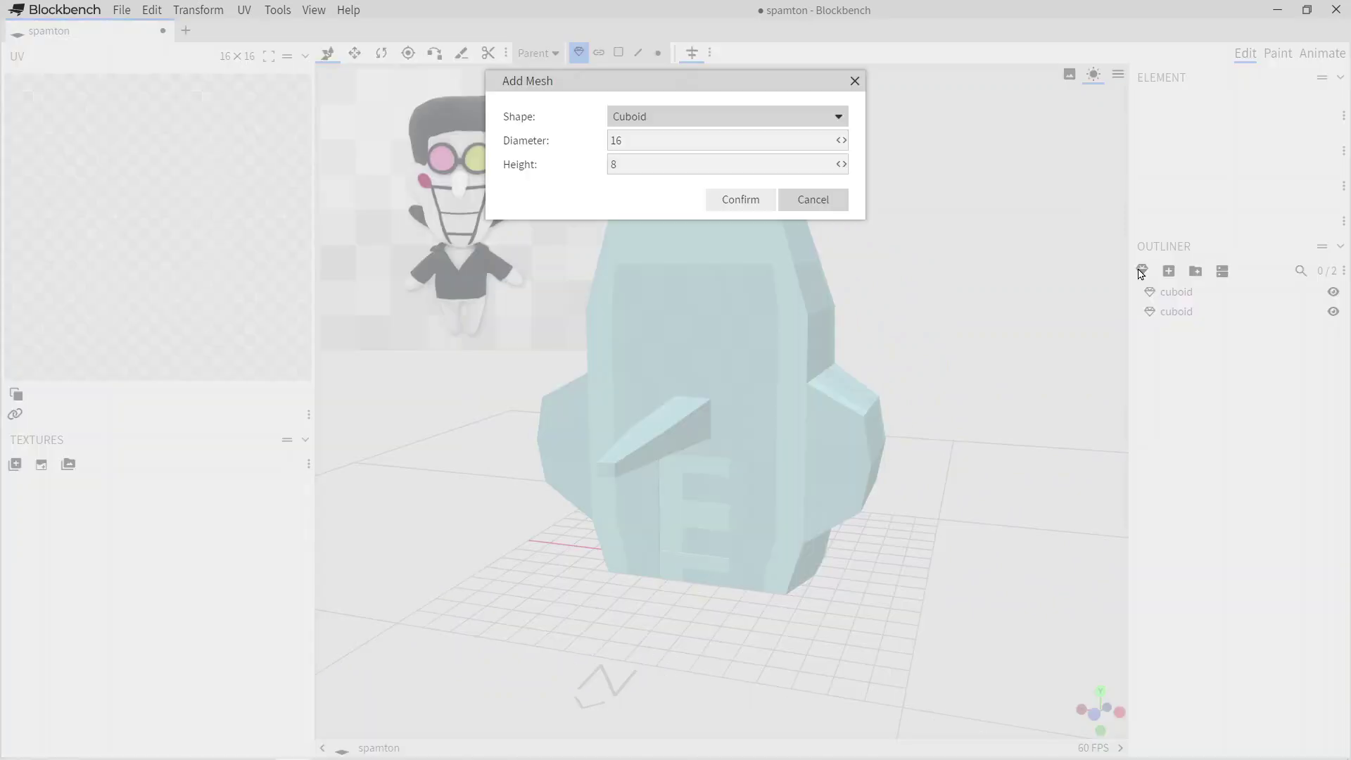
{"action": "left_click", "coordinate": [695, 117]}
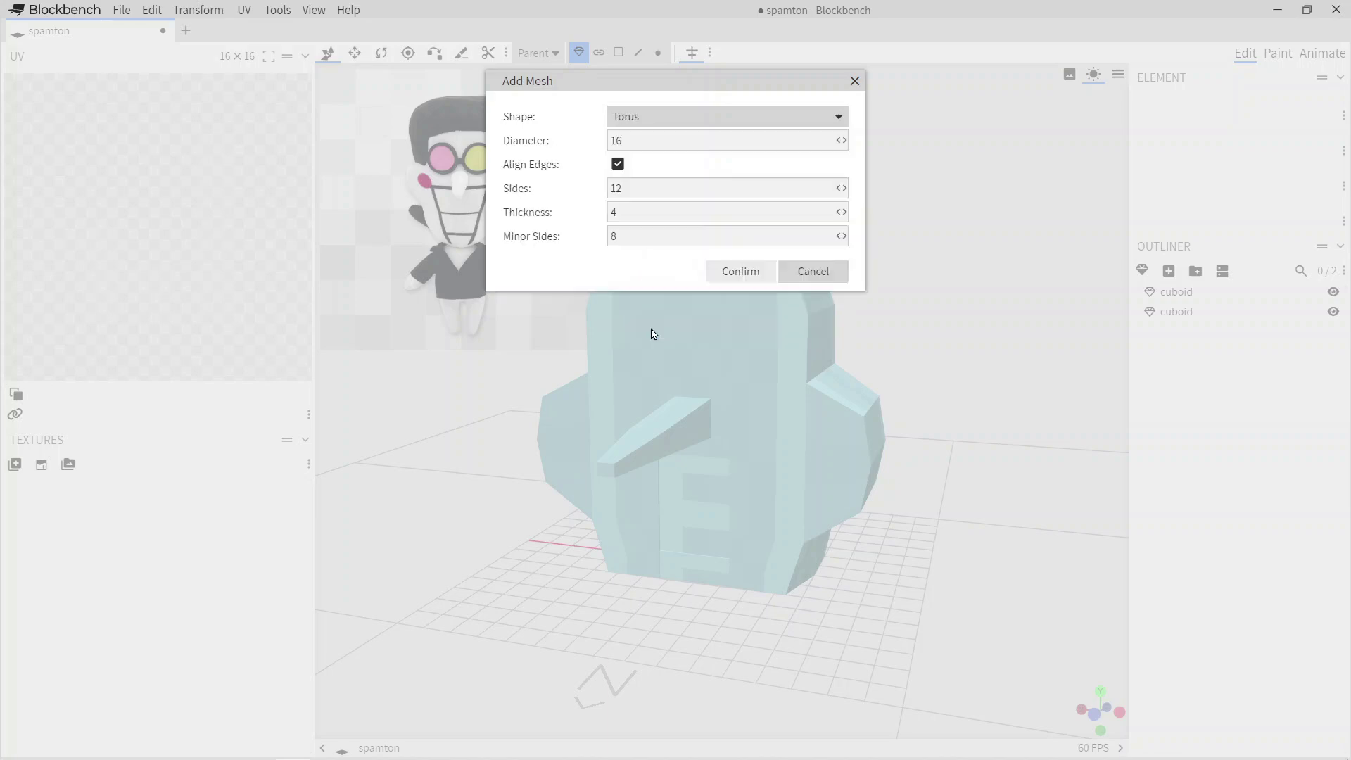
{"action": "left_click", "coordinate": [648, 328]}
{"action": "key", "text": "Return"}
{"action": "left_click", "coordinate": [662, 728]}
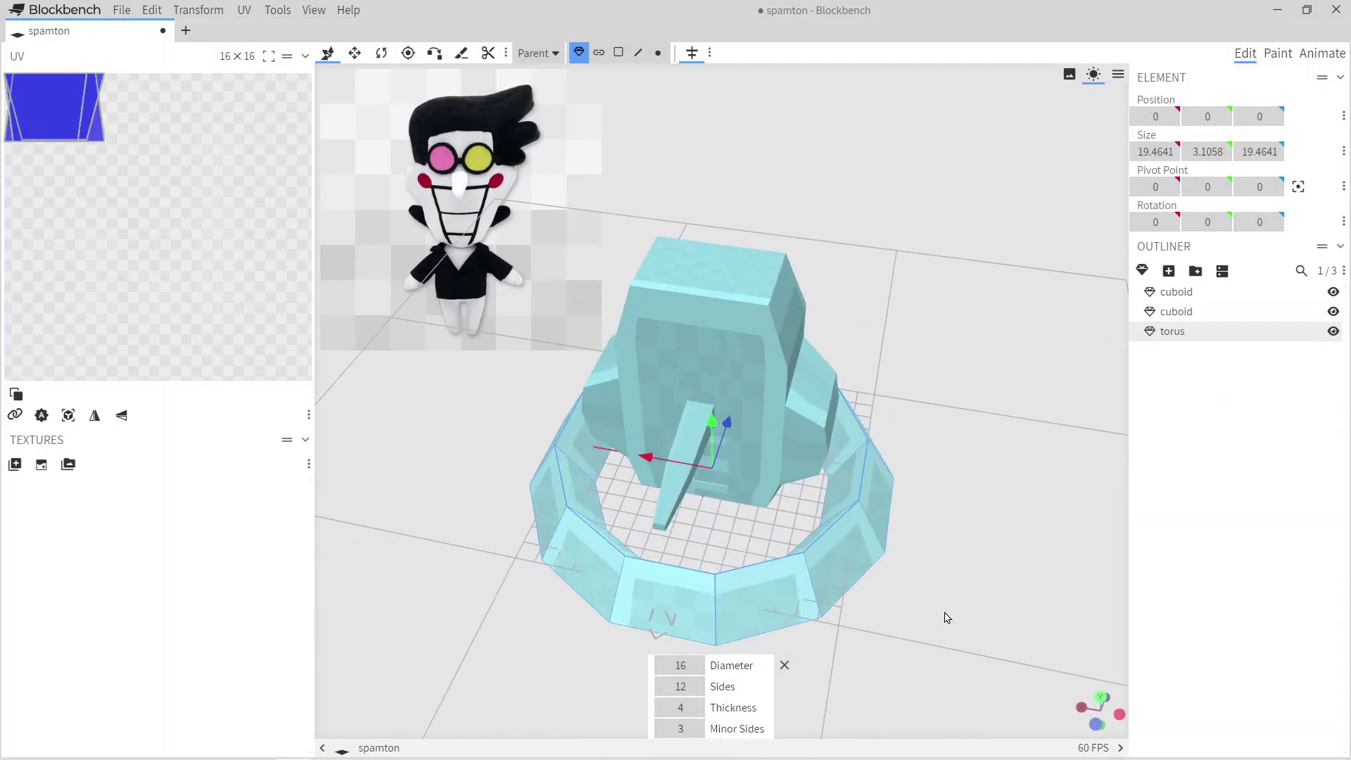
{"action": "right_click_drag", "start_coordinate": [919, 633], "coordinate": [922, 478]}
{"action": "left_click", "coordinate": [695, 728]}
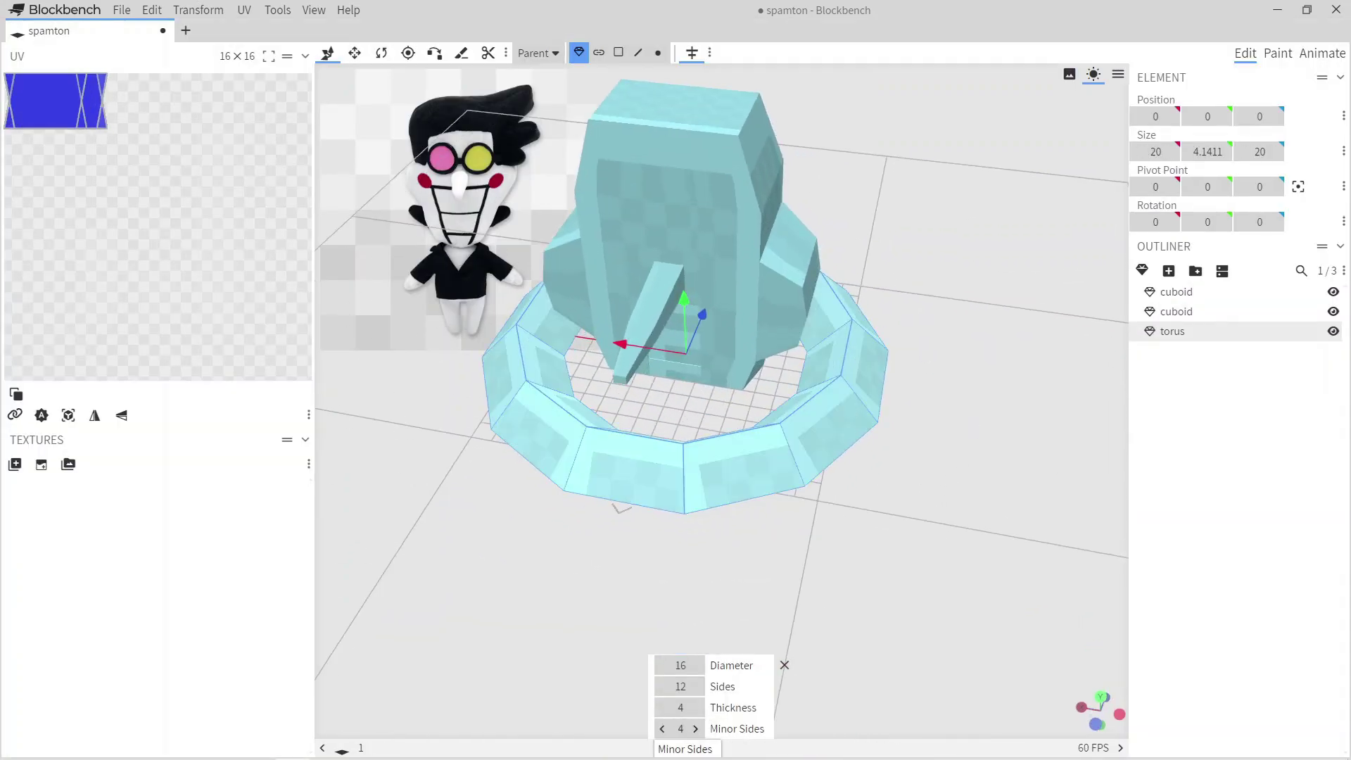
{"action": "left_click_drag", "start_coordinate": [680, 705], "coordinate": [681, 665]}
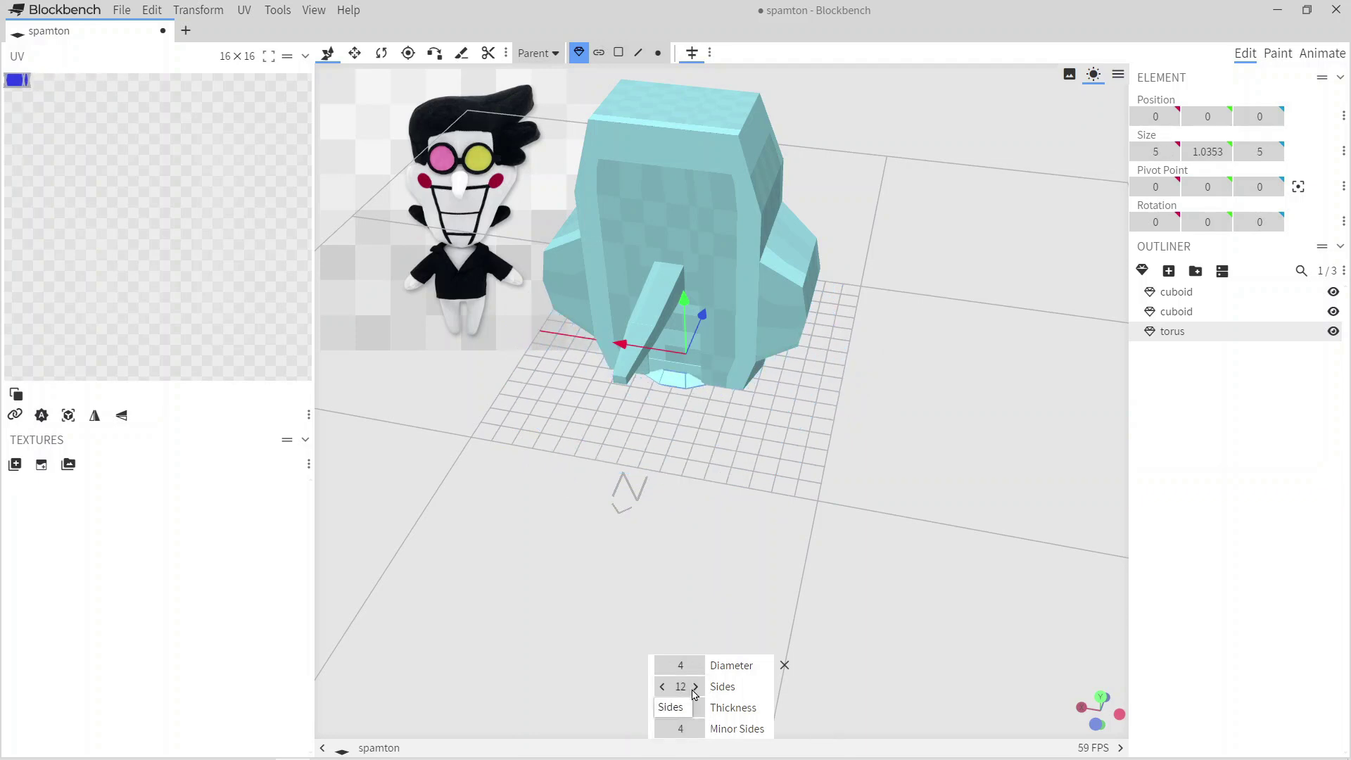
Stand the torus upright with an X rotation of -90 at position 0, 10, -2 and flatten its depth to 0.2196.
{"action": "left_click_drag", "start_coordinate": [702, 314], "coordinate": [609, 469]}
{"action": "key", "text": "r"}
{"action": "left_click_drag", "start_coordinate": [774, 562], "coordinate": [849, 530]}
{"action": "key", "text": "v"}
{"action": "left_click_drag", "start_coordinate": [630, 429], "coordinate": [626, 175]}
{"action": "left_click_drag", "start_coordinate": [935, 265], "coordinate": [609, 229]}
{"action": "key", "text": "s"}
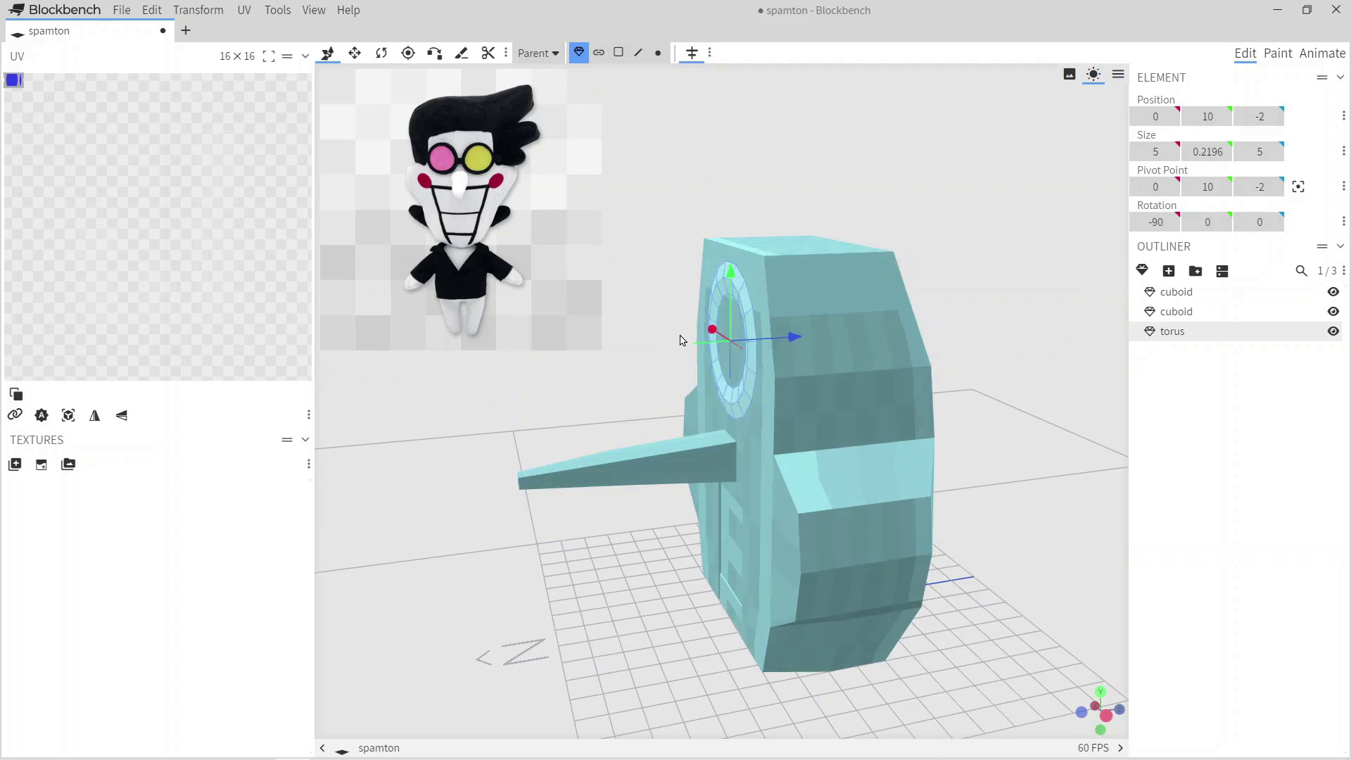
Duplicate the torus and arrange two 3.6-wide rings as glasses at x = 2.3 and -2.3, y = 8.7, z = -2.05.
{"action": "key", "text": "ctrl+d"}
{"action": "left_click_drag", "start_coordinate": [679, 339], "coordinate": [724, 362]}
{"action": "left_click", "coordinate": [356, 55]}
{"action": "mouse_move", "coordinate": [780, 403]}
{"action": "left_mouse_down"}
{"action": "mouse_move", "coordinate": [778, 422]}
{"action": "mouse_move", "coordinate": [774, 401]}
{"action": "left_mouse_up"}
{"action": "left_click_drag", "start_coordinate": [910, 362], "coordinate": [345, 40]}
{"action": "left_click_drag", "start_coordinate": [696, 394], "coordinate": [674, 392]}
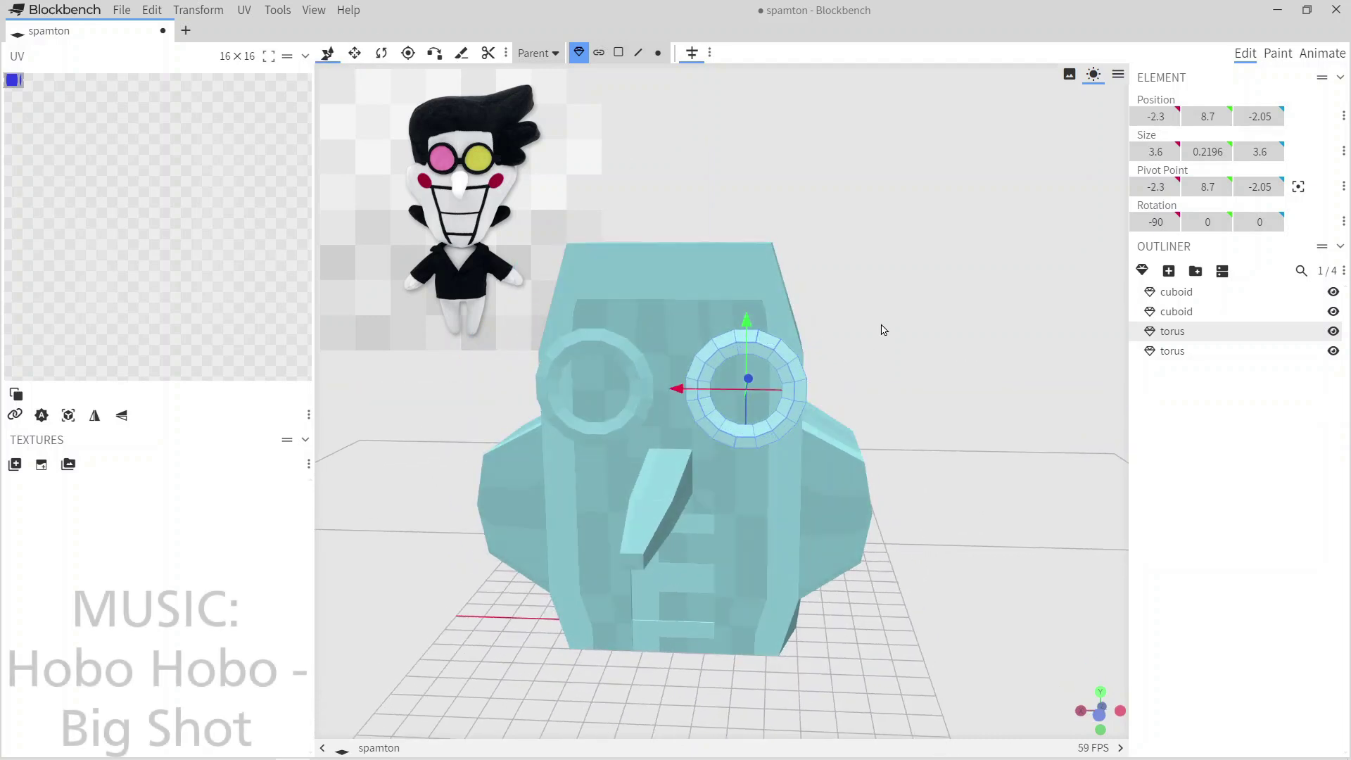
Pull the upper outer faces of the ring at x = -2.3 outward until the ring is 3.8 wide.
{"action": "scroll", "coordinate": [971, 359], "scroll_direction": "up", "scroll_amount": 3}
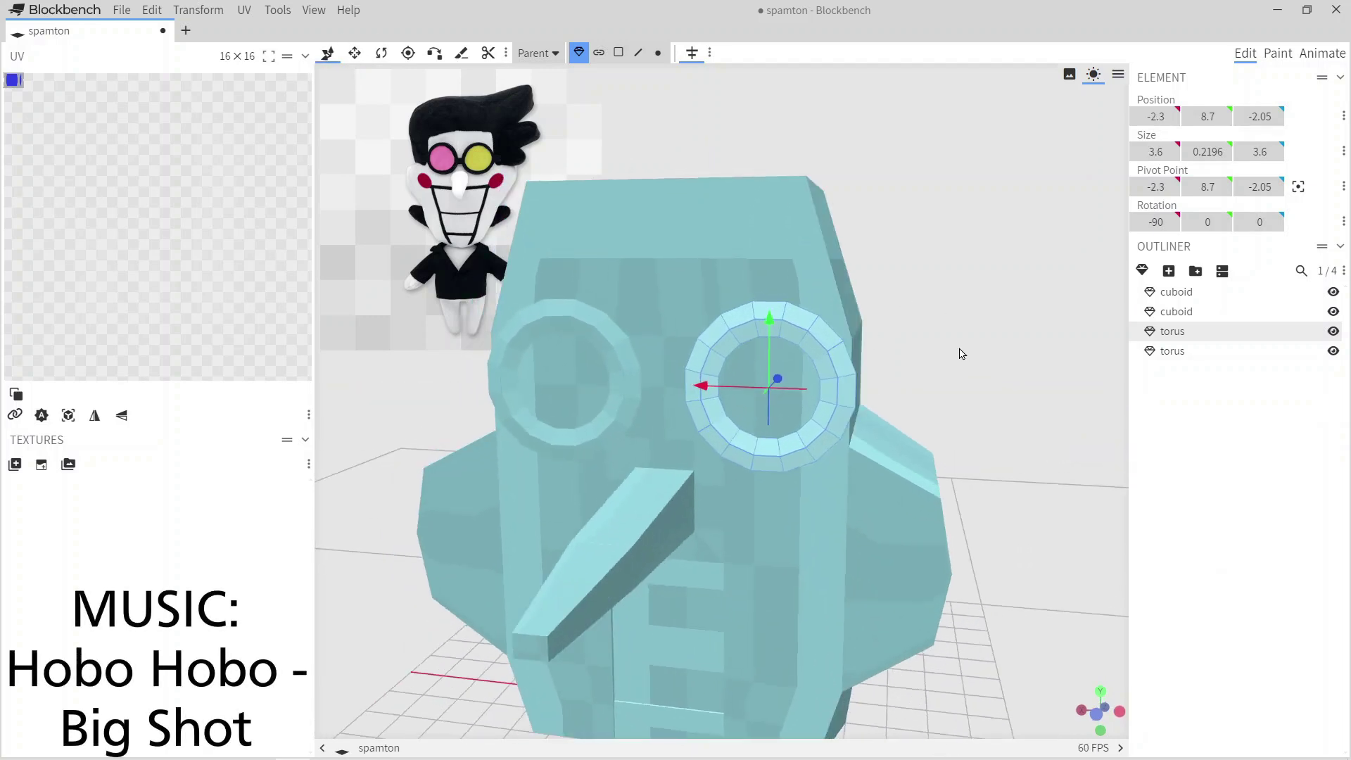
{"action": "key", "text": "3"}
{"action": "left_click_drag", "start_coordinate": [871, 301], "coordinate": [809, 304]}
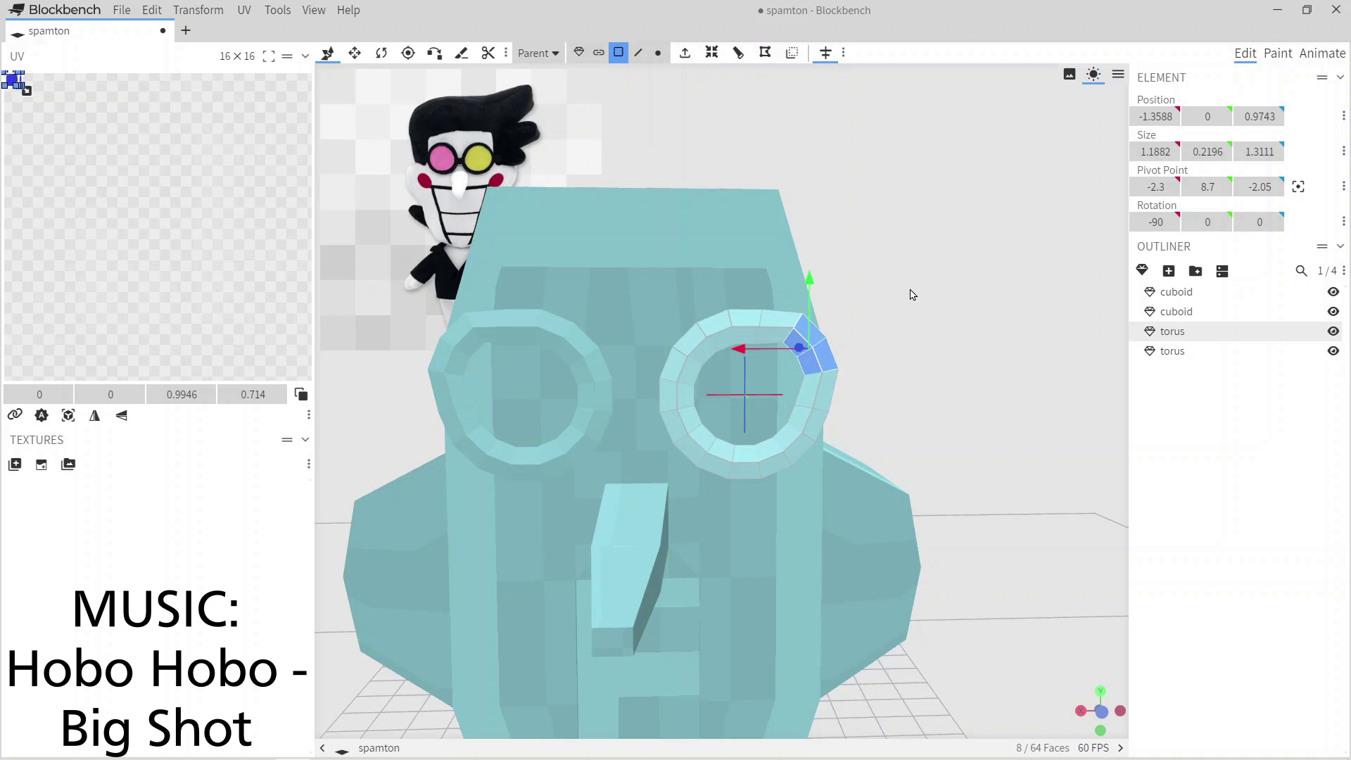
{"action": "left_click_drag", "start_coordinate": [908, 301], "coordinate": [732, 271]}
{"action": "scroll", "coordinate": [565, 341], "scroll_direction": "up", "scroll_amount": 3}
Try to merge the two glasses rings into one mesh.
{"action": "left_click", "coordinate": [565, 341]}
{"action": "left_click", "coordinate": [667, 383], "text": "ctrl"}
{"action": "right_click", "coordinate": [669, 383]}
{"action": "left_click", "coordinate": [725, 403]}
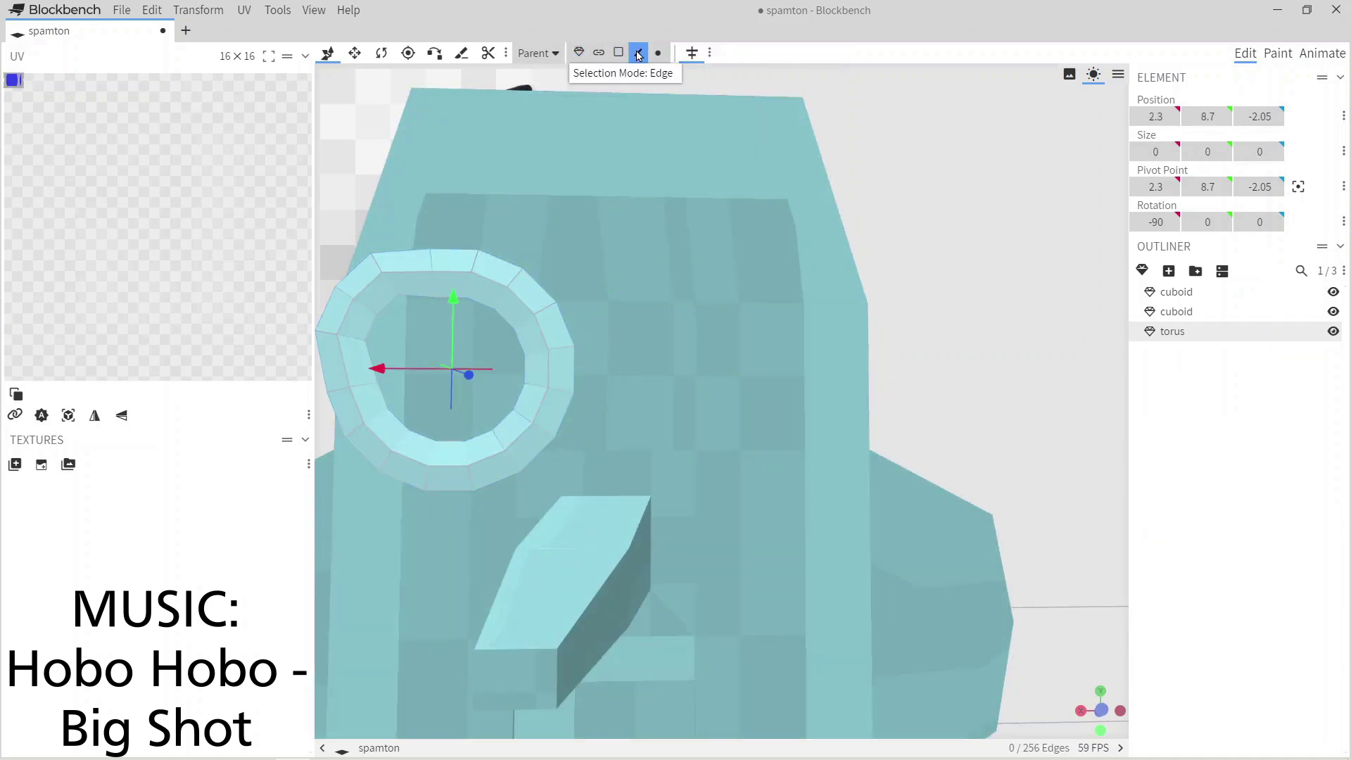
Merge both glasses rings into a single mesh, starting the selection from the ring at x = -2.3.
{"action": "left_click", "coordinate": [865, 352]}
{"action": "left_click", "coordinate": [578, 53]}
{"action": "left_click", "coordinate": [545, 303], "text": "ctrl"}
{"action": "right_click", "coordinate": [500, 330]}
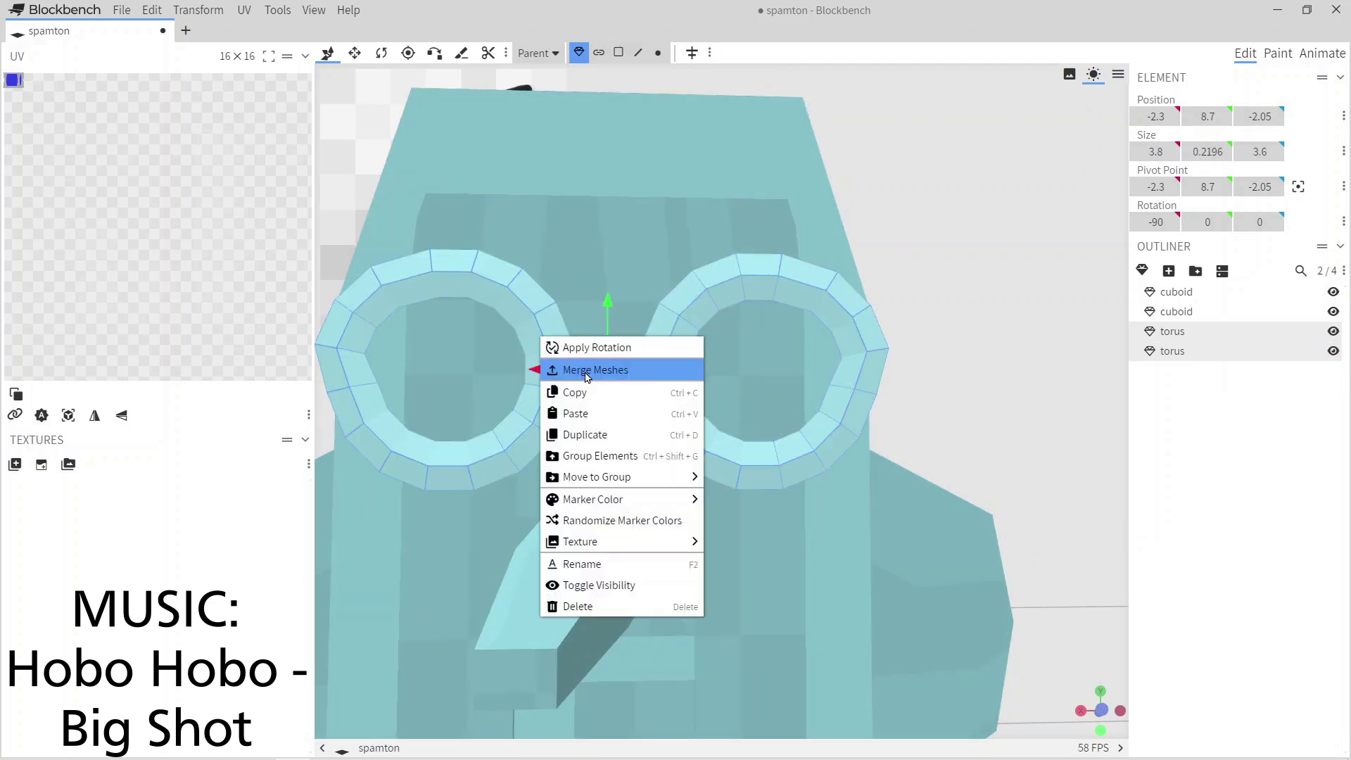
{"action": "left_click", "coordinate": [598, 368]}
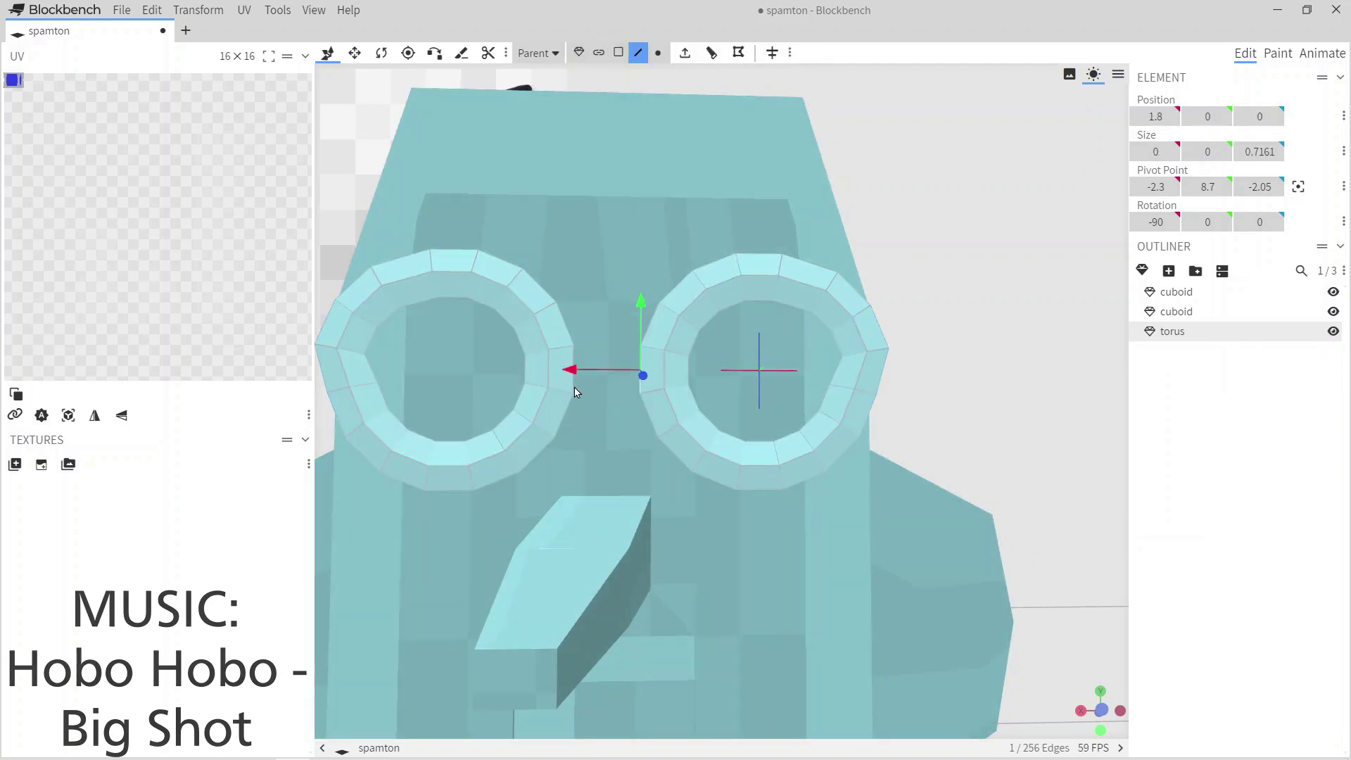
Create a bridge face between the two rings' facing edges and reduce its height to about 0.52.
{"action": "left_click", "coordinate": [572, 380], "text": "shift"}
{"action": "left_click", "coordinate": [765, 53]}
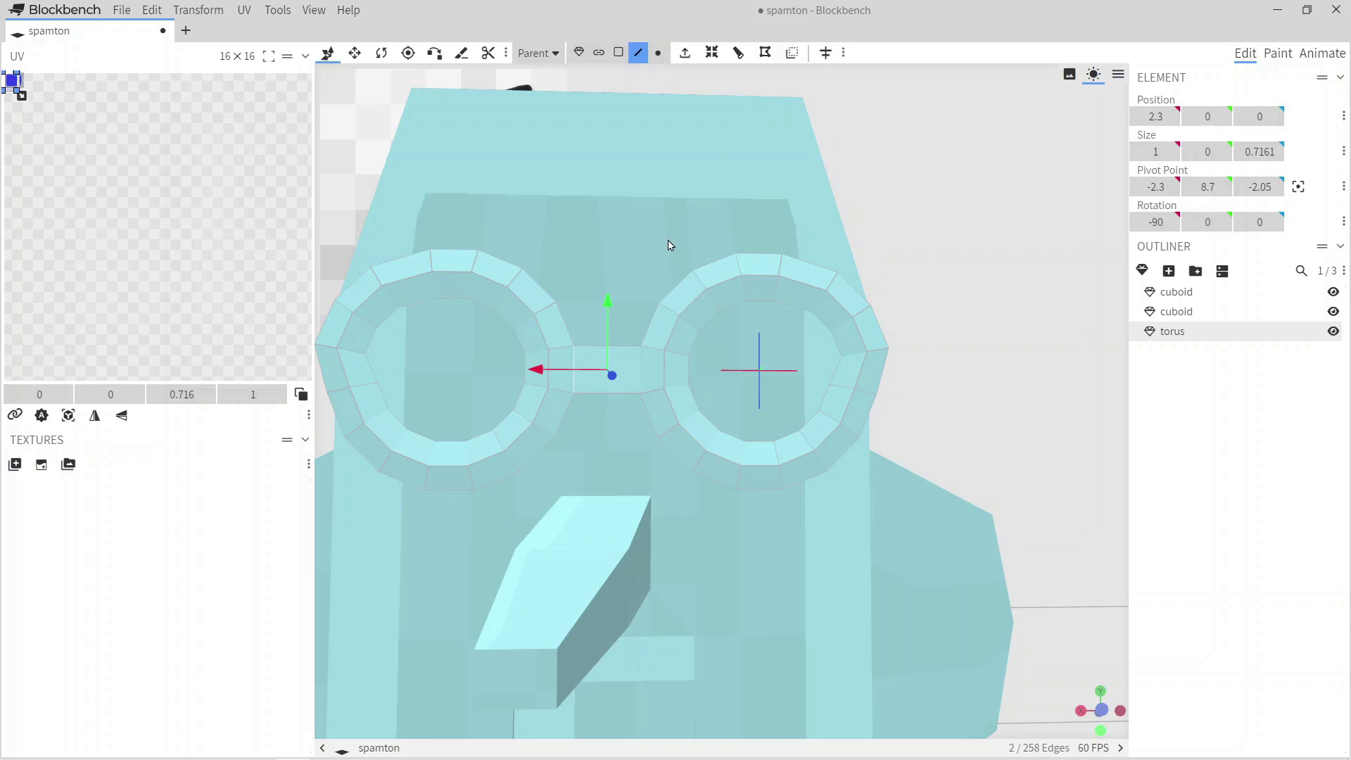
{"action": "scroll", "coordinate": [662, 141], "scroll_direction": "up", "scroll_amount": 1}
{"action": "left_click", "coordinate": [619, 53]}
{"action": "left_click", "coordinate": [594, 355]}
{"action": "key", "text": "s"}
{"action": "scroll", "coordinate": [597, 351], "scroll_direction": "up", "scroll_amount": 2}
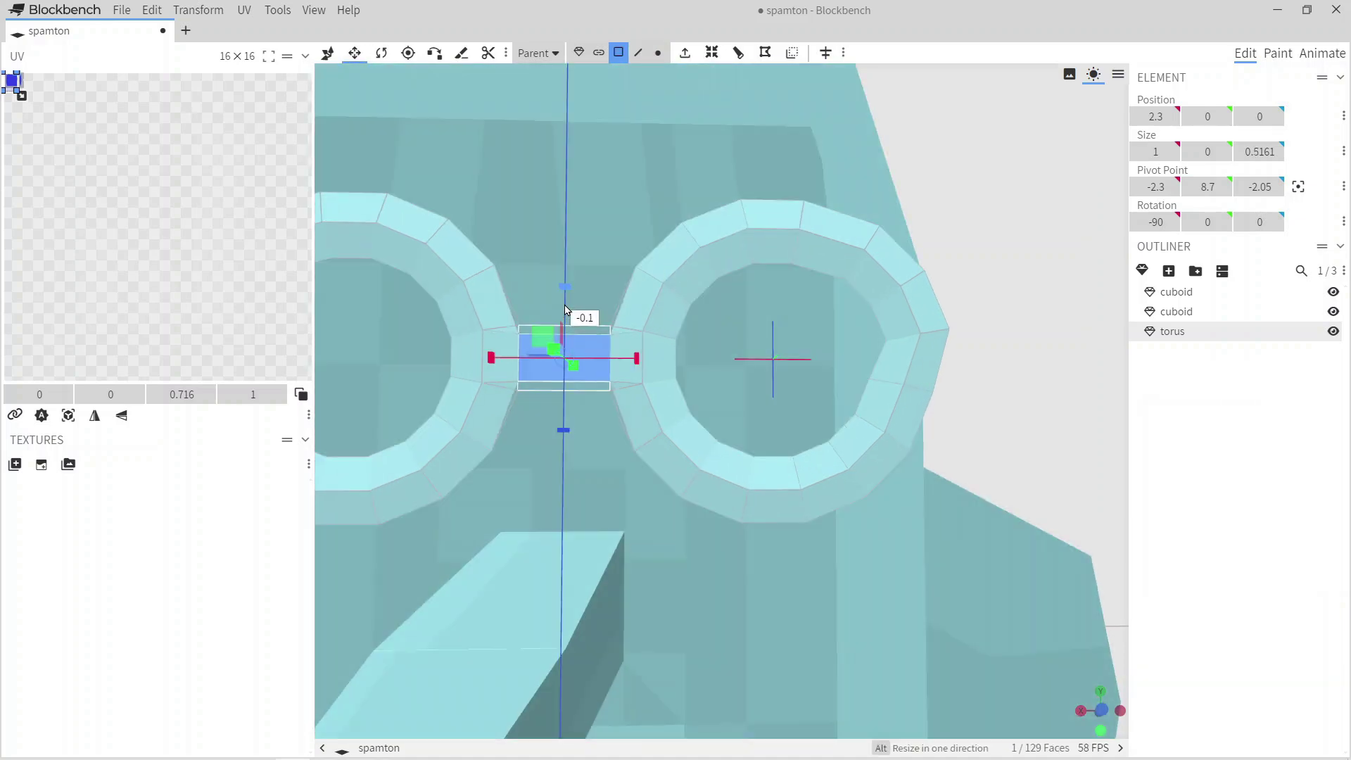
{"action": "scroll", "coordinate": [847, 205], "scroll_direction": "down", "scroll_amount": 3}
{"action": "scroll", "coordinate": [621, 199], "scroll_direction": "up", "scroll_amount": 3}
Move the upper outer rim vertices of the ring at x = -2.3 to even out the frame's thickness.
{"action": "left_click", "coordinate": [658, 53]}
{"action": "left_click", "coordinate": [869, 354]}
{"action": "key", "text": "v"}
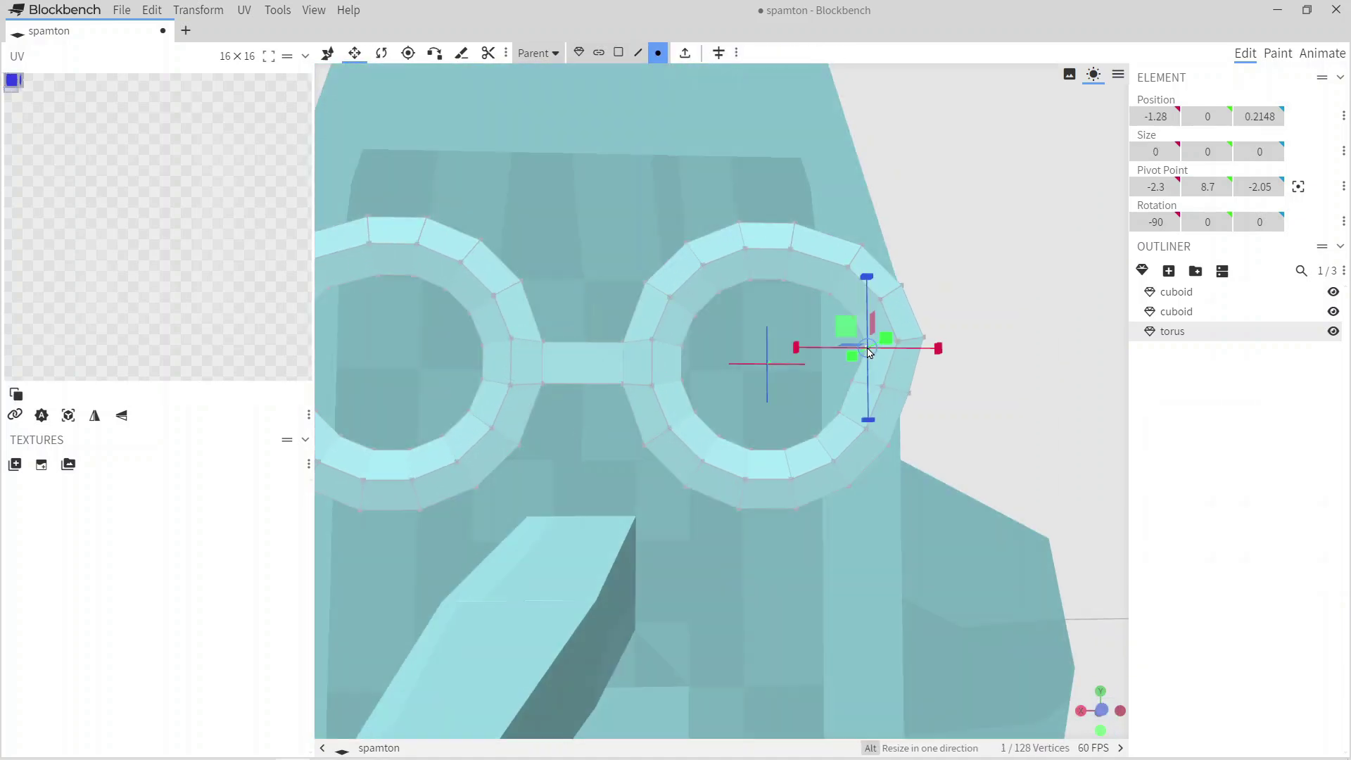
{"action": "left_click_drag", "start_coordinate": [840, 348], "coordinate": [789, 352]}
{"action": "left_click_drag", "start_coordinate": [1003, 370], "coordinate": [855, 357]}
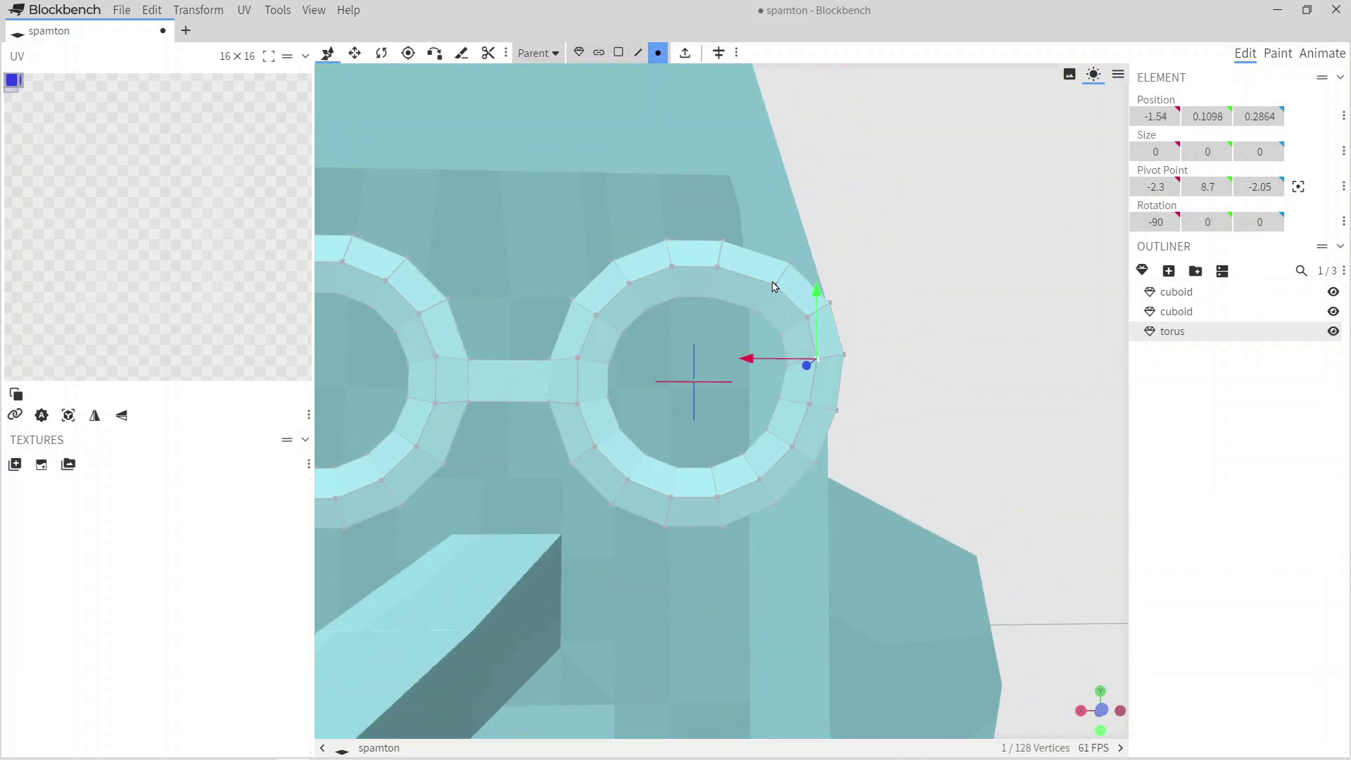
{"action": "left_click_drag", "start_coordinate": [707, 288], "coordinate": [704, 288]}
{"action": "scroll", "coordinate": [899, 338], "scroll_direction": "down", "scroll_amount": 4}
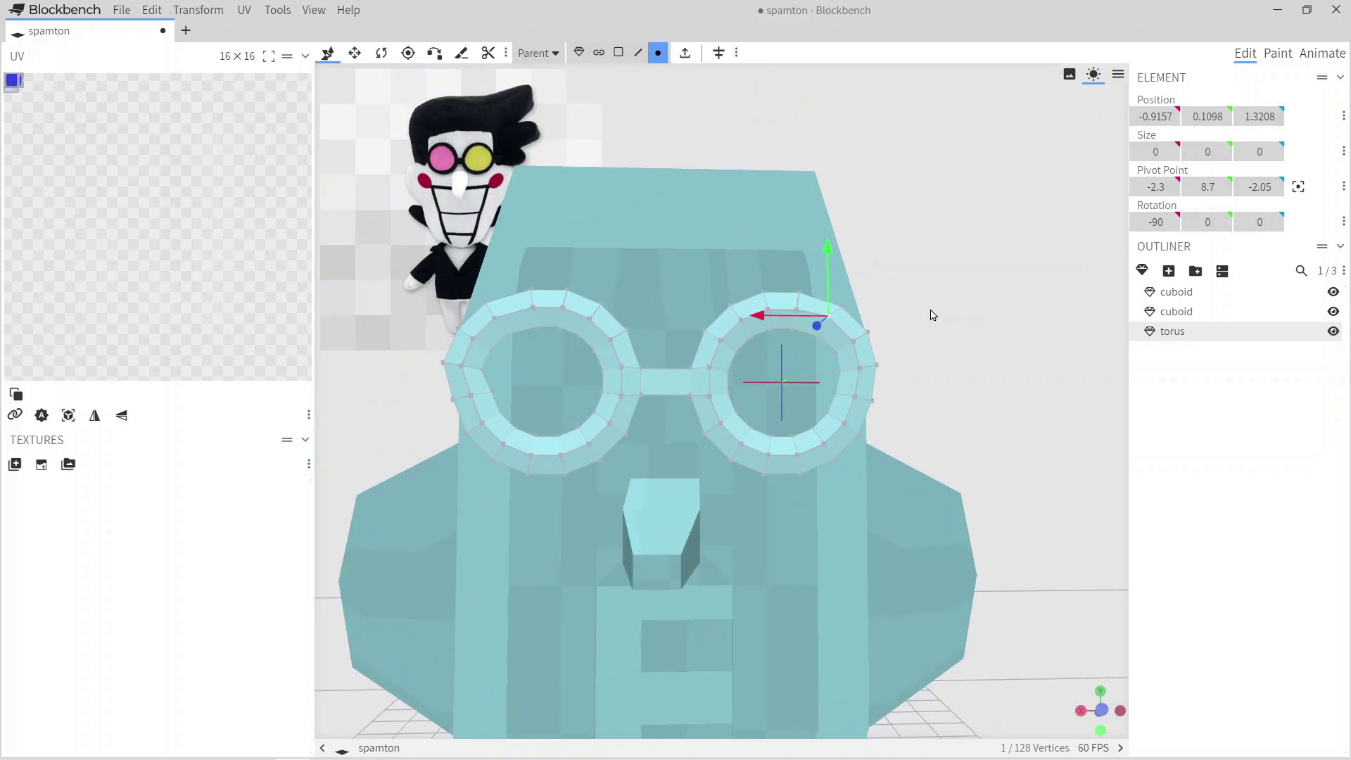
Deselect the glasses and add a new cylinder mesh 11 units wide and 4 units high as the base for the hair.
{"action": "scroll", "coordinate": [934, 355], "scroll_direction": "down", "scroll_amount": 3}
{"action": "scroll", "coordinate": [937, 351], "scroll_direction": "down", "scroll_amount": 2}
{"action": "left_click_drag", "start_coordinate": [936, 352], "coordinate": [903, 364]}
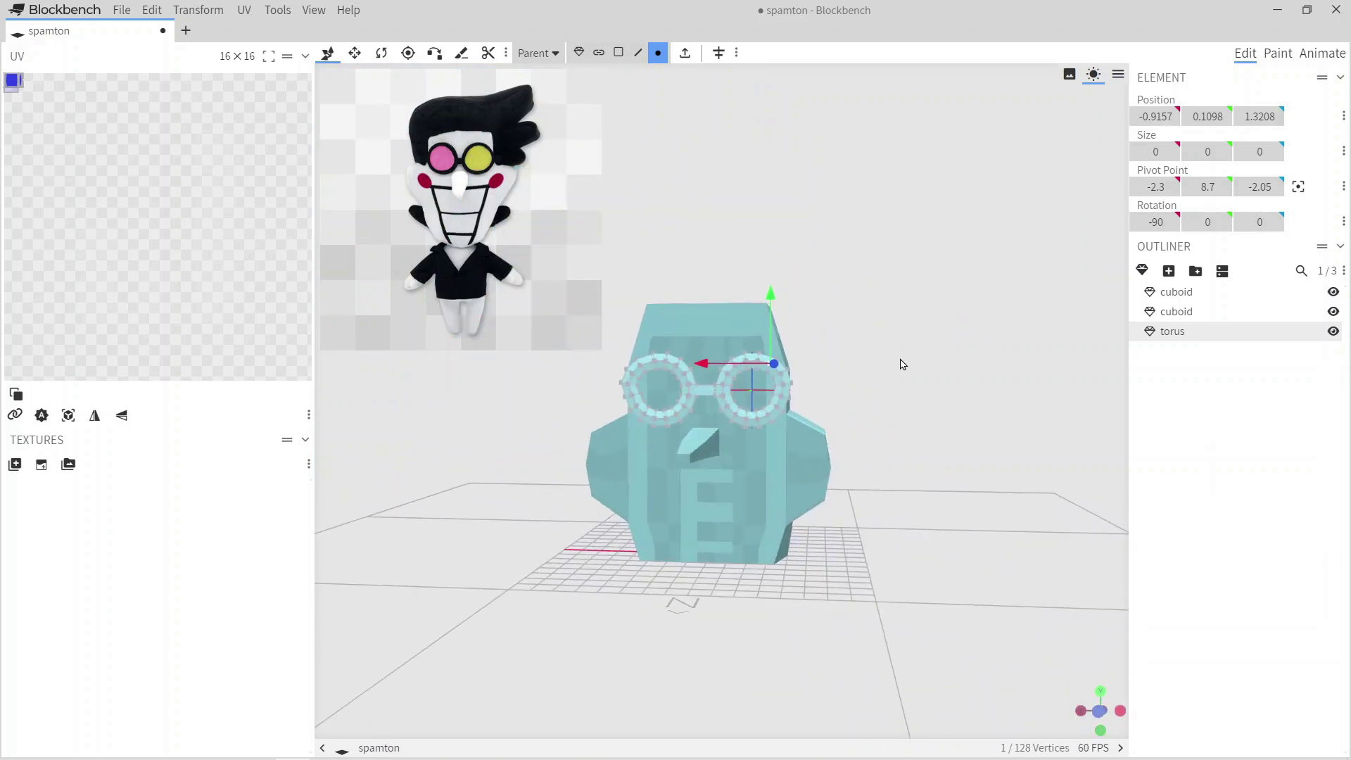
{"action": "left_click_drag", "start_coordinate": [930, 364], "coordinate": [898, 461]}
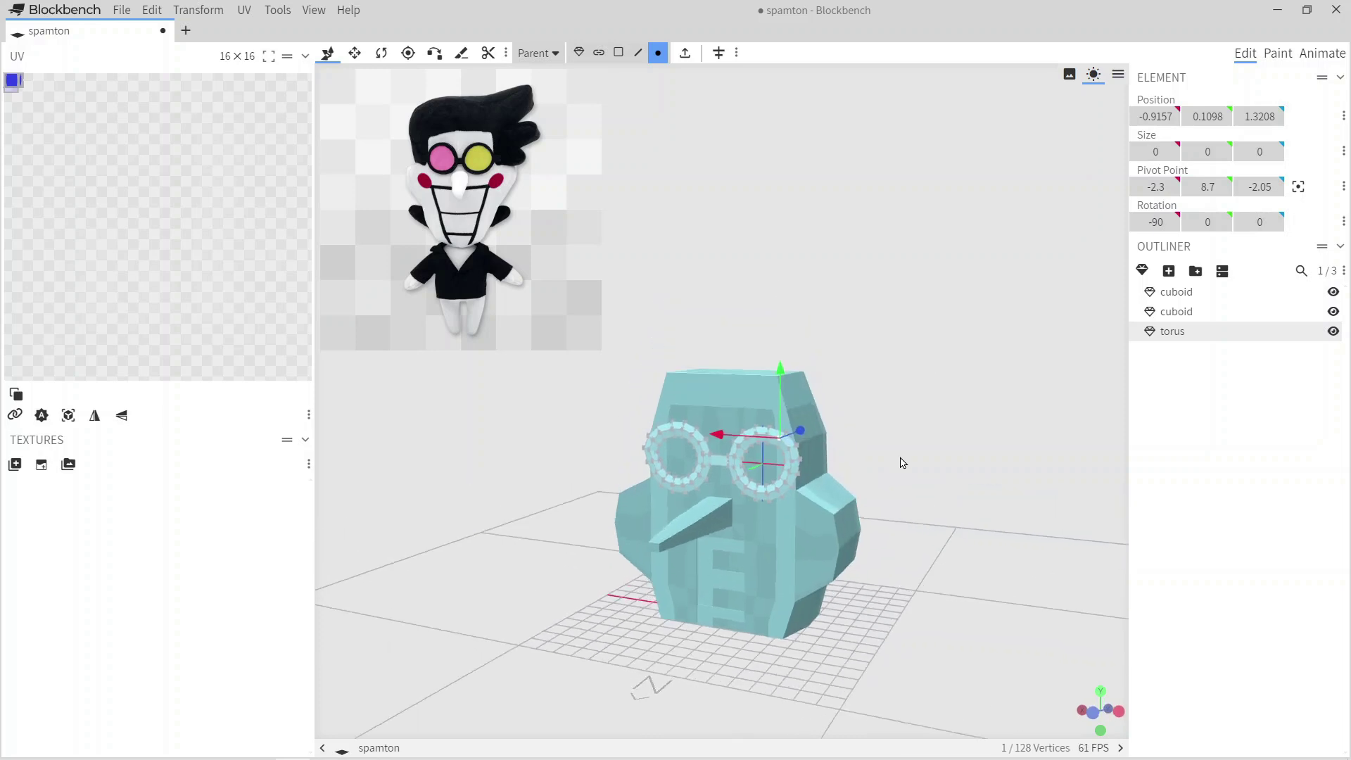
{"action": "scroll", "coordinate": [898, 461], "scroll_direction": "down", "scroll_amount": 2}
{"action": "left_click", "coordinate": [1224, 431]}
{"action": "left_click", "coordinate": [1142, 271]}
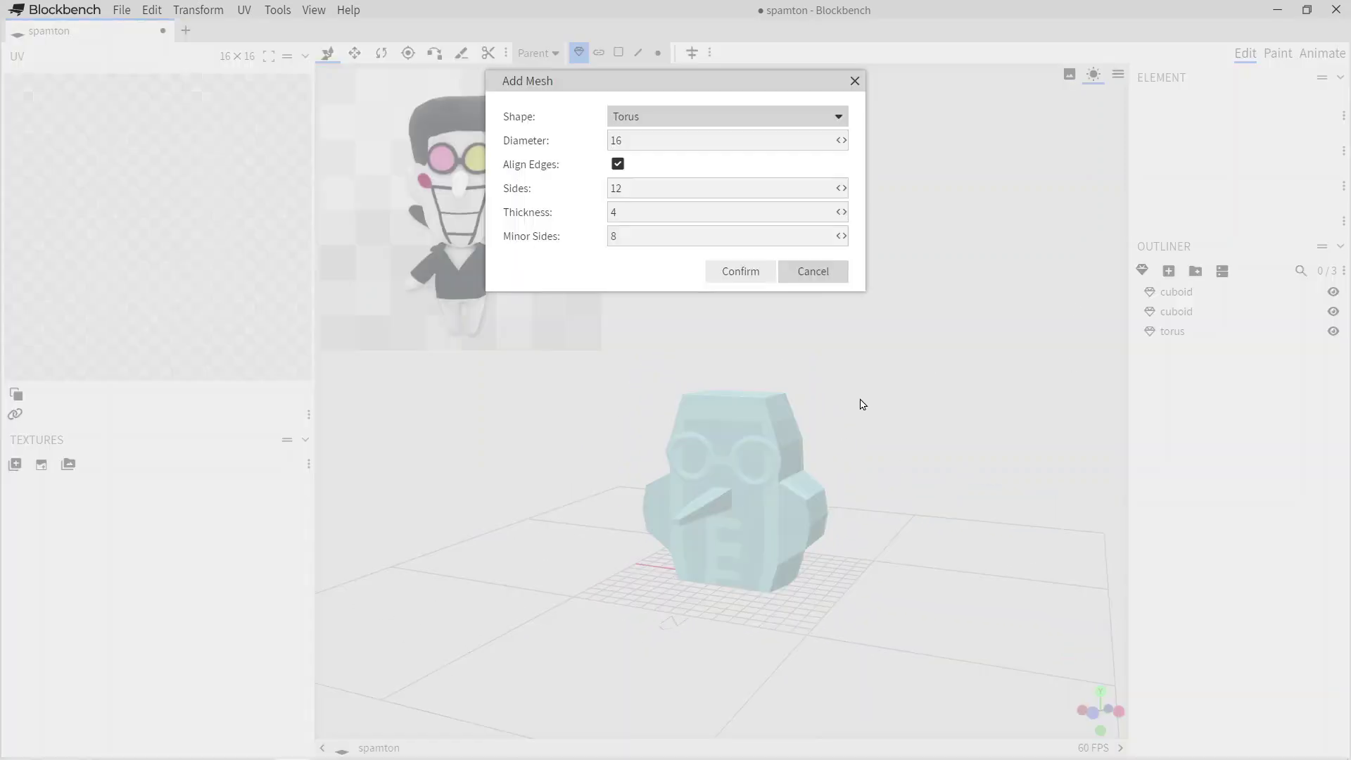
{"action": "left_click", "coordinate": [669, 119]}
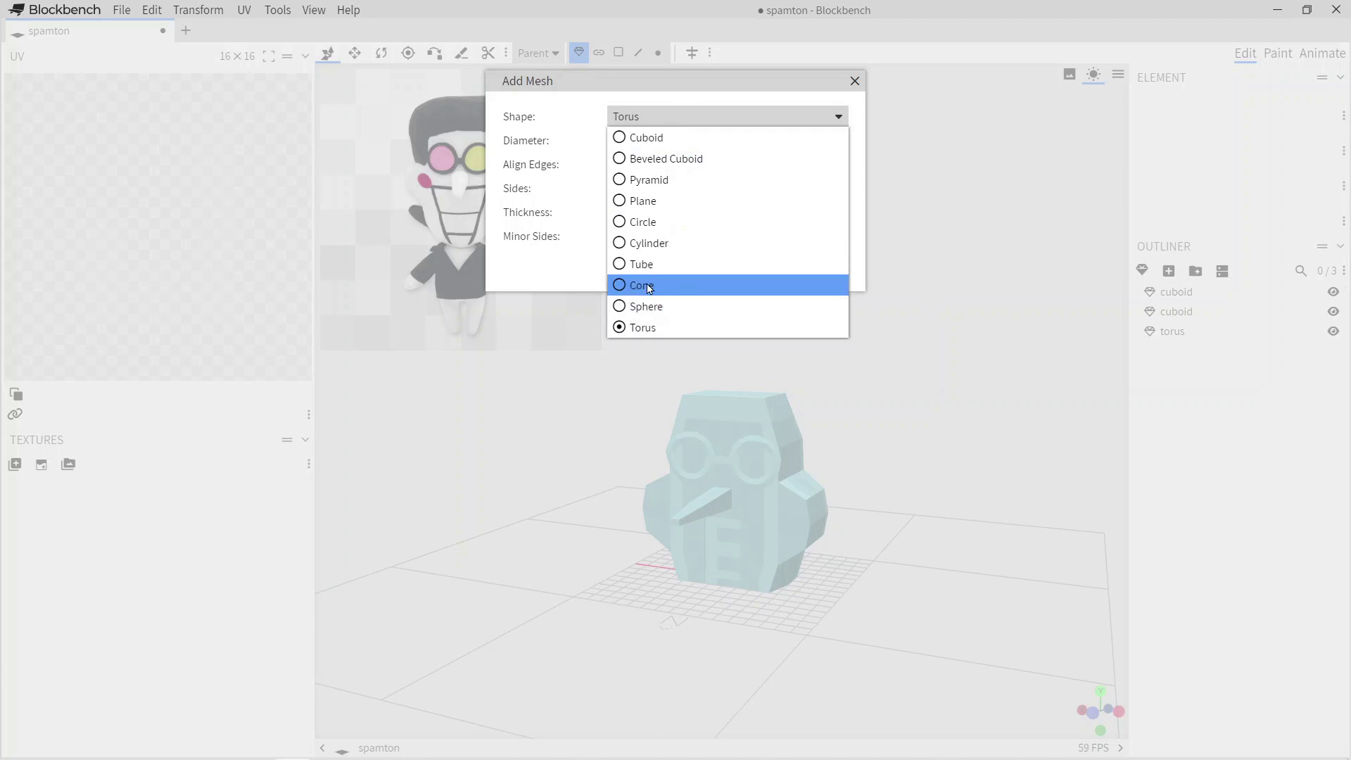
{"action": "left_click", "coordinate": [648, 243]}
{"action": "key", "text": "Return"}
Move the cylinder down and back over the head to position 0, 11.4, 2.1.
{"action": "mouse_move", "coordinate": [686, 686]}
{"action": "left_mouse_down"}
{"action": "mouse_move", "coordinate": [889, 600]}
{"action": "mouse_move", "coordinate": [679, 711]}
{"action": "left_mouse_up"}
{"action": "left_click_drag", "start_coordinate": [754, 572], "coordinate": [786, 371]}
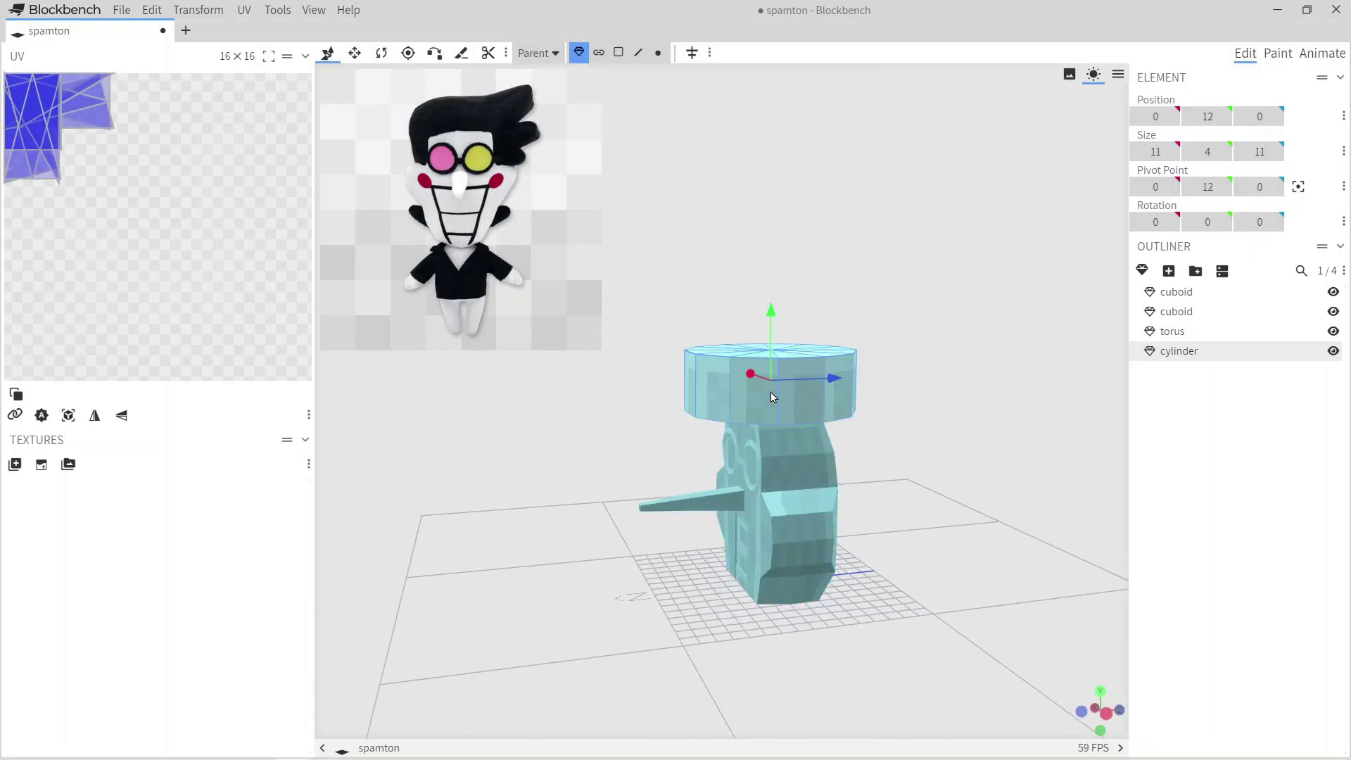
{"action": "key", "text": "KP_1"}
{"action": "scroll", "coordinate": [760, 346], "scroll_direction": "up", "scroll_amount": 5}
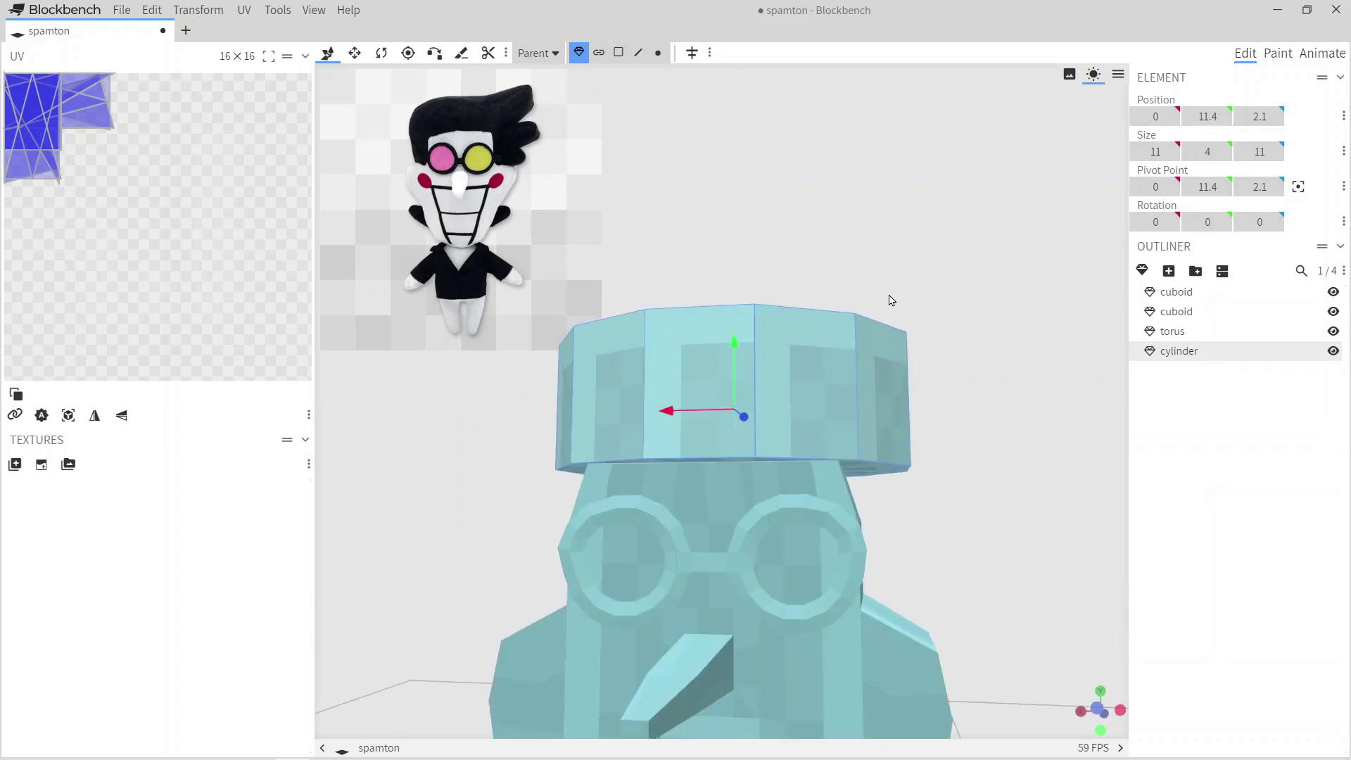
Rotate and lower the cylinder's rear half so it hangs behind the head, ignoring the automatic fix for concave quads.
{"action": "left_click_drag", "start_coordinate": [938, 259], "coordinate": [827, 185]}
{"action": "key", "text": "3"}
{"action": "left_click_drag", "start_coordinate": [769, 259], "coordinate": [825, 444], "text": "ctrl"}
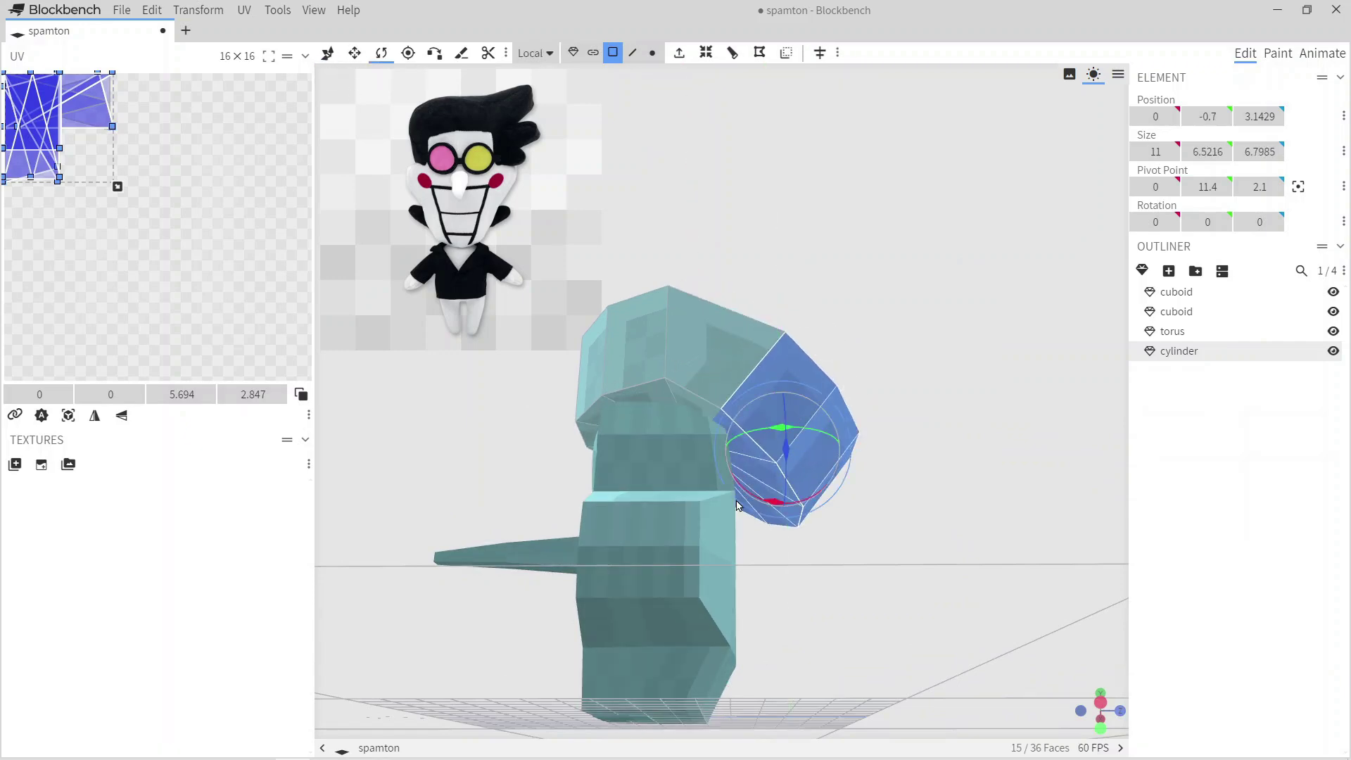
{"action": "left_click_drag", "start_coordinate": [716, 485], "coordinate": [712, 477]}
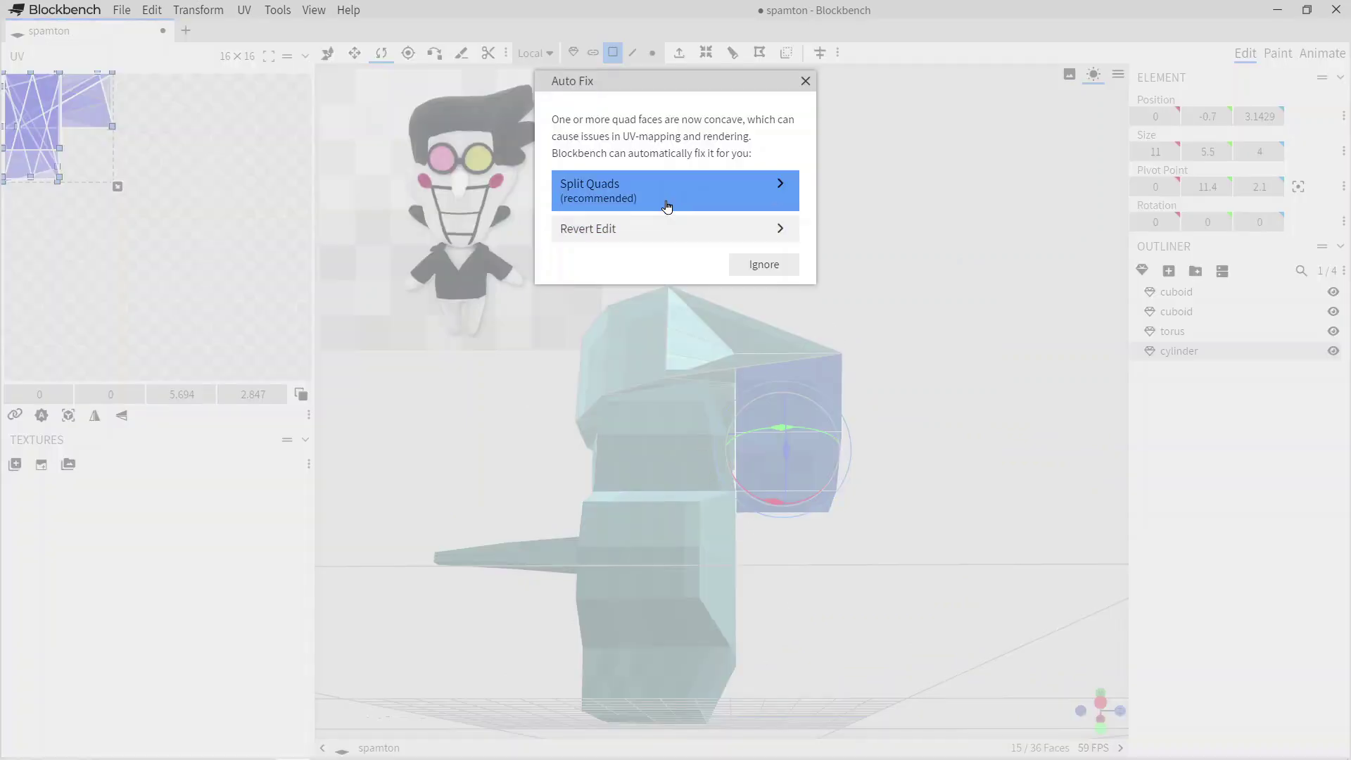
{"action": "left_click", "coordinate": [760, 263]}
{"action": "left_click_drag", "start_coordinate": [771, 409], "coordinate": [855, 501]}
{"action": "left_click_drag", "start_coordinate": [770, 430], "coordinate": [771, 465]}
Select all twelve upper cap faces of the hair mesh and extrude them by 2.
{"action": "left_click_drag", "start_coordinate": [914, 422], "coordinate": [806, 518]}
{"action": "scroll", "coordinate": [806, 517], "scroll_direction": "up", "scroll_amount": 4}
{"action": "left_click", "coordinate": [708, 339]}
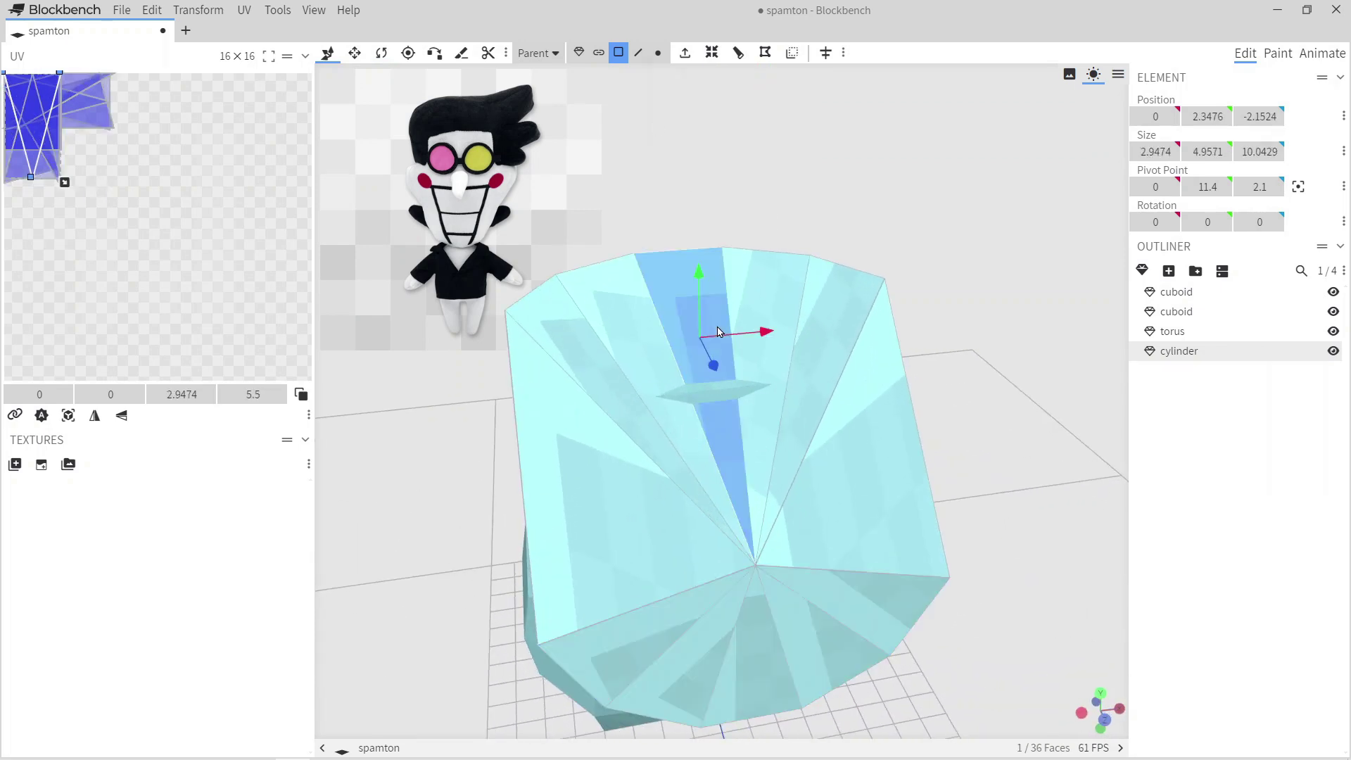
{"action": "left_click", "coordinate": [647, 316], "text": "shift"}
{"action": "left_click", "coordinate": [603, 489], "text": "shift"}
{"action": "left_click", "coordinate": [633, 669], "text": "shift"}
{"action": "left_click", "coordinate": [844, 603], "text": "shift"}
{"action": "left_click", "coordinate": [879, 458], "text": "shift"}
{"action": "left_click", "coordinate": [809, 351], "text": "shift"}
{"action": "key", "text": "e"}
{"action": "left_click_drag", "start_coordinate": [828, 232], "coordinate": [362, 144]}
{"action": "type", "text": "2"}
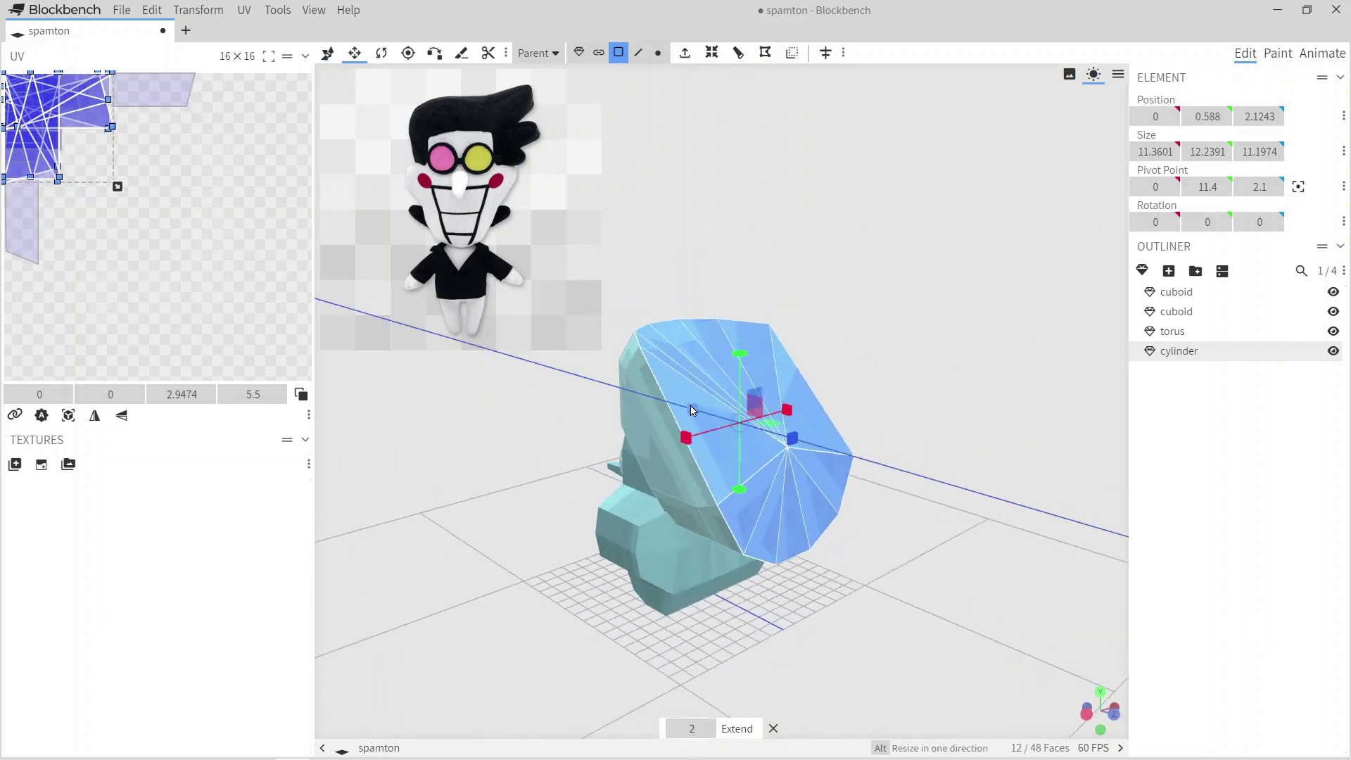
Shrink the extruded cap faces to about 9.4 × 10.2 × 9.2 and adjust the cap's centre vertex.
{"action": "left_click_drag", "start_coordinate": [740, 498], "coordinate": [959, 530]}
{"action": "scroll", "coordinate": [959, 530], "scroll_direction": "up", "scroll_amount": 3}
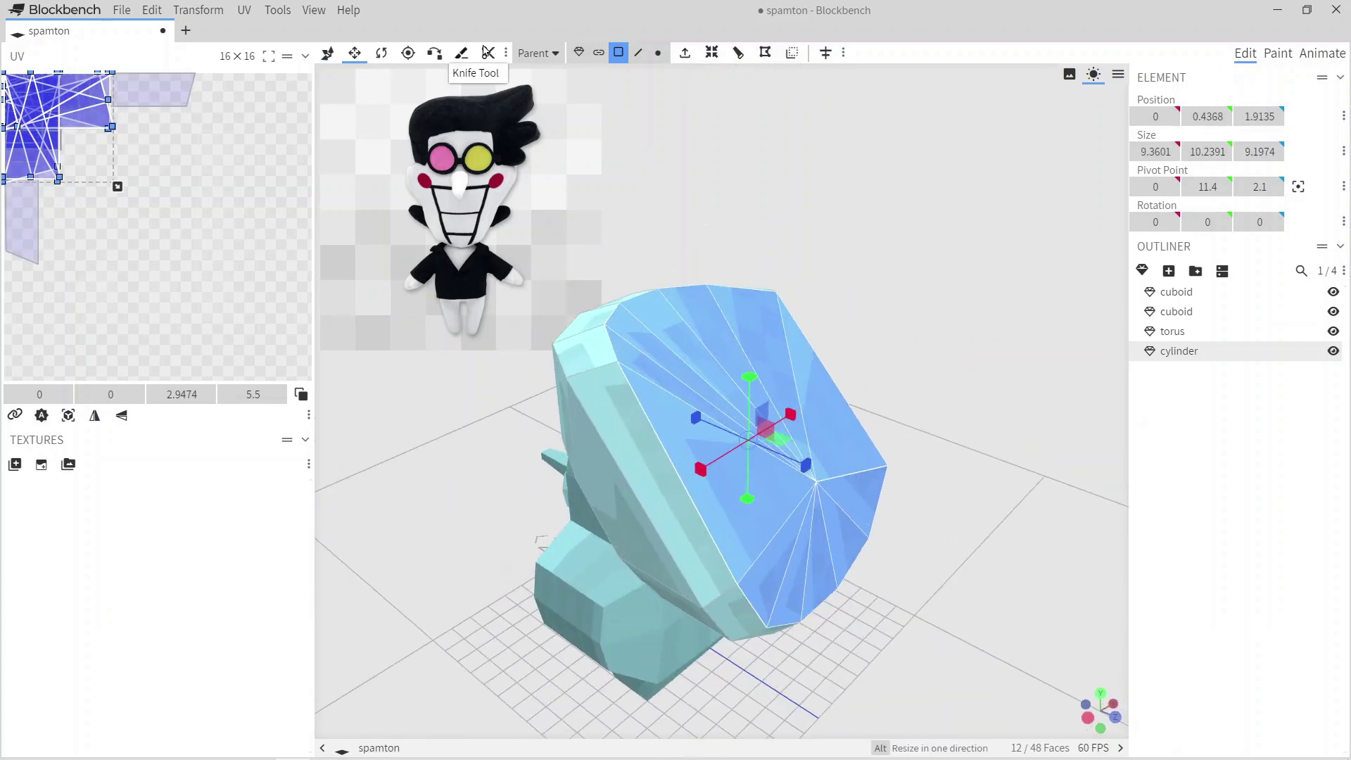
{"action": "left_click", "coordinate": [658, 53]}
{"action": "left_click", "coordinate": [816, 485]}
{"action": "left_click_drag", "start_coordinate": [861, 442], "coordinate": [554, 431]}
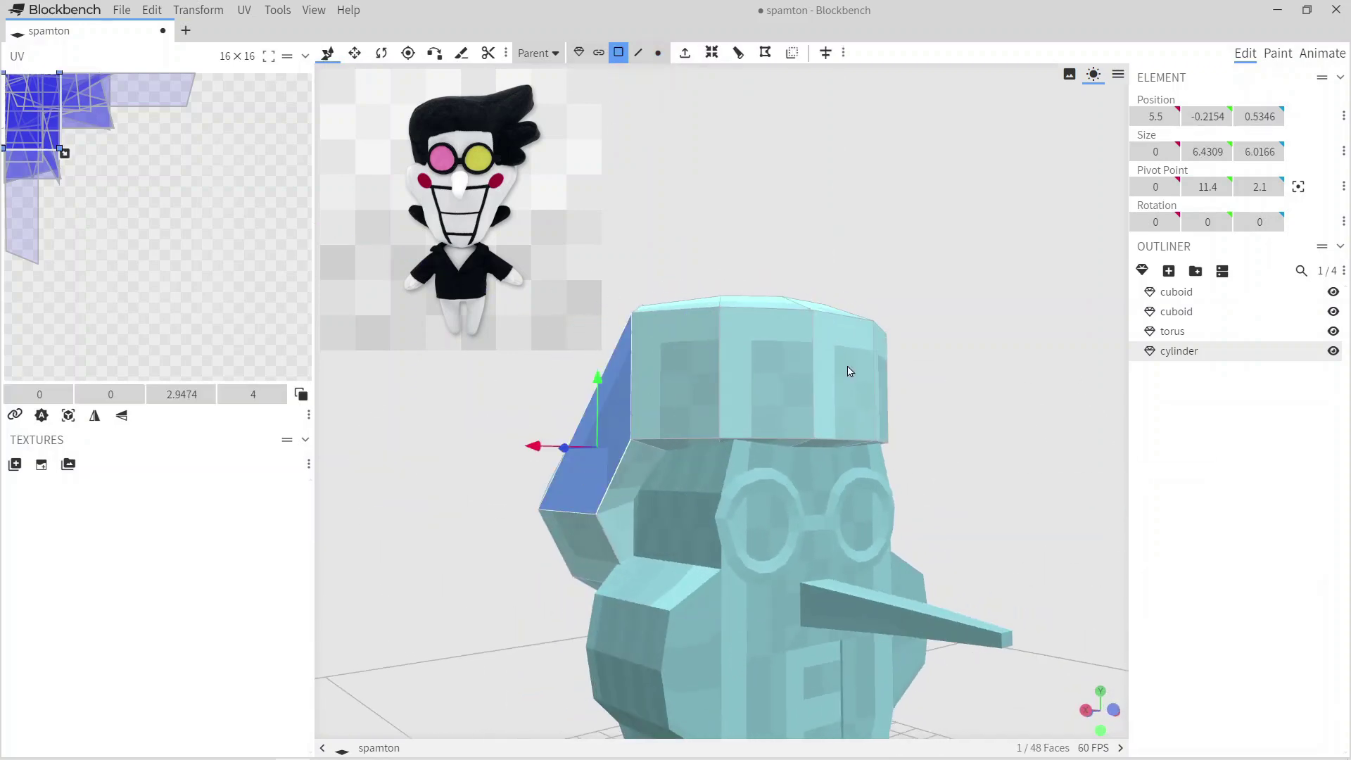
Extrude the two hair faces on either side of the front middle face by 2.
{"action": "key", "text": "KP_1"}
{"action": "left_click_drag", "start_coordinate": [482, 437], "coordinate": [837, 295]}
{"action": "left_click", "coordinate": [806, 401]}
{"action": "key", "text": "KP_1"}
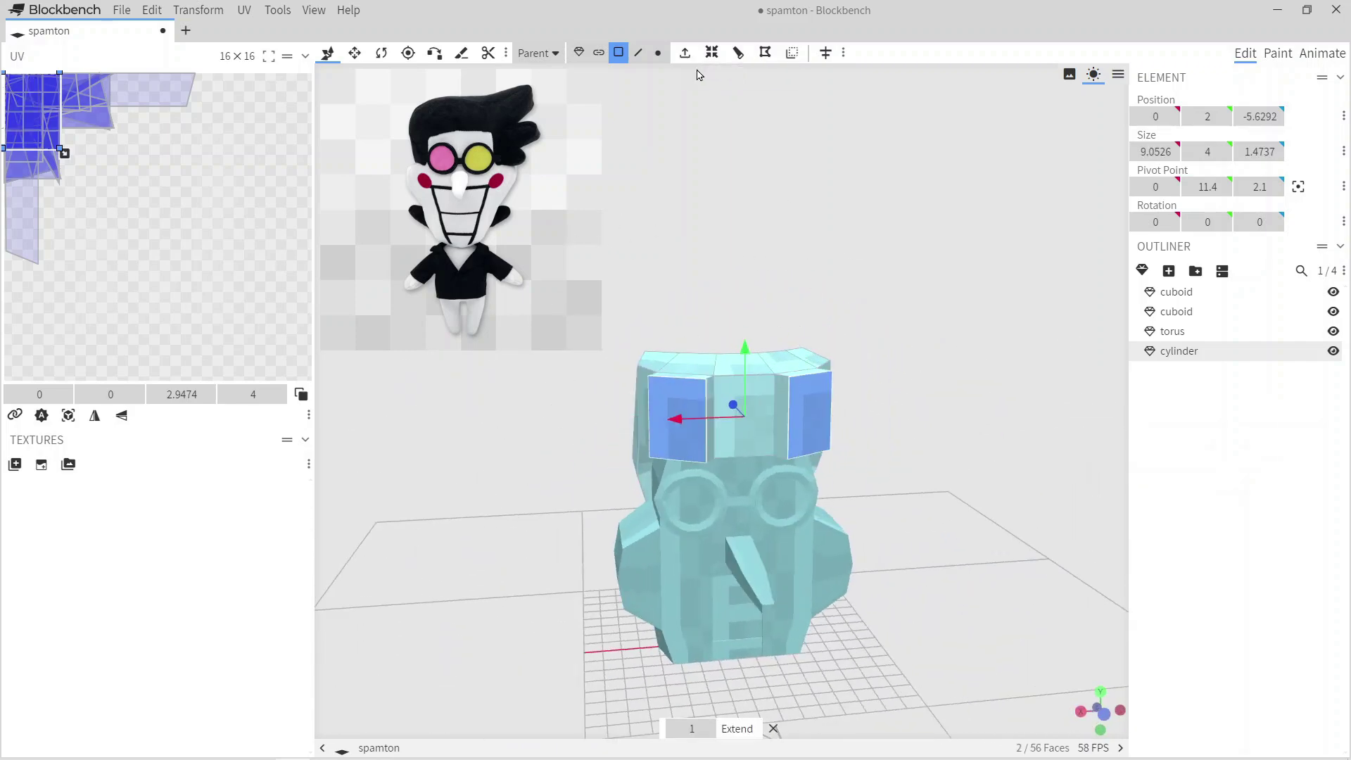
{"action": "left_click_drag", "start_coordinate": [691, 728], "coordinate": [700, 728]}
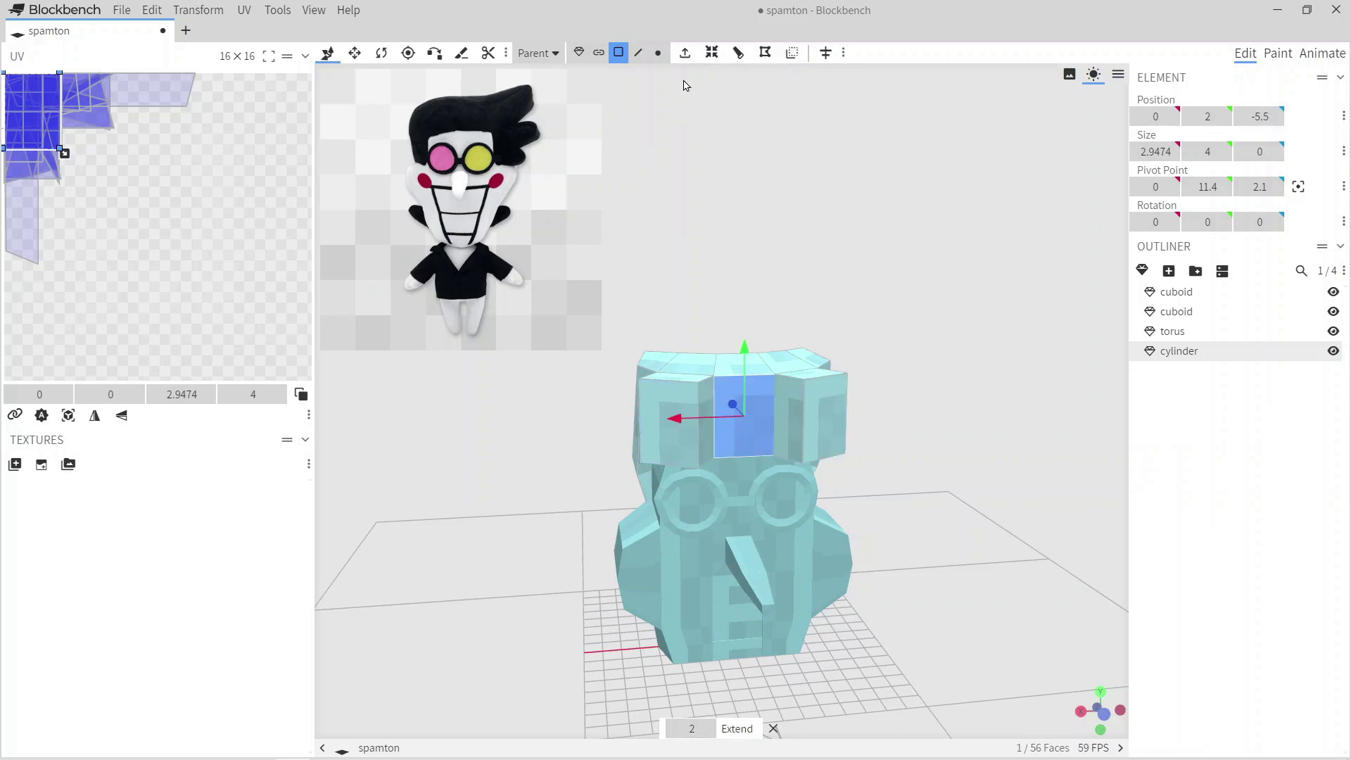
Extrude the middle front hair face and taper the front tufts, sizing the middle tuft's end face to about 2.35 × 1.8.
{"action": "scroll", "coordinate": [691, 365], "scroll_direction": "up", "scroll_amount": 3}
{"action": "left_click", "coordinate": [616, 444]}
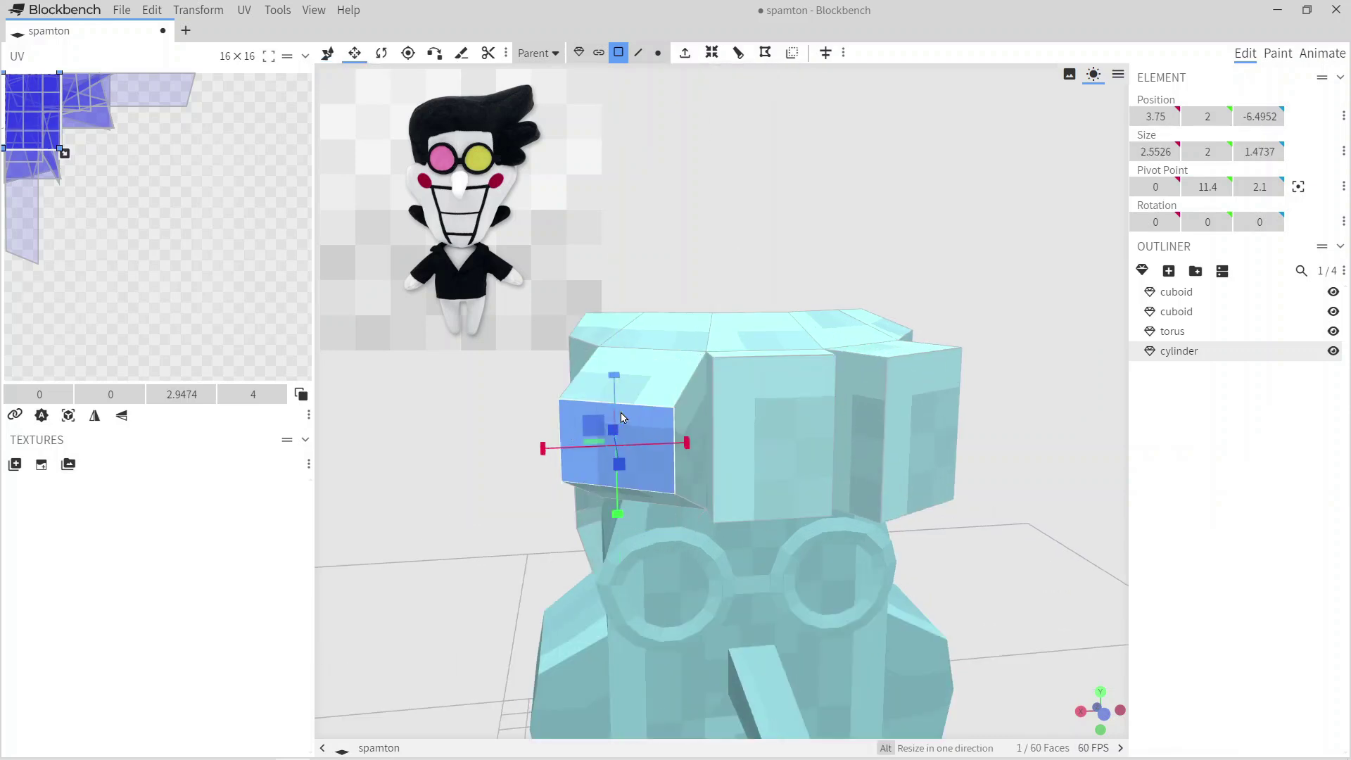
{"action": "left_click", "coordinate": [895, 410]}
{"action": "left_click", "coordinate": [619, 451]}
{"action": "key", "text": "v"}
{"action": "left_click_drag", "start_coordinate": [619, 450], "coordinate": [835, 448]}
{"action": "left_click_drag", "start_coordinate": [866, 350], "coordinate": [706, 437]}
{"action": "left_click", "coordinate": [820, 389]}
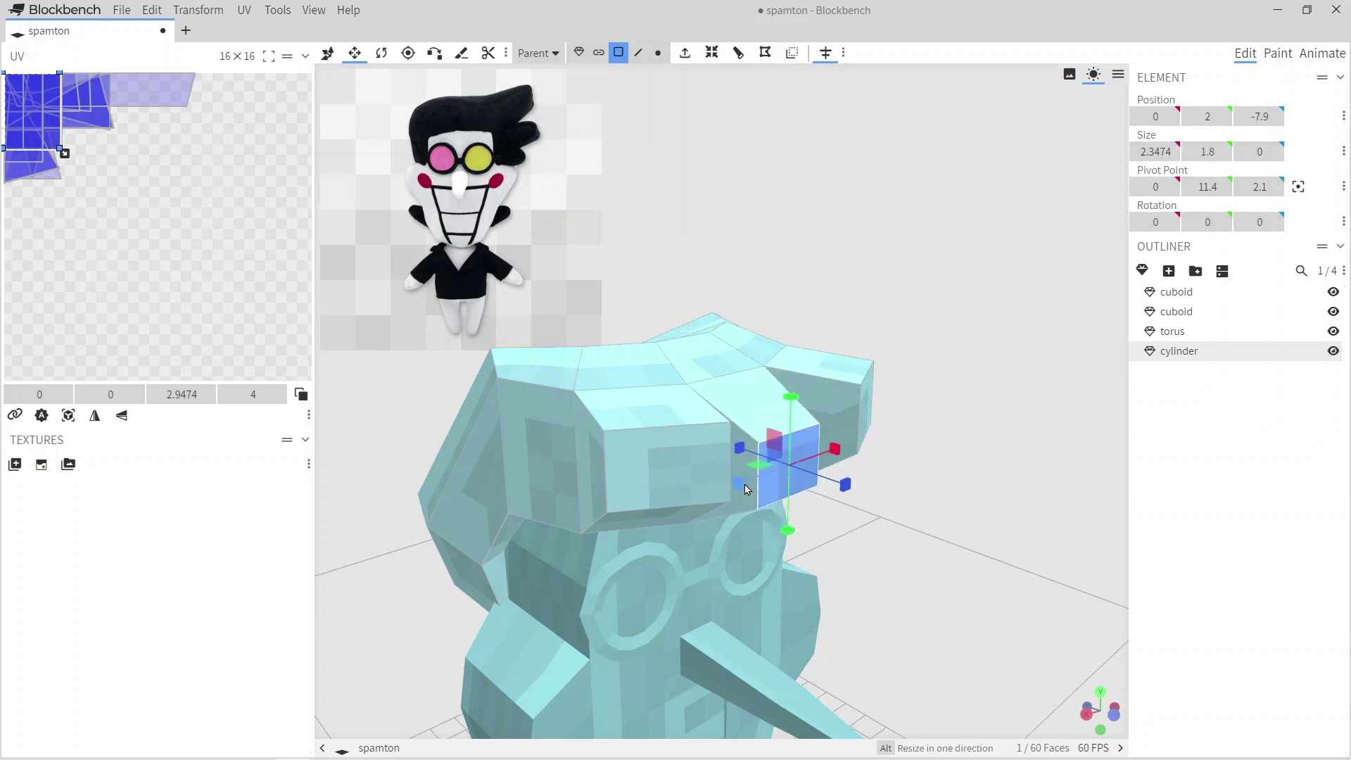
Select the upper edges where the front tufts meet the hair and raise them to y = 4.3.
{"action": "key", "text": "2"}
{"action": "left_click_drag", "start_coordinate": [801, 389], "coordinate": [630, 359]}
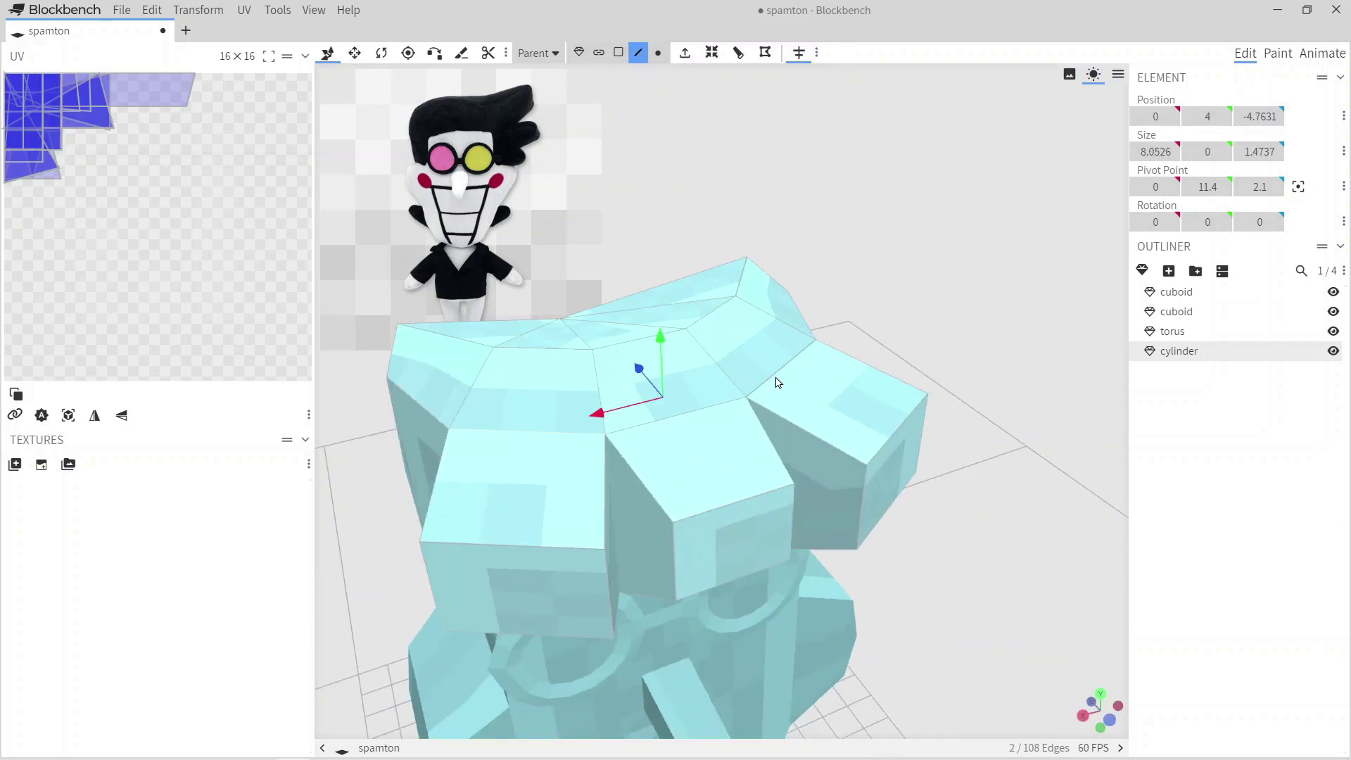
{"action": "scroll", "coordinate": [893, 233], "scroll_direction": "down", "scroll_amount": 5}
{"action": "left_click_drag", "start_coordinate": [889, 250], "coordinate": [781, 251]}
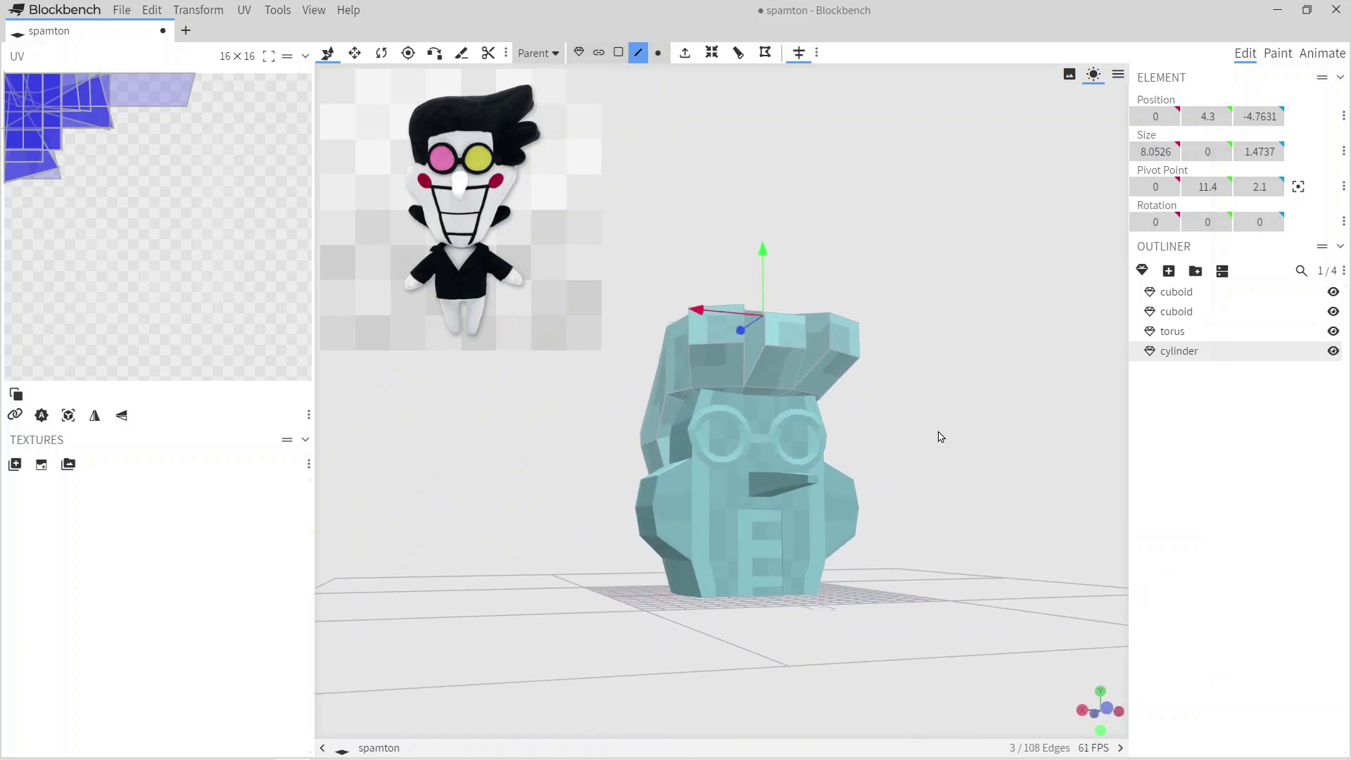
{"action": "left_click_drag", "start_coordinate": [942, 430], "coordinate": [890, 474]}
Widen the top of the mouth opening in the head mesh by moving its upper corner vertices outward to about x = -2.23.
{"action": "scroll", "coordinate": [844, 450], "scroll_direction": "up", "scroll_amount": 5}
{"action": "left_click", "coordinate": [760, 394]}
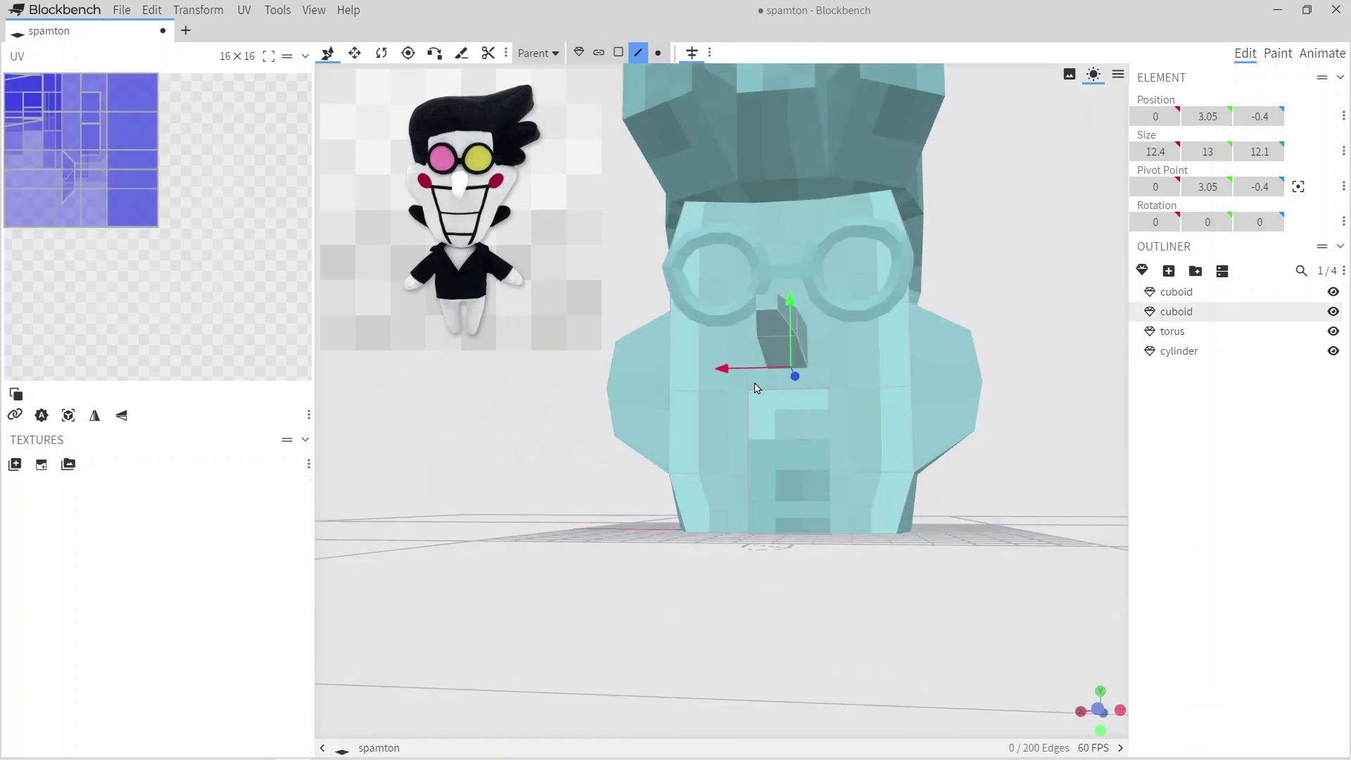
{"action": "key", "text": "1"}
{"action": "left_click_drag", "start_coordinate": [793, 401], "coordinate": [792, 404]}
{"action": "scroll", "coordinate": [754, 591], "scroll_direction": "up", "scroll_amount": 5}
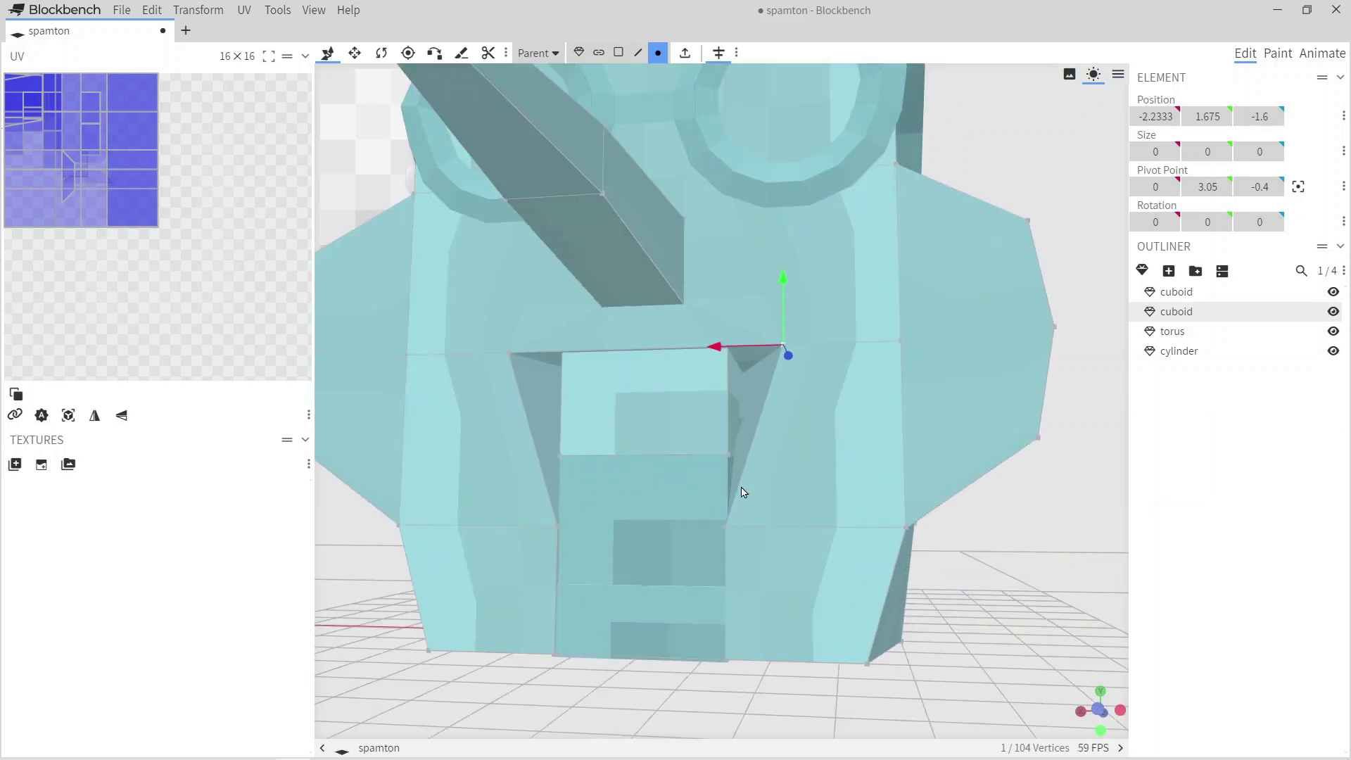
Widen the upper teeth to fit the tapered mouth and move the lower teeth's top side edges outward to x = 1.65.
{"action": "left_click_drag", "start_coordinate": [680, 534], "coordinate": [735, 401]}
{"action": "left_click", "coordinate": [703, 510]}
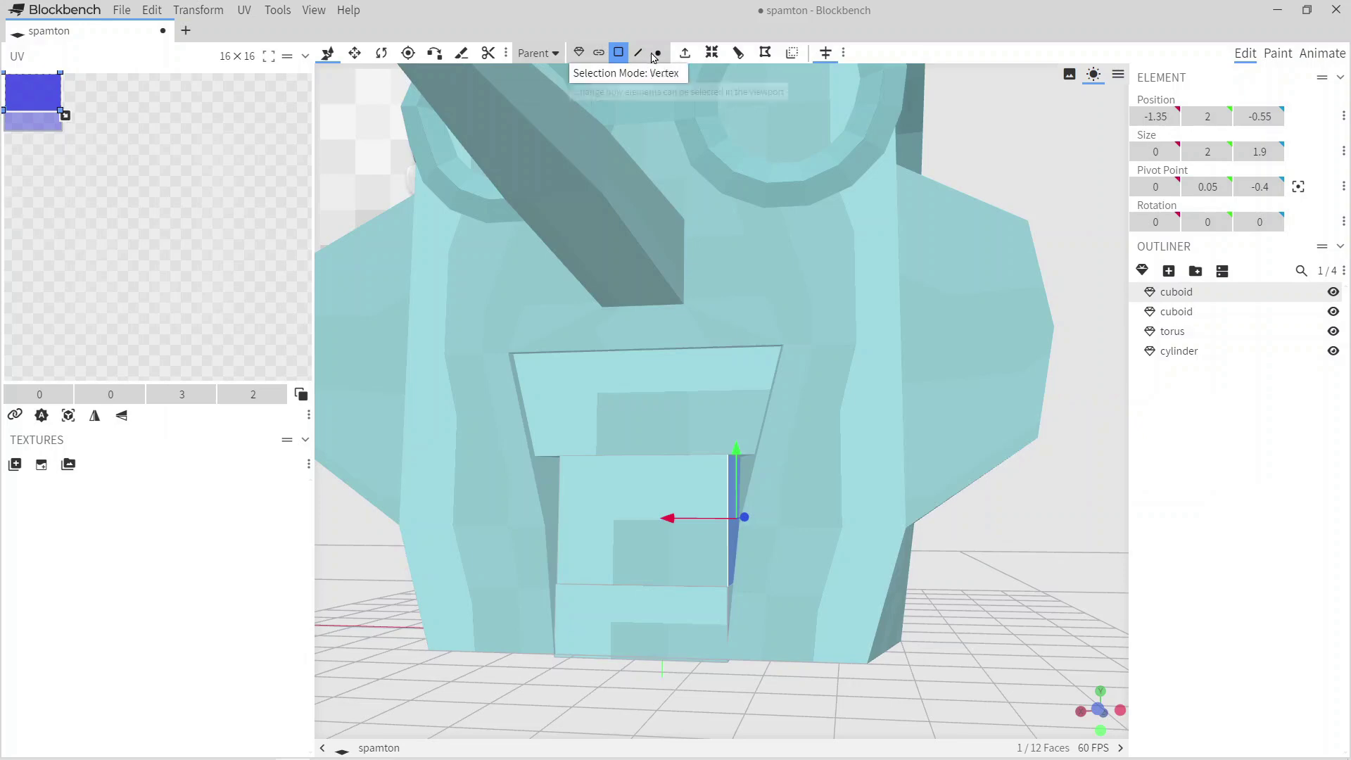
{"action": "left_click", "coordinate": [637, 53]}
{"action": "left_click_drag", "start_coordinate": [728, 463], "coordinate": [560, 476]}
{"action": "left_click", "coordinate": [639, 461]}
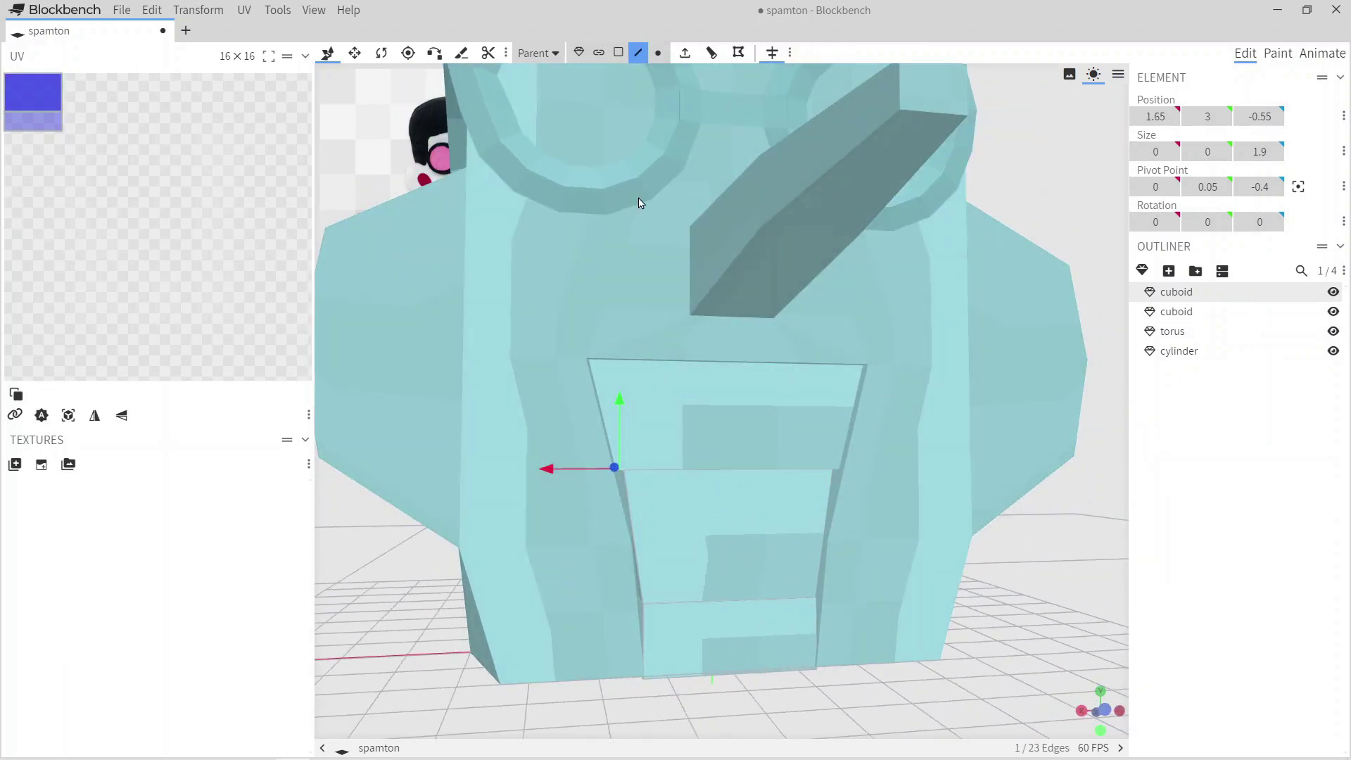
Select the four top vertices of the lower teeth and lower them to y = 2.9.
{"action": "left_click", "coordinate": [658, 52]}
{"action": "left_click_drag", "start_coordinate": [1010, 639], "coordinate": [1015, 574]}
{"action": "left_click_drag", "start_coordinate": [1015, 574], "coordinate": [392, 392], "text": "ctrl"}
{"action": "left_click_drag", "start_coordinate": [697, 414], "coordinate": [707, 416]}
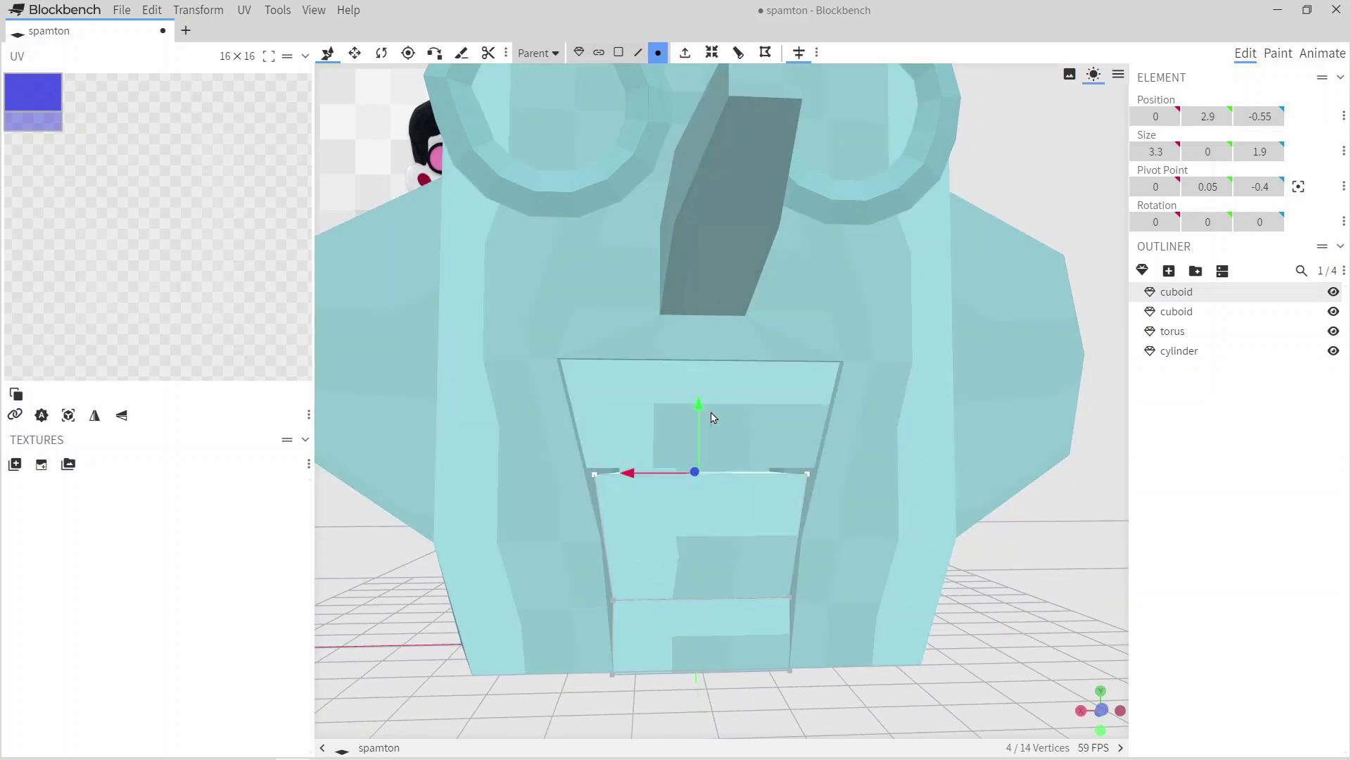
Extrude the lower teeth's top face into a small bevel, sized 3.1 × 1.7 and placed at y = 2.95.
{"action": "left_click", "coordinate": [630, 56]}
{"action": "left_click_drag", "start_coordinate": [698, 345], "coordinate": [711, 411]}
{"action": "left_click", "coordinate": [355, 53]}
{"action": "left_click_drag", "start_coordinate": [630, 468], "coordinate": [973, 582]}
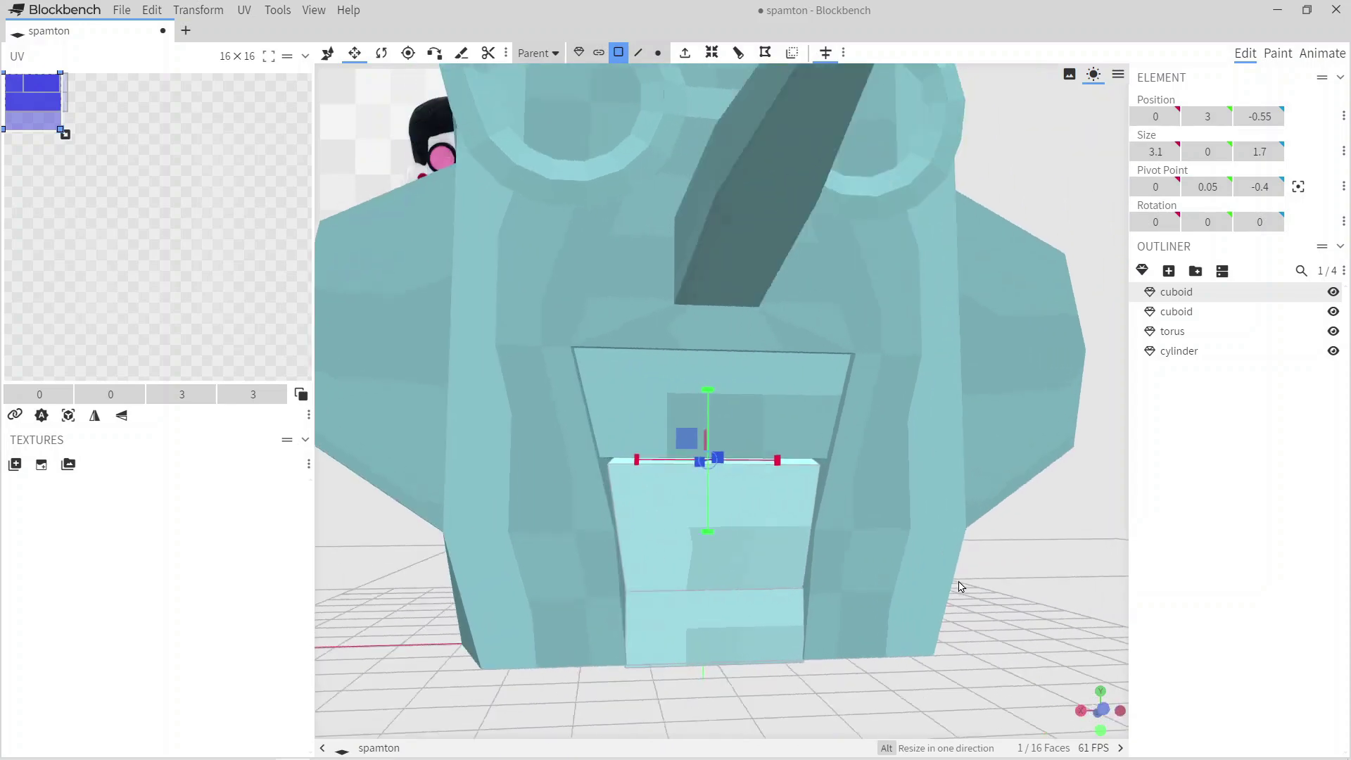
{"action": "scroll", "coordinate": [973, 582], "scroll_direction": "up", "scroll_amount": 2}
{"action": "key", "text": "v"}
{"action": "mouse_move", "coordinate": [695, 415]}
{"action": "left_mouse_down"}
{"action": "mouse_move", "coordinate": [695, 398]}
{"action": "mouse_move", "coordinate": [693, 414]}
{"action": "left_mouse_up"}
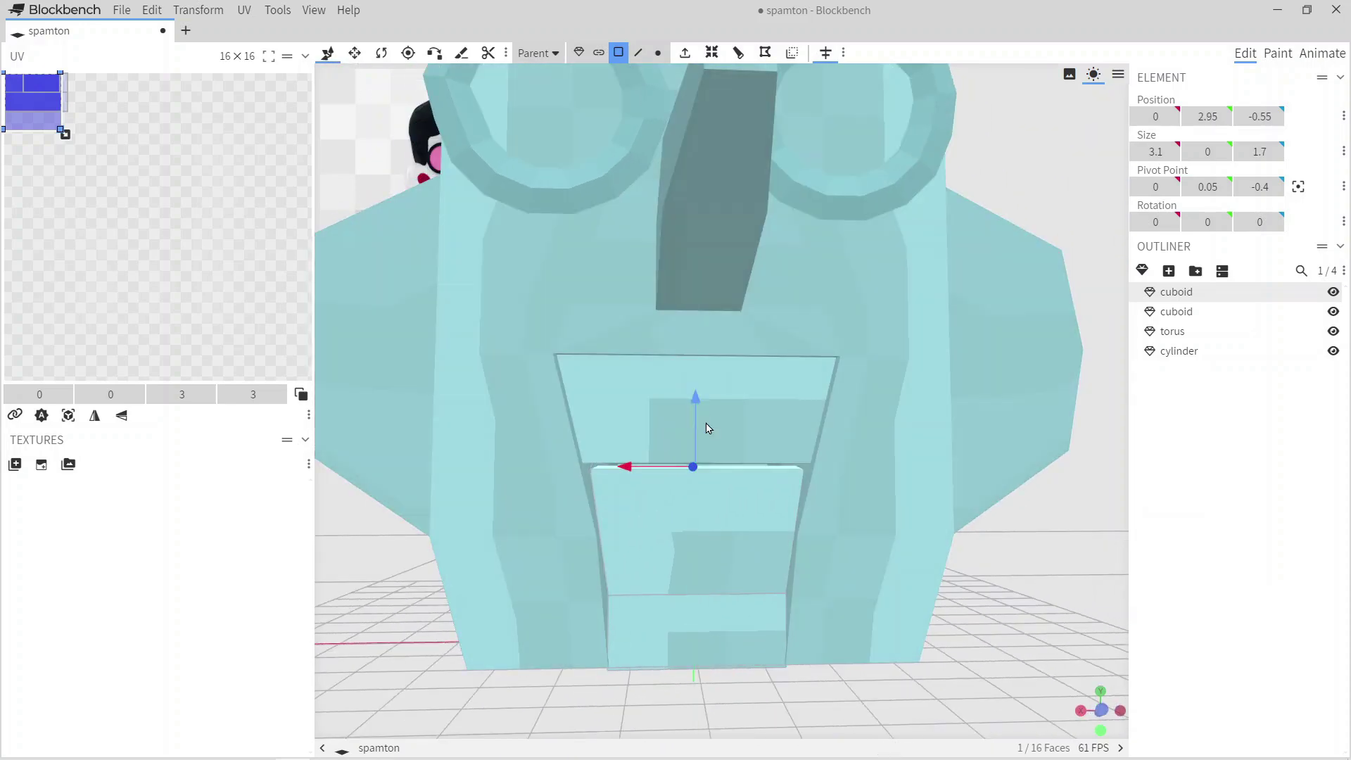
Widen the beveled top corners of the lower teeth toward the side walls of the mouth opening.
{"action": "scroll", "coordinate": [1046, 615], "scroll_direction": "up", "scroll_amount": 2}
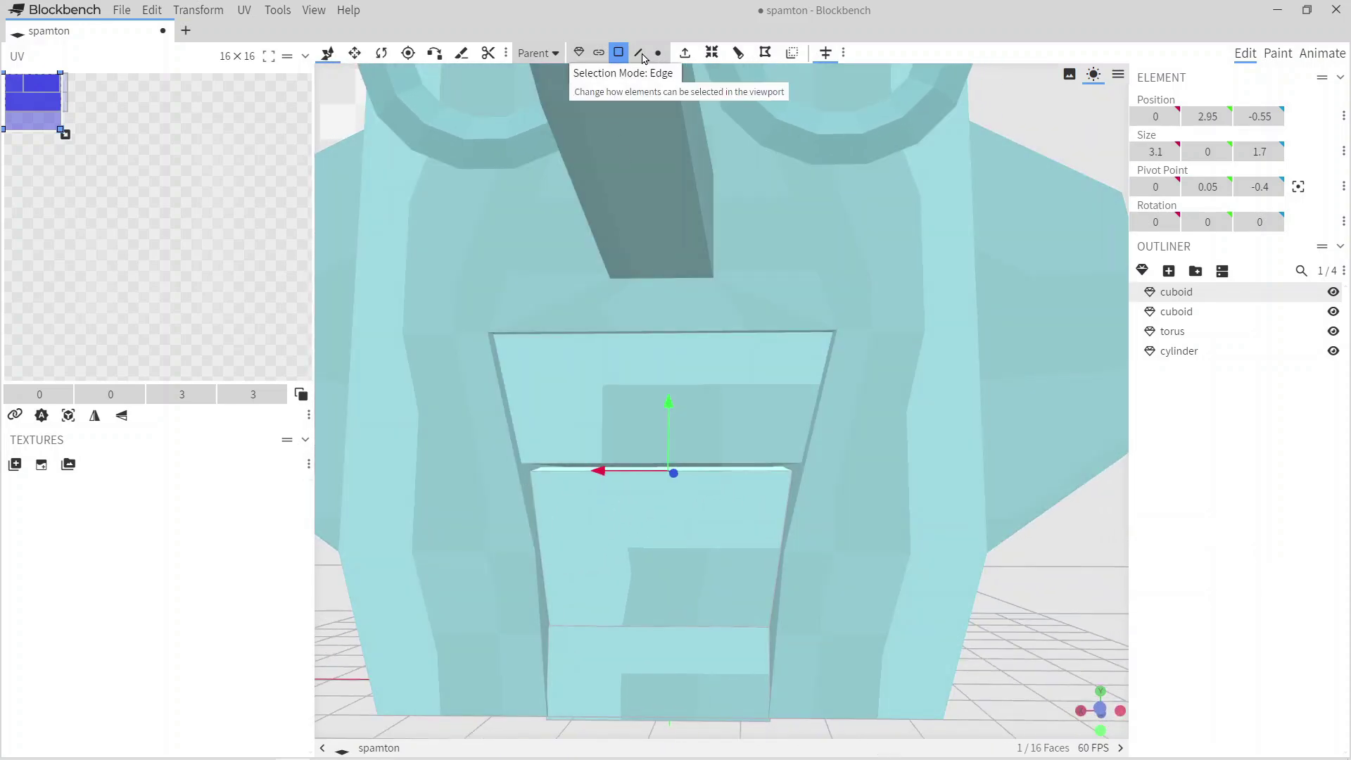
{"action": "left_click", "coordinate": [638, 52]}
{"action": "left_click_drag", "start_coordinate": [914, 527], "coordinate": [1014, 635]}
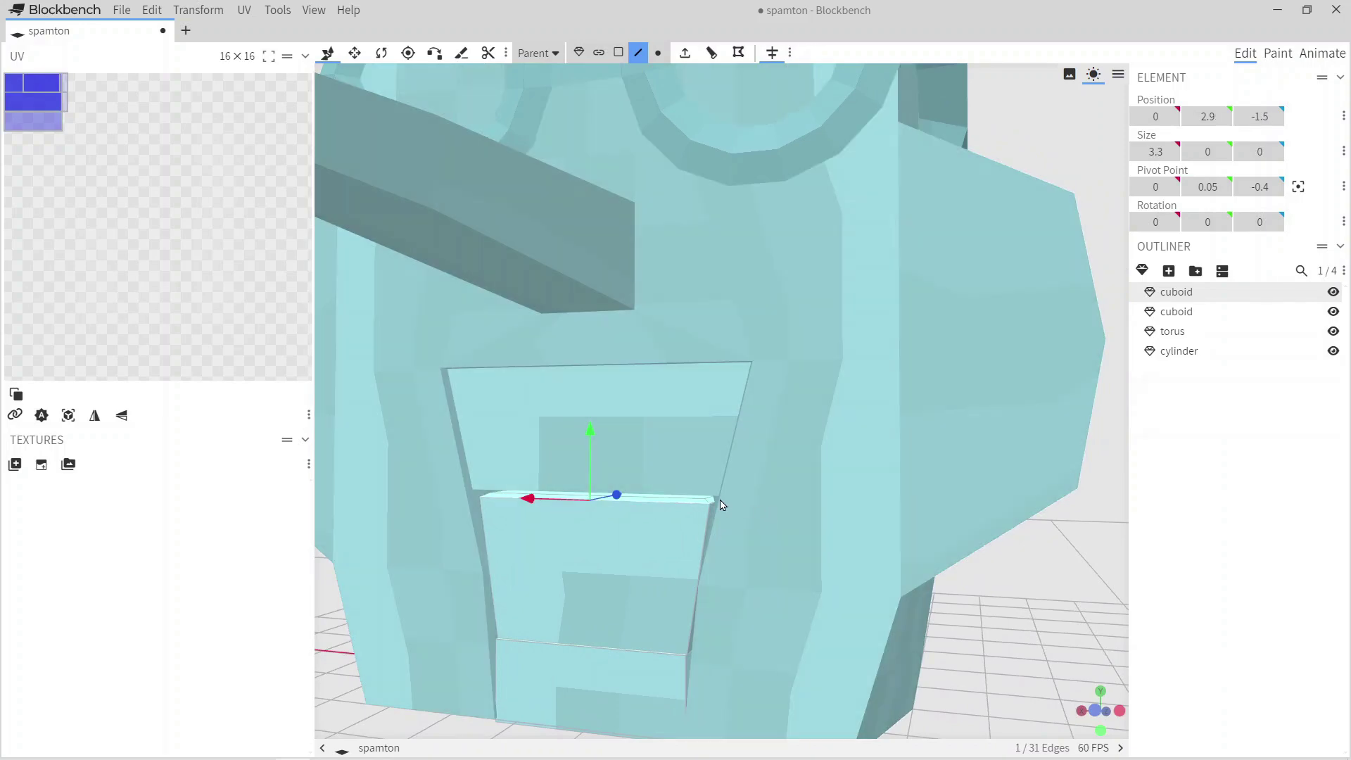
{"action": "left_click", "coordinate": [717, 504]}
{"action": "key", "text": "s"}
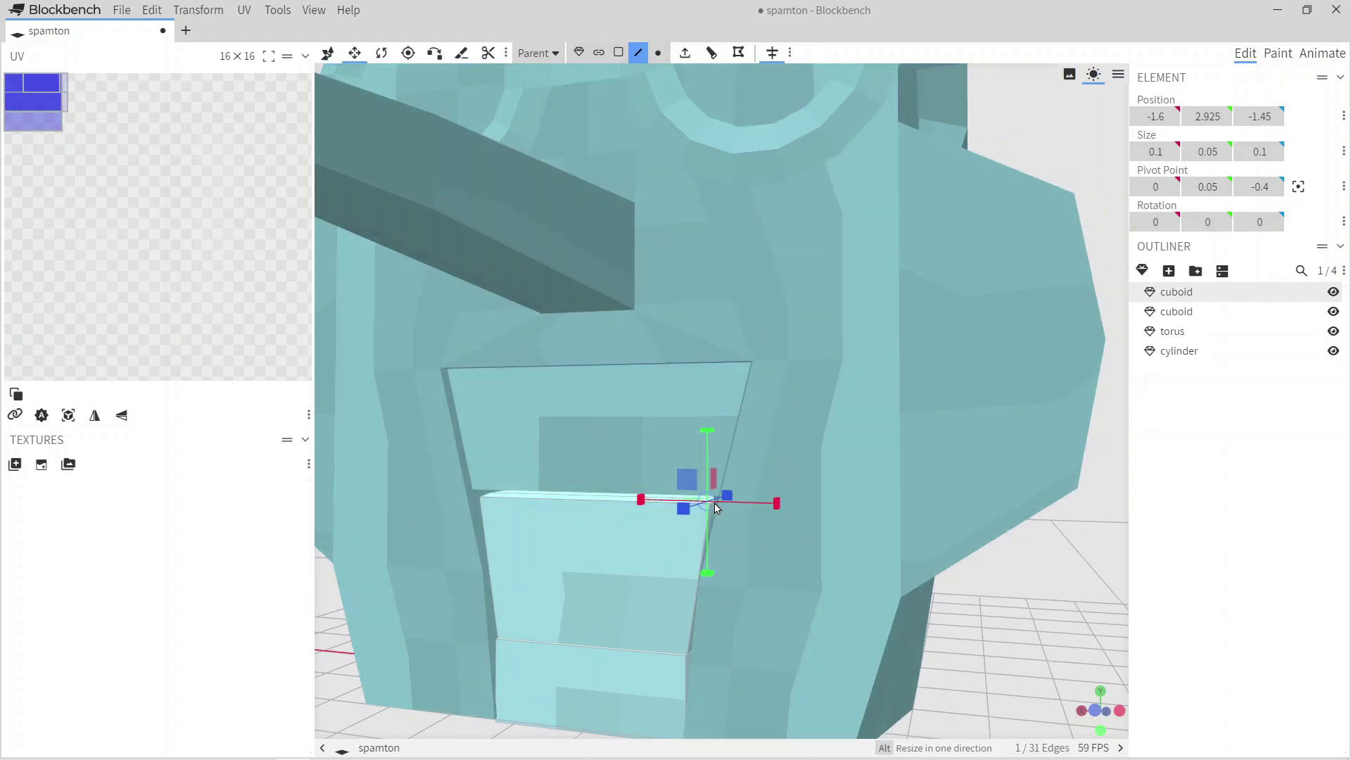
{"action": "scroll", "coordinate": [796, 497], "scroll_direction": "up", "scroll_amount": 4}
{"action": "scroll", "coordinate": [708, 577], "scroll_direction": "down", "scroll_amount": 4}
{"action": "left_click_drag", "start_coordinate": [718, 572], "coordinate": [935, 536]}
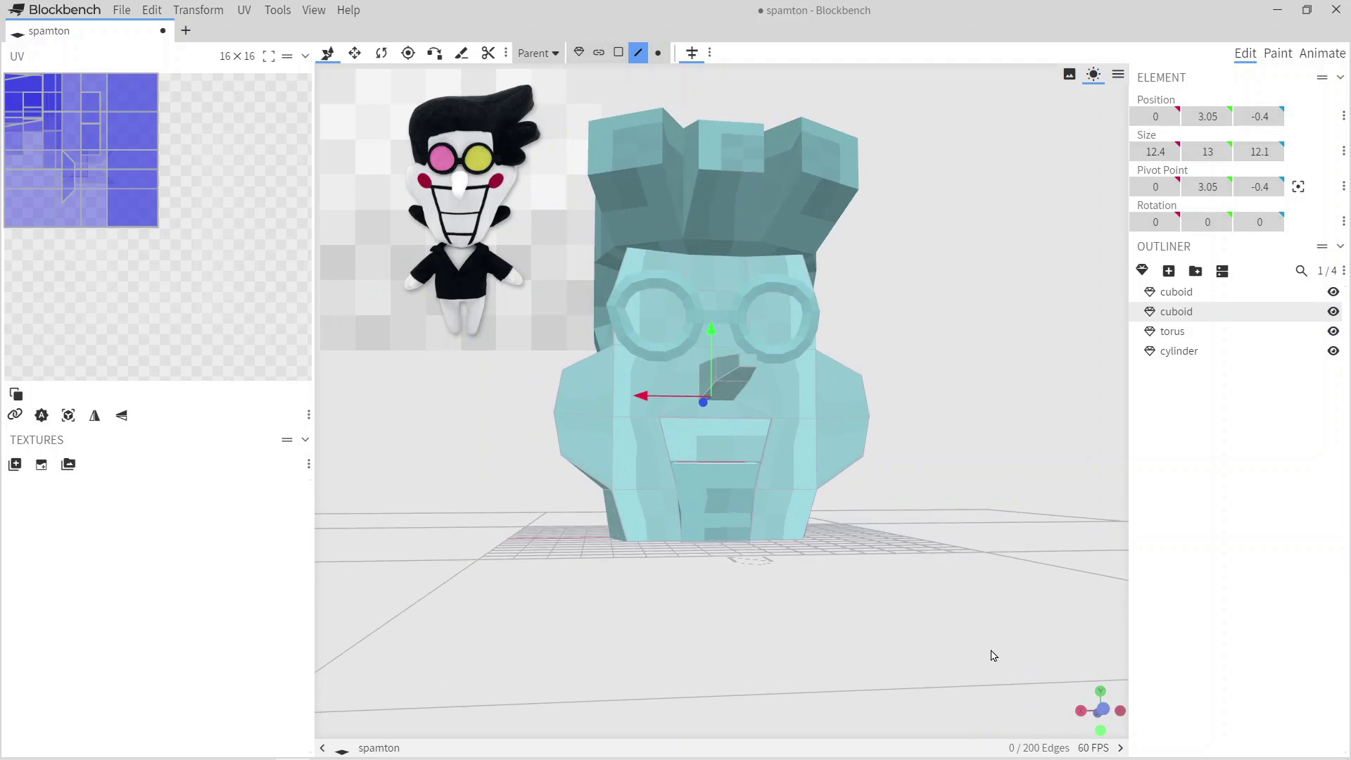
{"action": "scroll", "coordinate": [847, 642], "scroll_direction": "up", "scroll_amount": 6}
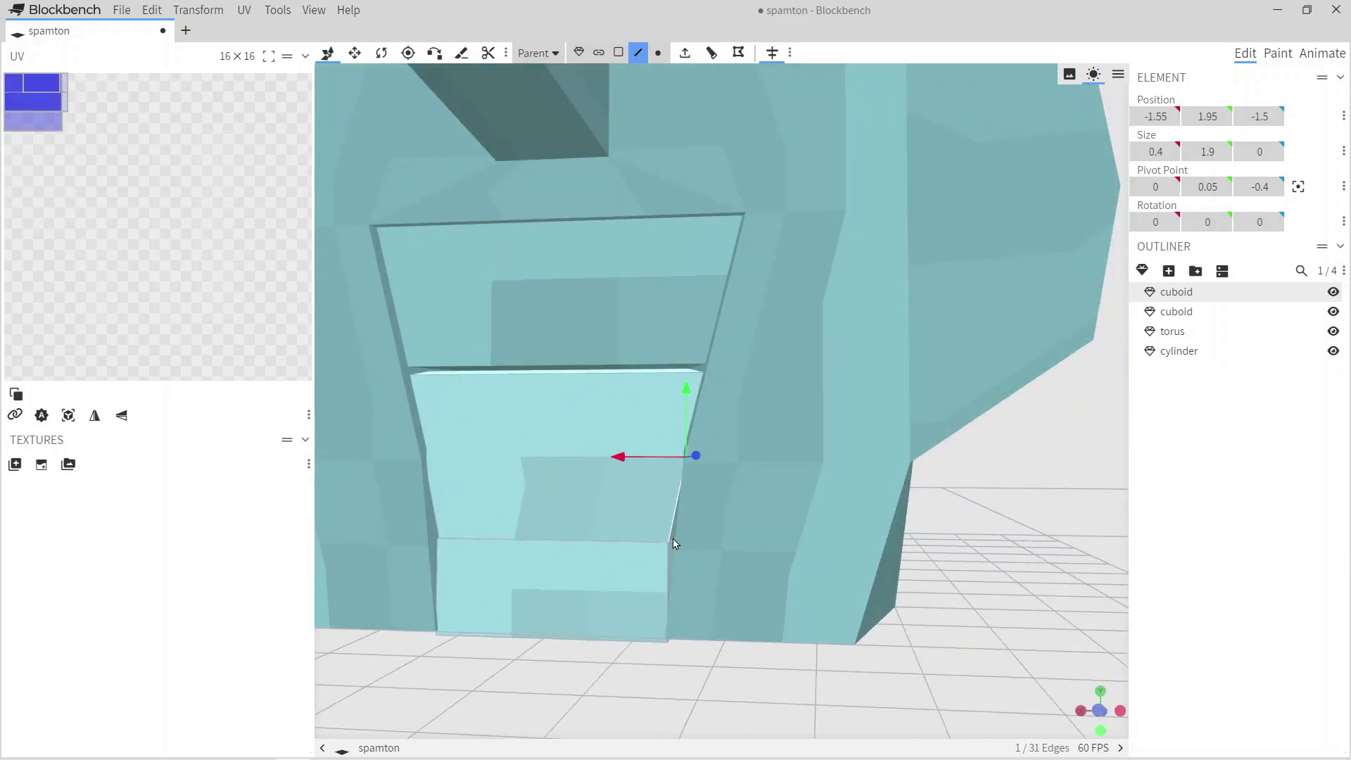
Move the side corner at the base of the lower teeth's tapered section outward to x = -1.45, y = 1.
{"action": "left_click", "coordinate": [673, 543]}
{"action": "scroll", "coordinate": [674, 545], "scroll_direction": "up", "scroll_amount": 5}
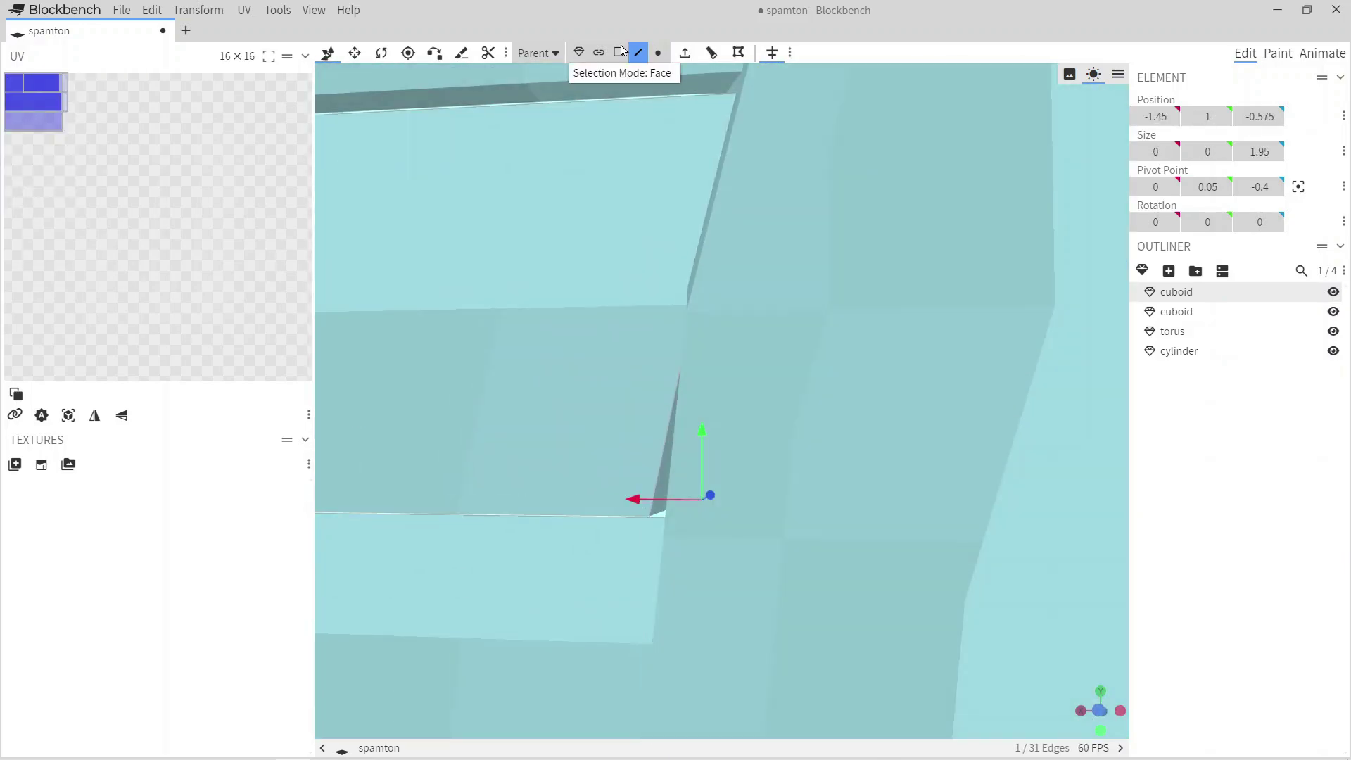
{"action": "double_click", "coordinate": [697, 452]}
{"action": "scroll", "coordinate": [675, 139], "scroll_direction": "down", "scroll_amount": 5}
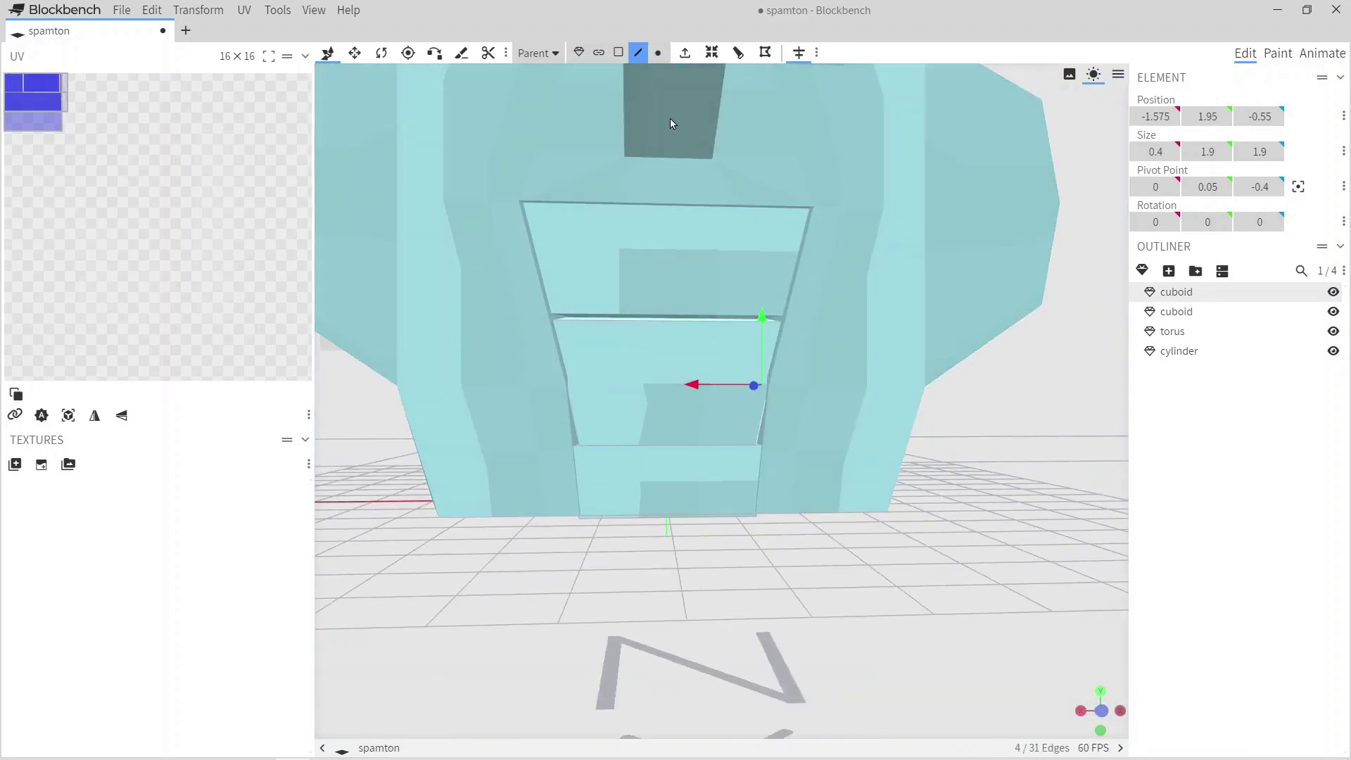
{"action": "key", "text": "4"}
{"action": "left_click_drag", "start_coordinate": [935, 545], "coordinate": [721, 434]}
{"action": "scroll", "coordinate": [1001, 549], "scroll_direction": "up", "scroll_amount": 5}
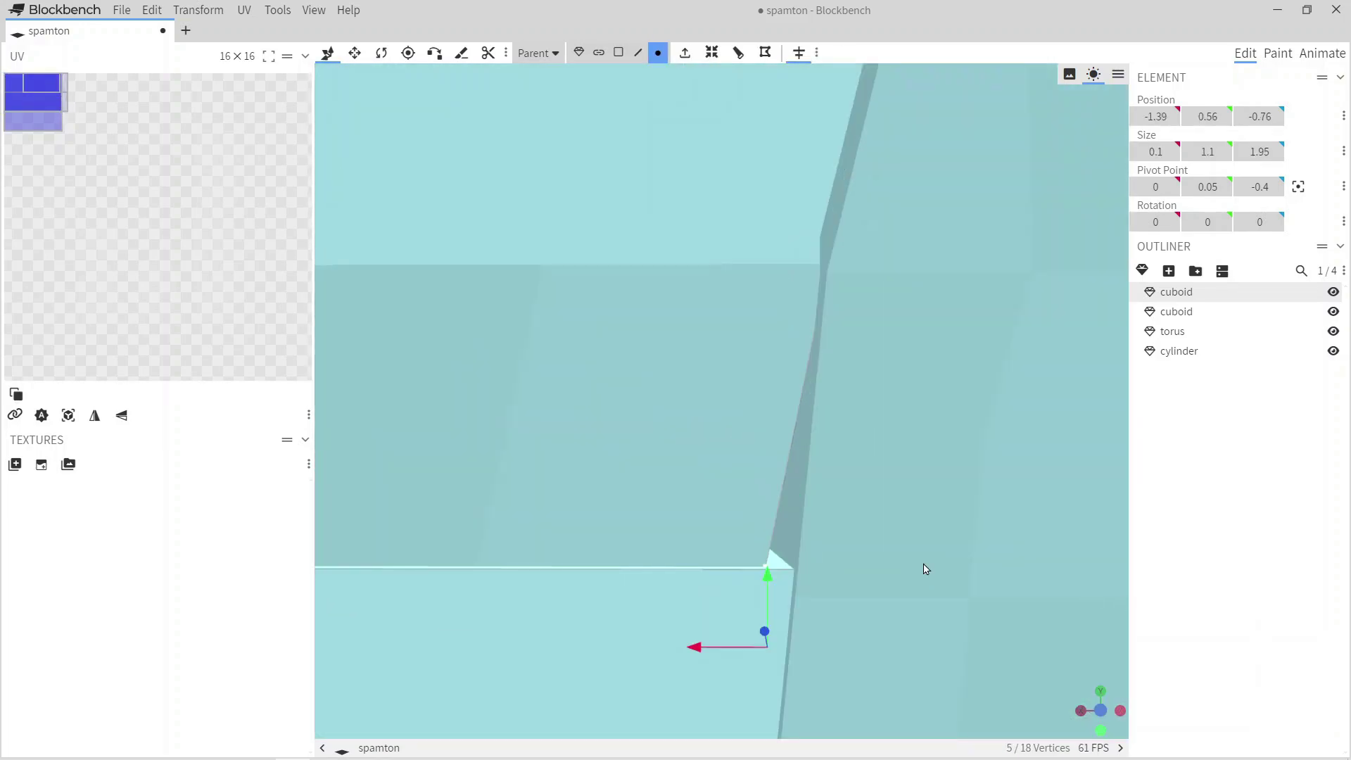
{"action": "scroll", "coordinate": [1028, 564], "scroll_direction": "down", "scroll_amount": 4}
{"action": "scroll", "coordinate": [631, 522], "scroll_direction": "up", "scroll_amount": 4}
{"action": "scroll", "coordinate": [599, 524], "scroll_direction": "down", "scroll_amount": 10}
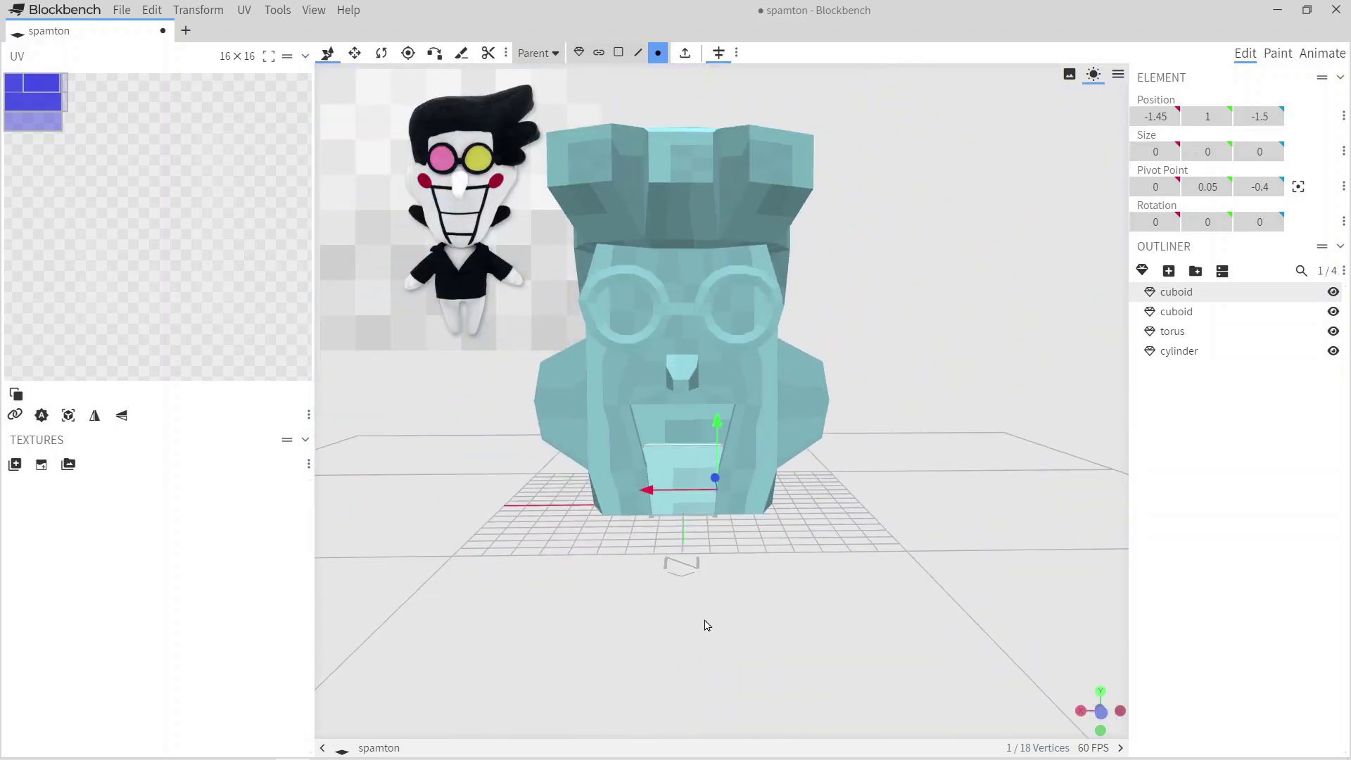
Select the faces along the hair's lower rear rim and move them forward about 1.4 along the Z axis.
{"action": "left_click_drag", "start_coordinate": [783, 608], "coordinate": [916, 256]}
{"action": "key", "text": "2"}
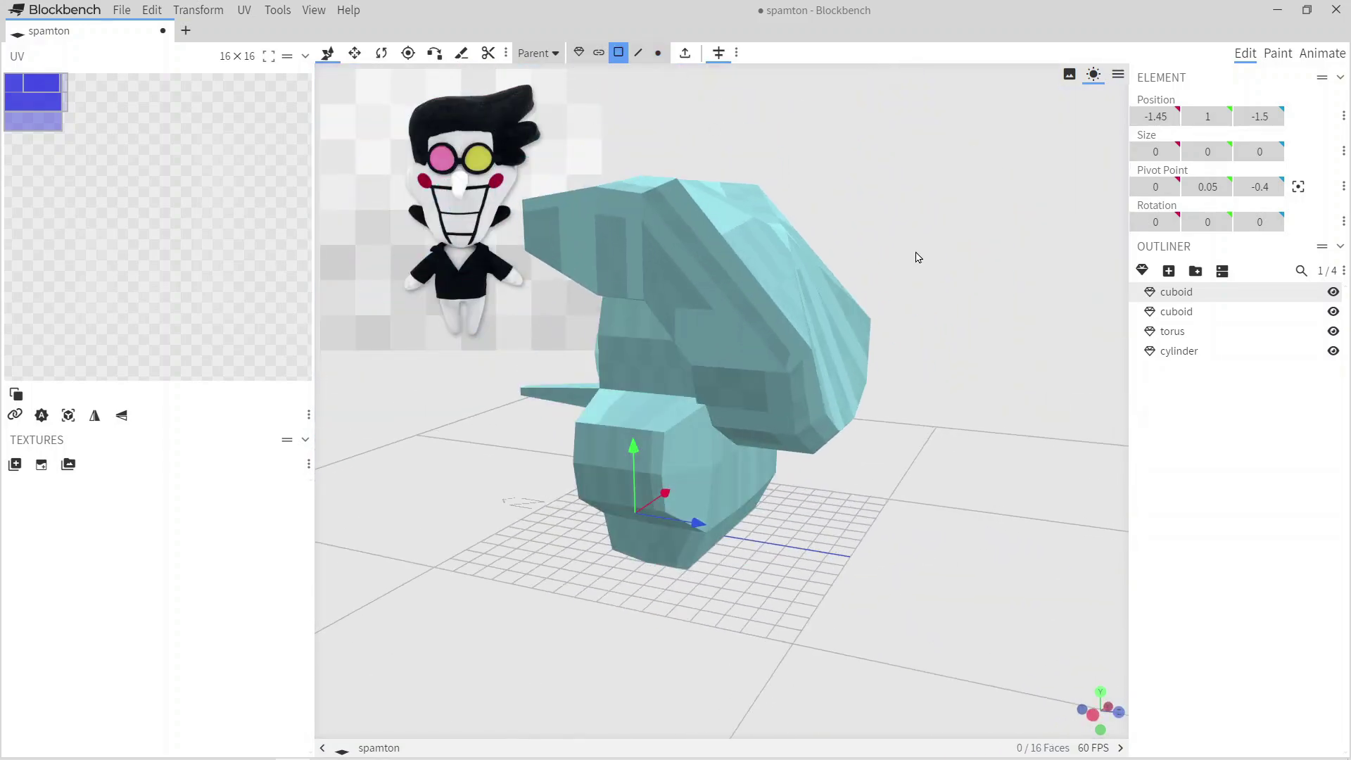
{"action": "left_click", "coordinate": [807, 406]}
{"action": "left_click_drag", "start_coordinate": [807, 406], "coordinate": [799, 428]}
{"action": "left_click", "coordinate": [799, 427], "text": "shift"}
{"action": "left_click_drag", "start_coordinate": [691, 388], "coordinate": [935, 424]}
{"action": "left_click", "coordinate": [853, 504], "text": "shift"}
{"action": "left_click", "coordinate": [762, 419], "text": "shift"}
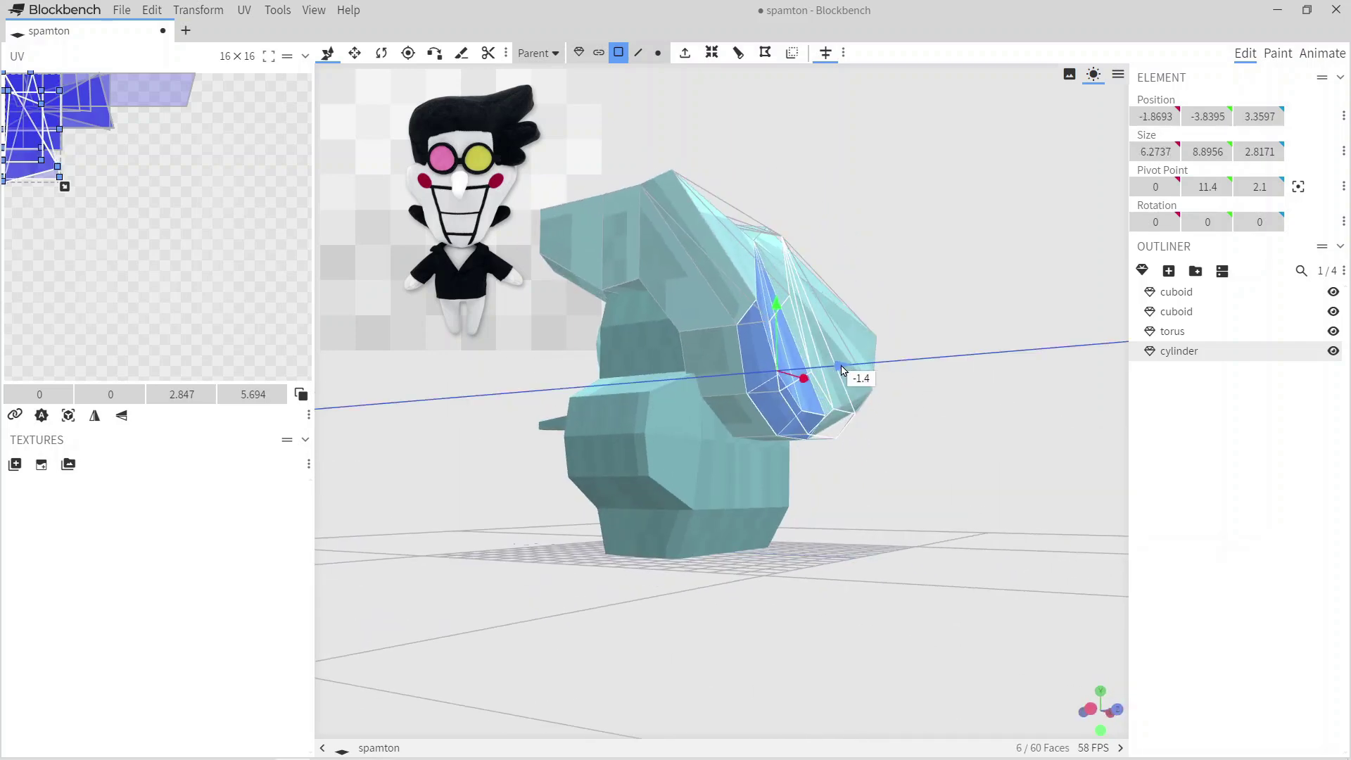
{"action": "left_click_drag", "start_coordinate": [844, 370], "coordinate": [868, 458]}
Reposition individual vertices along the top and side outline of the hair's rear section.
{"action": "left_click", "coordinate": [657, 53]}
{"action": "left_click_drag", "start_coordinate": [745, 352], "coordinate": [696, 204]}
{"action": "left_click", "coordinate": [696, 204]}
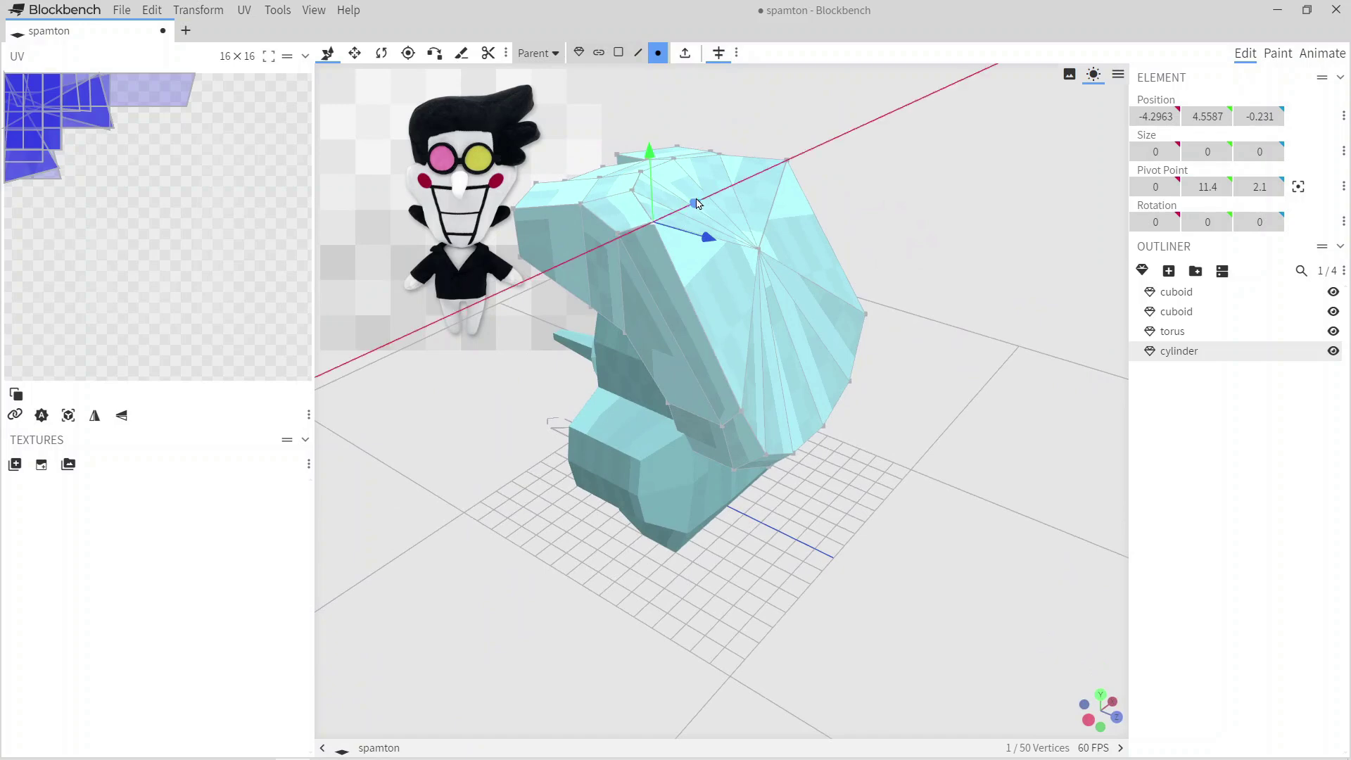
{"action": "left_click_drag", "start_coordinate": [895, 232], "coordinate": [672, 117]}
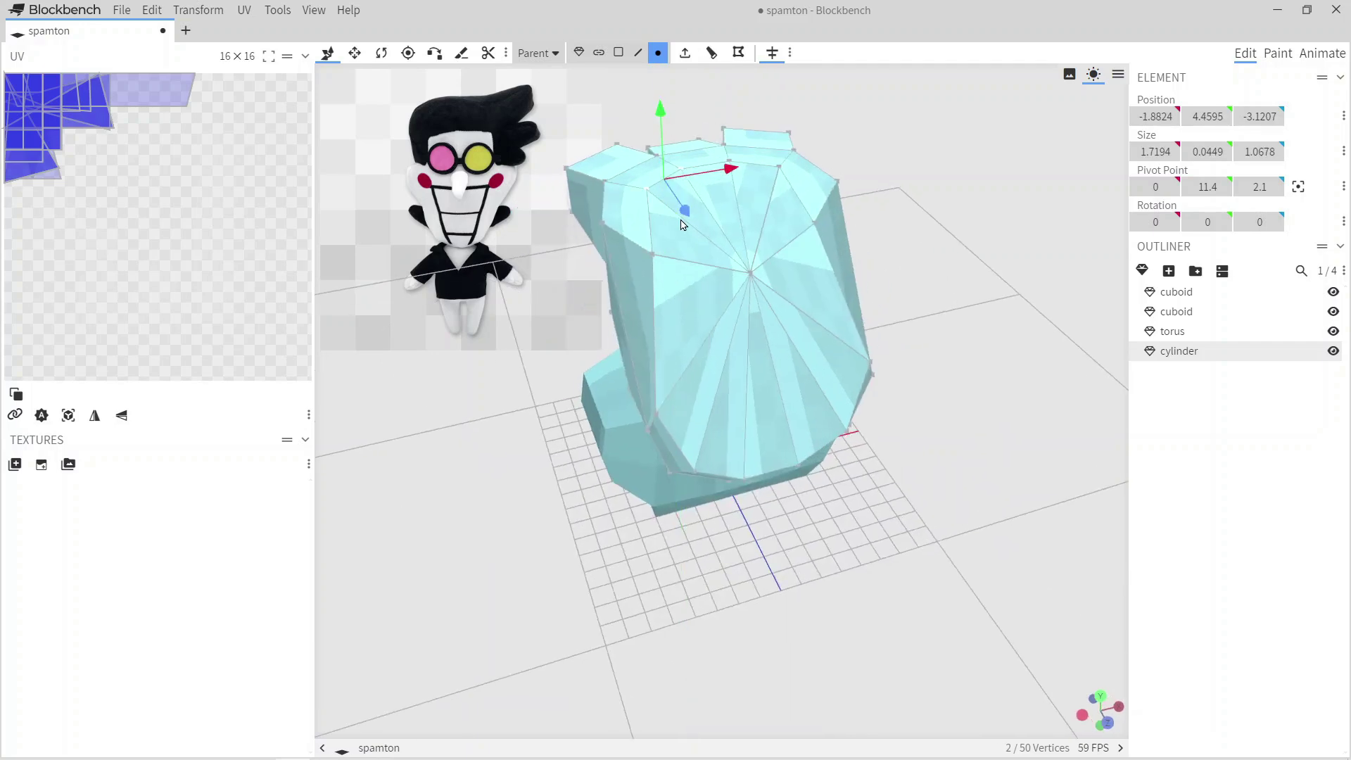
{"action": "left_click_drag", "start_coordinate": [689, 232], "coordinate": [895, 507]}
{"action": "scroll", "coordinate": [895, 506], "scroll_direction": "down", "scroll_amount": 3}
{"action": "left_click", "coordinate": [896, 506]}
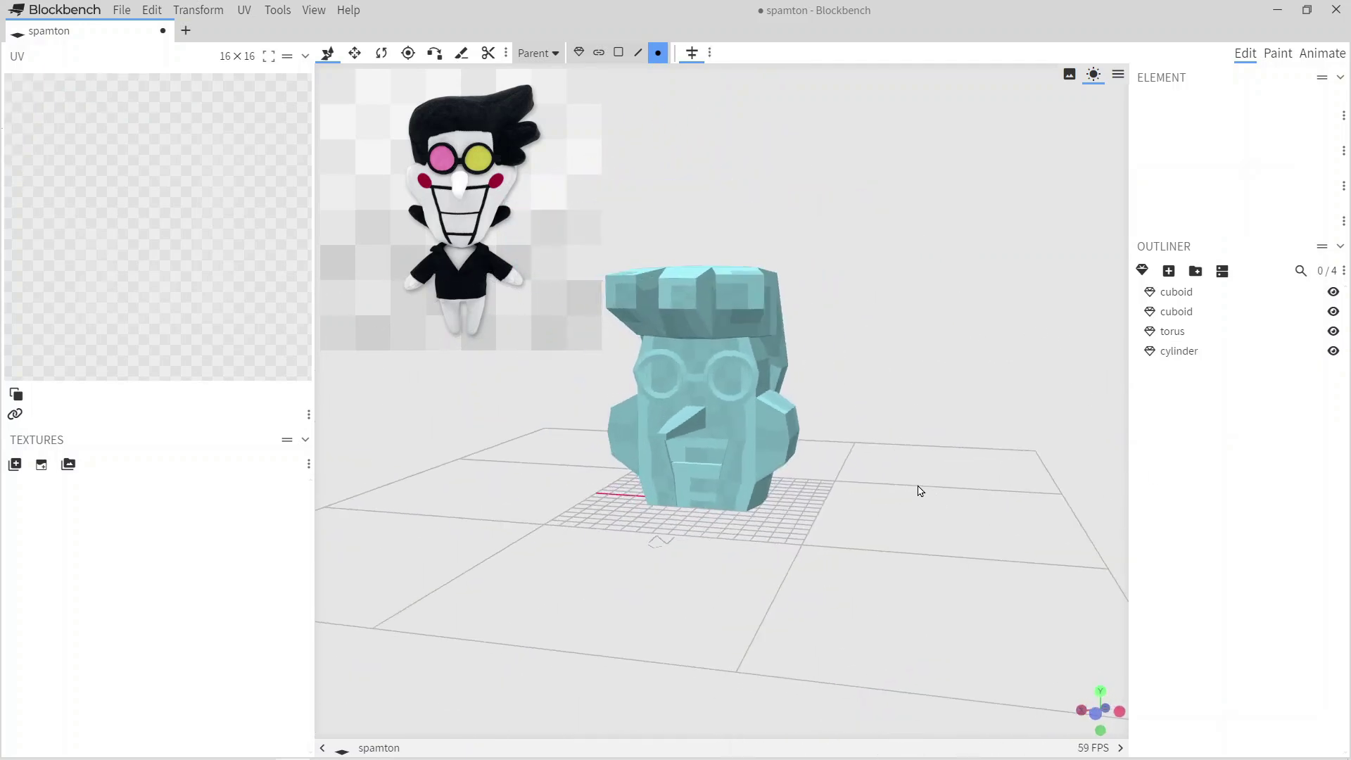
Start filling the left lens, as seen from the front, with face strips between opposite inner edges of the glasses ring.
{"action": "left_click_drag", "start_coordinate": [904, 366], "coordinate": [969, 578]}
{"action": "scroll", "coordinate": [969, 578], "scroll_direction": "up", "scroll_amount": 3}
{"action": "left_click", "coordinate": [674, 454]}
{"action": "scroll", "coordinate": [674, 454], "scroll_direction": "up", "scroll_amount": 5}
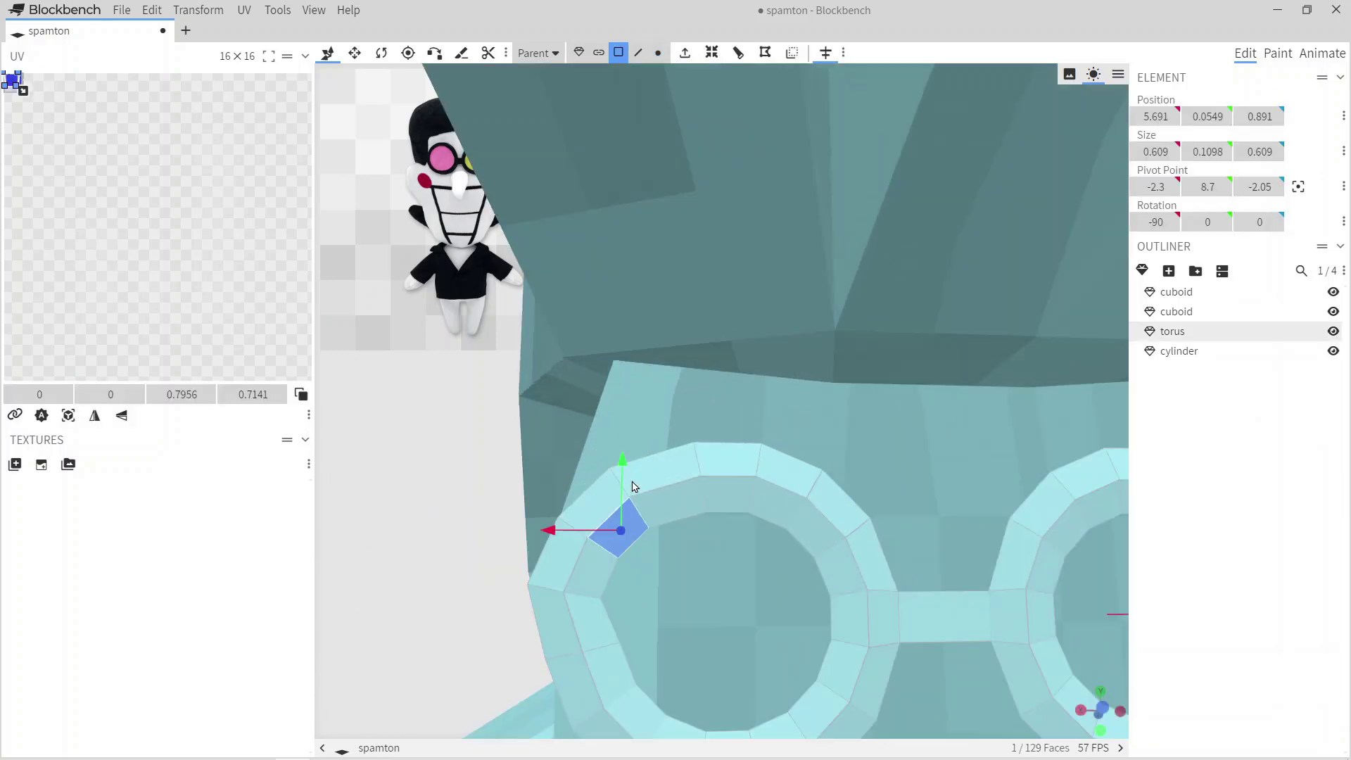
{"action": "left_click", "coordinate": [658, 547], "text": "shift"}
{"action": "left_click", "coordinate": [638, 53]}
{"action": "left_click", "coordinate": [765, 61]}
{"action": "left_click", "coordinate": [624, 552]}
{"action": "left_click", "coordinate": [624, 352], "text": "shift"}
{"action": "key", "text": "shift+f"}
Fill more of the left lens with strips between opposite inner edges, working from its center toward both sides.
{"action": "left_click", "coordinate": [576, 379]}
{"action": "left_click", "coordinate": [582, 523], "text": "shift"}
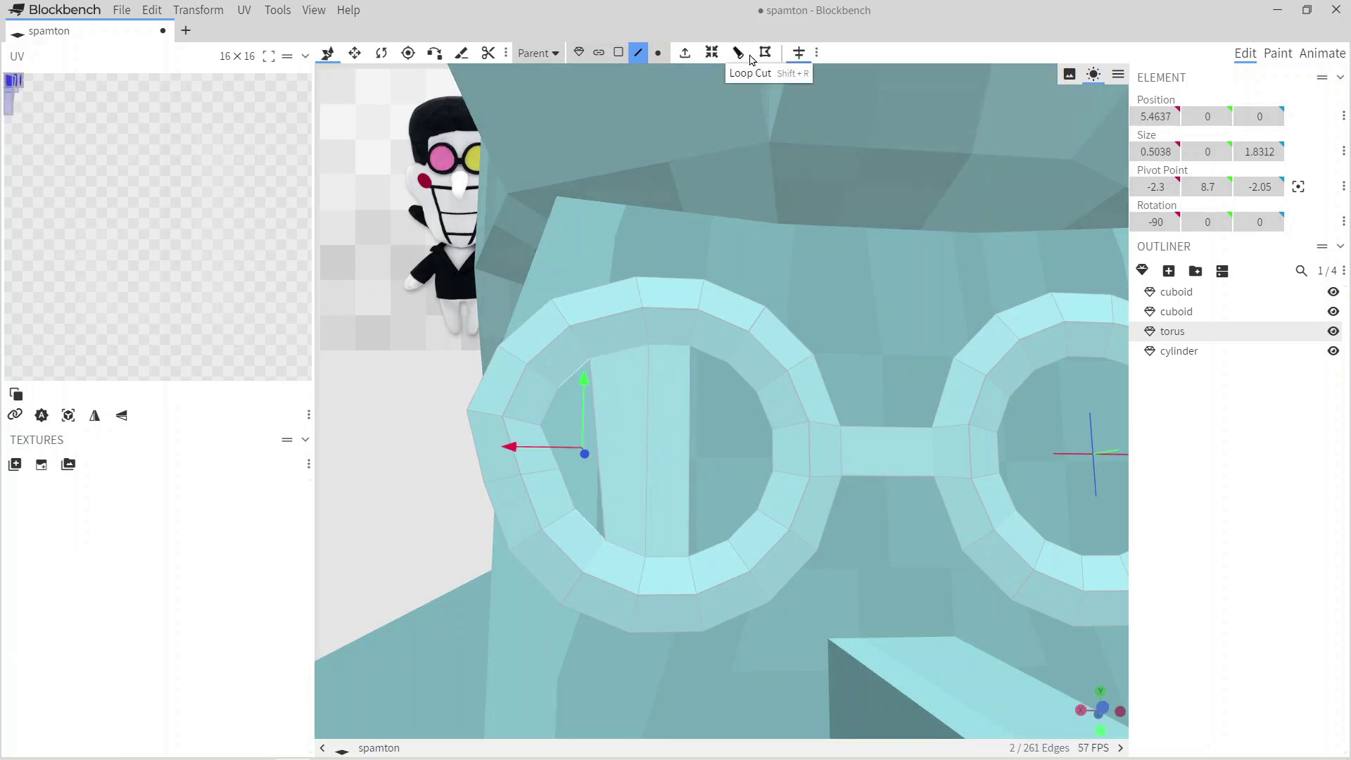
{"action": "left_click", "coordinate": [714, 350]}
{"action": "left_click", "coordinate": [707, 554], "text": "shift"}
{"action": "key", "text": "f"}
{"action": "left_click", "coordinate": [744, 355]}
{"action": "left_click", "coordinate": [738, 543], "text": "shift"}
{"action": "key", "text": "f"}
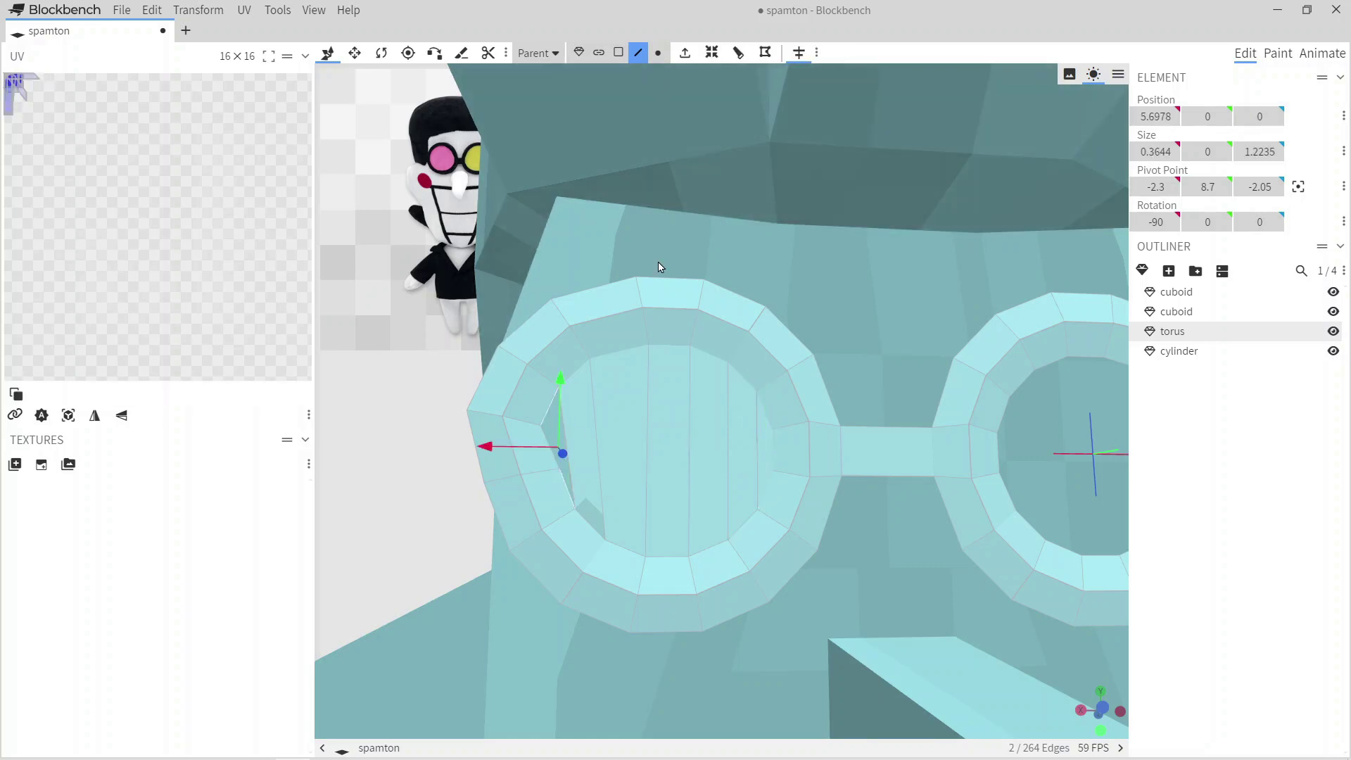
Create another face between opposite inner edges at the outer side of the left lens.
{"action": "scroll", "coordinate": [582, 422], "scroll_direction": "up", "scroll_amount": 5}
{"action": "left_click", "coordinate": [433, 455]}
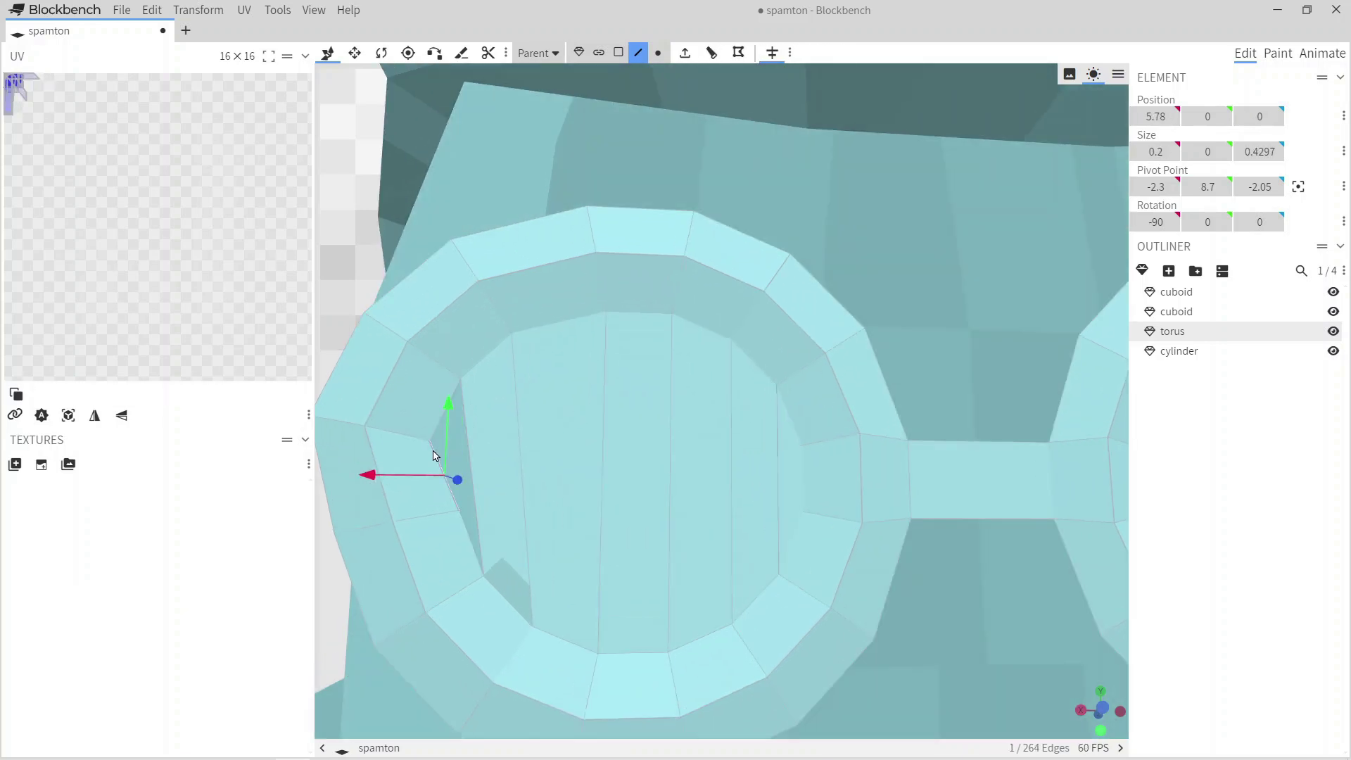
{"action": "key", "text": "f"}
{"action": "scroll", "coordinate": [699, 455], "scroll_direction": "up", "scroll_amount": 3}
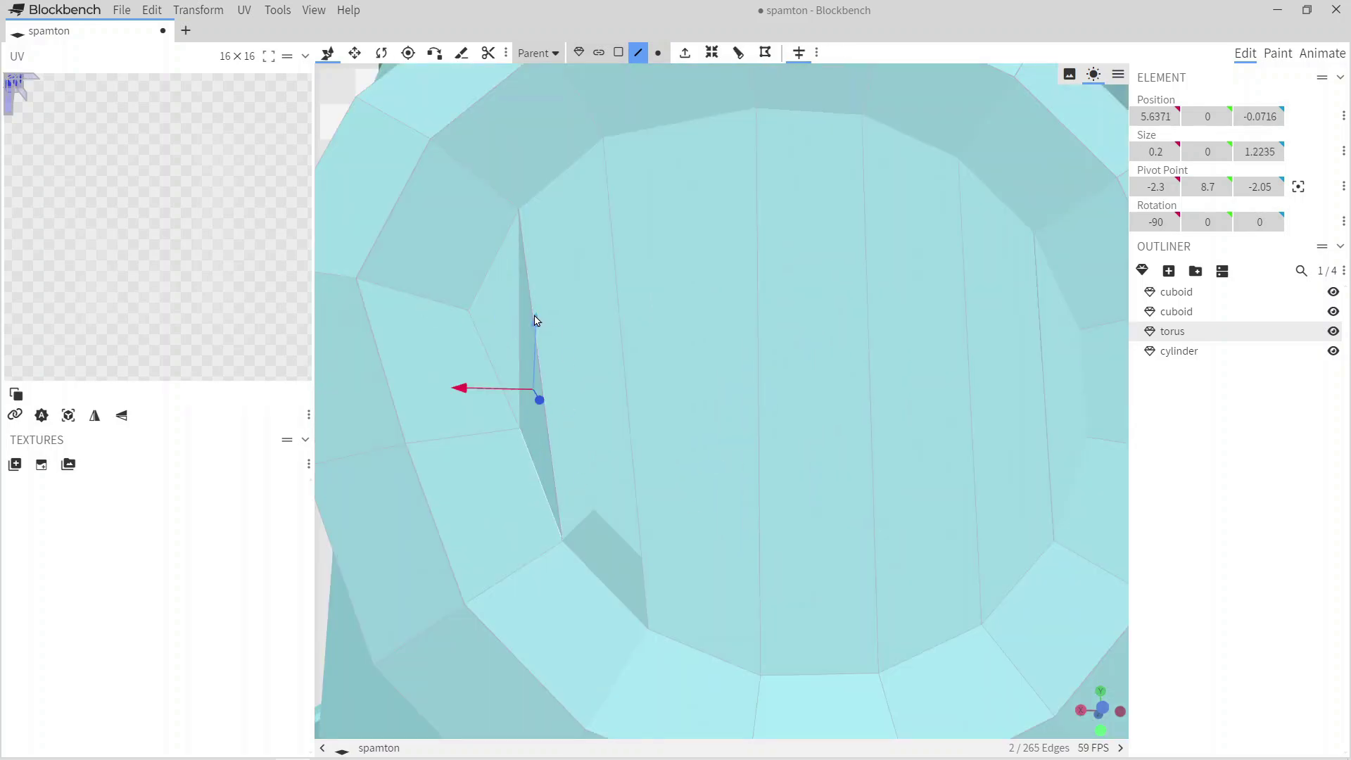
{"action": "scroll", "coordinate": [727, 255], "scroll_direction": "down", "scroll_amount": 6}
Fill the center and nose-side part of the right lens with face strips between opposite inner edges.
{"action": "left_click", "coordinate": [872, 457]}
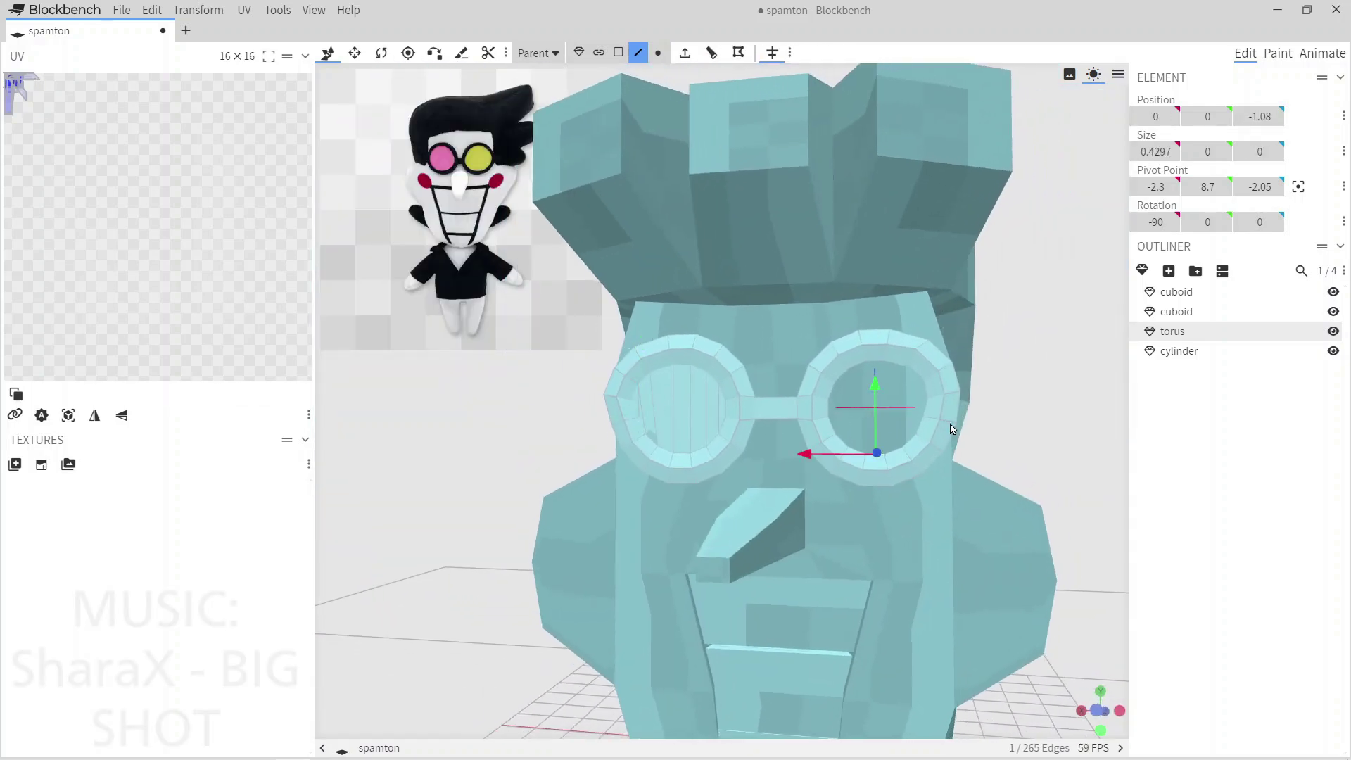
{"action": "scroll", "coordinate": [787, 413], "scroll_direction": "up", "scroll_amount": 5}
{"action": "left_click", "coordinate": [760, 205], "text": "shift"}
{"action": "left_click", "coordinate": [772, 53]}
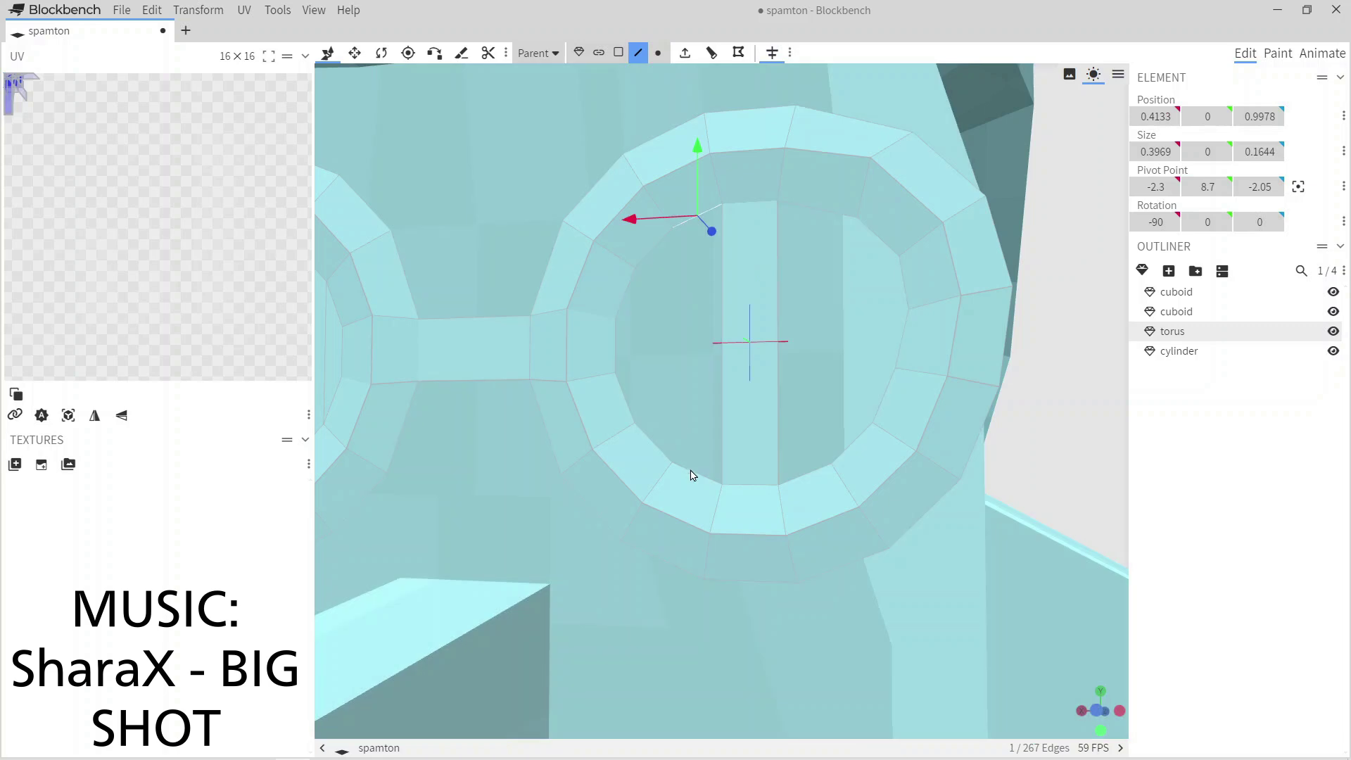
{"action": "left_click", "coordinate": [651, 440]}
{"action": "left_click", "coordinate": [660, 247], "text": "shift"}
{"action": "left_click", "coordinate": [764, 53]}
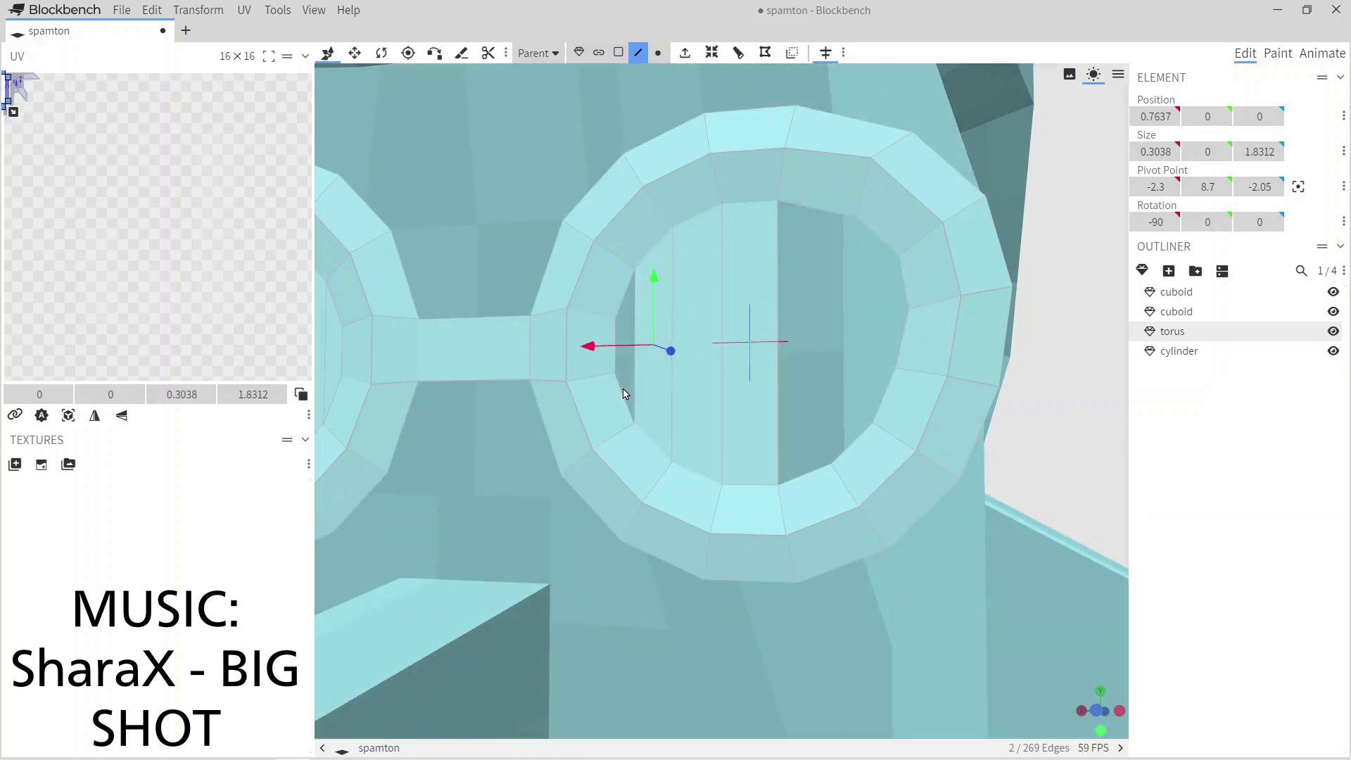
Fill the remaining outer part of the right lens with face strips and deselect the glasses.
{"action": "left_click", "coordinate": [814, 479], "text": "shift"}
{"action": "key", "text": "f"}
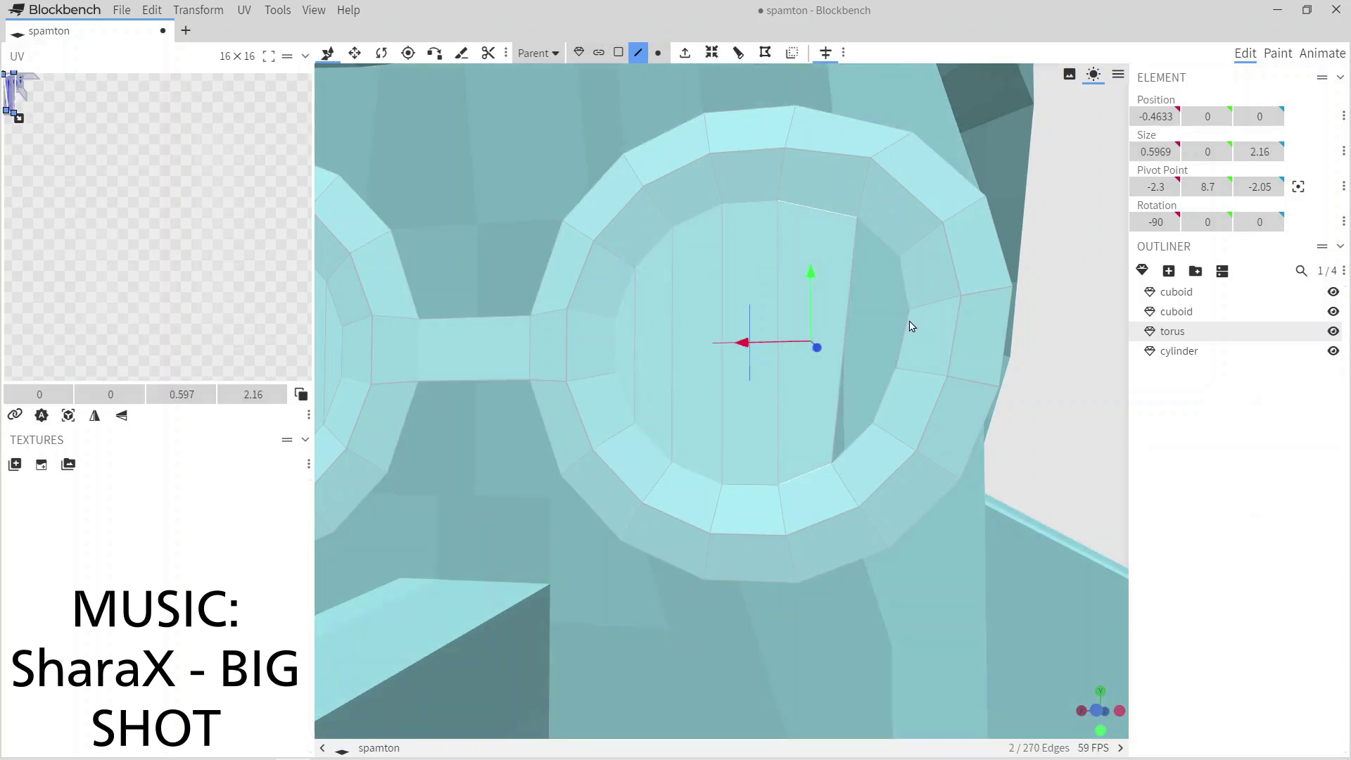
{"action": "left_click", "coordinate": [907, 295], "text": "shift"}
{"action": "left_click", "coordinate": [765, 53]}
{"action": "scroll", "coordinate": [1055, 401], "scroll_direction": "down", "scroll_amount": 5}
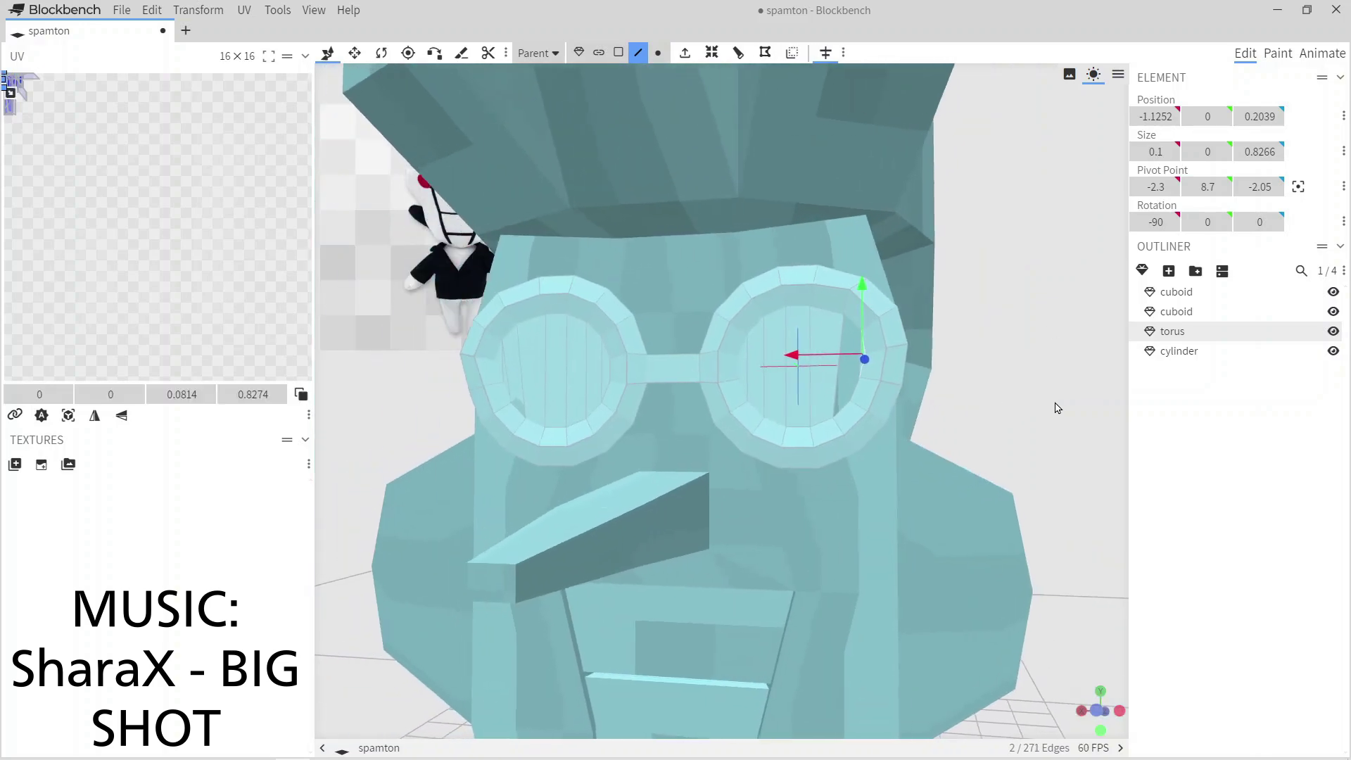
{"action": "scroll", "coordinate": [789, 441], "scroll_direction": "up", "scroll_amount": 3}
{"action": "left_click", "coordinate": [804, 275], "text": "shift"}
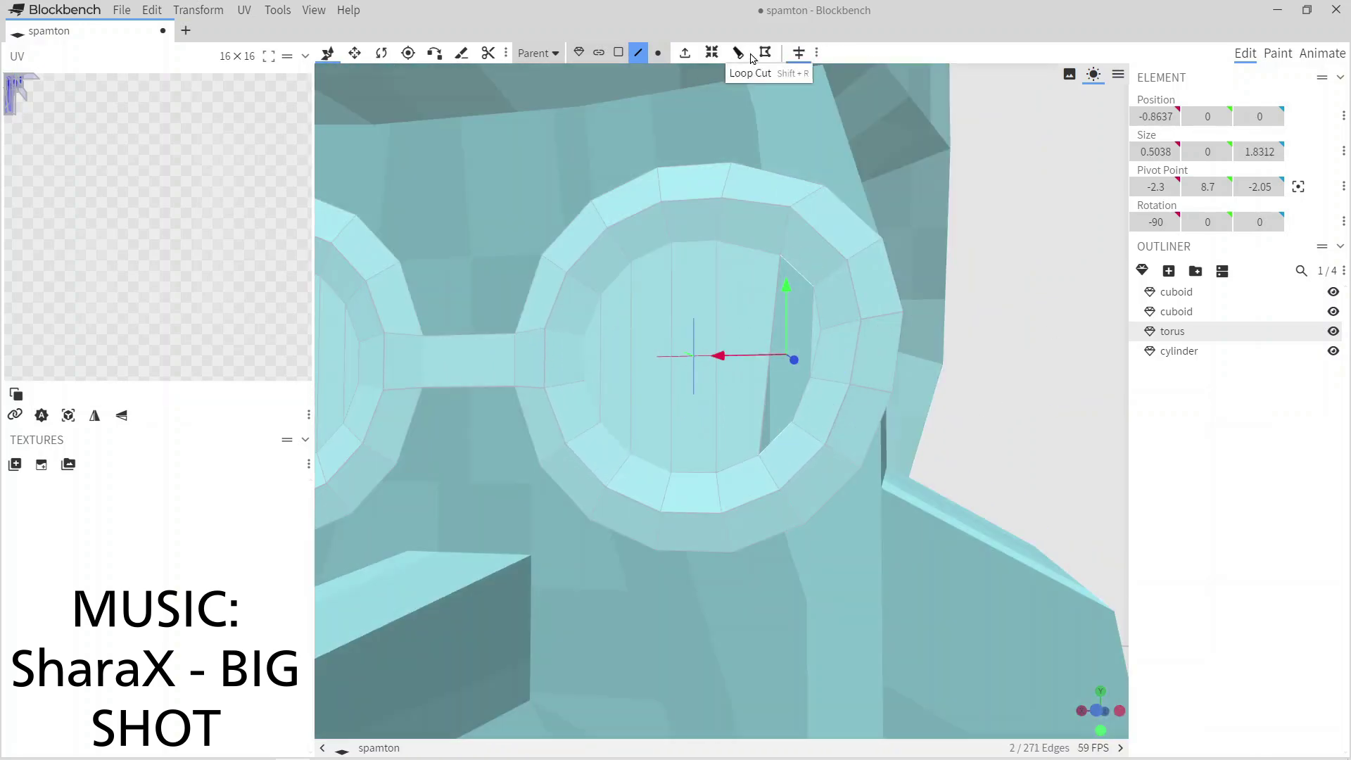
{"action": "scroll", "coordinate": [922, 350], "scroll_direction": "down", "scroll_amount": 6}
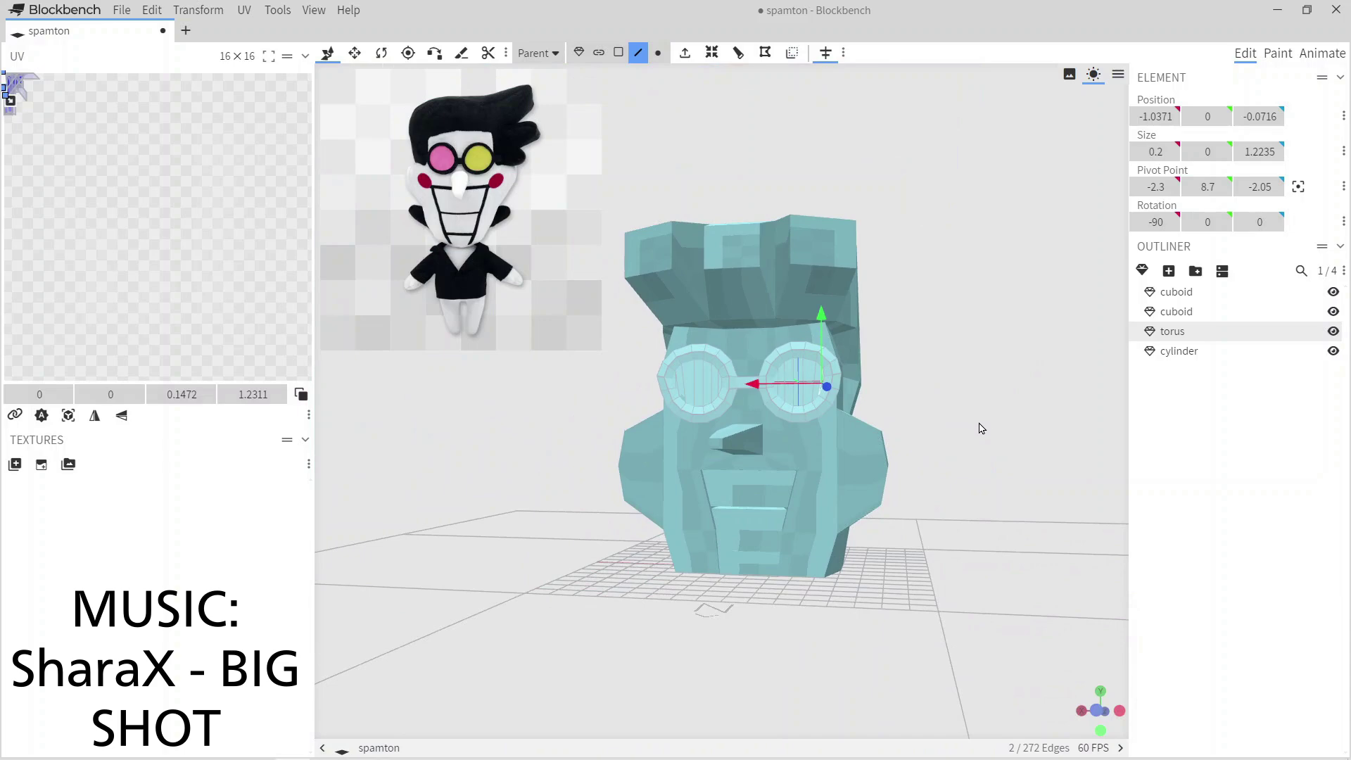
{"action": "left_click", "coordinate": [962, 531]}
Extrude two outer side vertices of the right glasses ring backward about 5.09 along the head for a temple arm.
{"action": "scroll", "coordinate": [905, 507], "scroll_direction": "up", "scroll_amount": 2}
{"action": "left_click", "coordinate": [658, 52]}
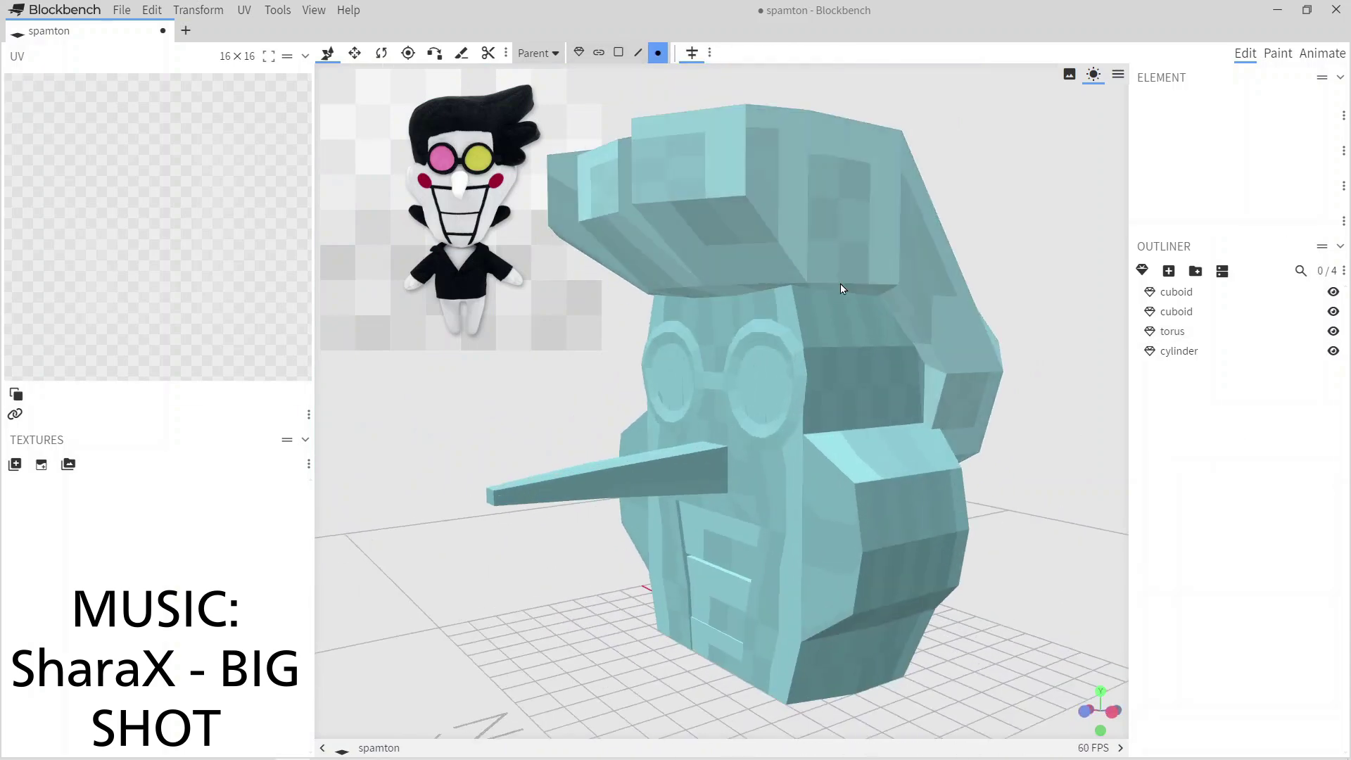
{"action": "scroll", "coordinate": [537, 413], "scroll_direction": "up", "scroll_amount": 5}
{"action": "left_click", "coordinate": [678, 470]}
{"action": "scroll", "coordinate": [677, 471], "scroll_direction": "down", "scroll_amount": 5}
{"action": "left_click", "coordinate": [656, 415]}
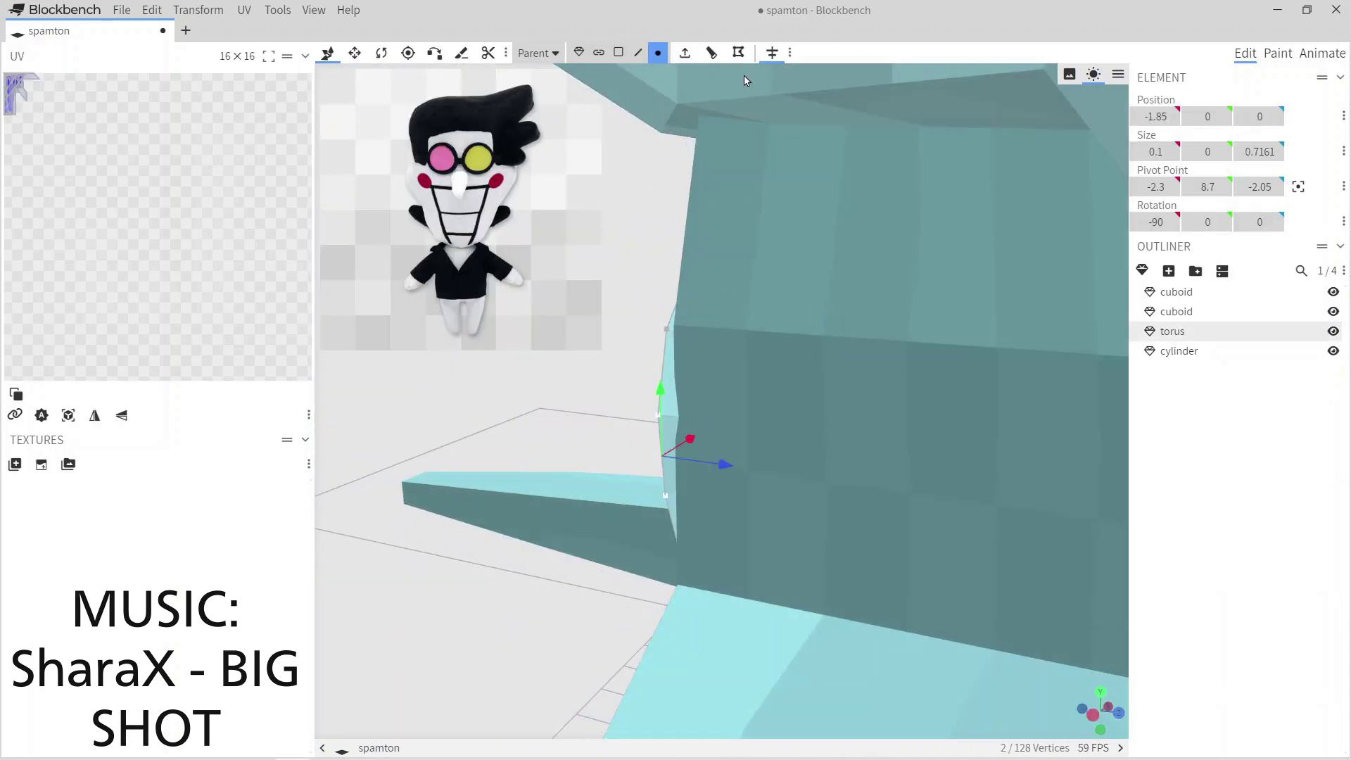
{"action": "left_click", "coordinate": [684, 52]}
{"action": "left_click_drag", "start_coordinate": [748, 360], "coordinate": [850, 643]}
{"action": "left_click_drag", "start_coordinate": [578, 368], "coordinate": [619, 360]}
{"action": "scroll", "coordinate": [704, 316], "scroll_direction": "up", "scroll_amount": 5}
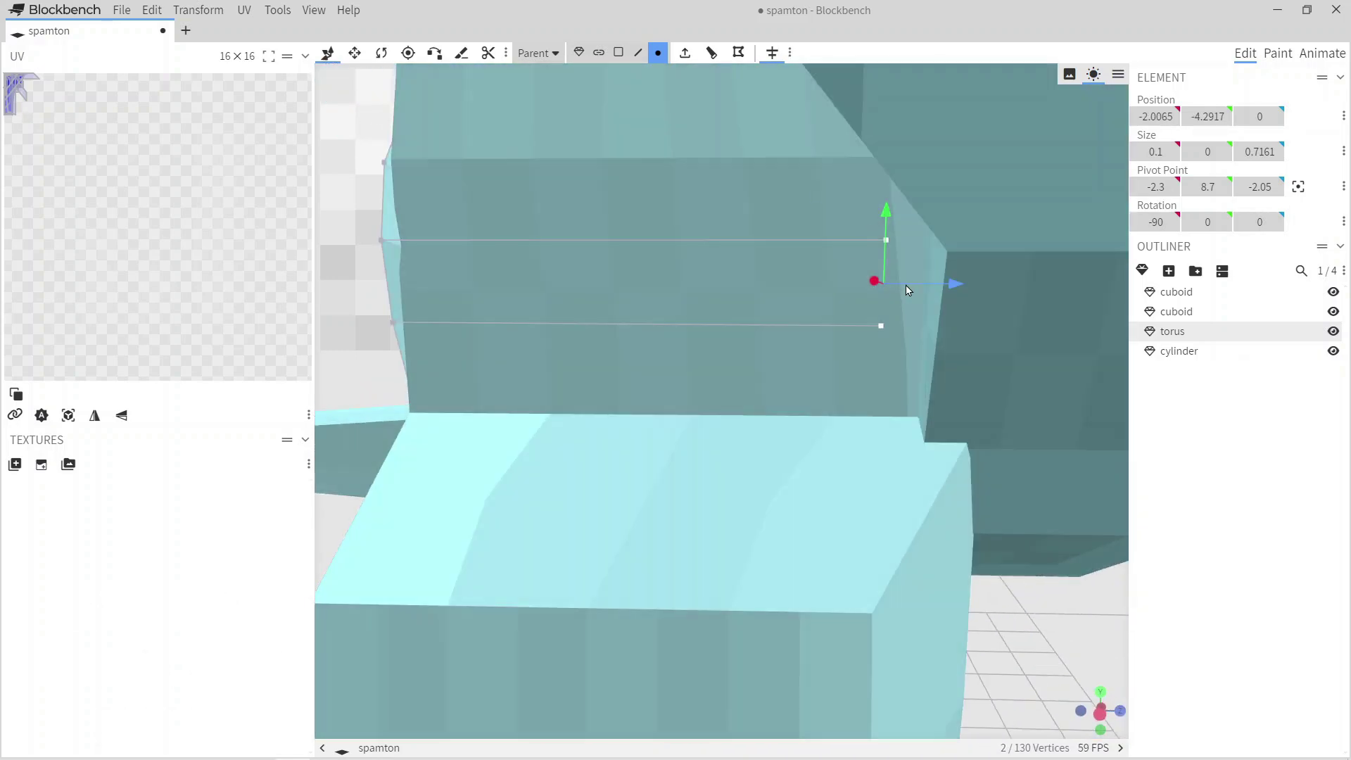
{"action": "scroll", "coordinate": [904, 290], "scroll_direction": "up", "scroll_amount": 2}
Create a face between the upper and lower edges of the glasses' temple arm.
{"action": "left_click", "coordinate": [638, 53]}
{"action": "left_click", "coordinate": [516, 240]}
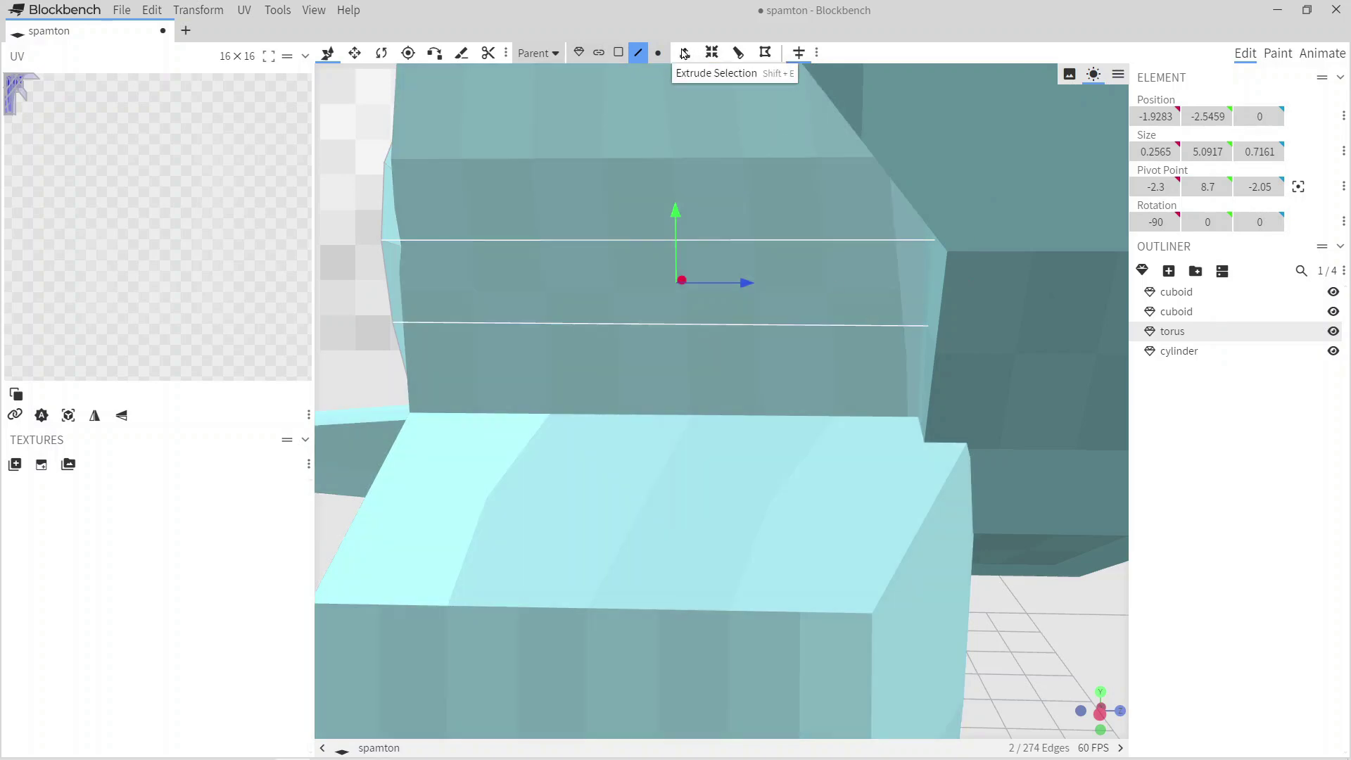
{"action": "left_click", "coordinate": [764, 53]}
{"action": "scroll", "coordinate": [989, 561], "scroll_direction": "down", "scroll_amount": 8}
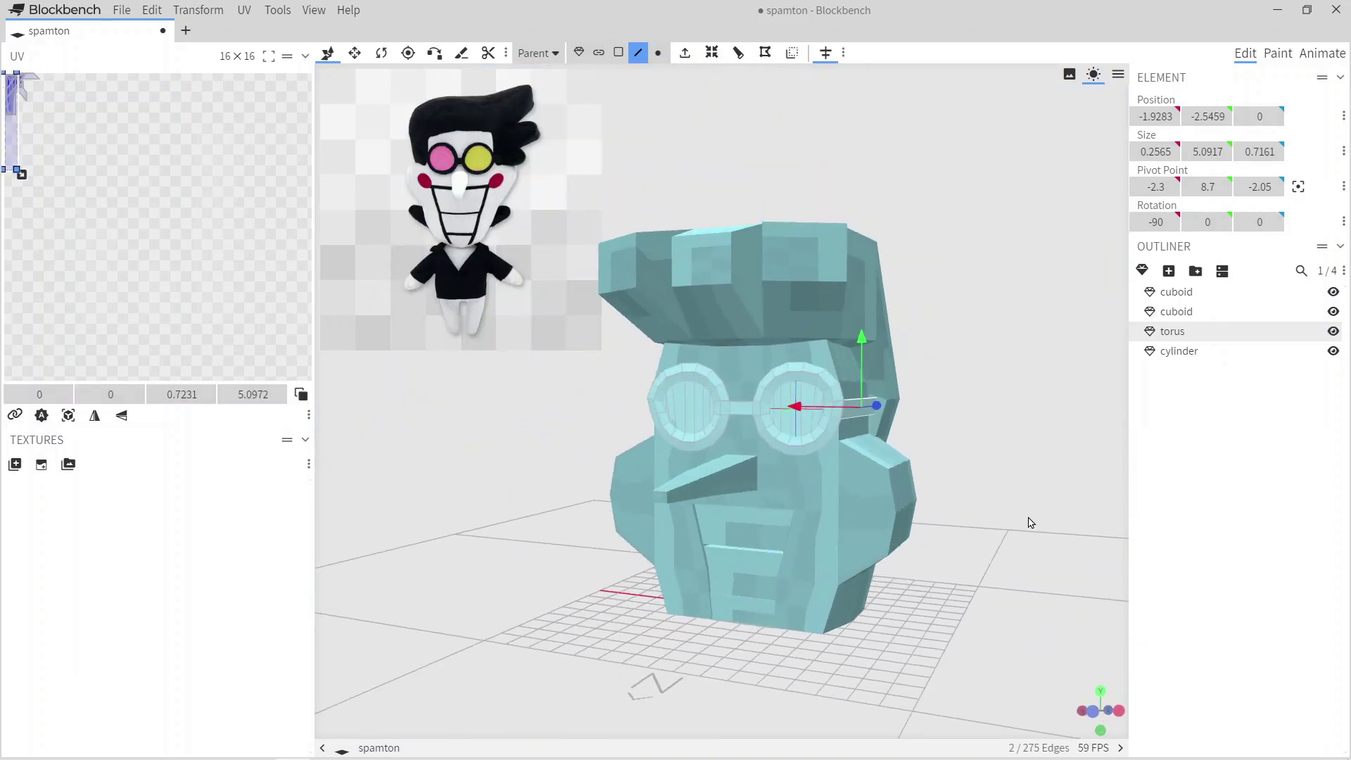
{"action": "left_click", "coordinate": [1029, 522]}
Group the four head meshes under the name "head" and raise them to y = 13.05.
{"action": "scroll", "coordinate": [974, 555], "scroll_direction": "down", "scroll_amount": 3}
{"action": "left_click", "coordinate": [1157, 294]}
{"action": "left_click", "coordinate": [1160, 355], "text": "shift"}
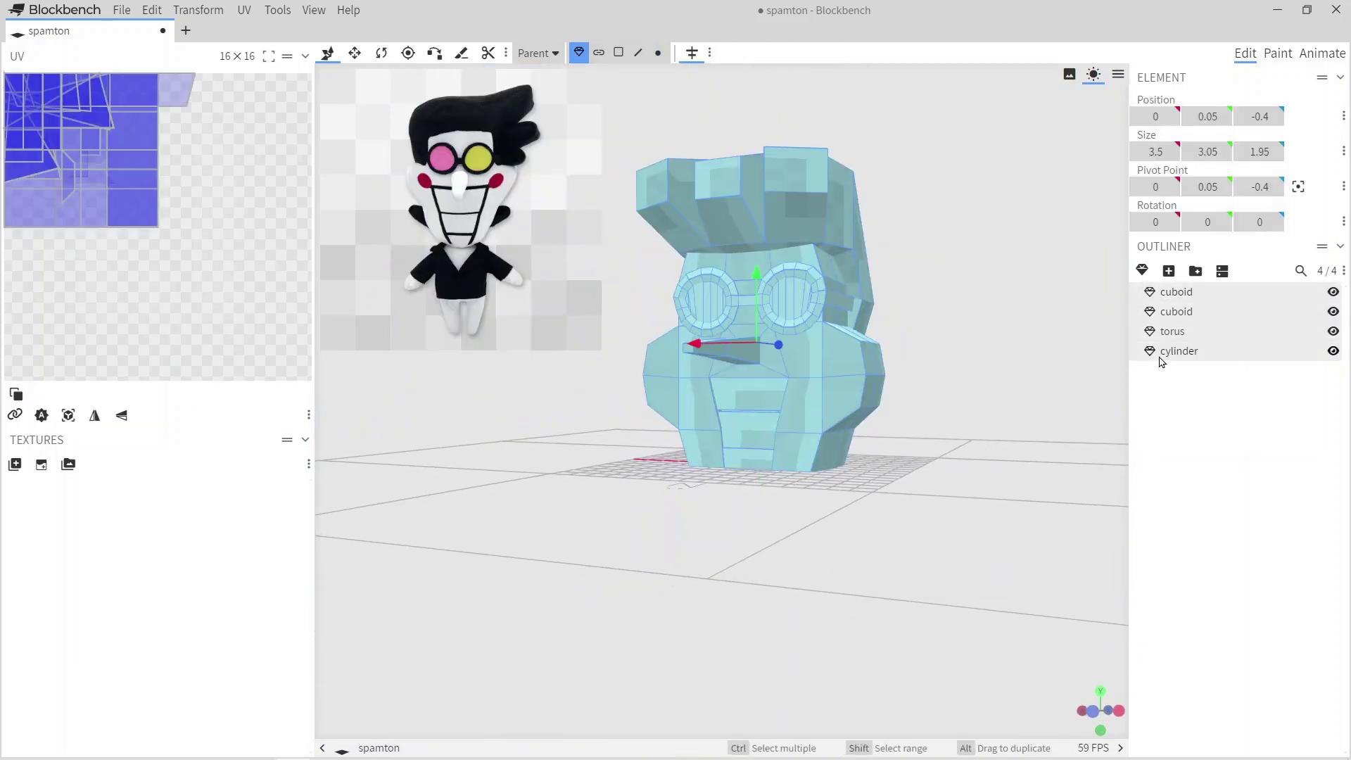
{"action": "double_click", "coordinate": [1169, 291]}
{"action": "left_click_drag", "start_coordinate": [998, 331], "coordinate": [977, 374]}
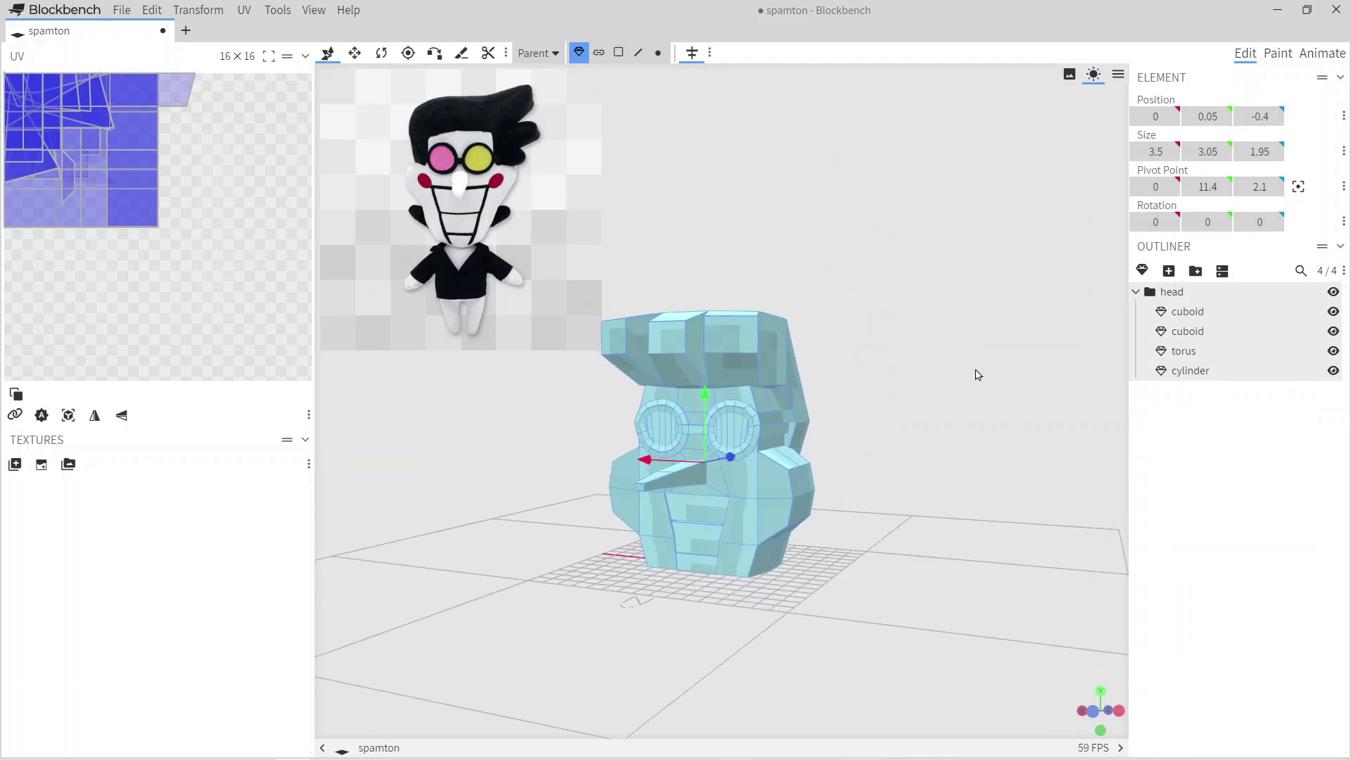
{"action": "left_click_drag", "start_coordinate": [709, 401], "coordinate": [759, 252]}
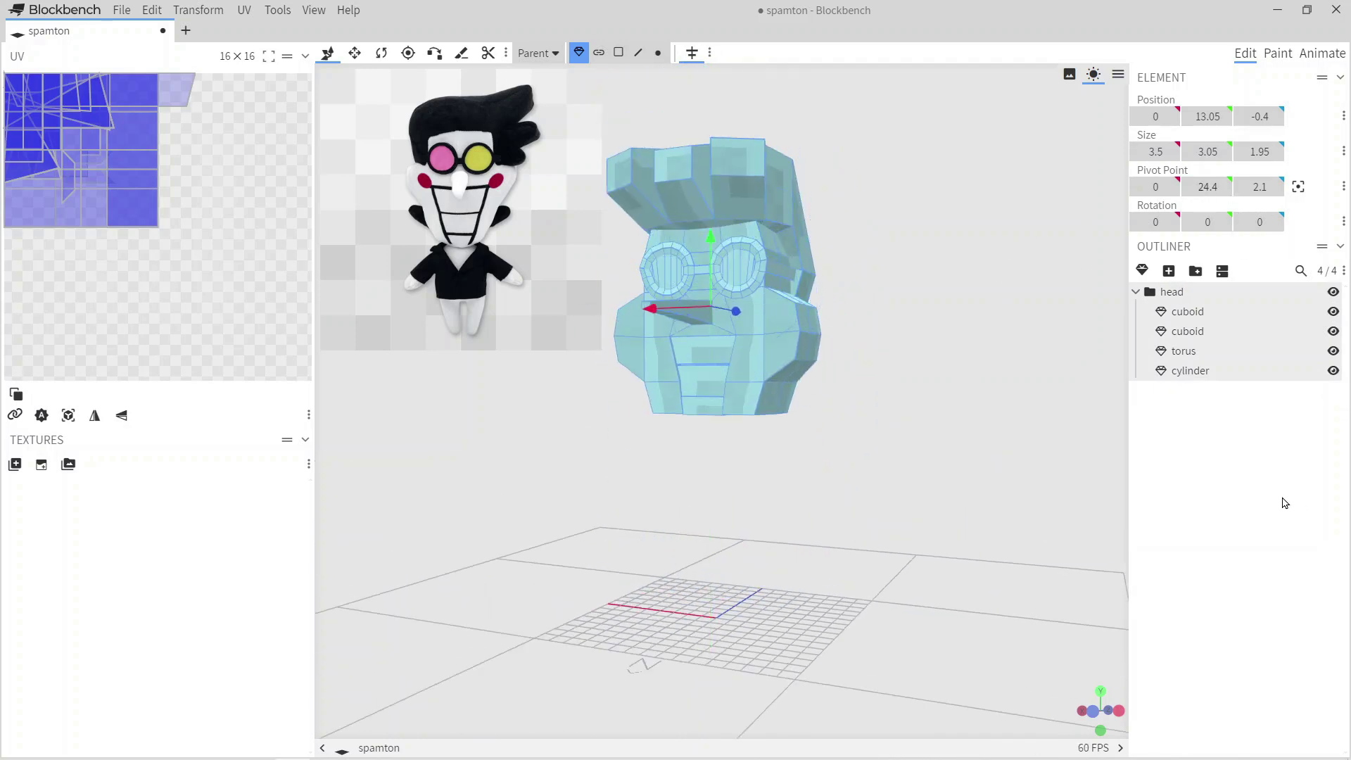
{"action": "left_click", "coordinate": [1284, 502]}
Add a cuboid mesh below the head for the torso.
{"action": "left_click", "coordinate": [1142, 270]}
{"action": "left_click", "coordinate": [710, 116]}
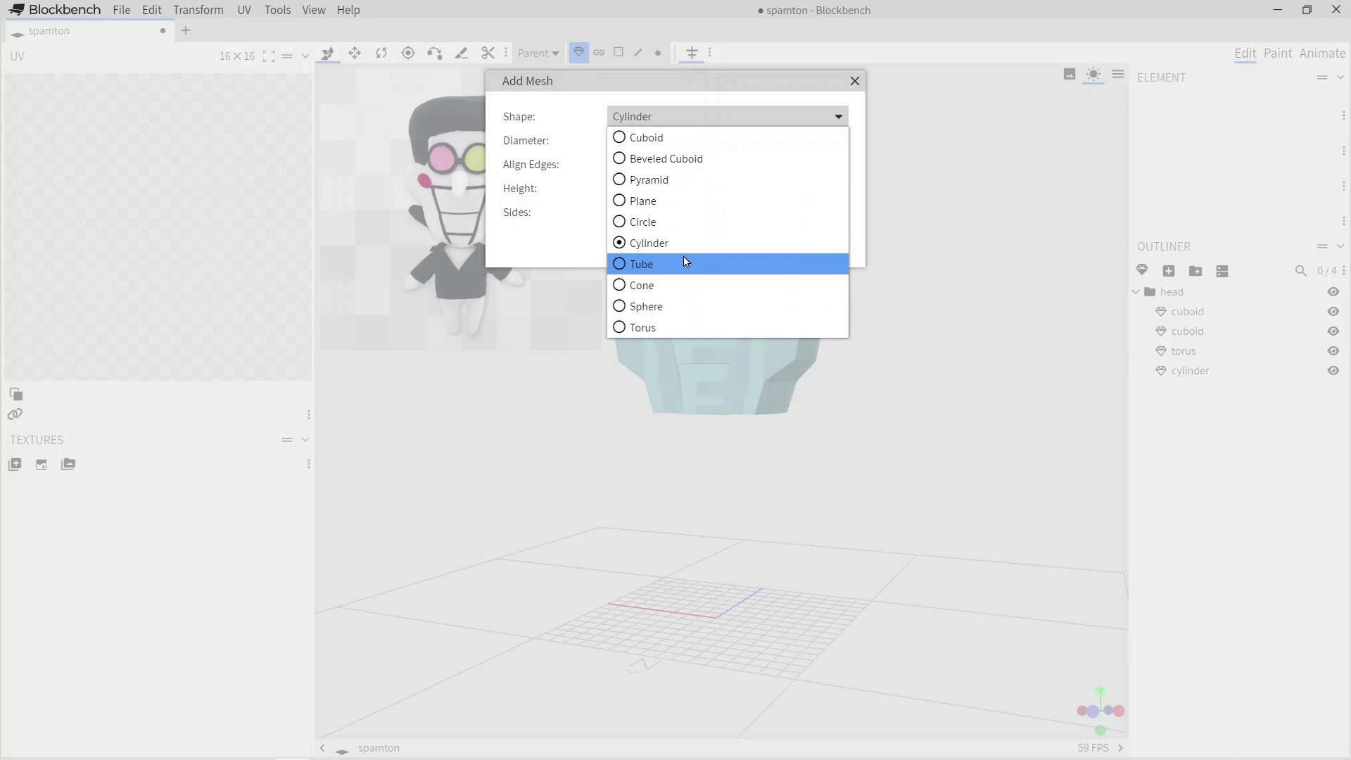
{"action": "left_click", "coordinate": [654, 141]}
{"action": "key", "text": "Return"}
Widen the cuboid's top into a tapered torso sized 9.2 × 8.8 × 3 and raise it to y = 4.1.
{"action": "left_click_drag", "start_coordinate": [895, 572], "coordinate": [904, 396]}
{"action": "key", "text": "Tab"}
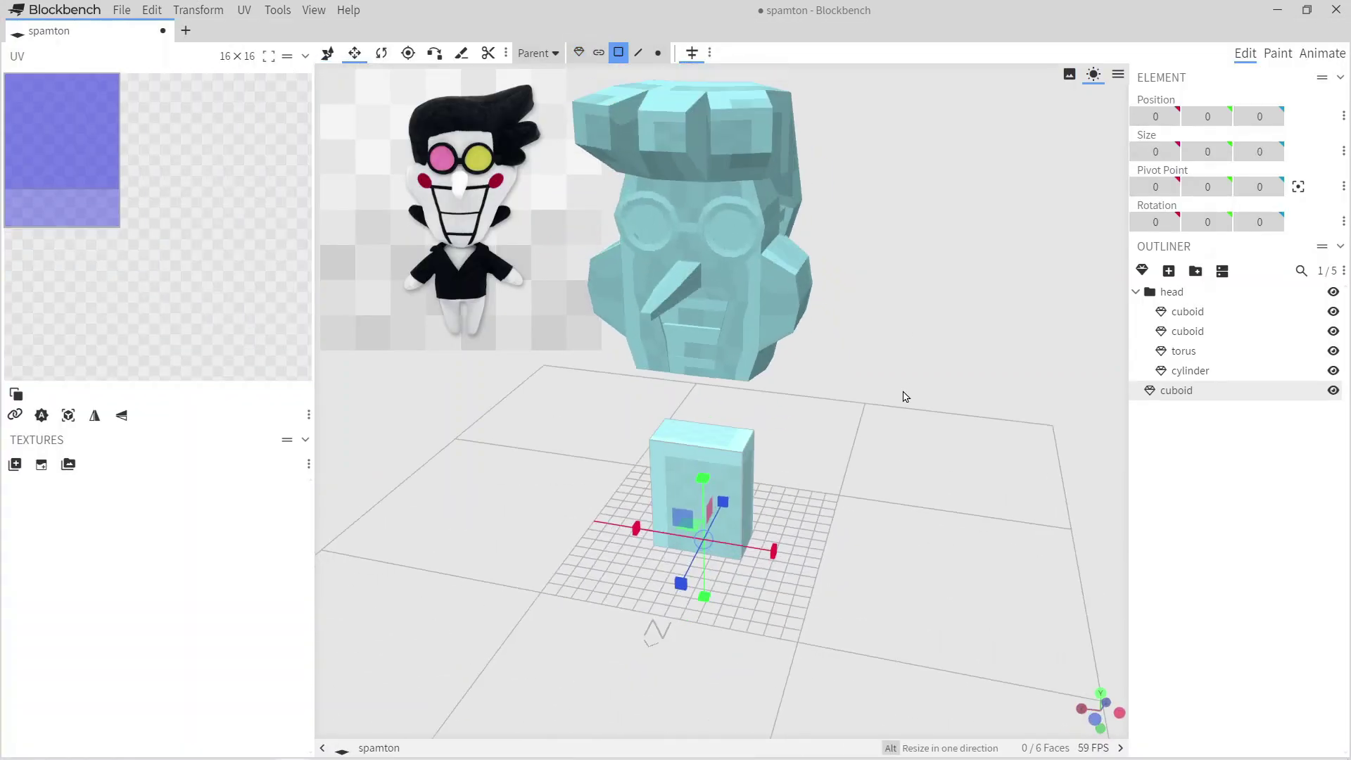
{"action": "left_click_drag", "start_coordinate": [701, 383], "coordinate": [701, 380]}
{"action": "key", "text": "Tab"}
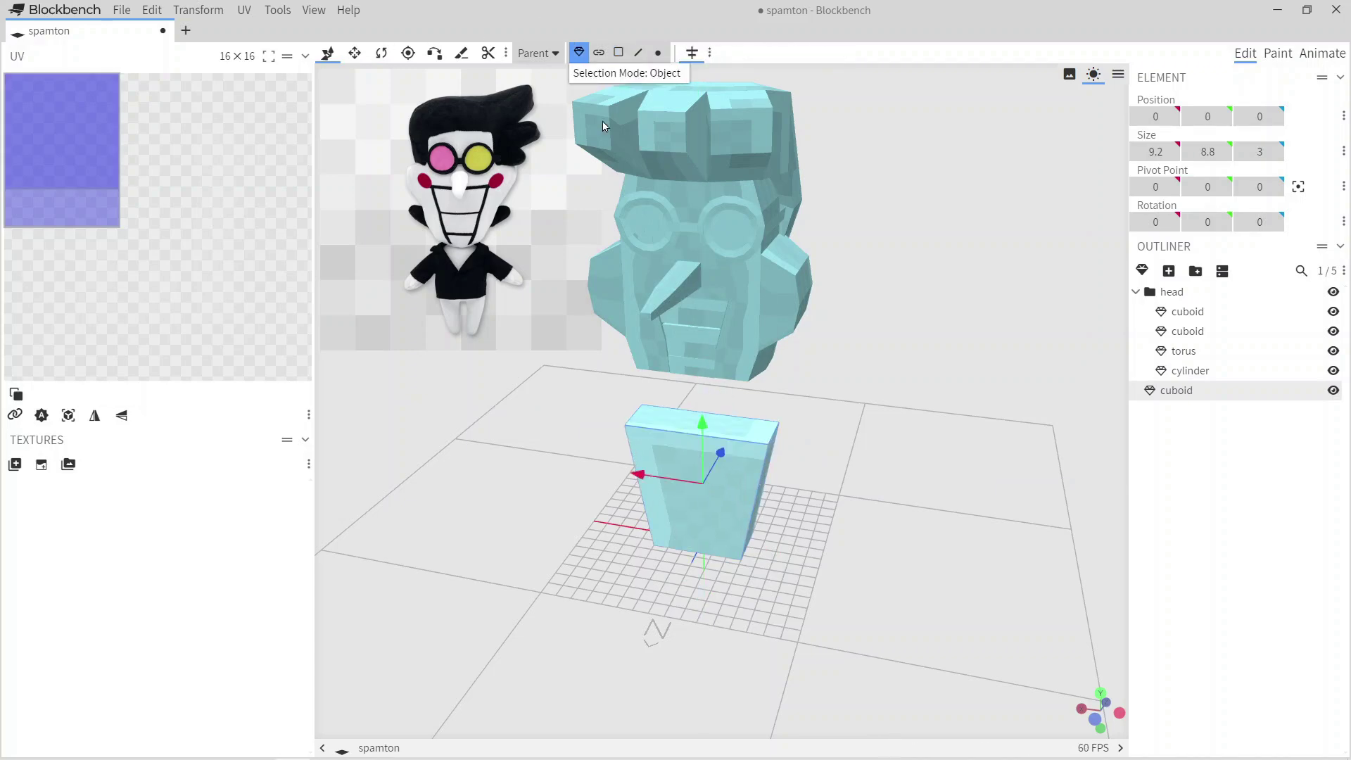
{"action": "scroll", "coordinate": [897, 492], "scroll_direction": "up", "scroll_amount": 3}
{"action": "left_click_drag", "start_coordinate": [898, 476], "coordinate": [966, 450]}
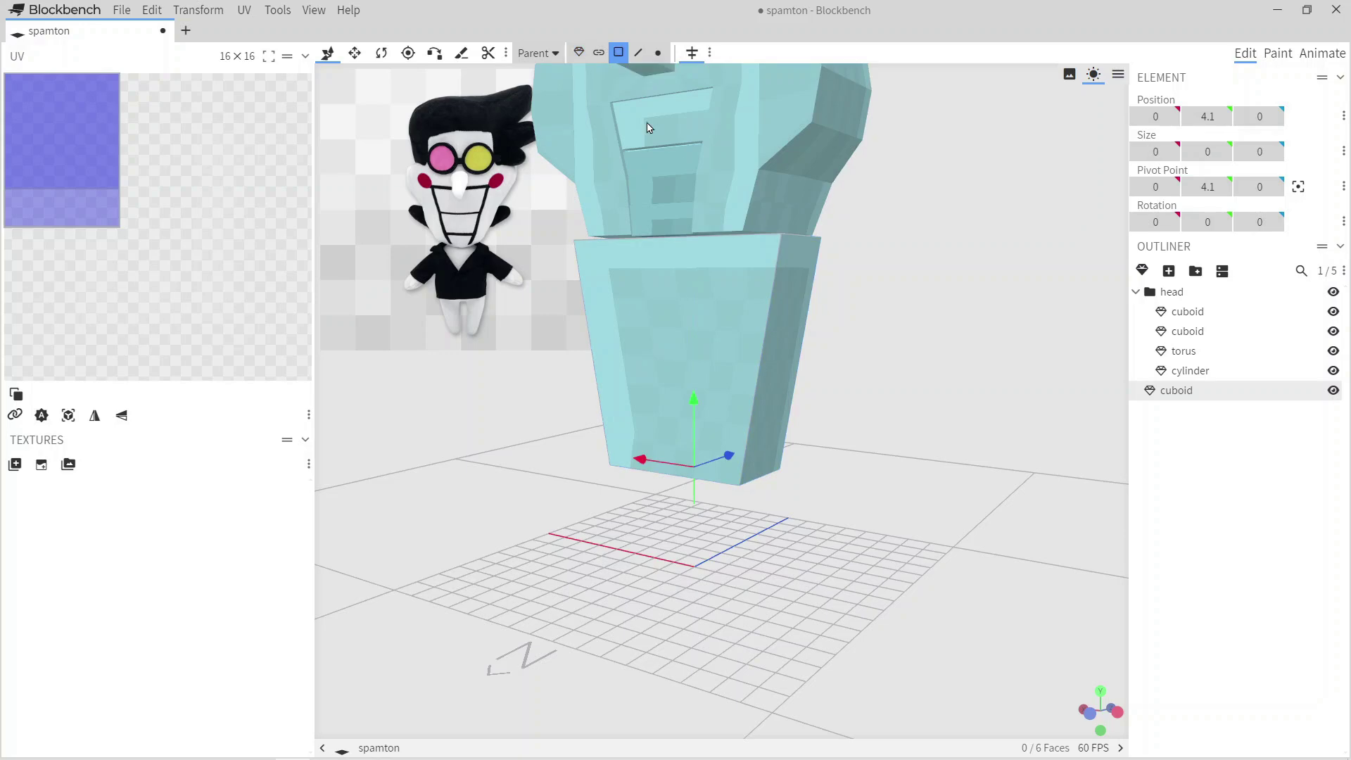
{"action": "left_click", "coordinate": [617, 53]}
{"action": "left_click", "coordinate": [711, 53]}
{"action": "key", "text": "ctrl+z"}
Extrude the torso's front and back faces outward and narrow them into beveled sides, giving a total depth of 3.8.
{"action": "left_click_drag", "start_coordinate": [673, 309], "coordinate": [695, 434]}
{"action": "key", "text": "s"}
{"action": "key", "text": "e"}
{"action": "left_click_drag", "start_coordinate": [663, 377], "coordinate": [801, 358]}
{"action": "left_click_drag", "start_coordinate": [801, 358], "coordinate": [774, 355]}
{"action": "key", "text": "s"}
{"action": "left_click_drag", "start_coordinate": [773, 355], "coordinate": [992, 542]}
{"action": "left_click", "coordinate": [658, 52]}
{"action": "left_click_drag", "start_coordinate": [631, 474], "coordinate": [935, 467]}
{"action": "left_click", "coordinate": [1112, 483]}
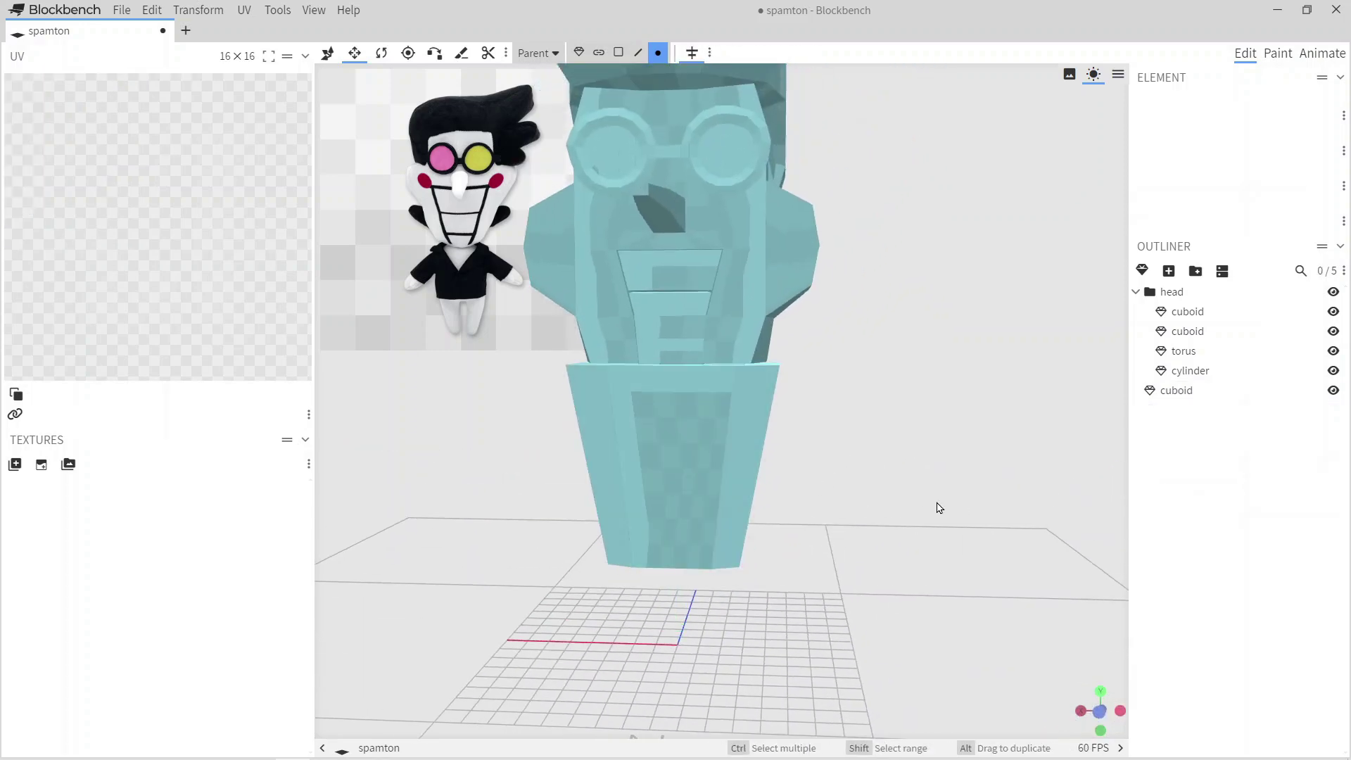
Select the whole torso mesh and reposition it under the head at y = 3.9, z = 0.1.
{"action": "left_click_drag", "start_coordinate": [939, 507], "coordinate": [809, 495]}
{"action": "left_click", "coordinate": [661, 436]}
{"action": "left_click_drag", "start_coordinate": [662, 387], "coordinate": [661, 405]}
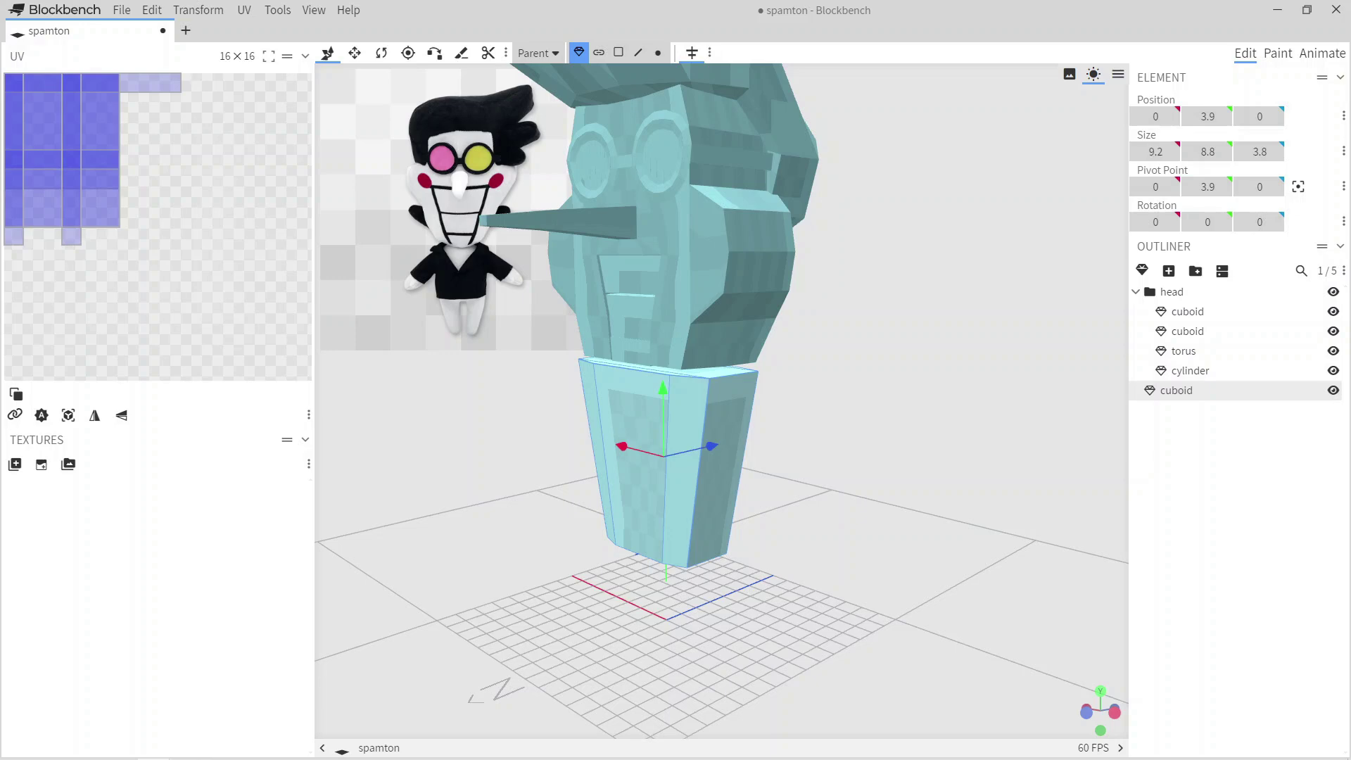
{"action": "left_click_drag", "start_coordinate": [1026, 416], "coordinate": [949, 428]}
{"action": "left_click_drag", "start_coordinate": [864, 474], "coordinate": [856, 521]}
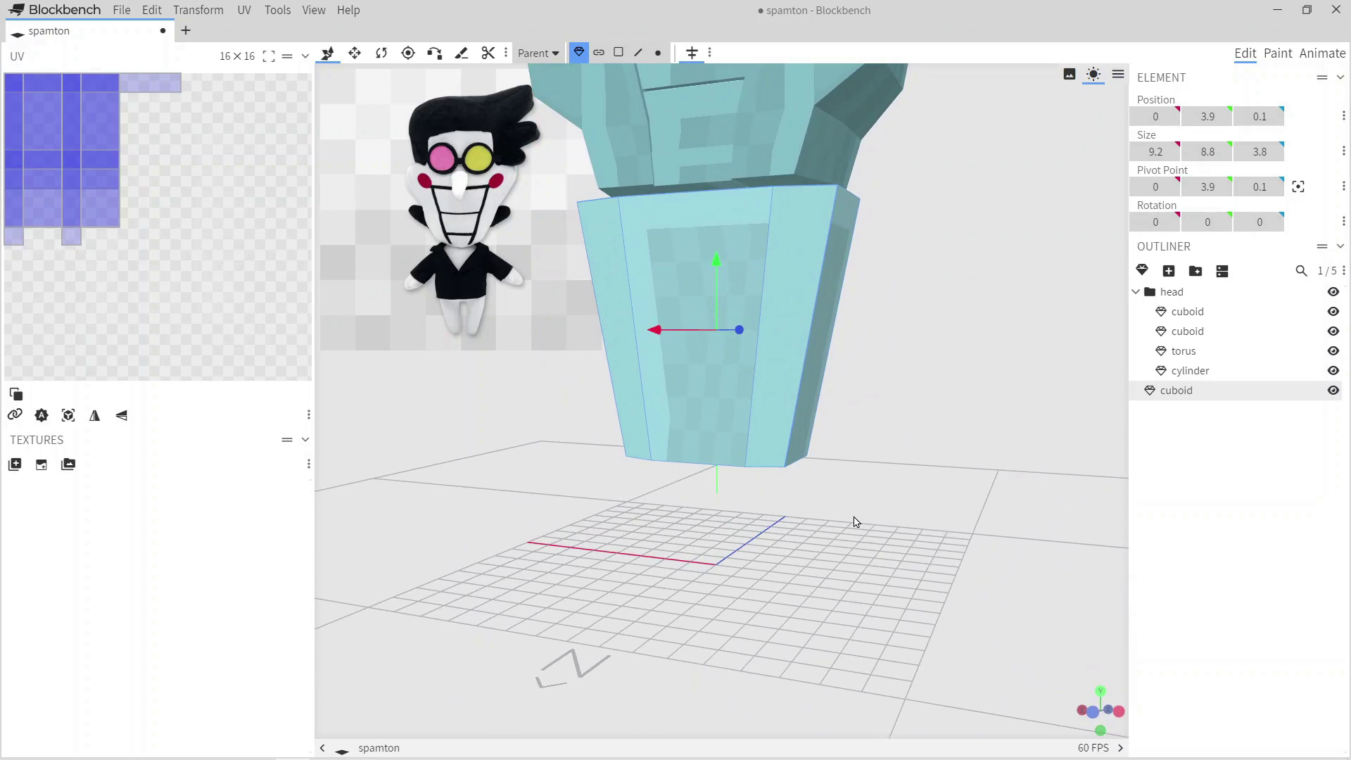
Duplicate the torso, place the copy beneath it at y = -4.9 and slim it to 2.8 × 8.8 × 2.8 for a leg.
{"action": "key", "text": "ctrl+d"}
{"action": "left_click_drag", "start_coordinate": [721, 299], "coordinate": [704, 540]}
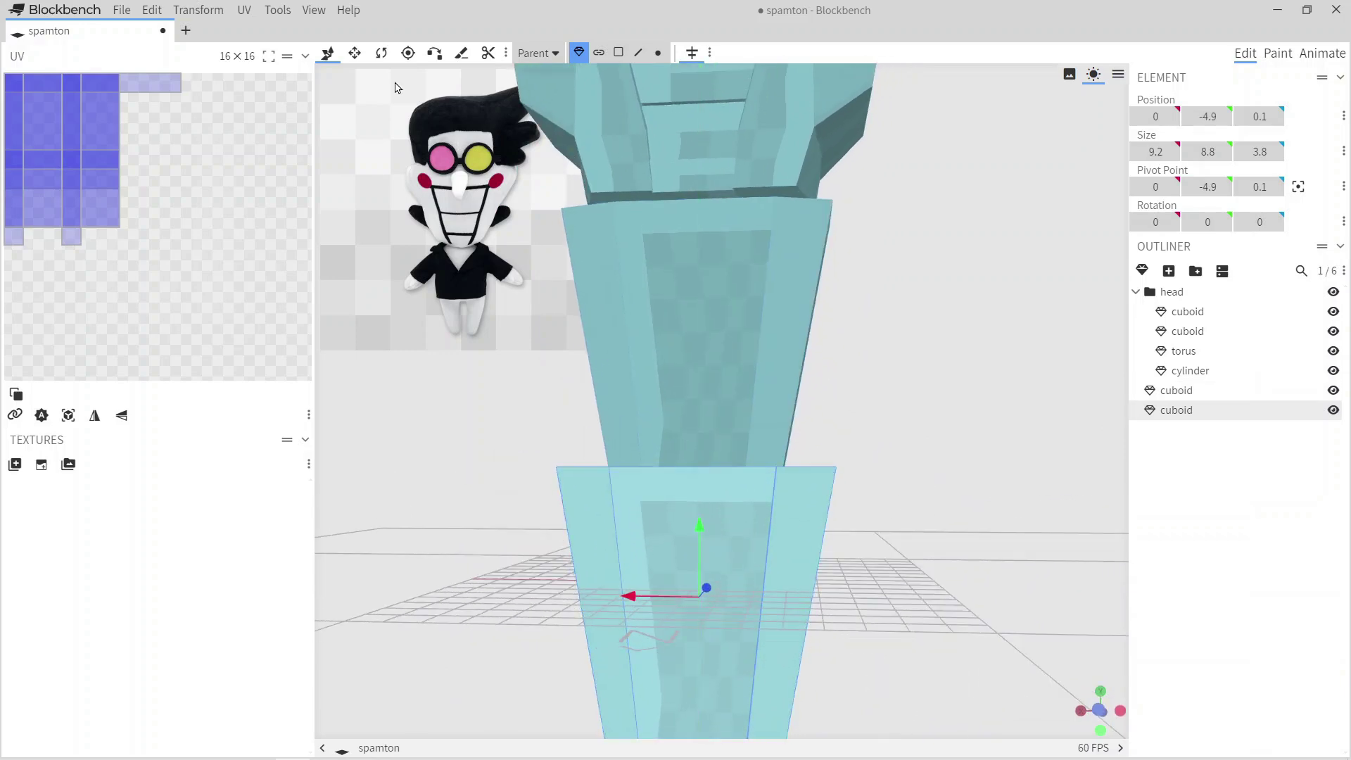
{"action": "left_click_drag", "start_coordinate": [773, 600], "coordinate": [718, 205]}
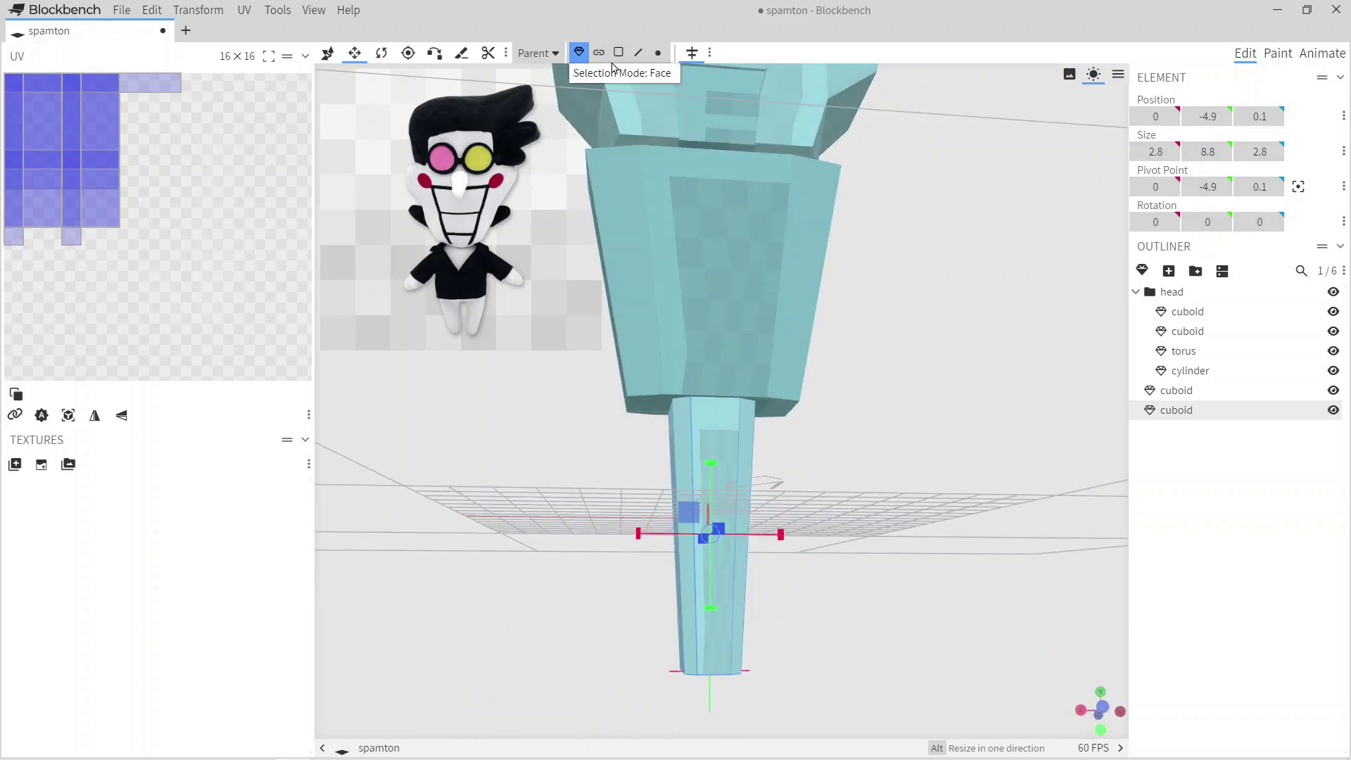
Select the leg's eight bottom vertices and raise them to y = 4.6 to shorten the leg.
{"action": "left_click", "coordinate": [638, 53]}
{"action": "left_click", "coordinate": [658, 53]}
{"action": "left_click_drag", "start_coordinate": [781, 633], "coordinate": [755, 699]}
{"action": "left_click", "coordinate": [327, 60]}
{"action": "left_click_drag", "start_coordinate": [717, 602], "coordinate": [880, 492]}
{"action": "scroll", "coordinate": [853, 603], "scroll_direction": "up", "scroll_amount": 4}
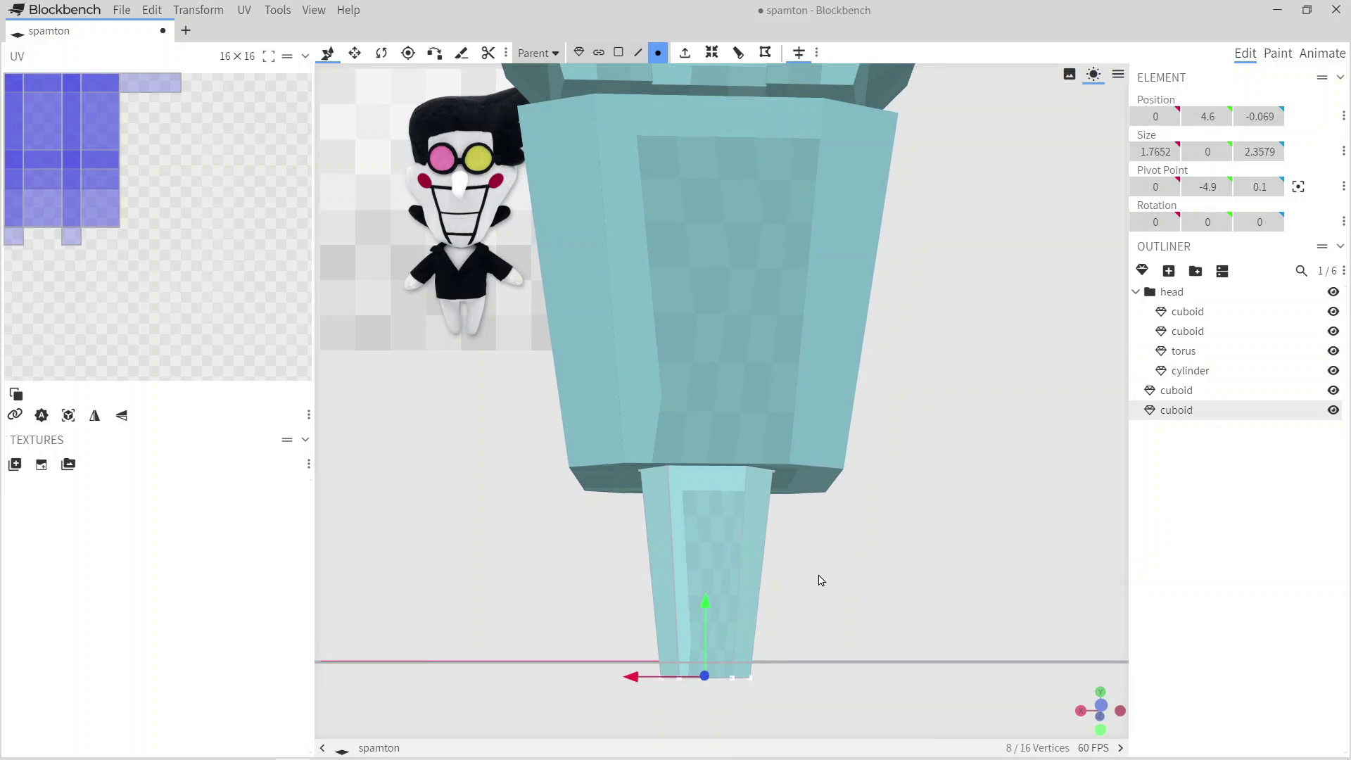
Place the whole leg under the torso at x = 1.4 and create its mirrored counterpart on the other side.
{"action": "key", "text": "Tab"}
{"action": "left_click_drag", "start_coordinate": [633, 564], "coordinate": [567, 572]}
{"action": "left_click_drag", "start_coordinate": [563, 575], "coordinate": [534, 584]}
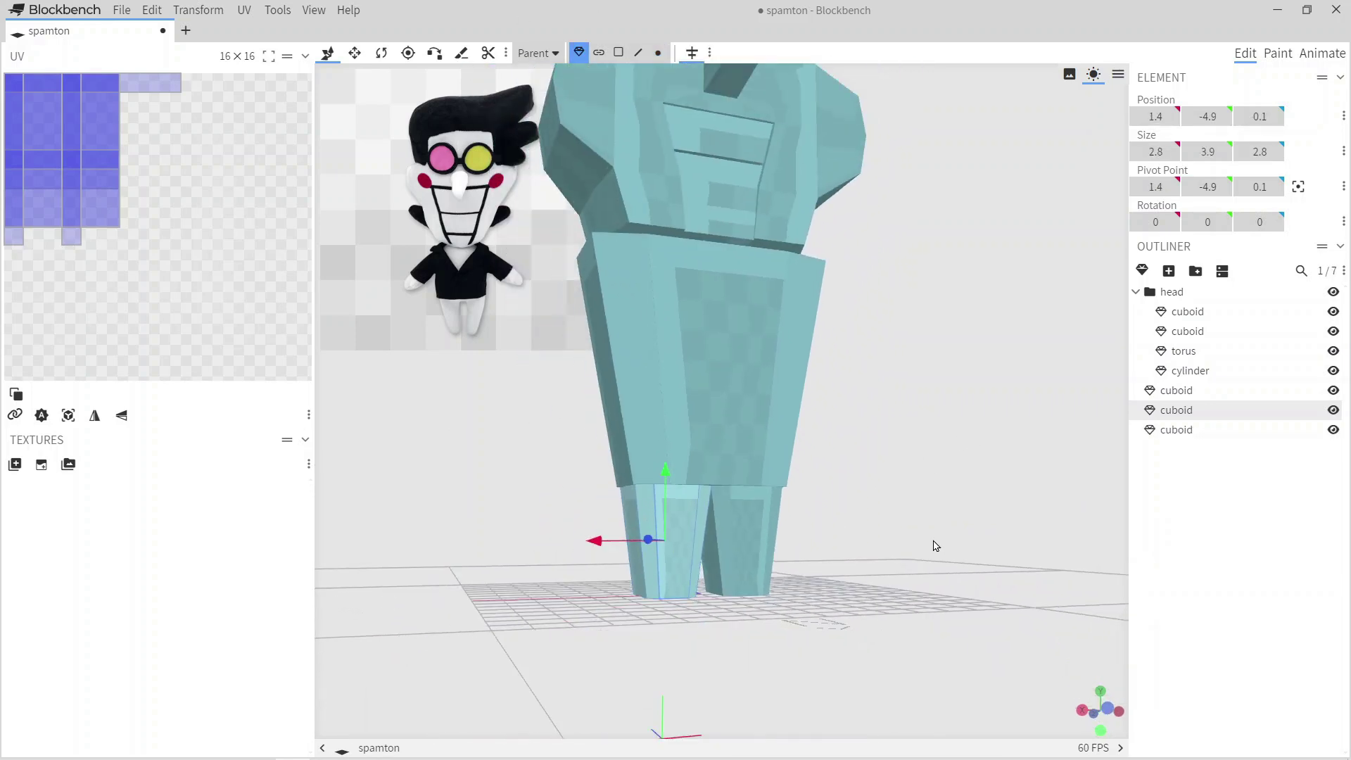
{"action": "left_click_drag", "start_coordinate": [913, 501], "coordinate": [859, 470]}
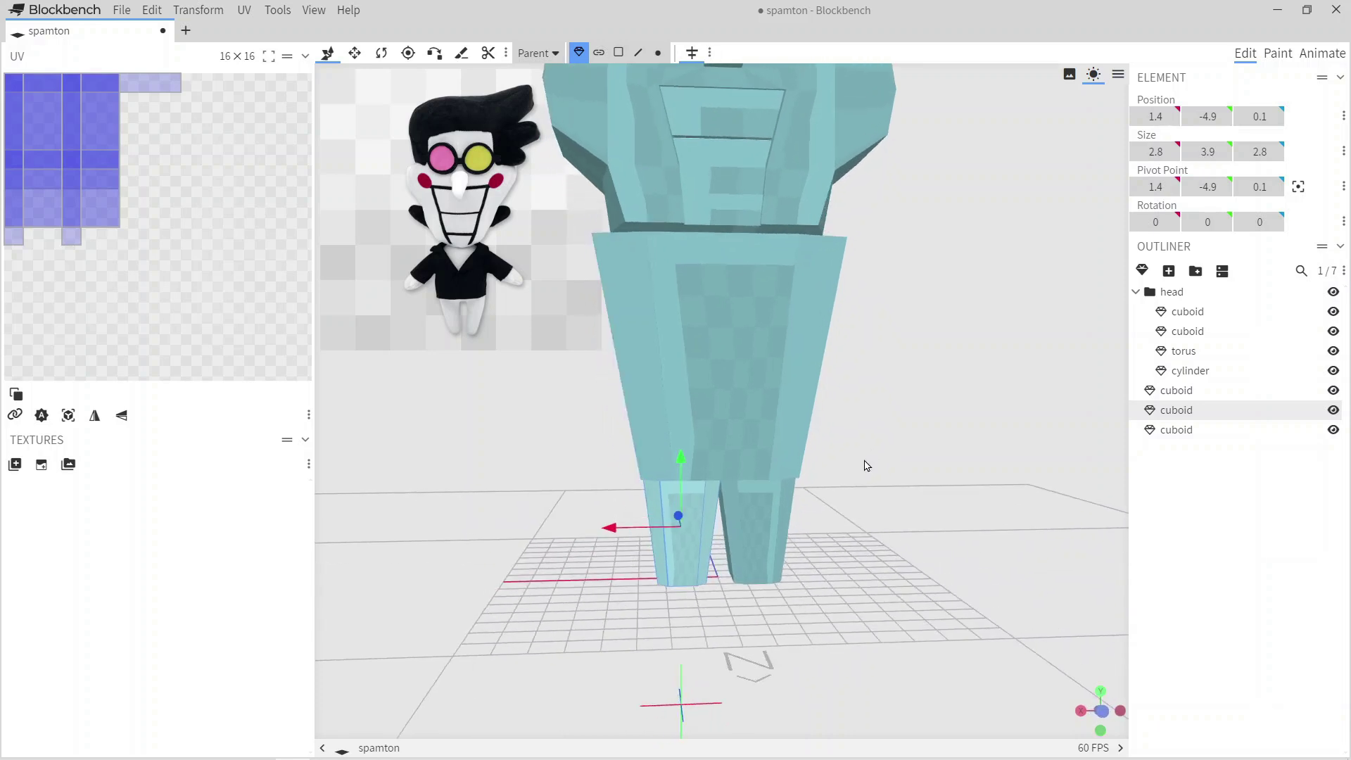
Duplicate the leg for an arm with its mirrored counterpart and rotate the copy 90° about the Z axis.
{"action": "key", "text": "ctrl+d"}
{"action": "left_click_drag", "start_coordinate": [642, 571], "coordinate": [606, 501]}
{"action": "left_click", "coordinate": [383, 50]}
{"action": "left_click_drag", "start_coordinate": [555, 686], "coordinate": [593, 573]}
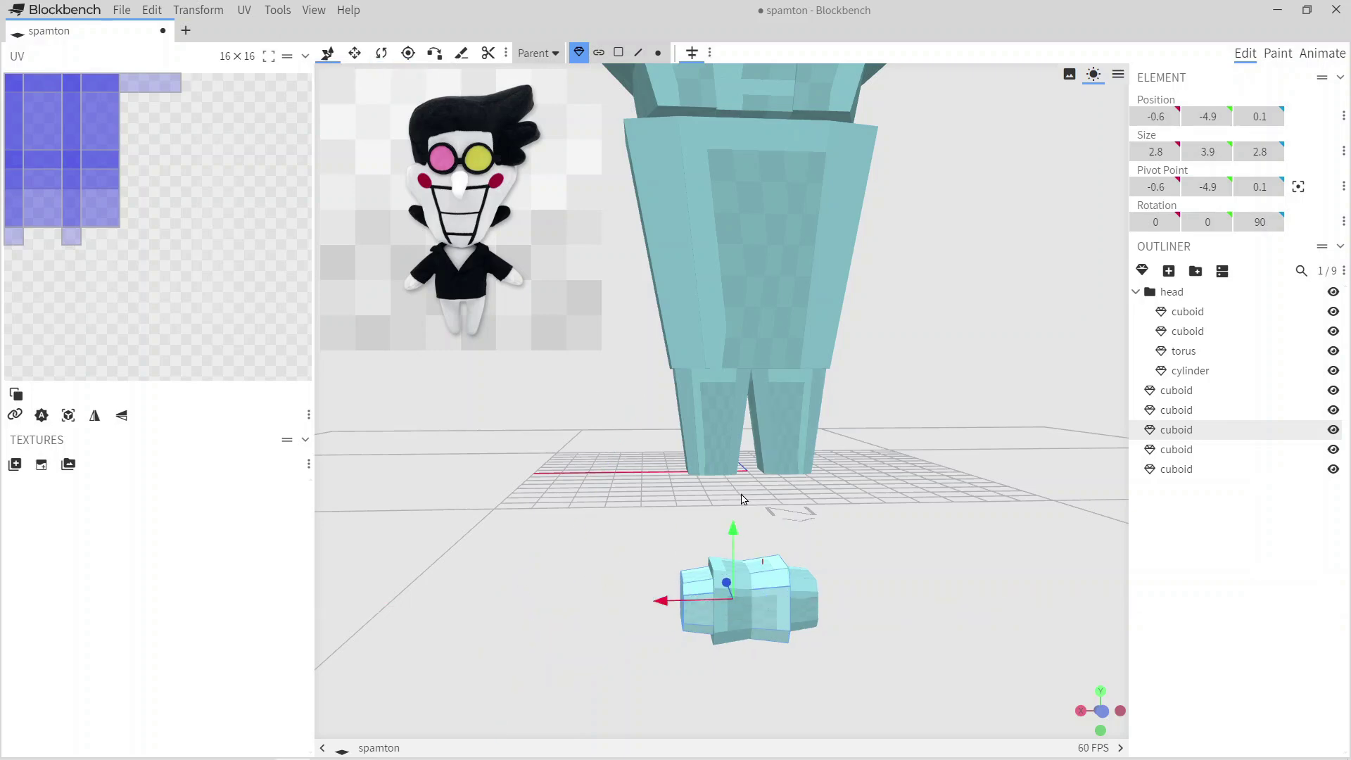
Move the rotated arm up to the torso's shoulder at x = 4.6, y = 11.2, z = 0.2.
{"action": "left_click_drag", "start_coordinate": [732, 529], "coordinate": [732, 140]}
{"action": "scroll", "coordinate": [639, 507], "scroll_direction": "up", "scroll_amount": 3}
{"action": "left_click_drag", "start_coordinate": [640, 506], "coordinate": [790, 558]}
{"action": "left_click_drag", "start_coordinate": [673, 278], "coordinate": [673, 267]}
{"action": "left_click_drag", "start_coordinate": [673, 267], "coordinate": [642, 467]}
{"action": "scroll", "coordinate": [513, 474], "scroll_direction": "up", "scroll_amount": 3}
{"action": "left_click_drag", "start_coordinate": [485, 387], "coordinate": [500, 386]}
{"action": "scroll", "coordinate": [697, 548], "scroll_direction": "up", "scroll_amount": 2}
{"action": "left_click_drag", "start_coordinate": [626, 399], "coordinate": [622, 398]}
{"action": "left_click_drag", "start_coordinate": [830, 563], "coordinate": [598, 477]}
Select the three faces at the arm's outer end and pull them outward to local y = -5.9 to lengthen the arm.
{"action": "key", "text": "Tab"}
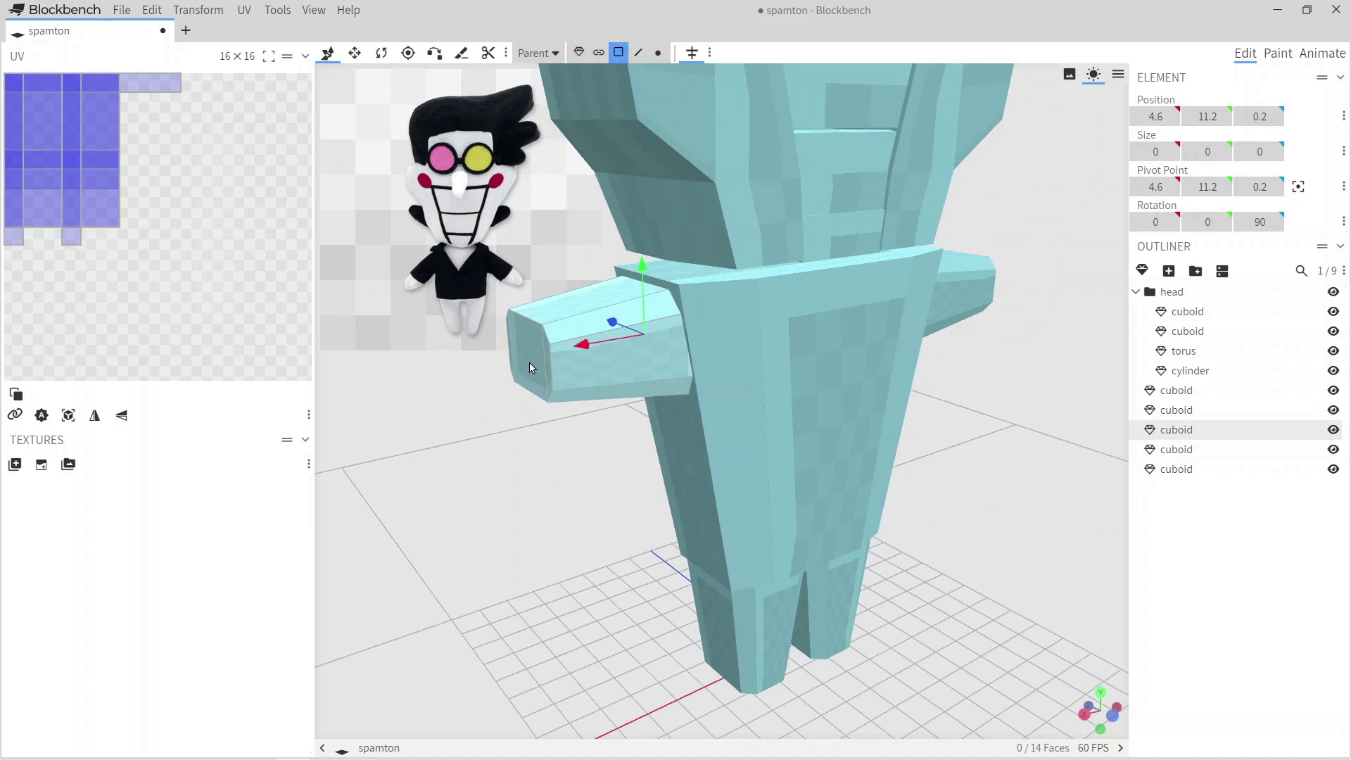
{"action": "left_click_drag", "start_coordinate": [531, 367], "coordinate": [675, 380]}
{"action": "left_click", "coordinate": [675, 380]}
{"action": "left_click", "coordinate": [657, 377], "text": "shift"}
{"action": "left_click_drag", "start_coordinate": [875, 420], "coordinate": [774, 458]}
{"action": "left_click_drag", "start_coordinate": [467, 362], "coordinate": [362, 367]}
{"action": "left_click_drag", "start_coordinate": [423, 465], "coordinate": [493, 499]}
{"action": "left_click_drag", "start_coordinate": [490, 332], "coordinate": [492, 339]}
{"action": "left_click_drag", "start_coordinate": [703, 450], "coordinate": [856, 458]}
{"action": "left_click_drag", "start_coordinate": [757, 413], "coordinate": [633, 408]}
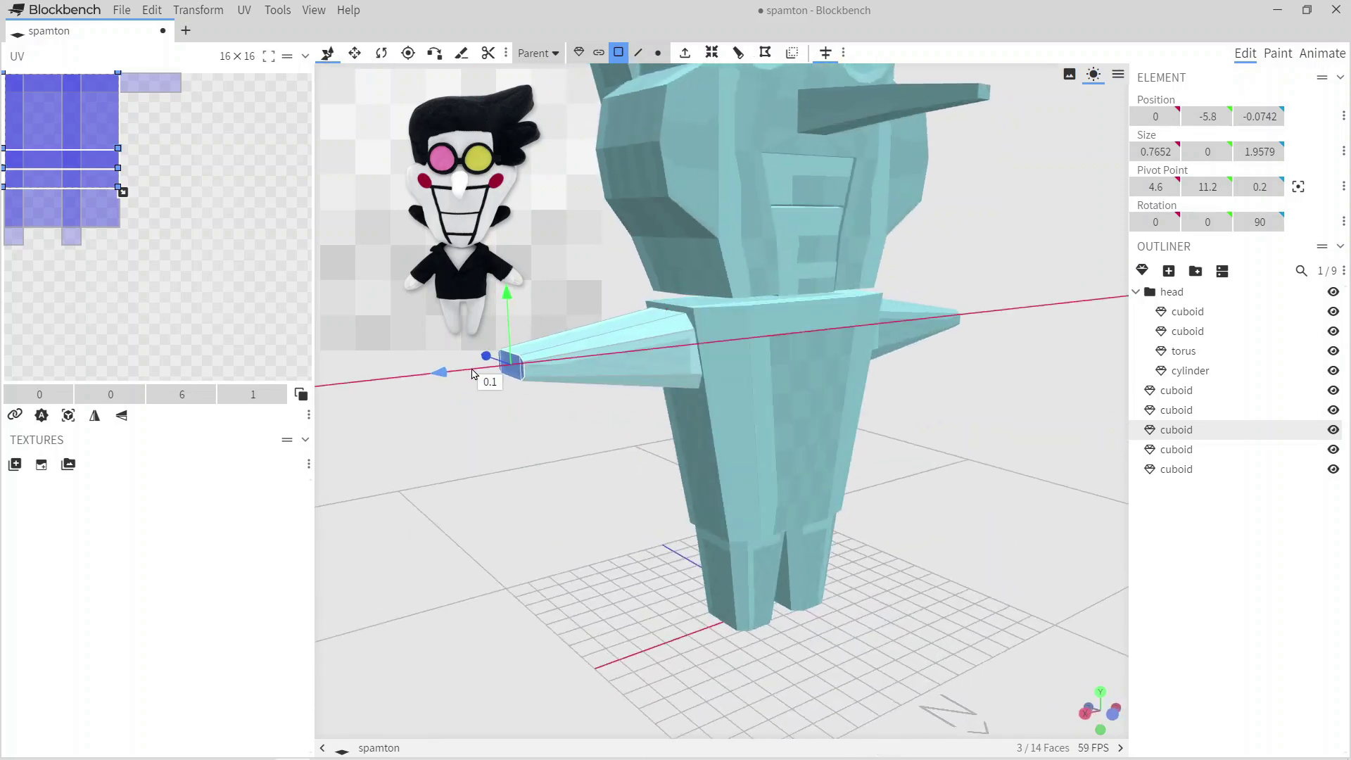
{"action": "left_click_drag", "start_coordinate": [569, 504], "coordinate": [823, 194]}
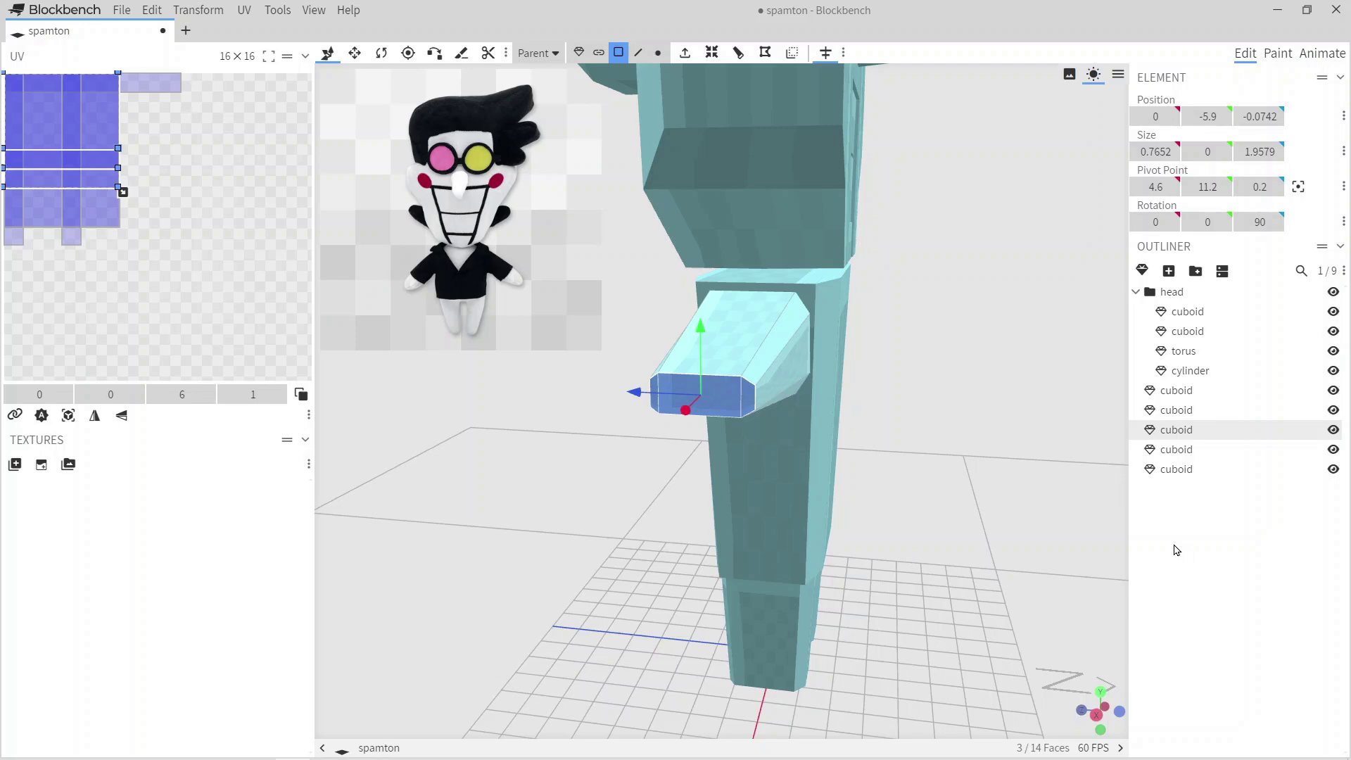
{"action": "left_click_drag", "start_coordinate": [844, 492], "coordinate": [919, 513]}
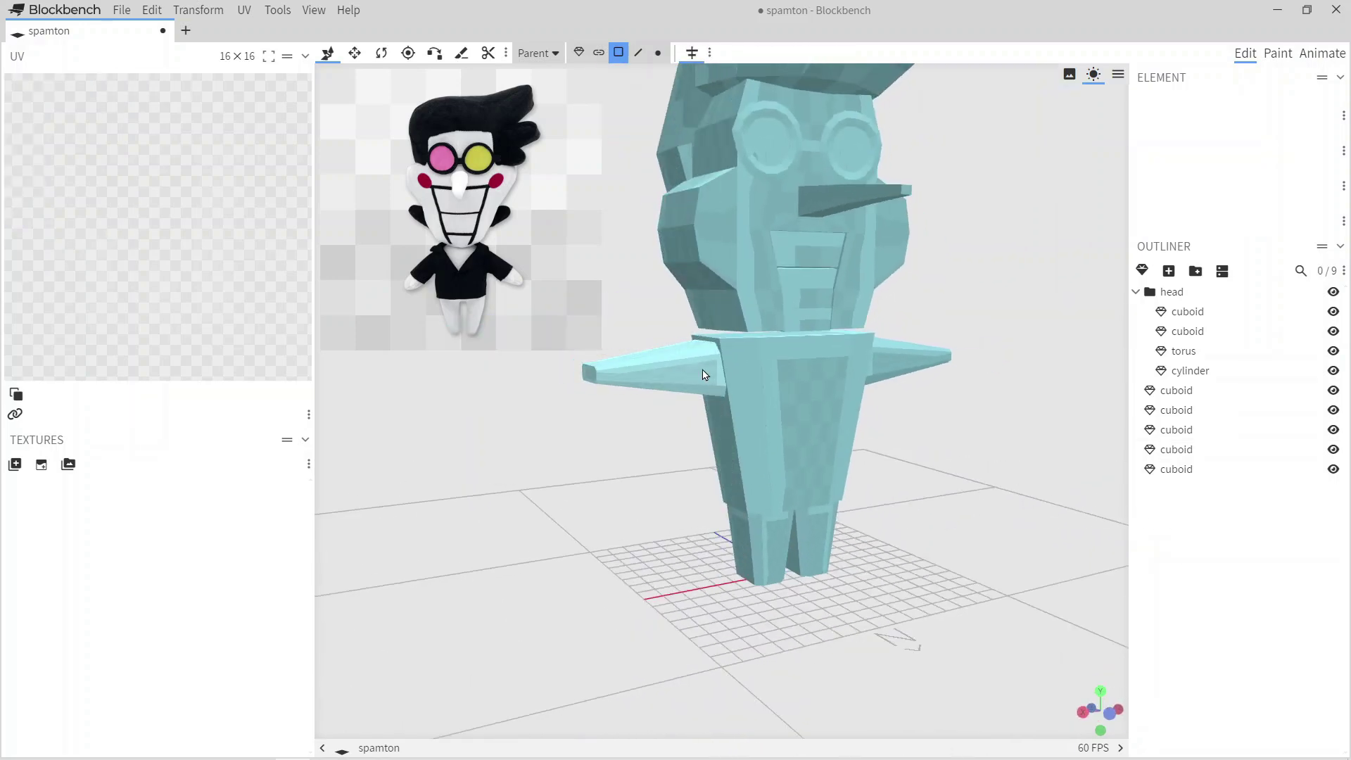
Add one loop cut around the arm at offset 3.3699 and thicken the outer end faces to 1.1652.
{"action": "left_click", "coordinate": [715, 373]}
{"action": "scroll", "coordinate": [624, 449], "scroll_direction": "up", "scroll_amount": 2}
{"action": "left_click", "coordinate": [743, 80]}
{"action": "left_click_drag", "start_coordinate": [588, 525], "coordinate": [740, 470]}
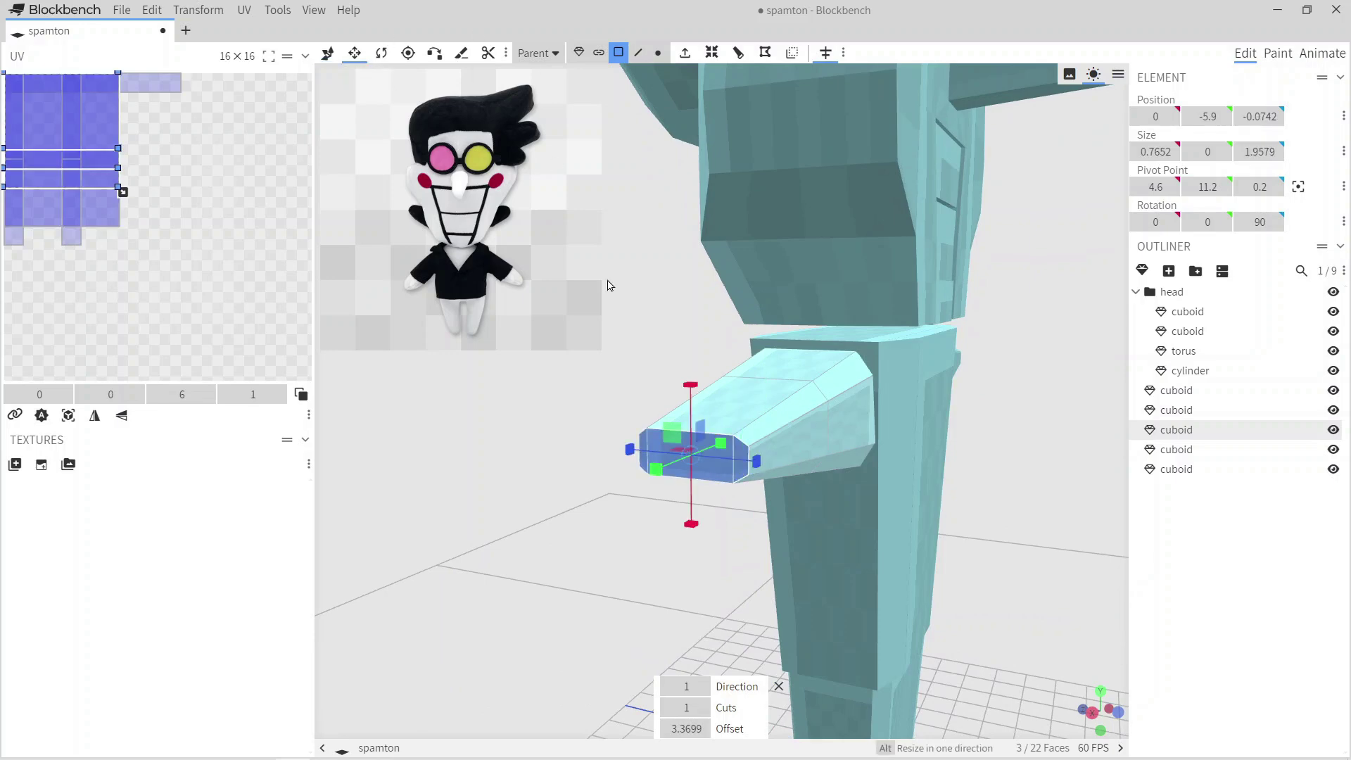
{"action": "left_click_drag", "start_coordinate": [691, 385], "coordinate": [694, 377]}
{"action": "left_click_drag", "start_coordinate": [669, 492], "coordinate": [631, 586]}
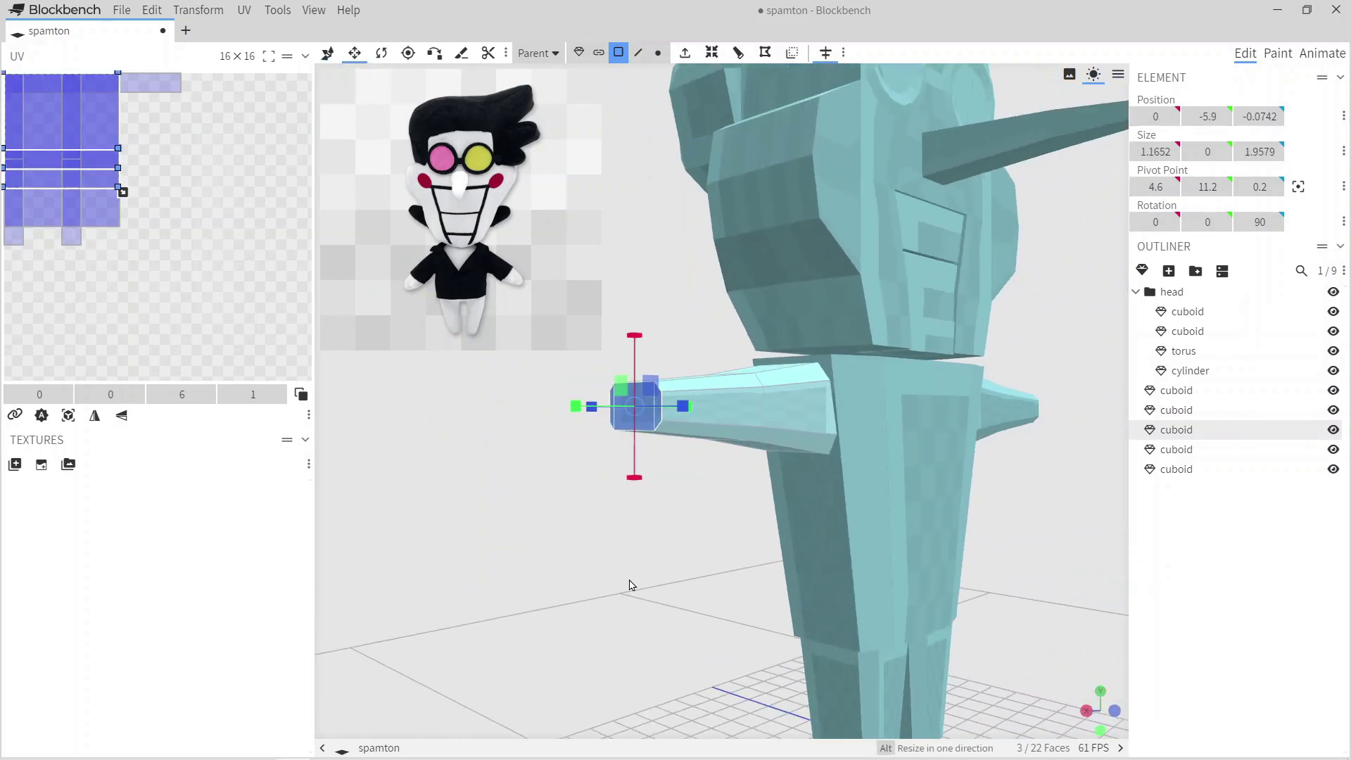
Select the whole arm, move it outward to x = 5.6 and rotate it to 17.5° on Z so it hangs down.
{"action": "left_click", "coordinate": [1222, 605]}
{"action": "left_click", "coordinate": [578, 52]}
{"action": "left_click", "coordinate": [661, 412]}
{"action": "scroll", "coordinate": [617, 555], "scroll_direction": "up", "scroll_amount": 3}
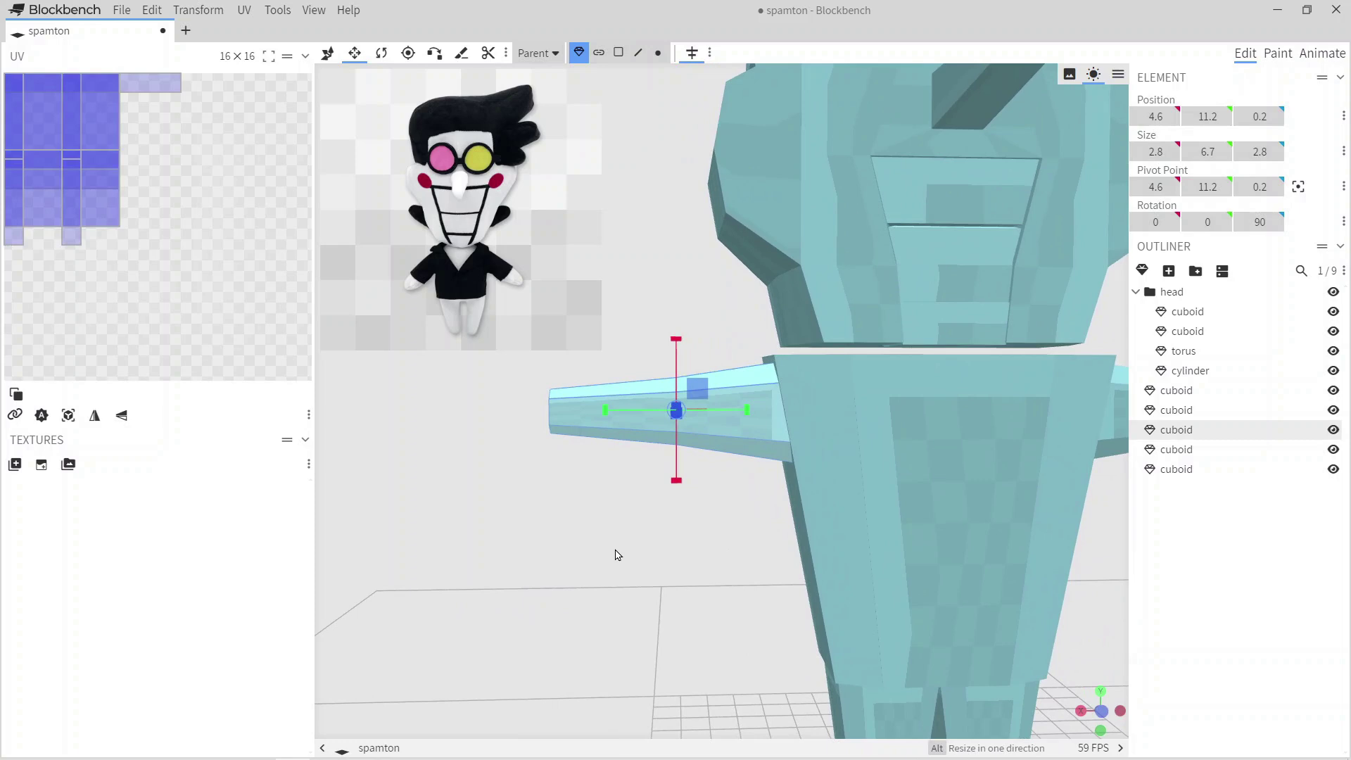
{"action": "left_click", "coordinate": [329, 54]}
{"action": "left_click_drag", "start_coordinate": [607, 414], "coordinate": [561, 417]}
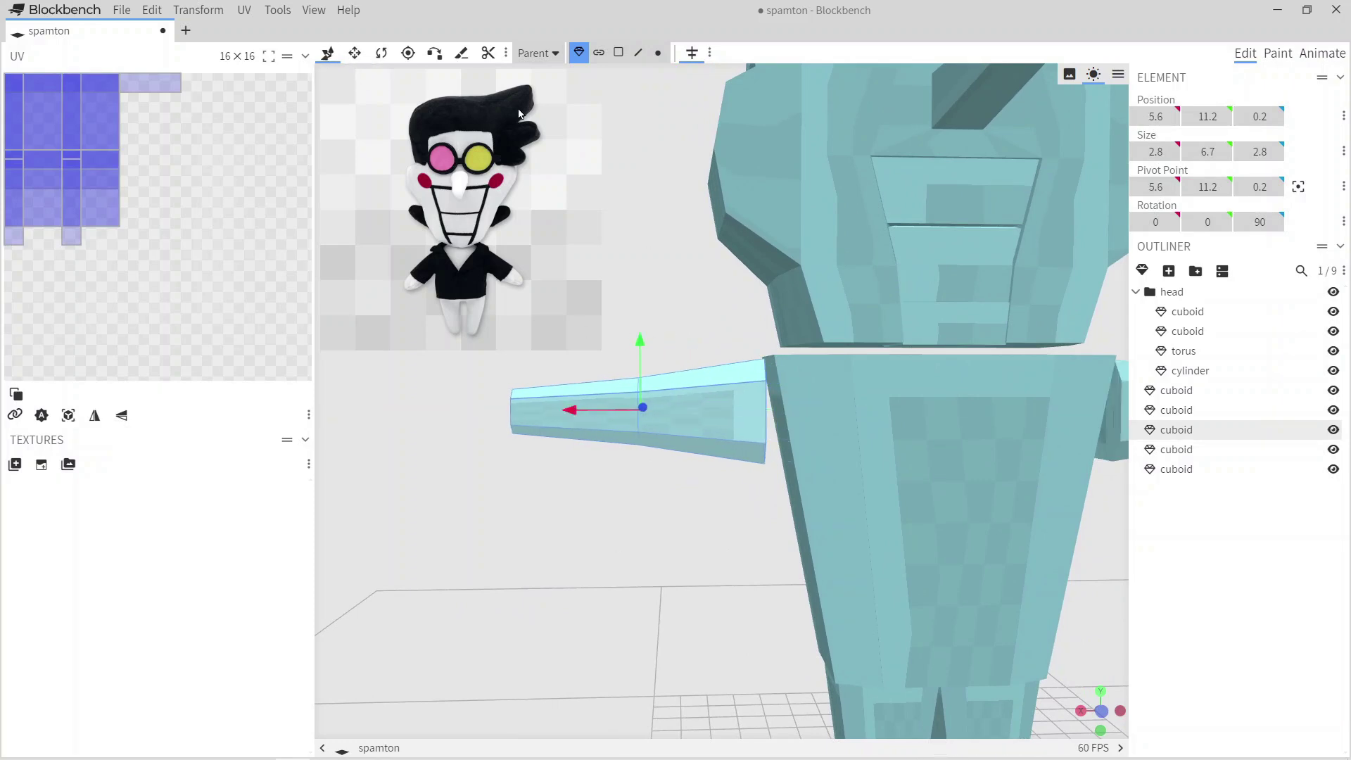
{"action": "left_click", "coordinate": [381, 53]}
{"action": "left_click_drag", "start_coordinate": [771, 365], "coordinate": [717, 265]}
Inset the arm's top shoulder faces by 50 and widen the inner faces to 2.4.
{"action": "key", "text": "3"}
{"action": "left_click", "coordinate": [699, 377]}
{"action": "scroll", "coordinate": [700, 386], "scroll_direction": "up", "scroll_amount": 2}
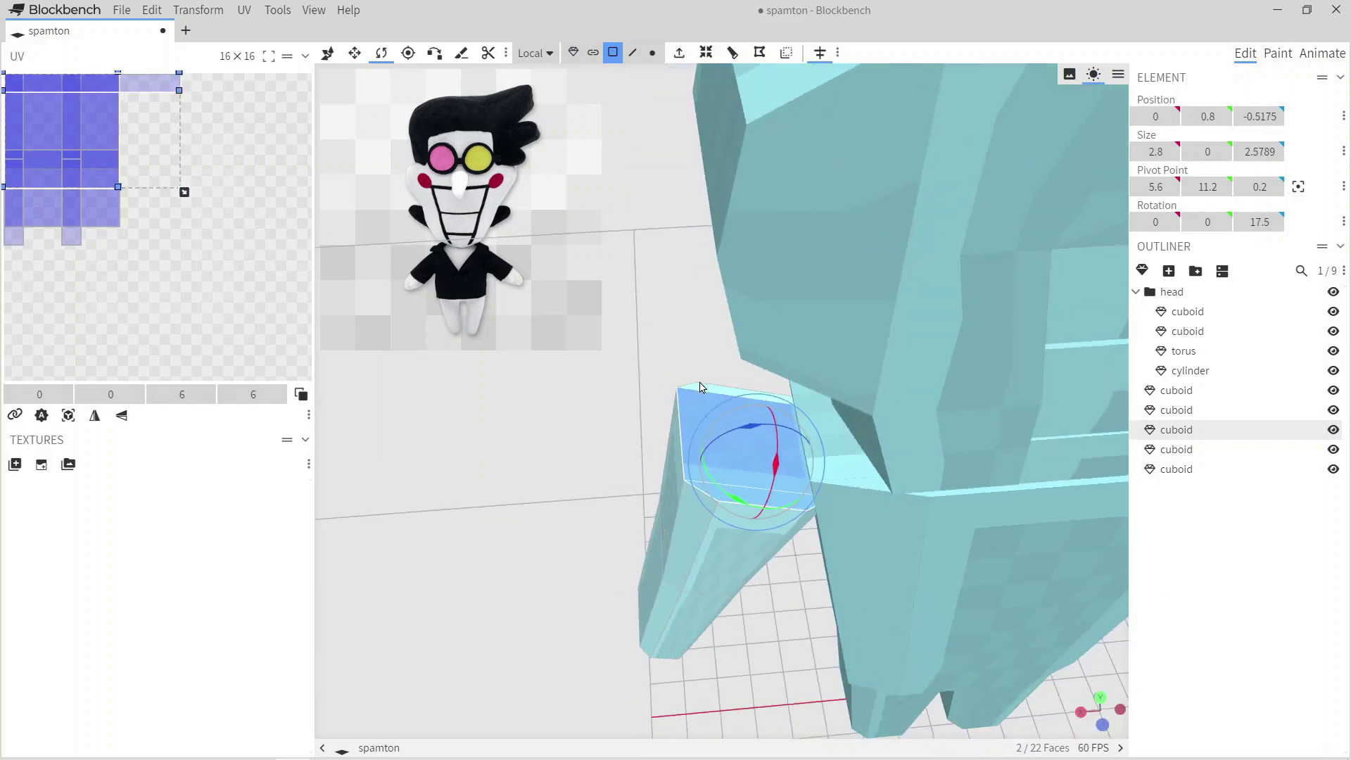
{"action": "left_click", "coordinate": [706, 54]}
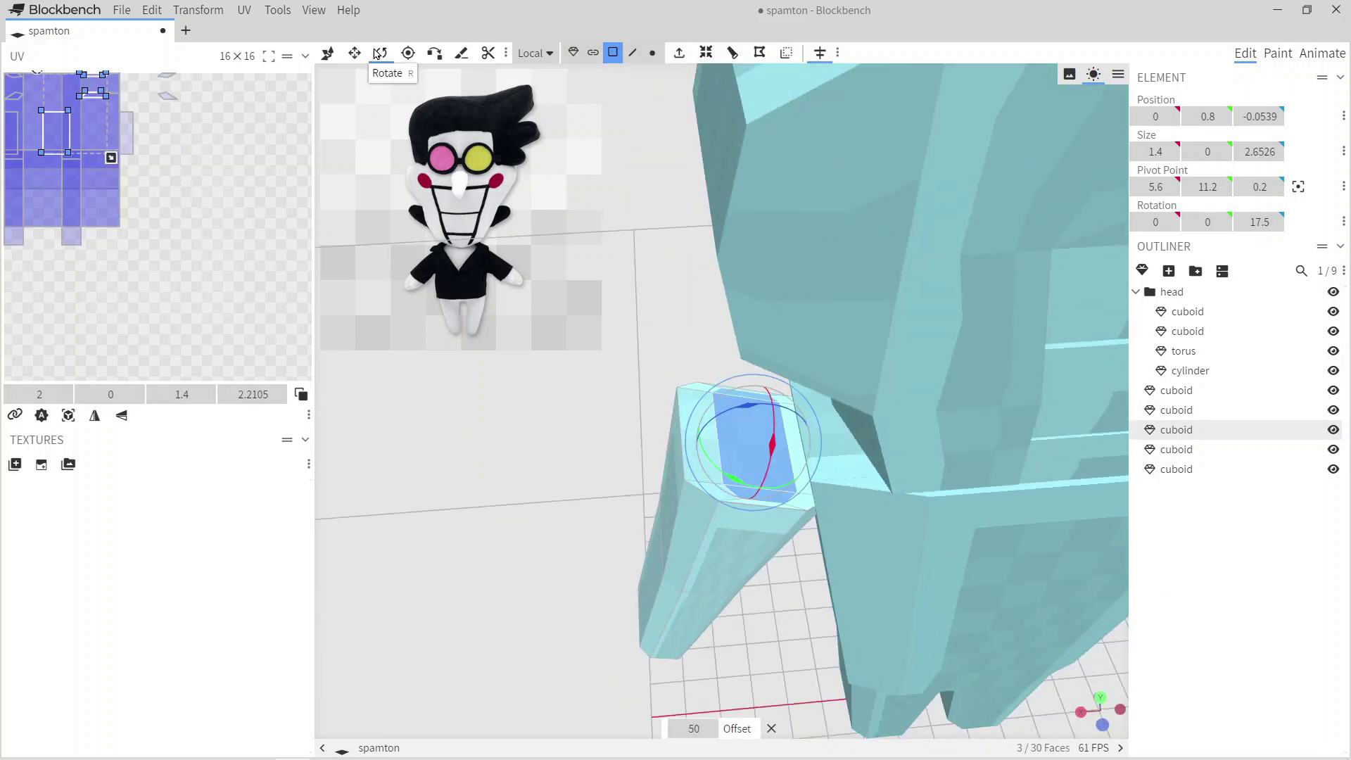
{"action": "left_click_drag", "start_coordinate": [656, 437], "coordinate": [309, 14]}
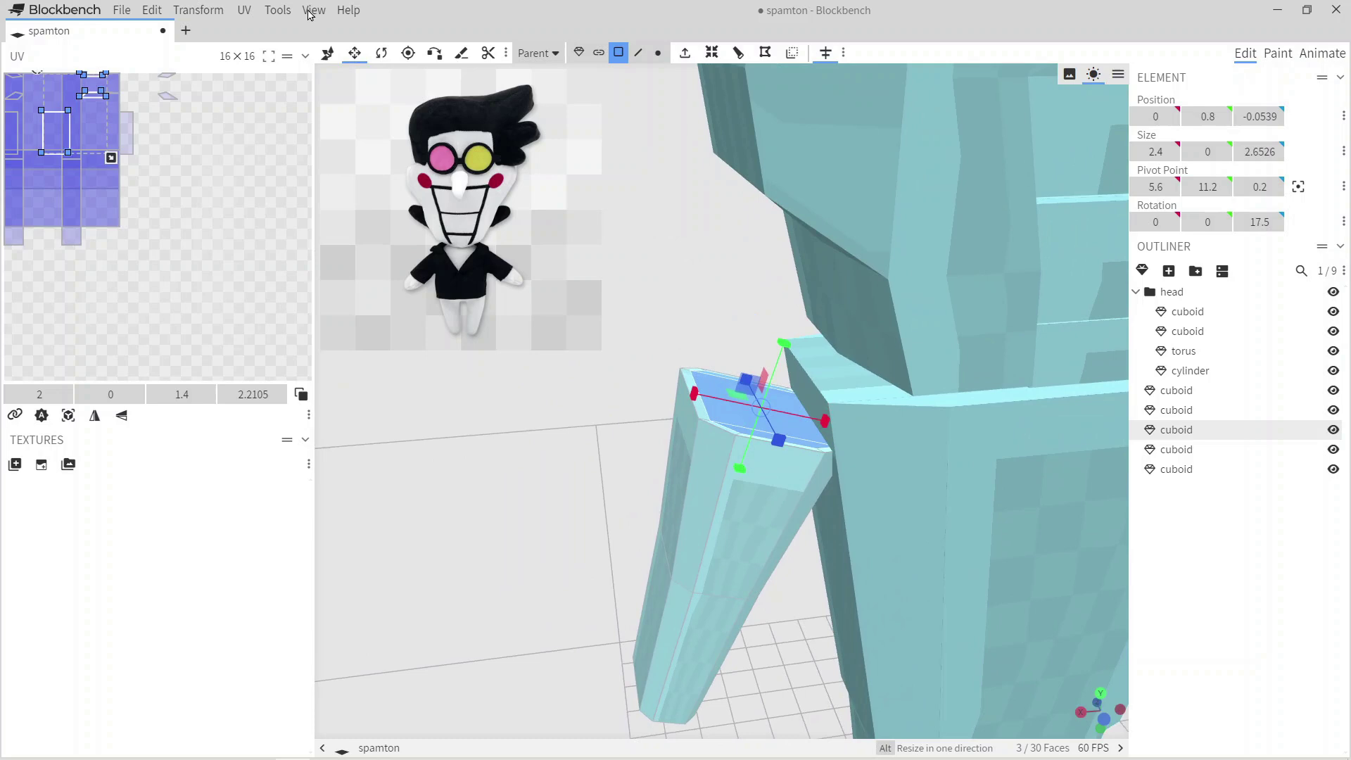
Extrude the shoulder's inner faces upward and shrink them to 1.4 × 2.2526 to round off the shoulder.
{"action": "left_click_drag", "start_coordinate": [619, 174], "coordinate": [591, 313]}
{"action": "left_click_drag", "start_coordinate": [690, 360], "coordinate": [687, 283]}
{"action": "left_click", "coordinate": [686, 54]}
{"action": "left_click_drag", "start_coordinate": [752, 256], "coordinate": [752, 299]}
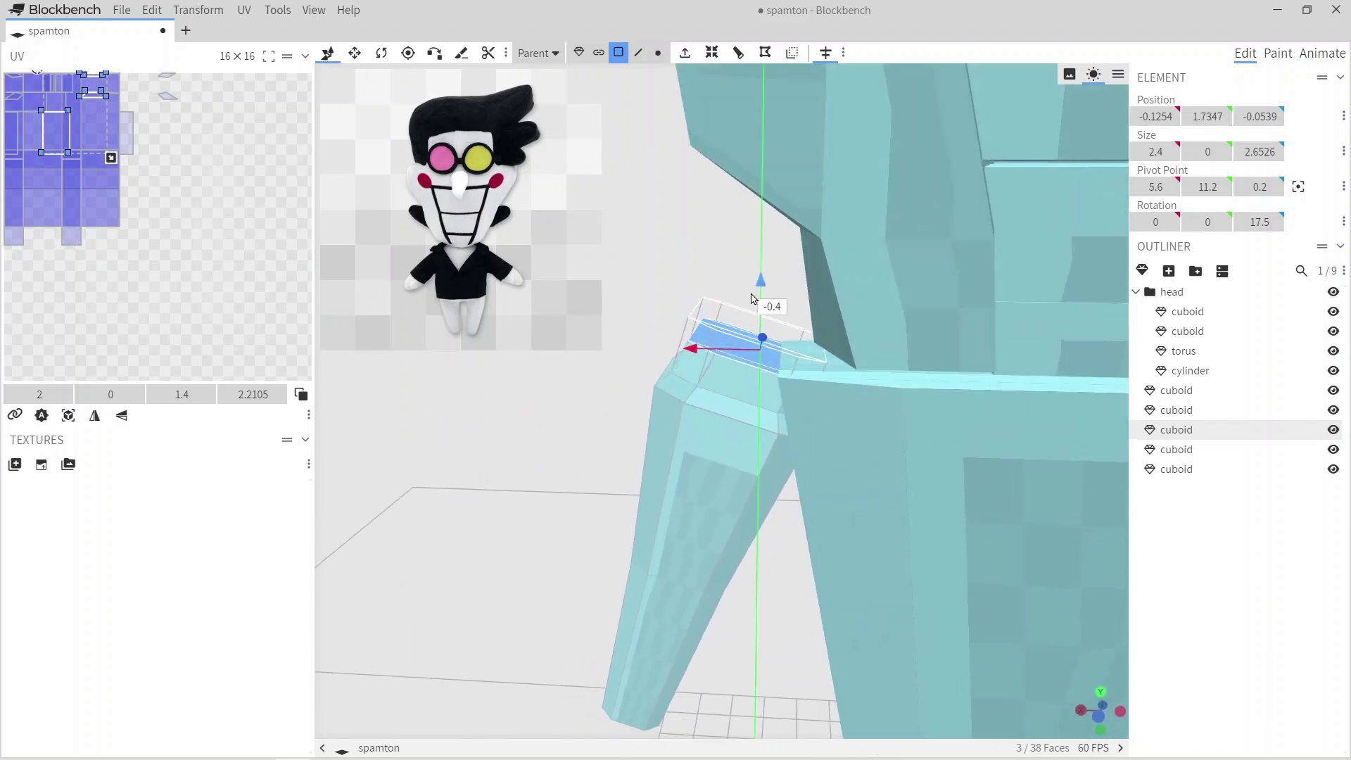
{"action": "left_click_drag", "start_coordinate": [706, 343], "coordinate": [704, 342]}
{"action": "left_click_drag", "start_coordinate": [704, 342], "coordinate": [524, 471]}
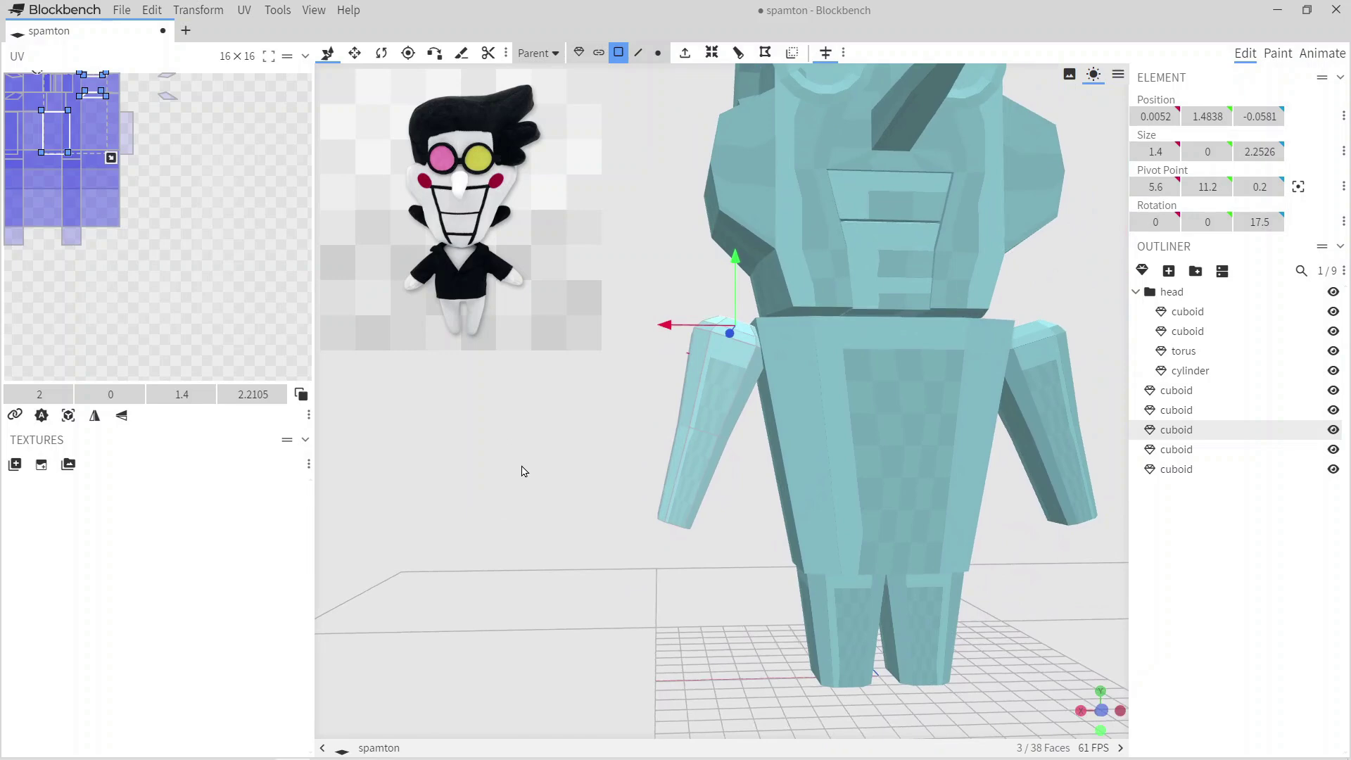
Add a cuboid mesh for the hand, move it beside the model to x = 11 and set its height to 2.
{"action": "scroll", "coordinate": [879, 555], "scroll_direction": "down", "scroll_amount": 3}
{"action": "left_click", "coordinate": [926, 600]}
{"action": "left_click", "coordinate": [1141, 271]}
{"action": "left_click", "coordinate": [665, 118]}
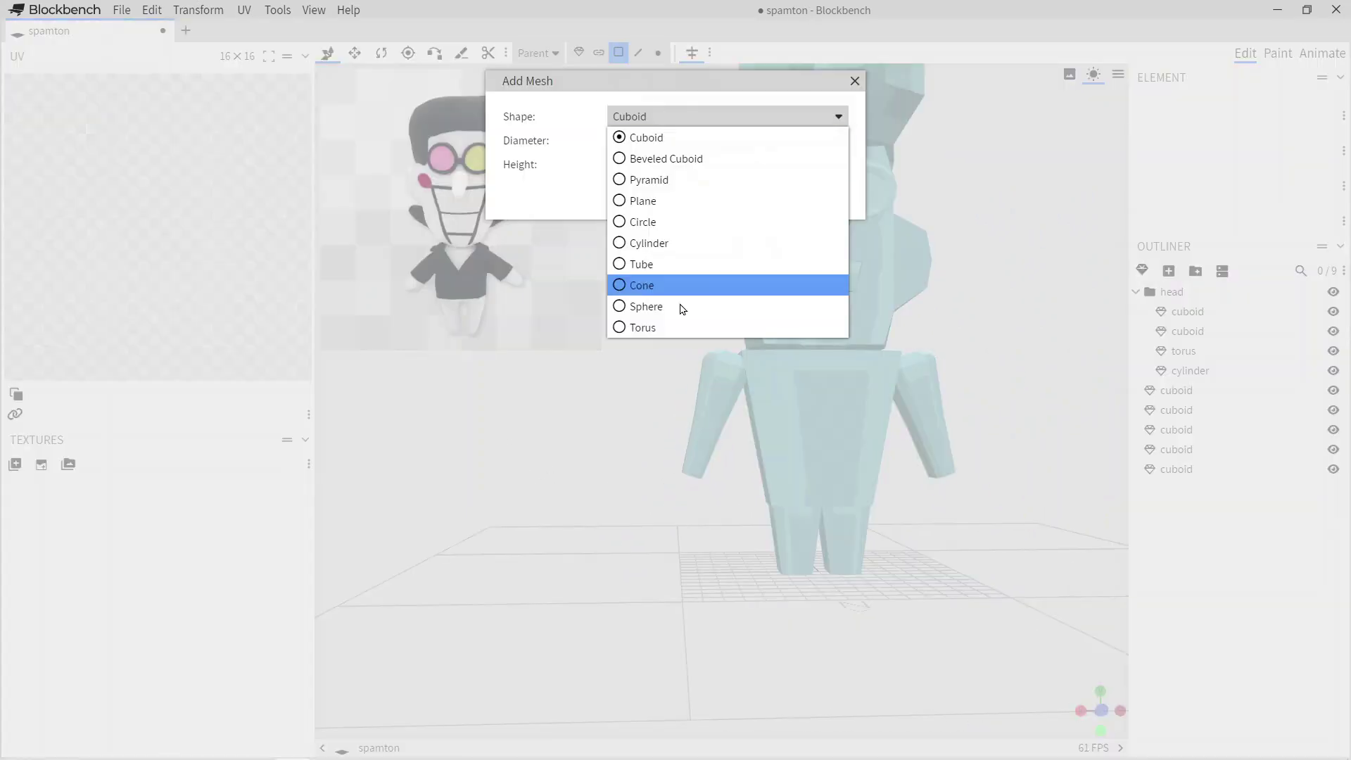
{"action": "key", "text": "Return"}
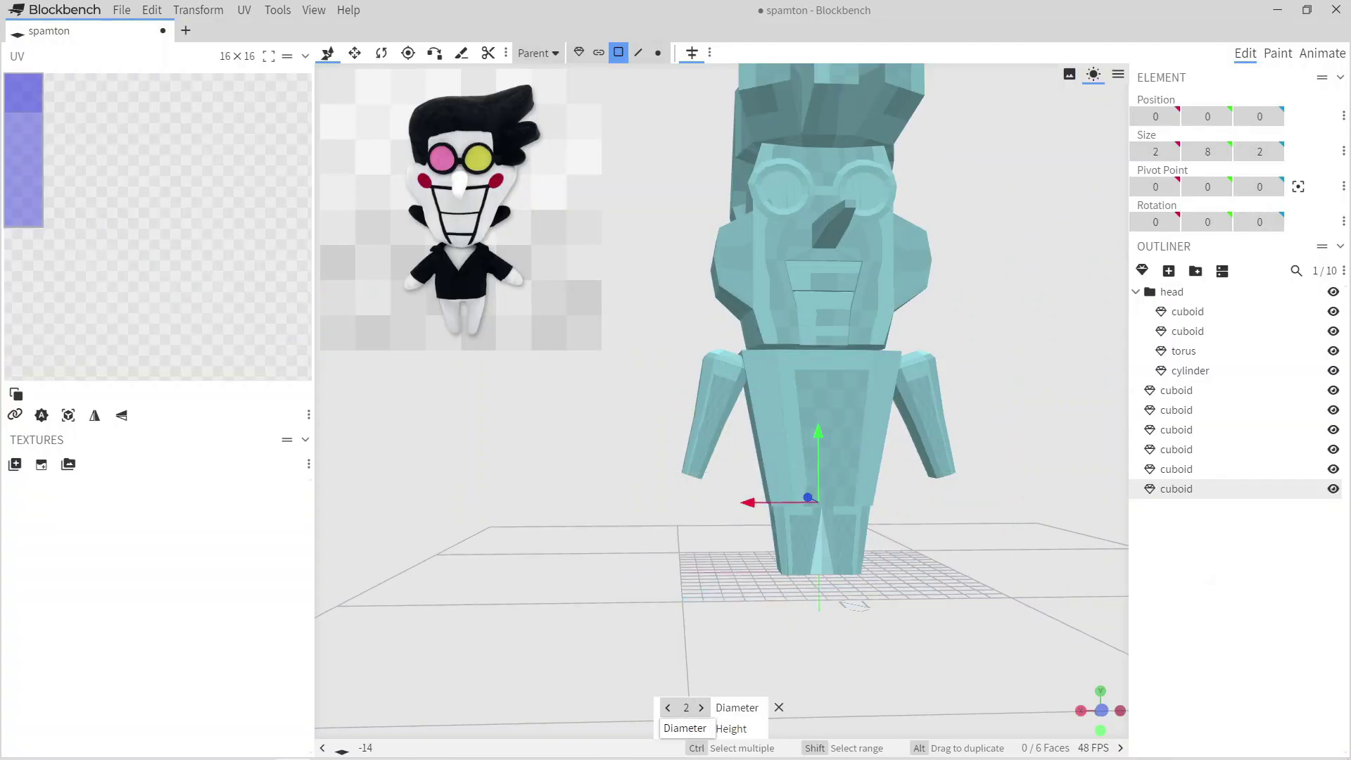
{"action": "left_click_drag", "start_coordinate": [761, 502], "coordinate": [571, 528]}
{"action": "left_click_drag", "start_coordinate": [611, 439], "coordinate": [613, 470]}
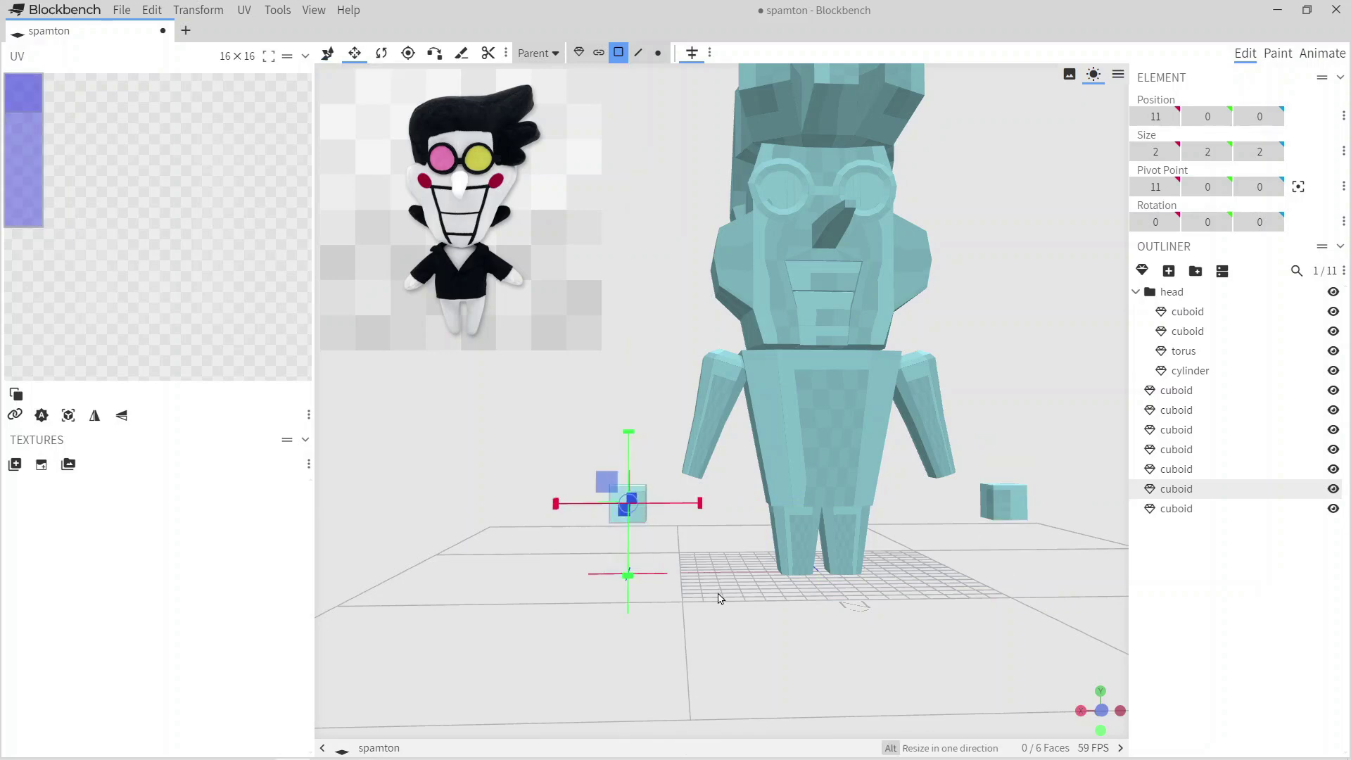
Flatten the hand cuboid to a height of 0.8 and lengthen it to 3.5 along X.
{"action": "scroll", "coordinate": [569, 420], "scroll_direction": "up", "scroll_amount": 3}
{"action": "left_click_drag", "start_coordinate": [588, 652], "coordinate": [634, 598]}
{"action": "left_click", "coordinate": [670, 546]}
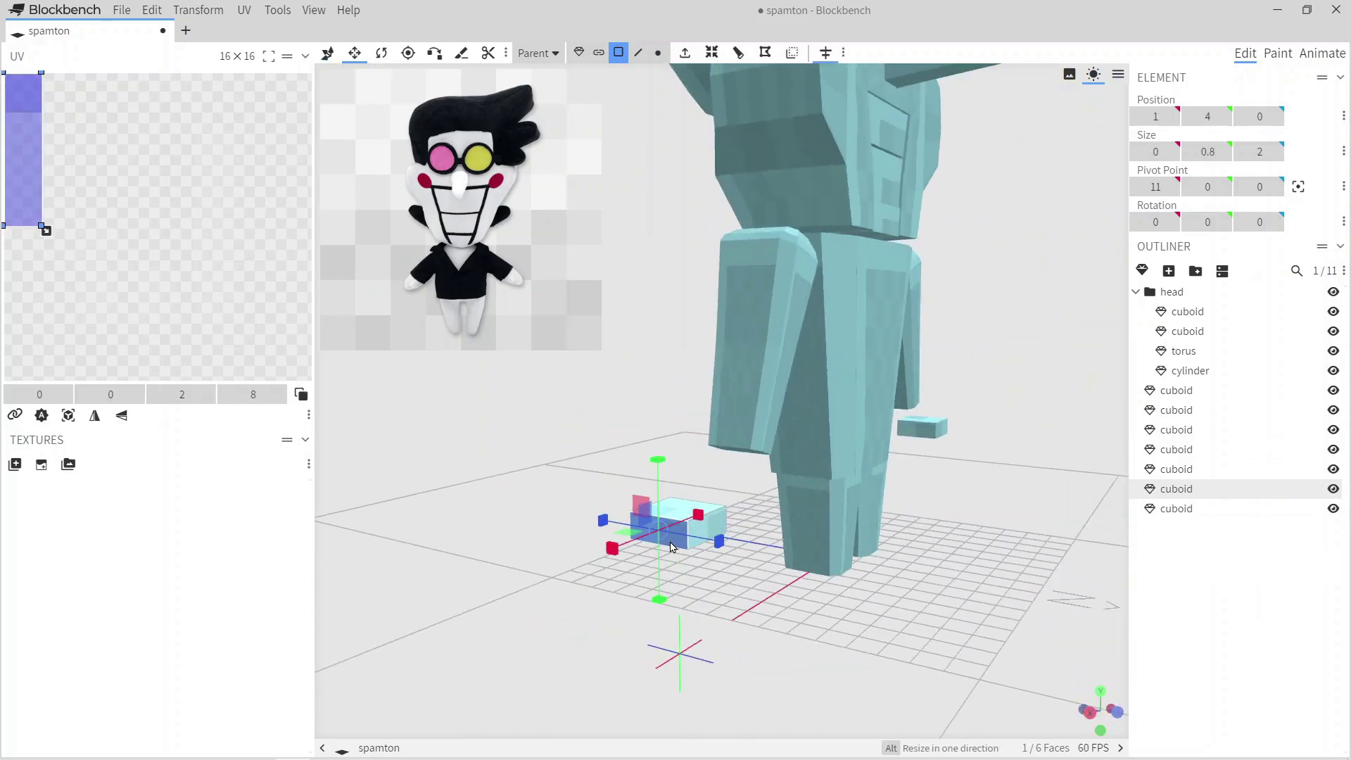
{"action": "scroll", "coordinate": [744, 528], "scroll_direction": "down", "scroll_amount": 3}
{"action": "left_click_drag", "start_coordinate": [744, 527], "coordinate": [762, 528]}
{"action": "scroll", "coordinate": [763, 528], "scroll_direction": "up", "scroll_amount": 3}
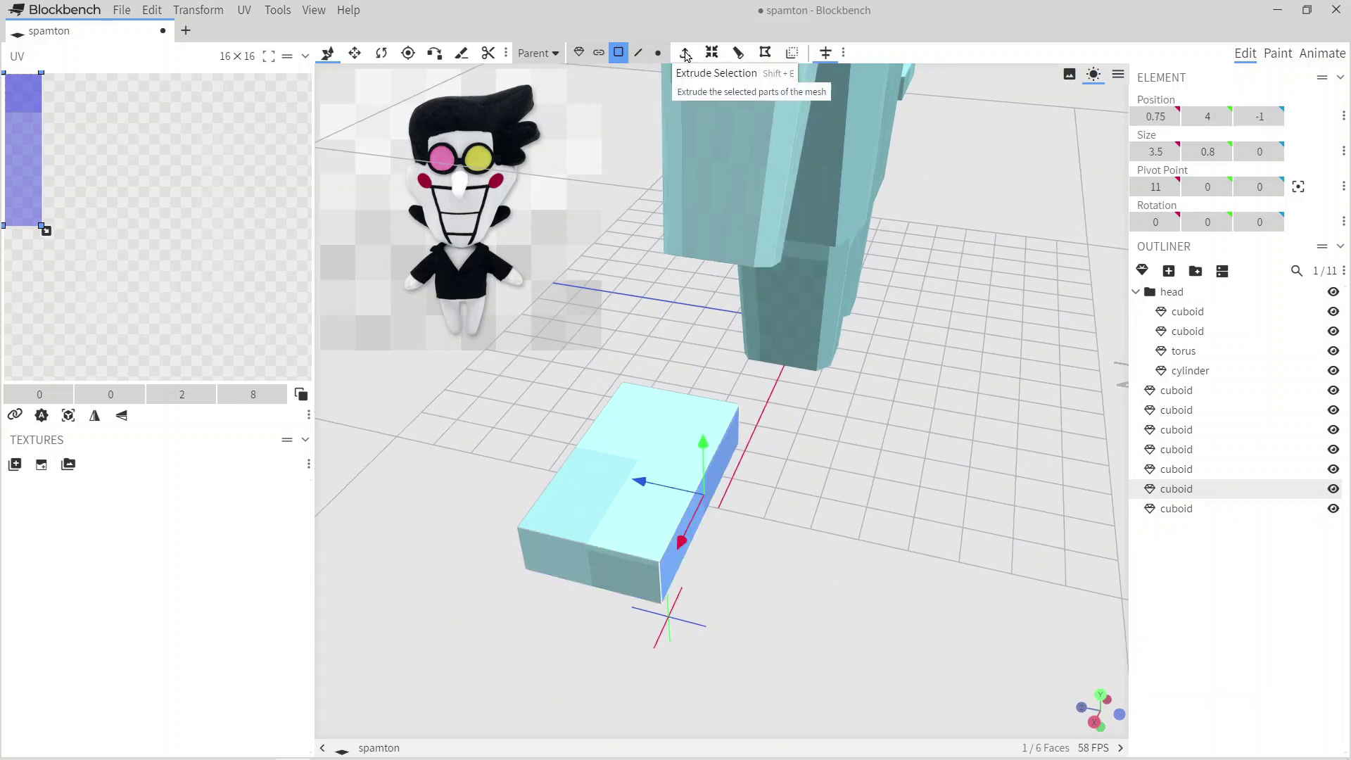
Add a loop cut across the hand at offset 2.75 and extrude the narrow side face by 1 as a thumb.
{"action": "left_click", "coordinate": [738, 53]}
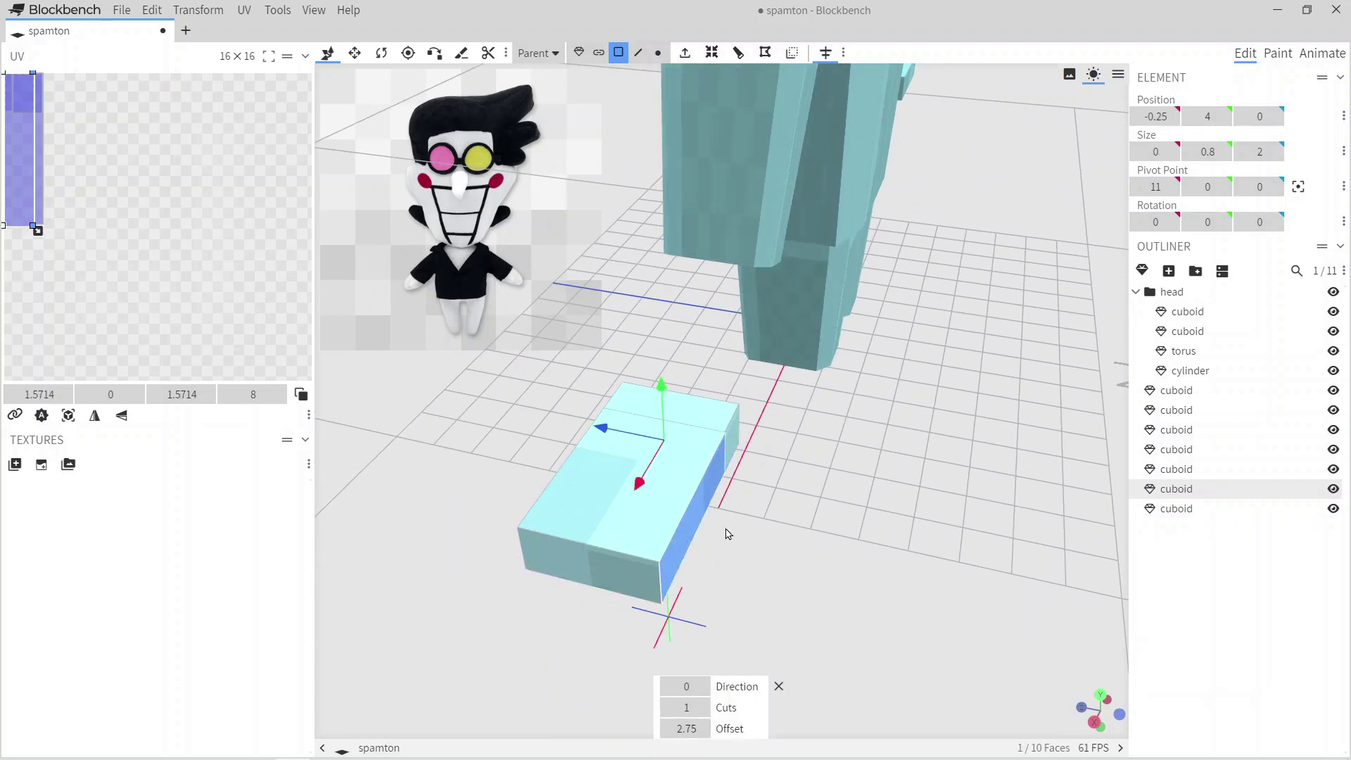
{"action": "left_click", "coordinate": [684, 52]}
{"action": "left_click_drag", "start_coordinate": [893, 498], "coordinate": [714, 111]}
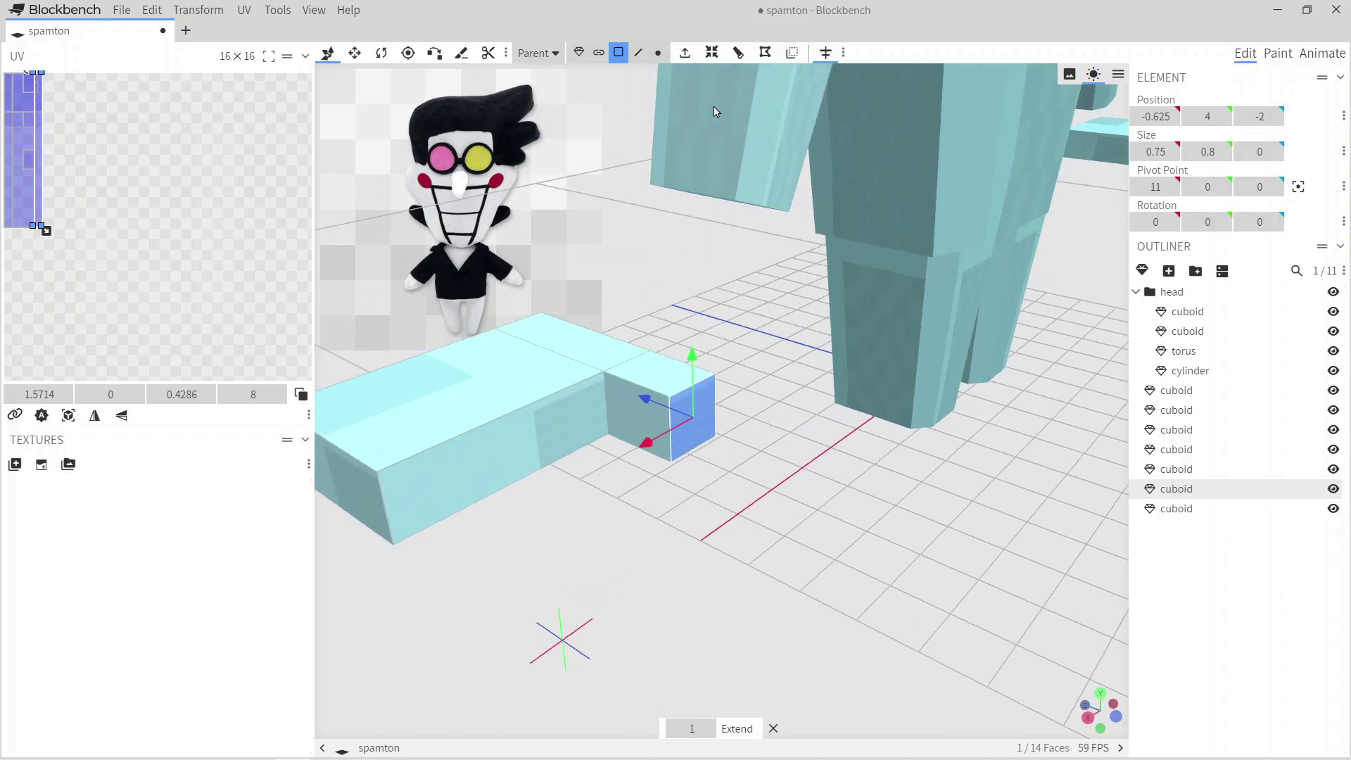
Bevel the thumb tip, then inset the hand's outer end face and resize the inner face to 0.4 × 1.8.
{"action": "left_click", "coordinate": [706, 53]}
{"action": "left_click_drag", "start_coordinate": [377, 512], "coordinate": [519, 536]}
{"action": "left_click", "coordinate": [519, 536]}
{"action": "key", "text": "ctrl+r"}
{"action": "key", "text": "ctrl+z"}
{"action": "key", "text": "i"}
{"action": "scroll", "coordinate": [523, 584], "scroll_direction": "up", "scroll_amount": 3}
{"action": "left_click_drag", "start_coordinate": [523, 585], "coordinate": [517, 589]}
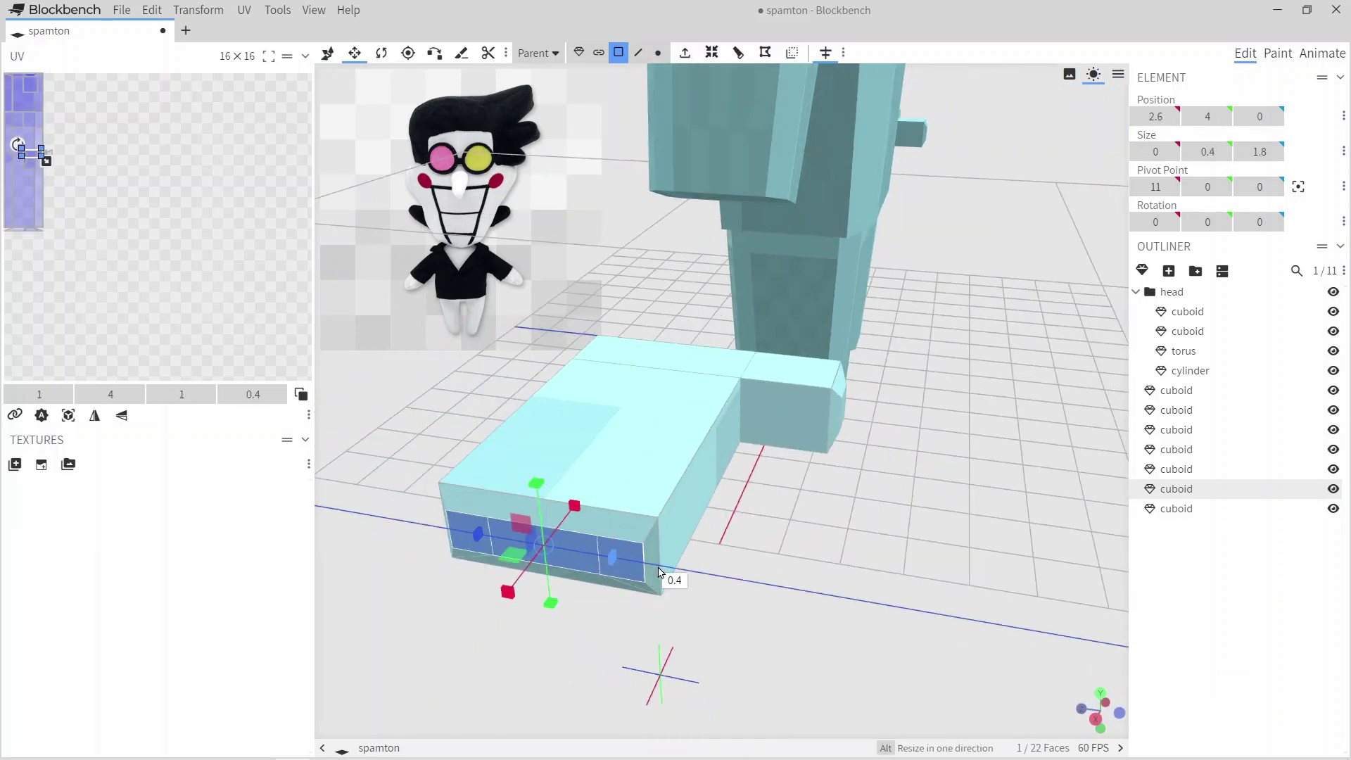
{"action": "left_click_drag", "start_coordinate": [872, 582], "coordinate": [569, 520]}
{"action": "left_click_drag", "start_coordinate": [654, 513], "coordinate": [795, 584]}
Select the hand's end vertices and reshape them, bringing the overall hand size to 3.6 × 1 × 3.1.
{"action": "left_click", "coordinate": [658, 53]}
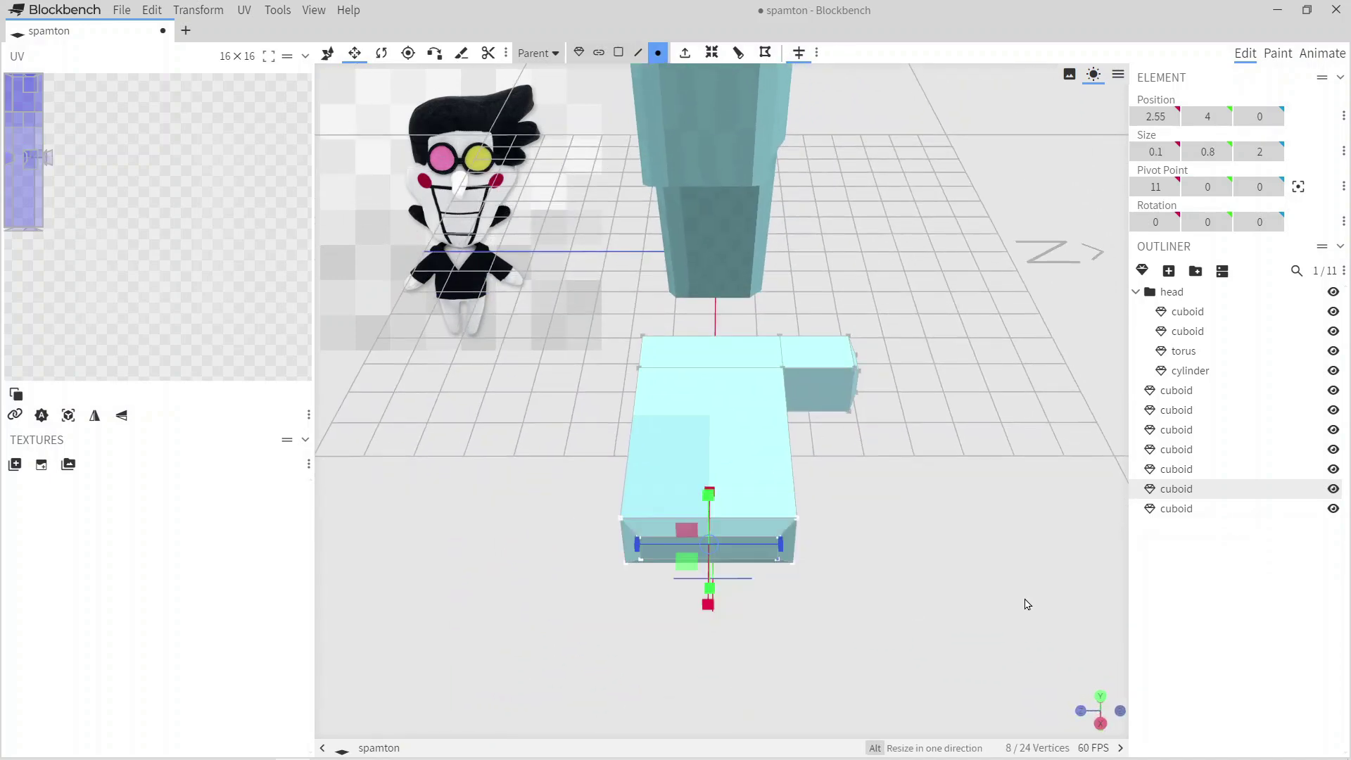
{"action": "left_click_drag", "start_coordinate": [1025, 604], "coordinate": [703, 351]}
{"action": "left_click_drag", "start_coordinate": [451, 330], "coordinate": [790, 477]}
{"action": "left_click", "coordinate": [844, 392]}
Move the whole hand below the arm to x = 7, y = 4 and rotate it -40° on Z.
{"action": "left_click", "coordinate": [578, 53]}
{"action": "left_click_drag", "start_coordinate": [668, 422], "coordinate": [461, 408]}
{"action": "left_click_drag", "start_coordinate": [703, 346], "coordinate": [757, 619]}
{"action": "key", "text": "r"}
{"action": "left_click_drag", "start_coordinate": [794, 451], "coordinate": [840, 408]}
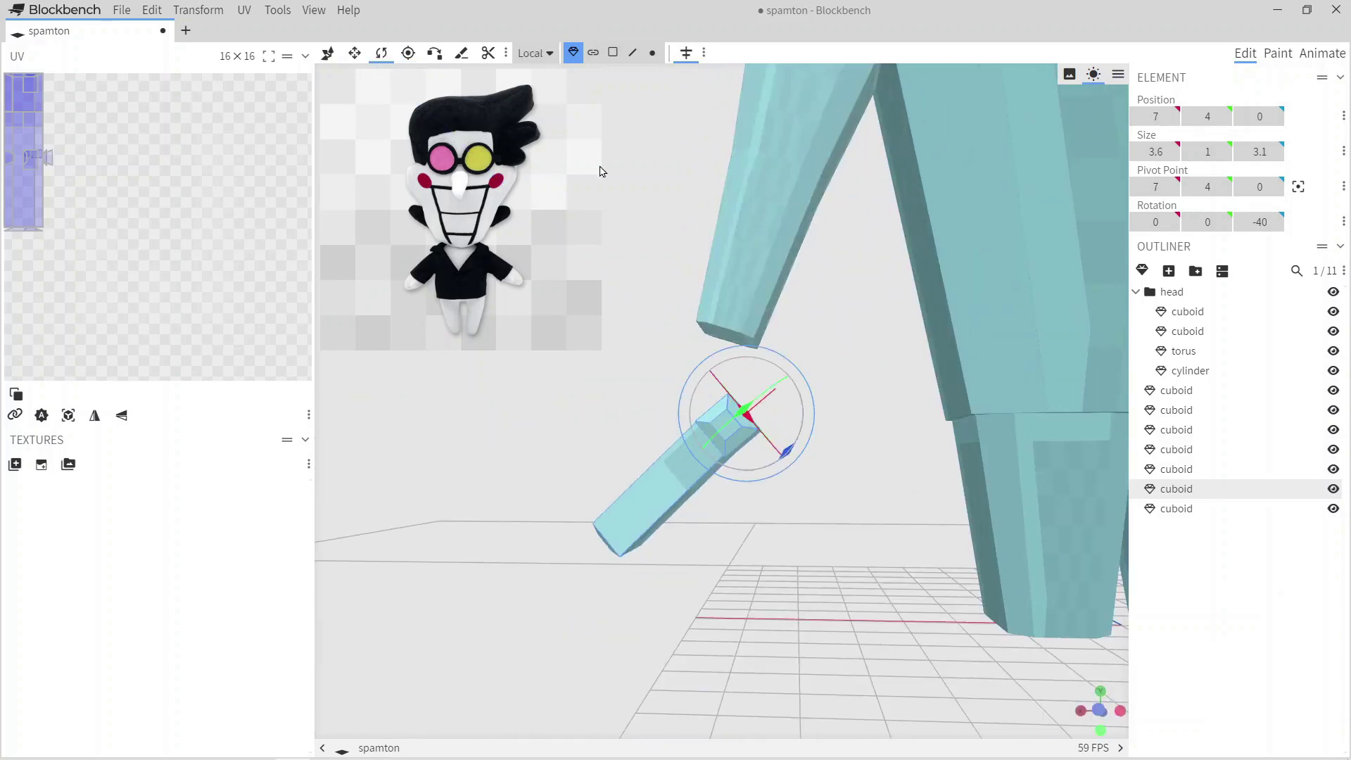
Raise the hand onto the arm's lower end at about x = 7.2, y = 5.8.
{"action": "key", "text": "v"}
{"action": "left_click_drag", "start_coordinate": [696, 394], "coordinate": [798, 436]}
{"action": "scroll", "coordinate": [798, 436], "scroll_direction": "down", "scroll_amount": 3}
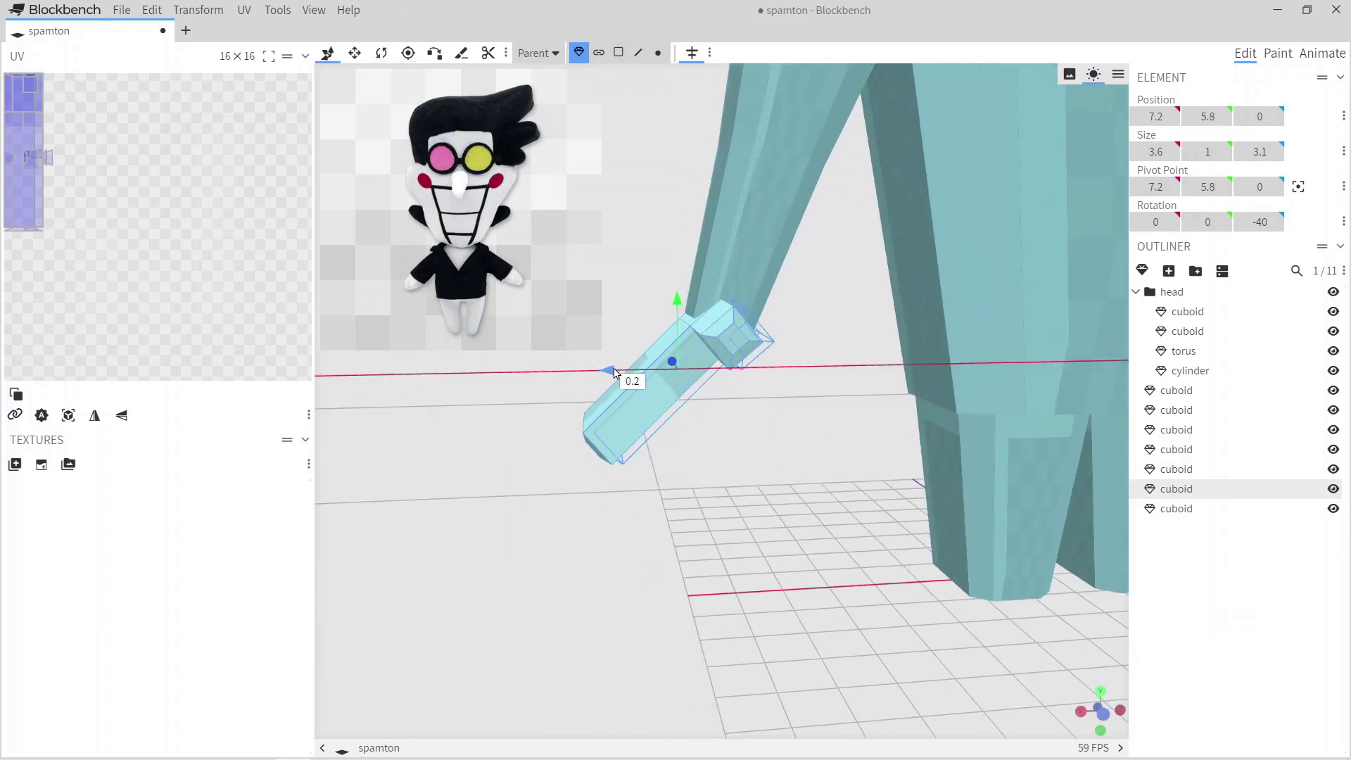
{"action": "left_click_drag", "start_coordinate": [633, 380], "coordinate": [733, 452]}
Select the head group and lower it slightly onto the torso.
{"action": "scroll", "coordinate": [929, 557], "scroll_direction": "up", "scroll_amount": 3}
{"action": "left_click", "coordinate": [1150, 300]}
{"action": "left_click_drag", "start_coordinate": [761, 121], "coordinate": [765, 138]}
{"action": "scroll", "coordinate": [925, 347], "scroll_direction": "down", "scroll_amount": 5}
{"action": "mouse_move", "coordinate": [922, 352]}
{"action": "left_mouse_down"}
{"action": "mouse_move", "coordinate": [689, 355]}
{"action": "mouse_move", "coordinate": [905, 337]}
{"action": "left_mouse_up"}
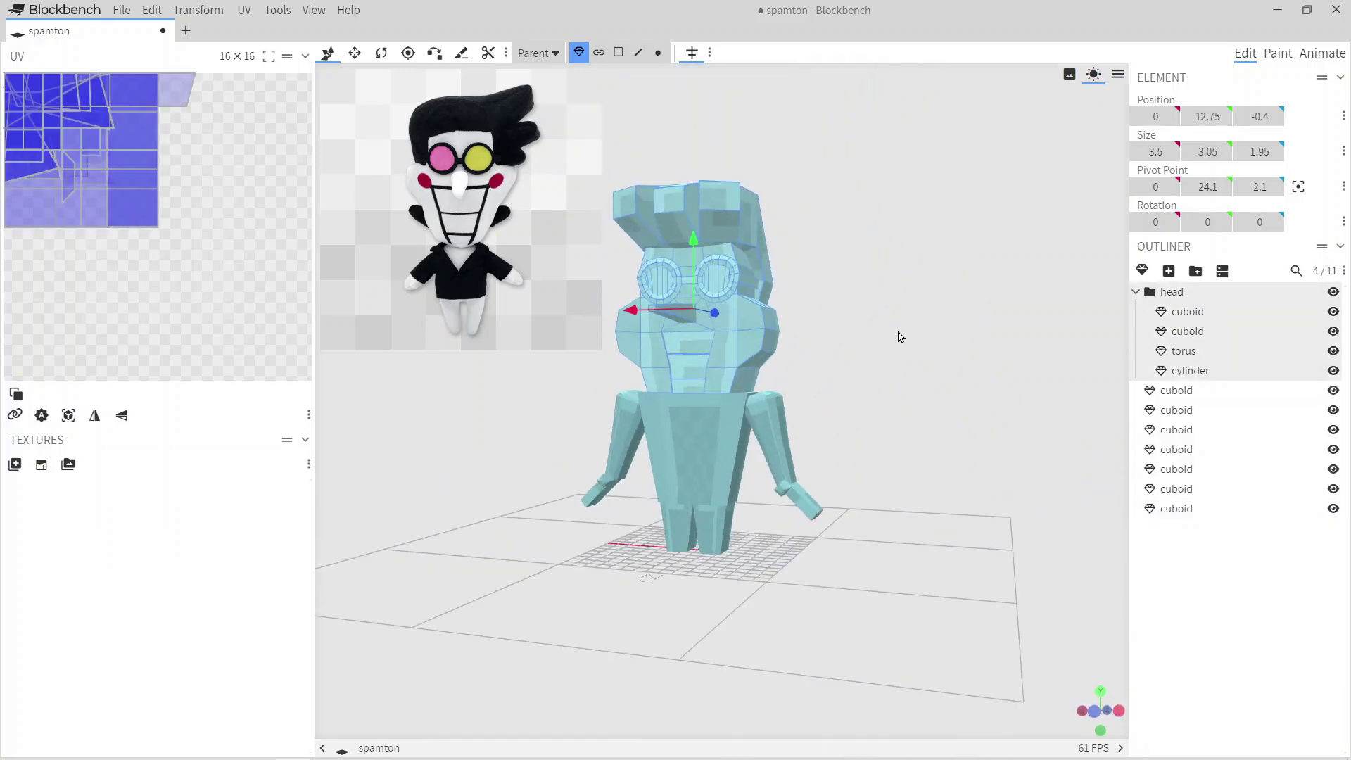
Create a 64x texture template named KROMER for all parts except one side's mirrored leg, arm and hand.
{"action": "key", "text": "ctrl+a"}
{"action": "left_click", "coordinate": [782, 439], "text": "ctrl"}
{"action": "left_click", "coordinate": [795, 501], "text": "ctrl"}
{"action": "left_click", "coordinate": [42, 464]}
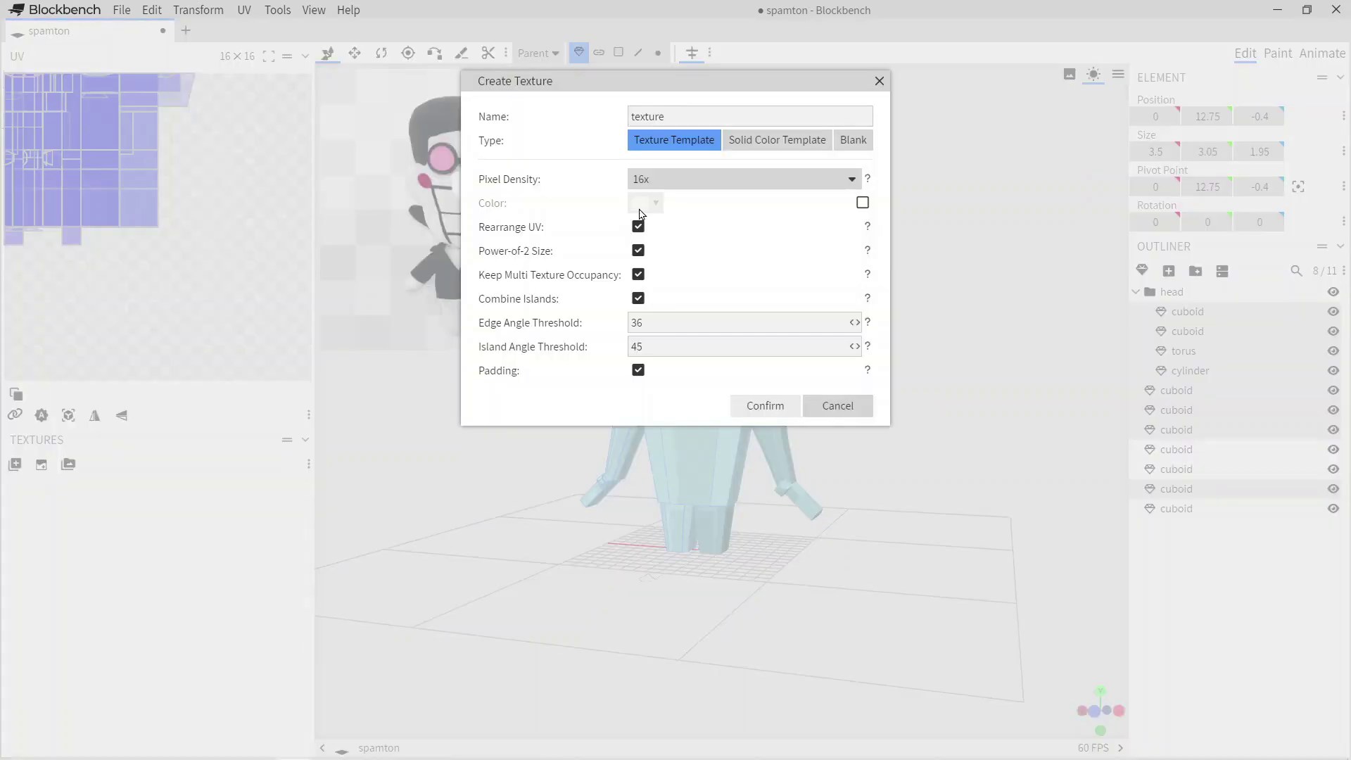
{"action": "left_click", "coordinate": [764, 405]}
{"action": "left_click_drag", "start_coordinate": [771, 588], "coordinate": [829, 602]}
{"action": "scroll", "coordinate": [829, 603], "scroll_direction": "up", "scroll_amount": 6}
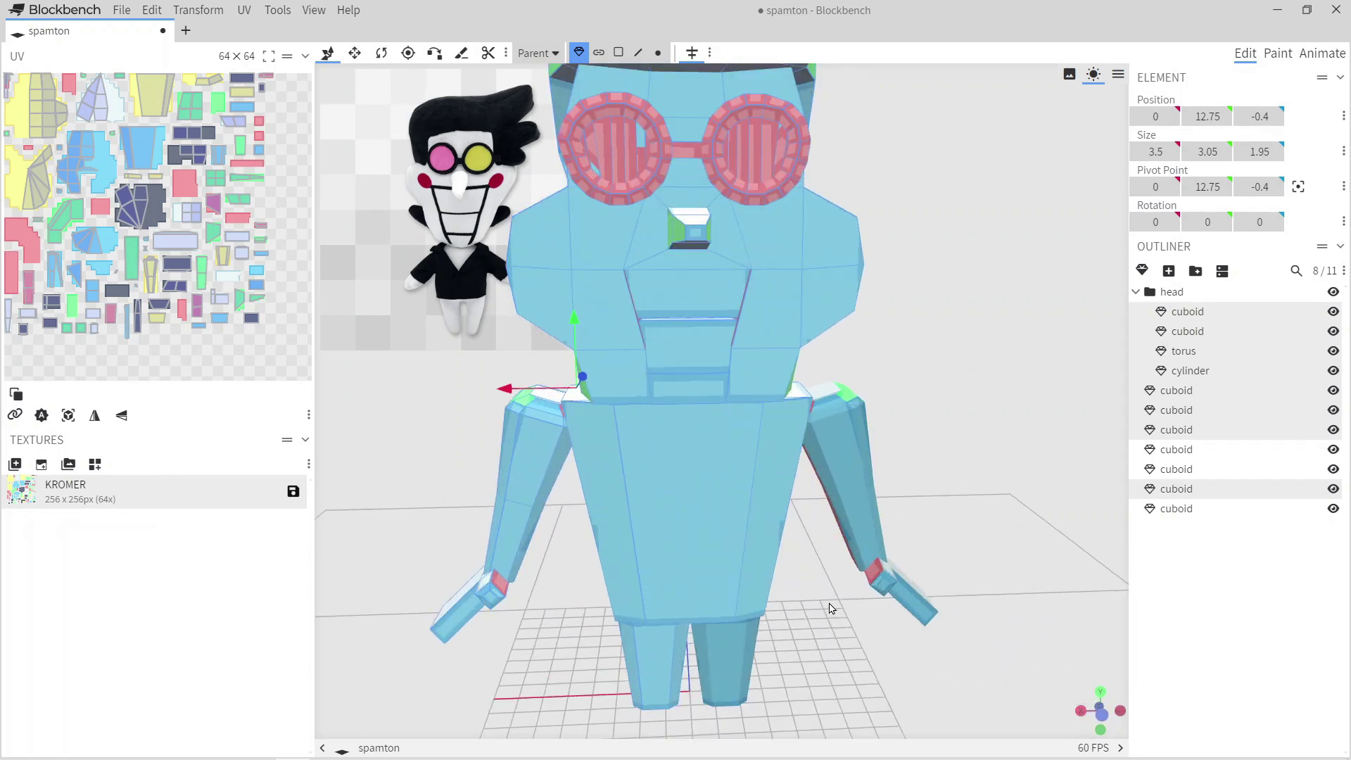
Try to fill the glasses with yellow #ffff00 in Paint mode and undo the fill.
{"action": "left_click", "coordinate": [1277, 52]}
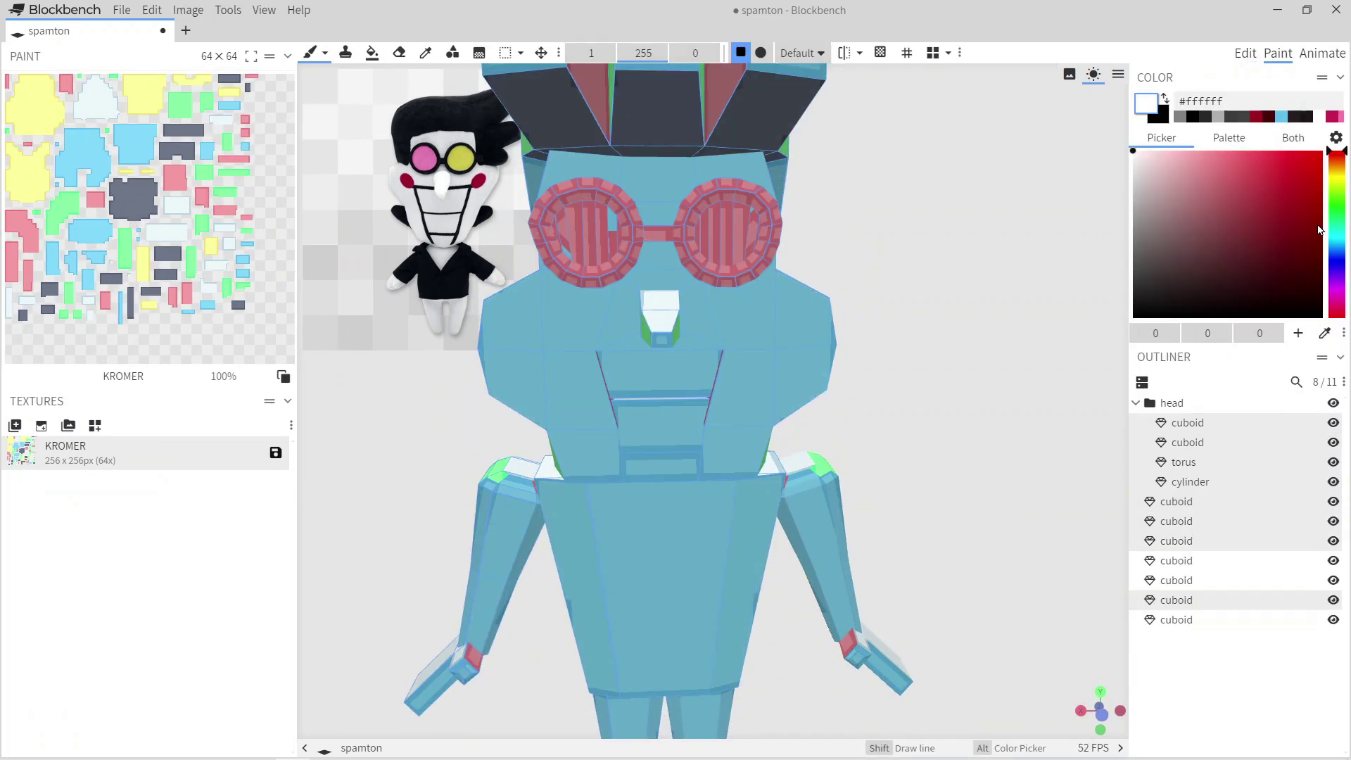
{"action": "left_click", "coordinate": [1336, 181]}
{"action": "mouse_move", "coordinate": [1335, 184]}
{"action": "left_mouse_down"}
{"action": "mouse_move", "coordinate": [1336, 156]}
{"action": "mouse_move", "coordinate": [1340, 188]}
{"action": "left_mouse_up"}
{"action": "type", "text": "f00"}
{"action": "left_click", "coordinate": [371, 55]}
{"action": "left_click", "coordinate": [607, 229]}
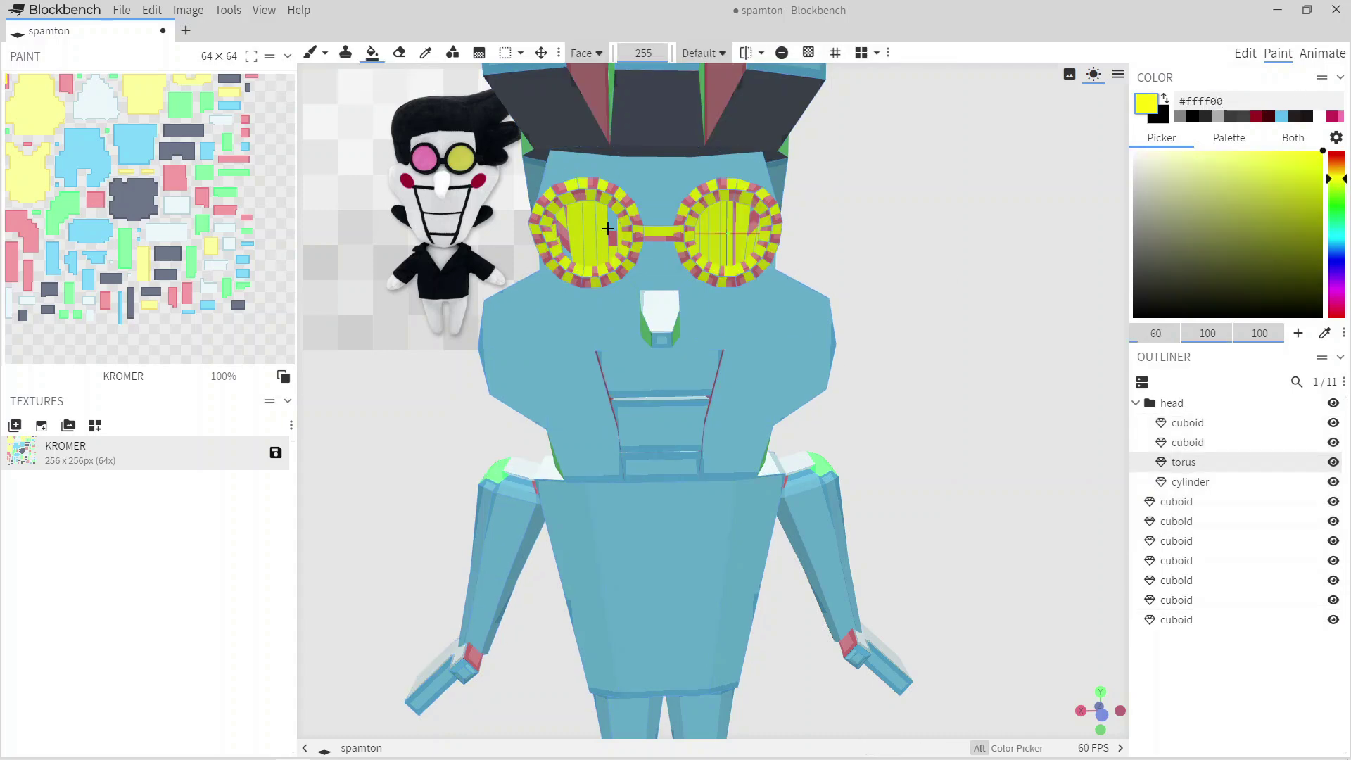
{"action": "key", "text": "ctrl+z"}
{"action": "scroll", "coordinate": [872, 324], "scroll_direction": "down", "scroll_amount": 3}
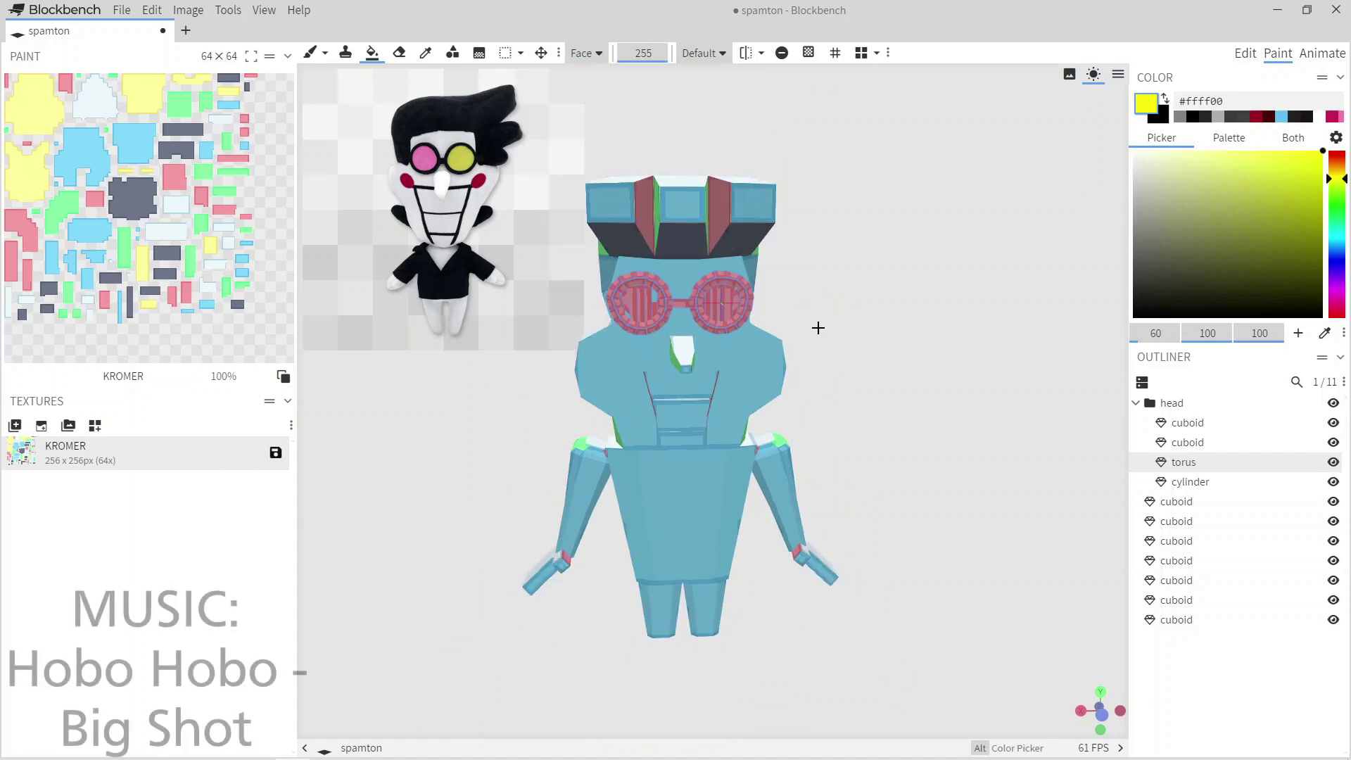
Return to Edit mode and create a separate 64x texture template named kretexture for the glasses.
{"action": "key", "text": "1"}
{"action": "right_click", "coordinate": [732, 299]}
{"action": "mouse_move", "coordinate": [809, 504]}
{"action": "left_click", "coordinate": [929, 503]}
{"action": "left_click", "coordinate": [40, 467]}
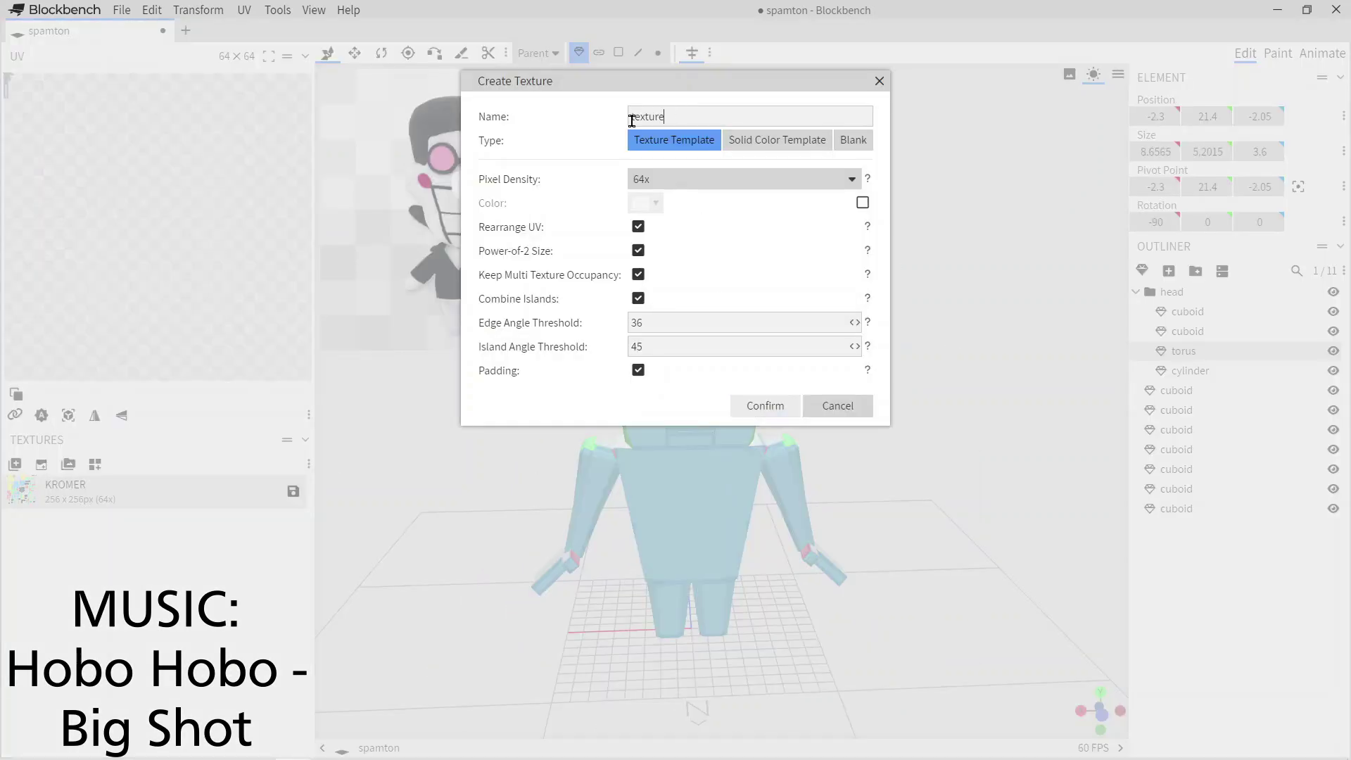
{"action": "left_click", "coordinate": [750, 396]}
{"action": "scroll", "coordinate": [890, 353], "scroll_direction": "up", "scroll_amount": 5}
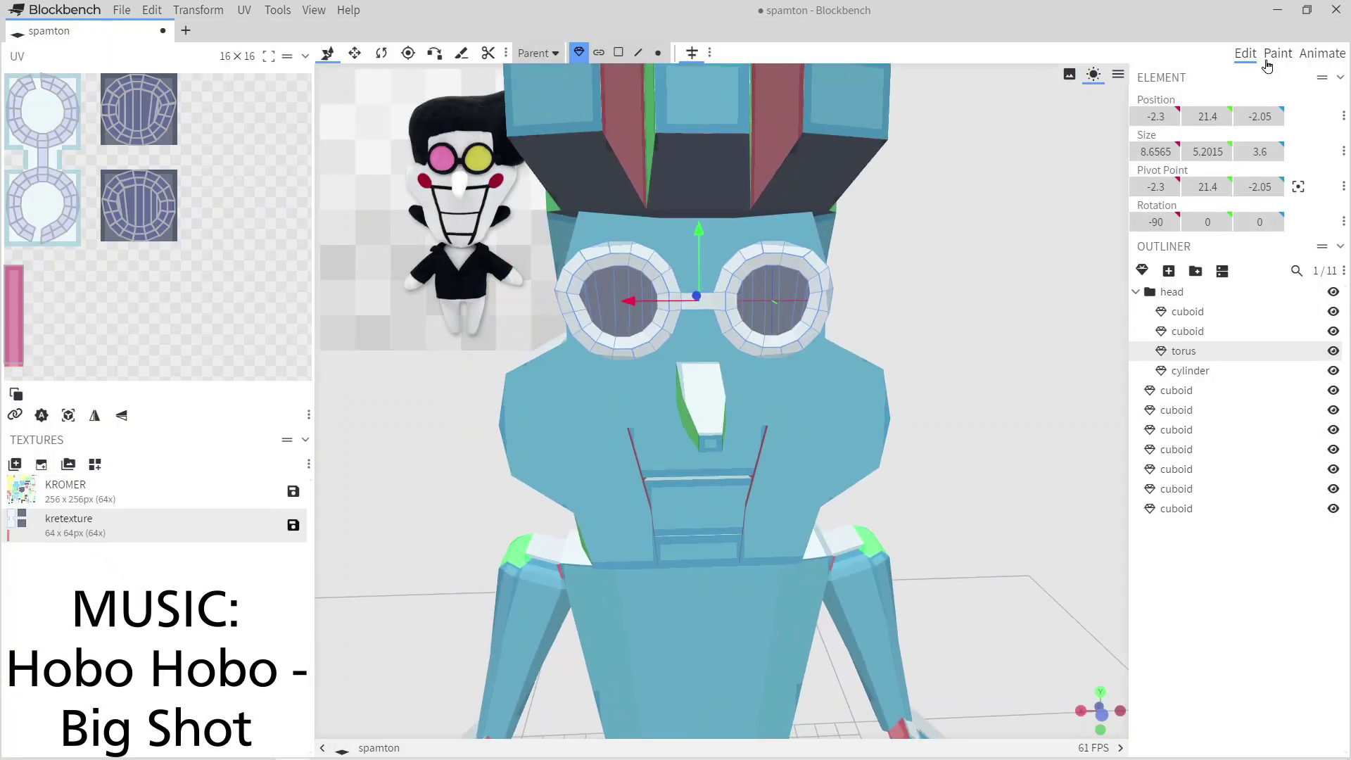
In Paint mode, fill the lens that is yellow in the reference and recolor it to #ffff5f using the Colors fill mode.
{"action": "key", "text": "2"}
{"action": "left_click", "coordinate": [607, 298]}
{"action": "key", "text": "ctrl+z"}
{"action": "left_click", "coordinate": [736, 294]}
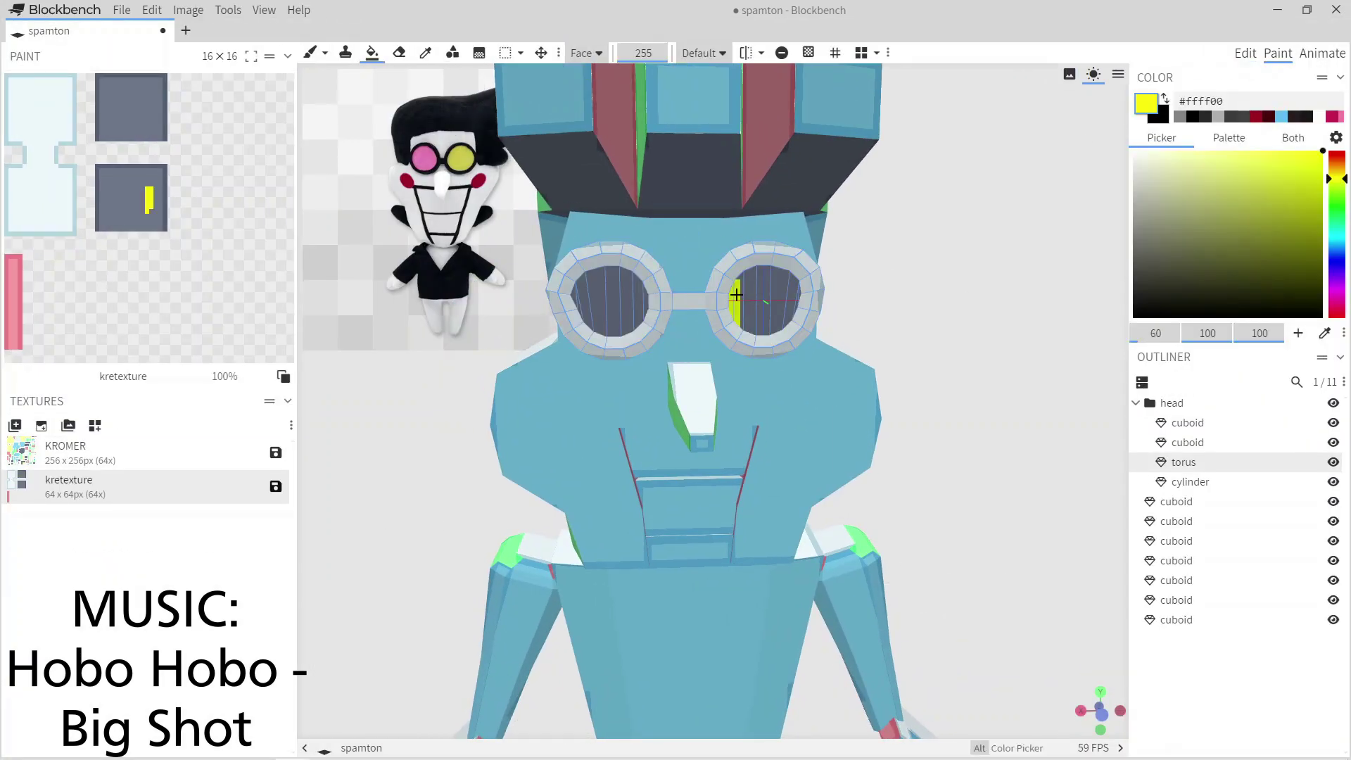
{"action": "left_click", "coordinate": [1251, 151]}
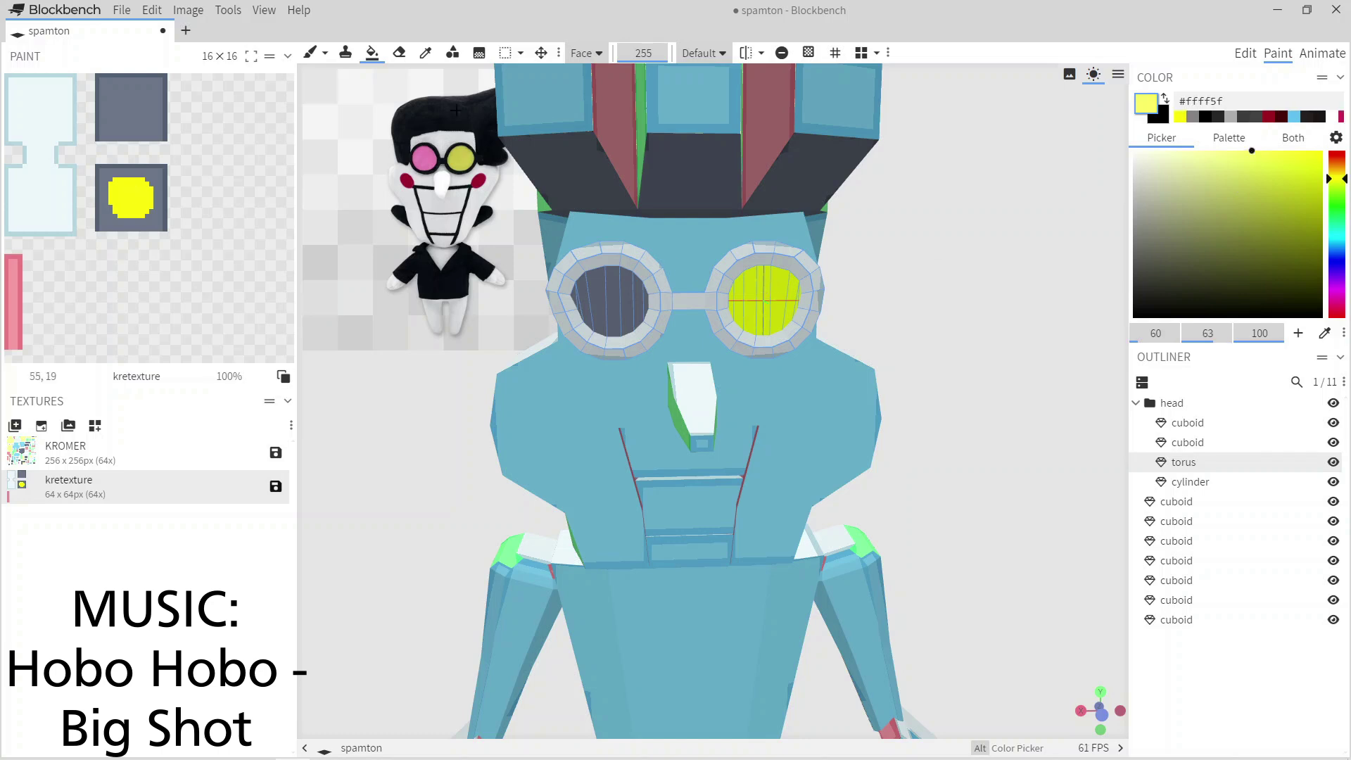
{"action": "left_click", "coordinate": [587, 53]}
{"action": "left_click", "coordinate": [595, 164]}
{"action": "left_click", "coordinate": [130, 194]}
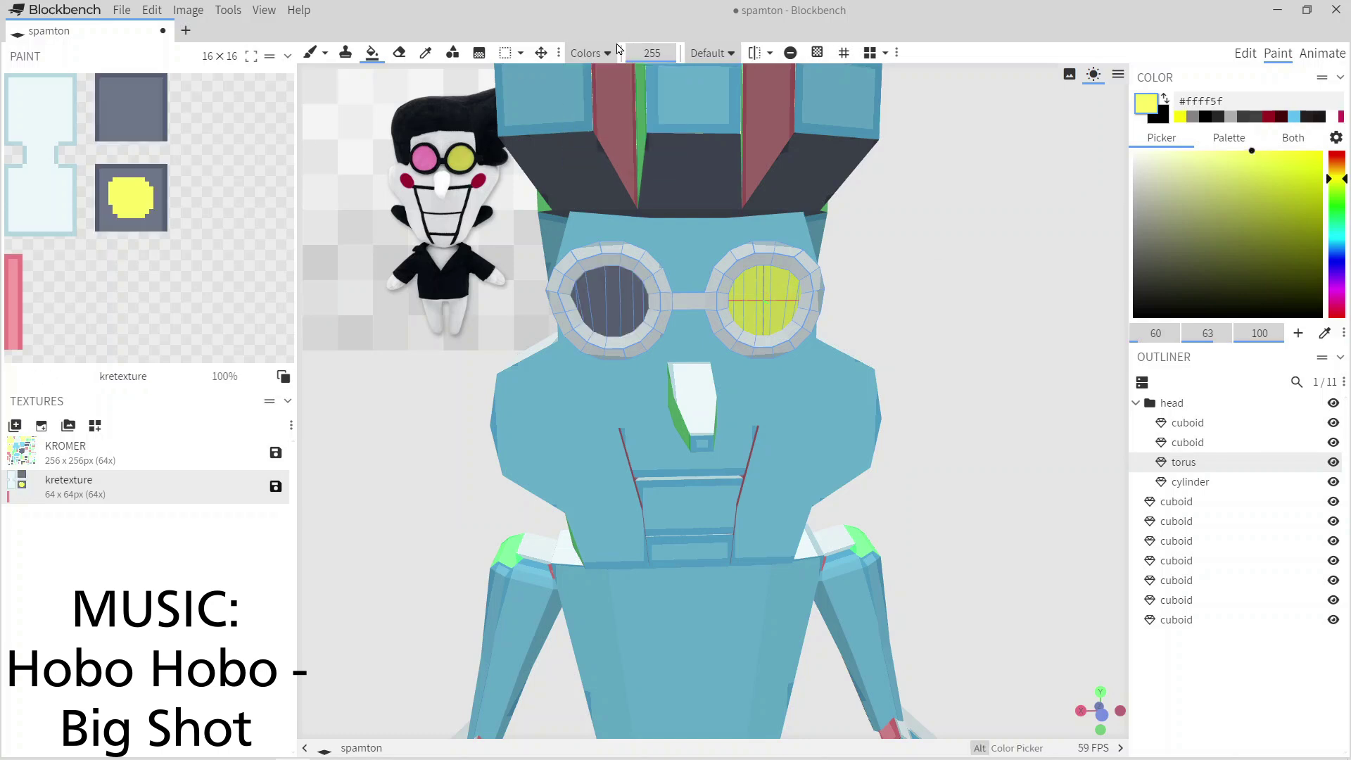
Fill the other glasses lens with pink #ff8ade using the Connected Colors fill mode.
{"action": "left_click", "coordinate": [587, 53]}
{"action": "left_click", "coordinate": [598, 144]}
{"action": "left_click_drag", "start_coordinate": [1342, 288], "coordinate": [1337, 298]}
{"action": "left_click", "coordinate": [1220, 150]}
{"action": "left_click", "coordinate": [163, 116]}
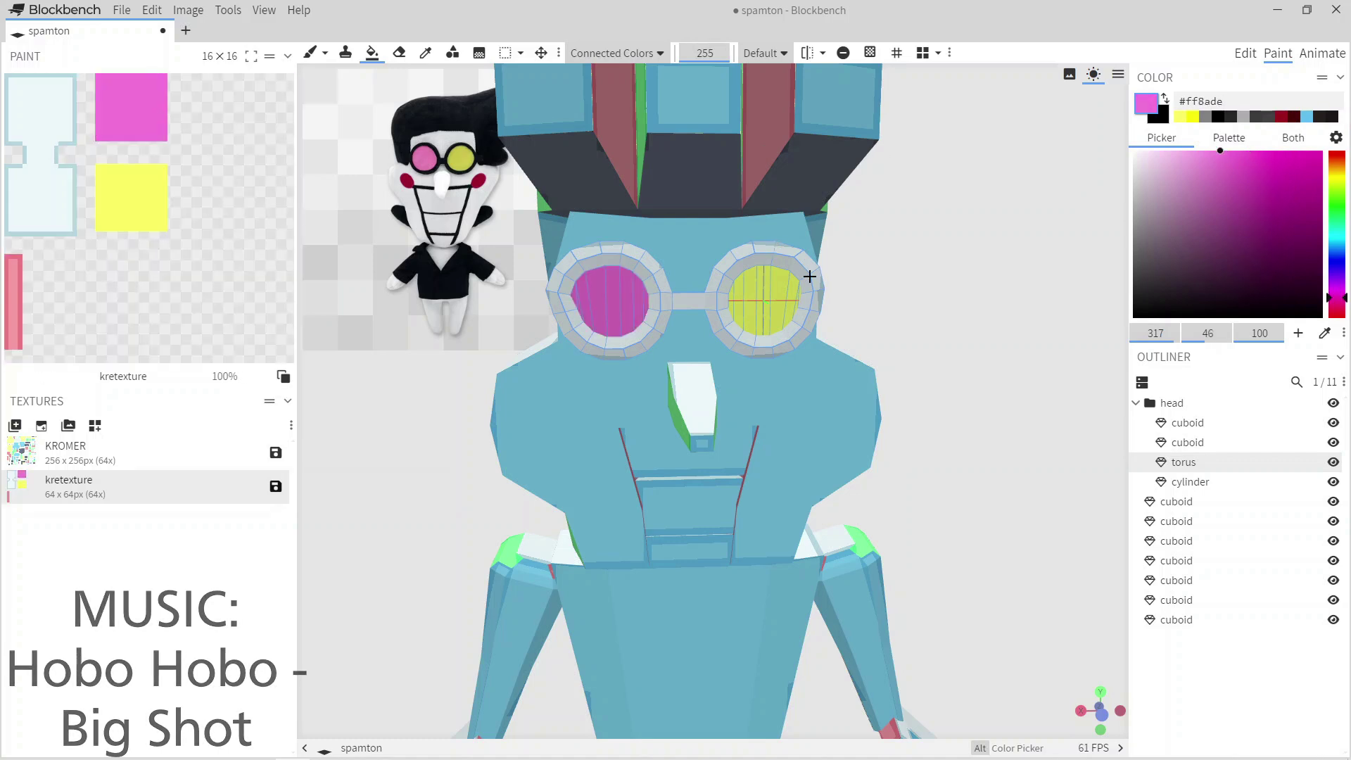
Fill the glasses' frames, bridge and temple strip with black #000000 using the Colors fill mode.
{"action": "left_click", "coordinate": [1216, 116]}
{"action": "left_click", "coordinate": [63, 138]}
{"action": "left_click", "coordinate": [602, 159]}
{"action": "left_click", "coordinate": [78, 121]}
{"action": "scroll", "coordinate": [850, 395], "scroll_direction": "down", "scroll_amount": 3}
{"action": "left_click_drag", "start_coordinate": [850, 395], "coordinate": [935, 365]}
{"action": "scroll", "coordinate": [969, 344], "scroll_direction": "up", "scroll_amount": 3}
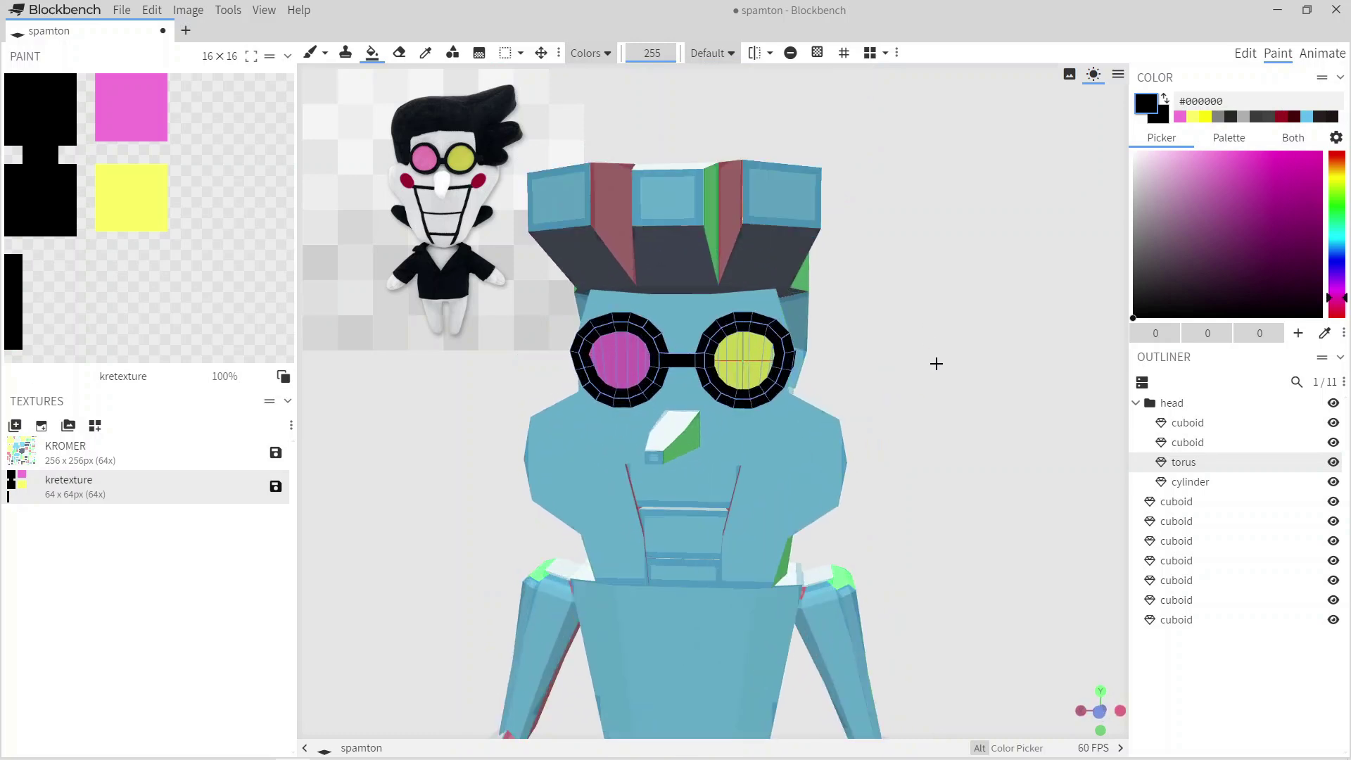
Undo the first white fill on the head, set the fill mode to Face and fill the head's front faces with white #ffffff.
{"action": "left_click", "coordinate": [776, 553]}
{"action": "key", "text": "ctrl+z"}
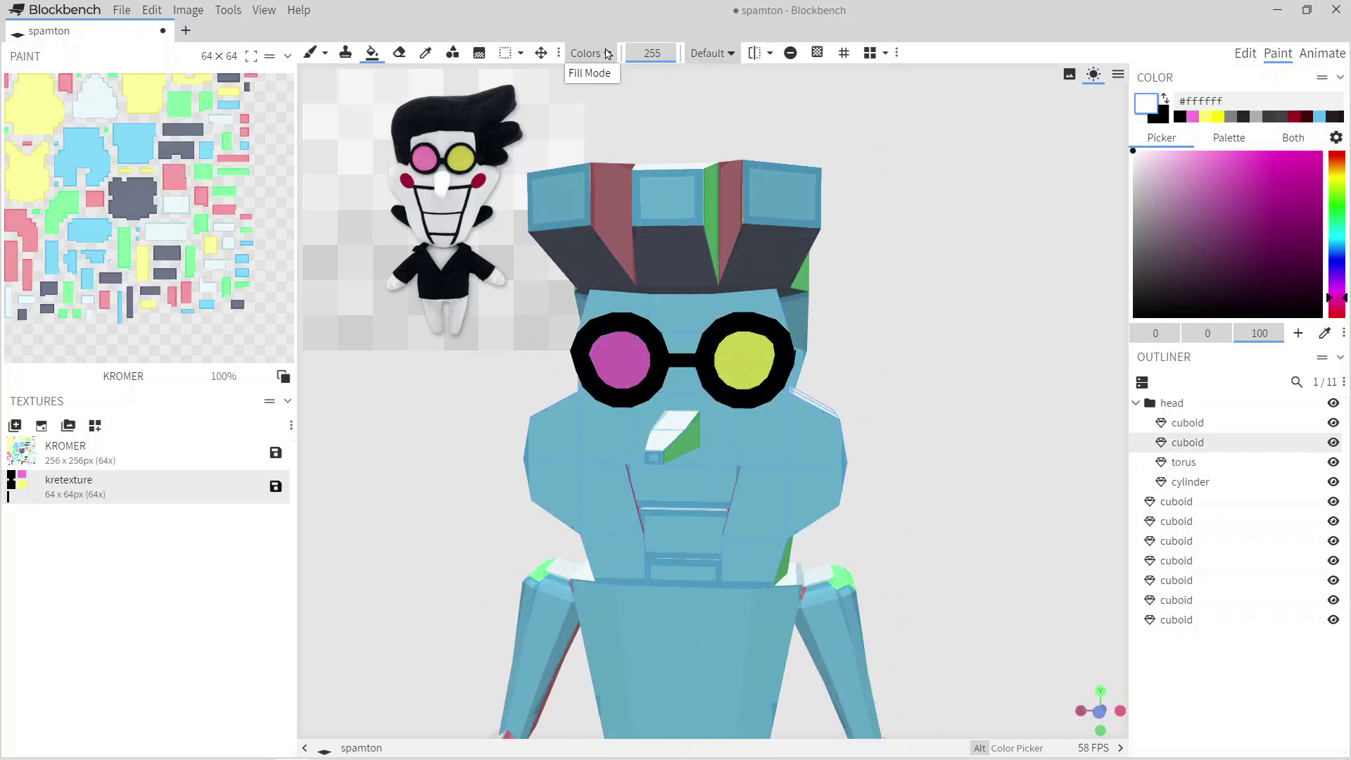
{"action": "left_click", "coordinate": [588, 53]}
{"action": "left_click", "coordinate": [595, 78]}
{"action": "left_click", "coordinate": [805, 432]}
{"action": "left_click_drag", "start_coordinate": [683, 303], "coordinate": [1079, 425]}
{"action": "scroll", "coordinate": [770, 343], "scroll_direction": "up", "scroll_amount": 3}
{"action": "left_click_drag", "start_coordinate": [716, 406], "coordinate": [1043, 422]}
{"action": "scroll", "coordinate": [461, 363], "scroll_direction": "up", "scroll_amount": 3}
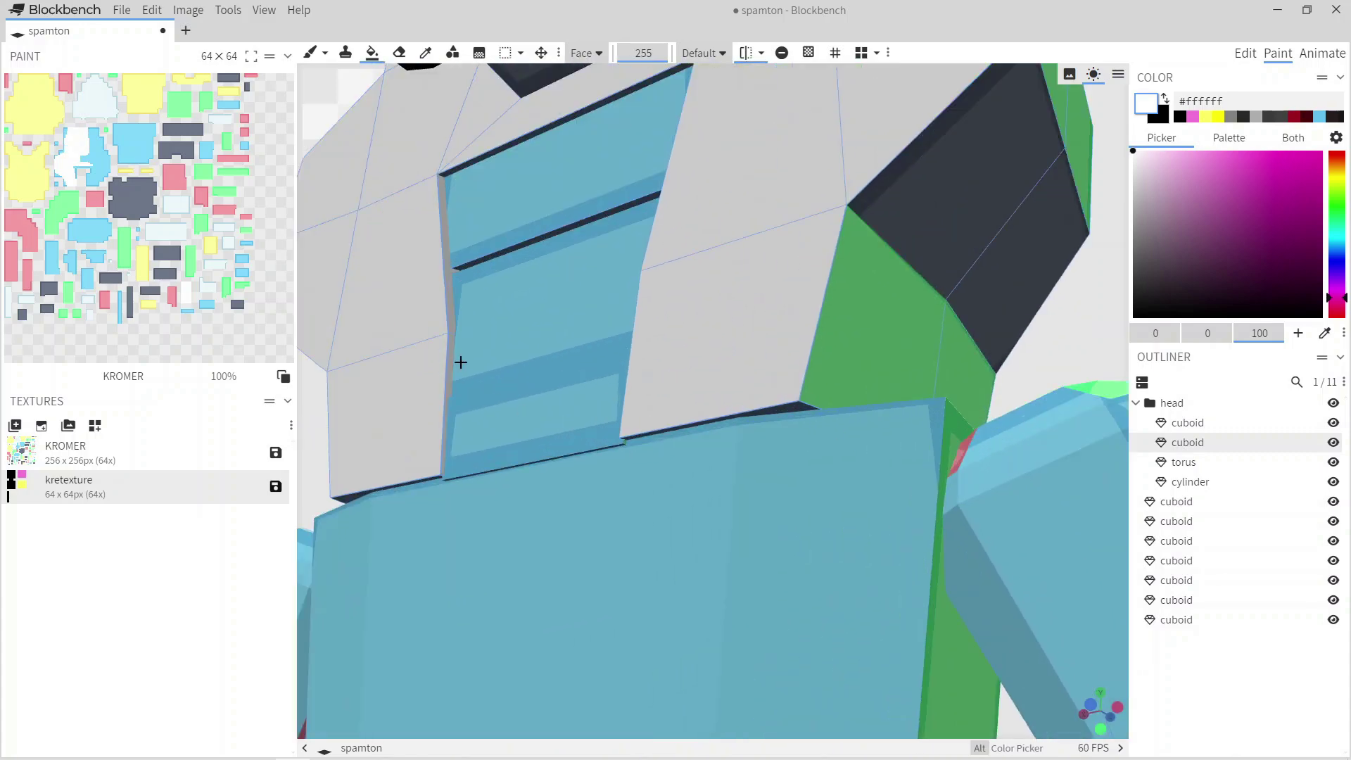
Fill the head's side, cheek and underside faces with white #ffffff.
{"action": "scroll", "coordinate": [835, 362], "scroll_direction": "down", "scroll_amount": 5}
{"action": "scroll", "coordinate": [588, 437], "scroll_direction": "up", "scroll_amount": 3}
{"action": "mouse_move", "coordinate": [835, 362]}
{"action": "left_mouse_down"}
{"action": "mouse_move", "coordinate": [588, 437]}
{"action": "mouse_move", "coordinate": [594, 179]}
{"action": "left_mouse_up"}
{"action": "scroll", "coordinate": [895, 446], "scroll_direction": "down", "scroll_amount": 4}
{"action": "left_click_drag", "start_coordinate": [896, 446], "coordinate": [567, 323]}
{"action": "left_click", "coordinate": [567, 323]}
{"action": "scroll", "coordinate": [814, 393], "scroll_direction": "up", "scroll_amount": 3}
{"action": "left_click_drag", "start_coordinate": [814, 393], "coordinate": [633, 376]}
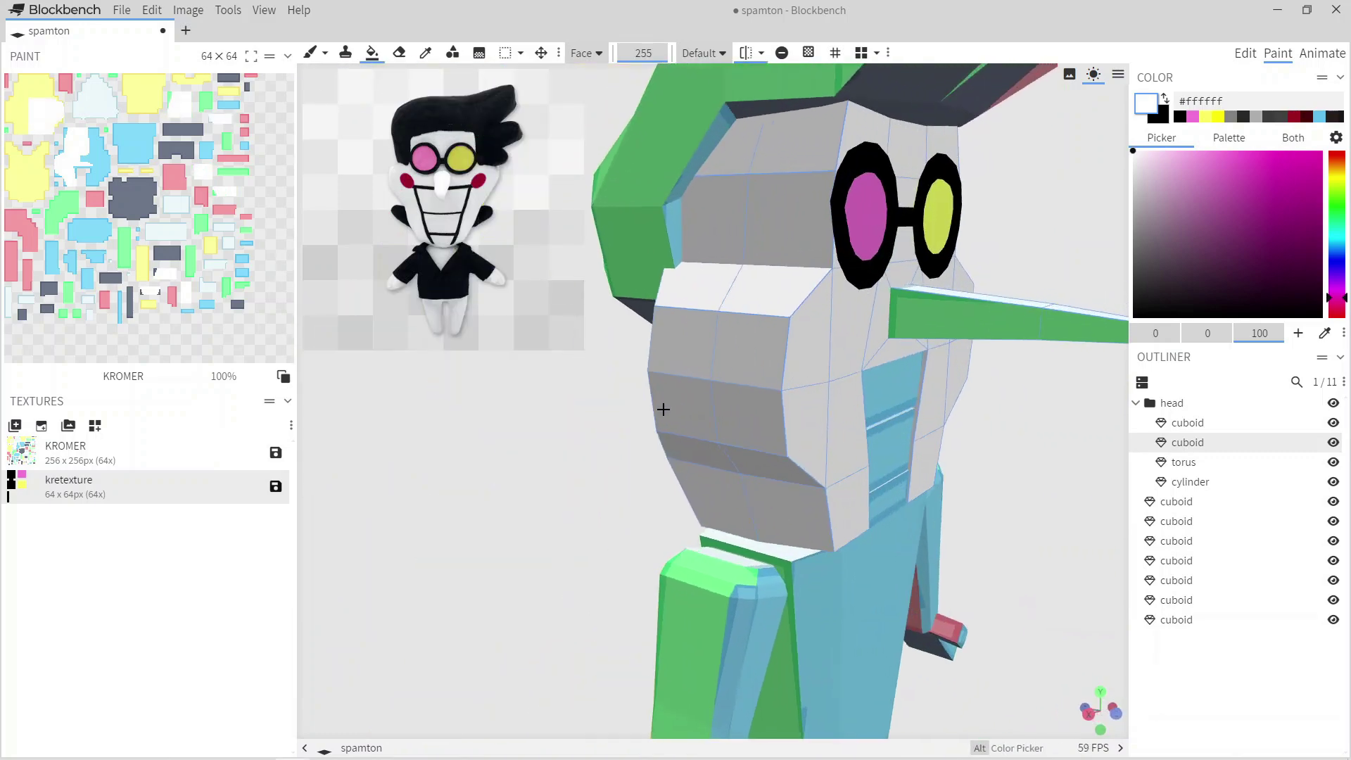
Fill the torso's front face and the upper and lower mouth panels with white #ffffff.
{"action": "scroll", "coordinate": [518, 370], "scroll_direction": "up", "scroll_amount": 4}
{"action": "left_click_drag", "start_coordinate": [1047, 436], "coordinate": [794, 351]}
{"action": "left_click", "coordinate": [788, 348]}
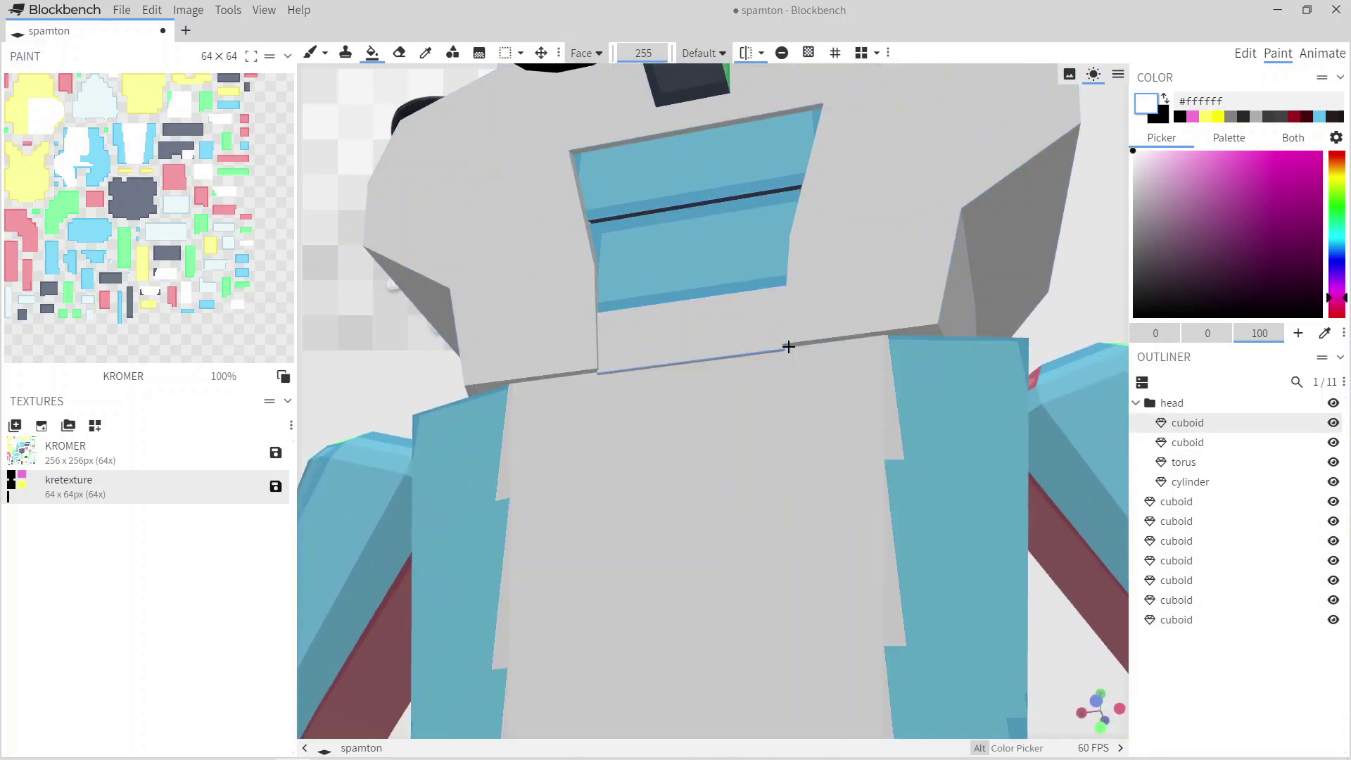
{"action": "mouse_move", "coordinate": [603, 359]}
{"action": "left_mouse_down"}
{"action": "mouse_move", "coordinate": [995, 314]}
{"action": "mouse_move", "coordinate": [491, 187]}
{"action": "left_mouse_up"}
{"action": "left_click", "coordinate": [735, 371]}
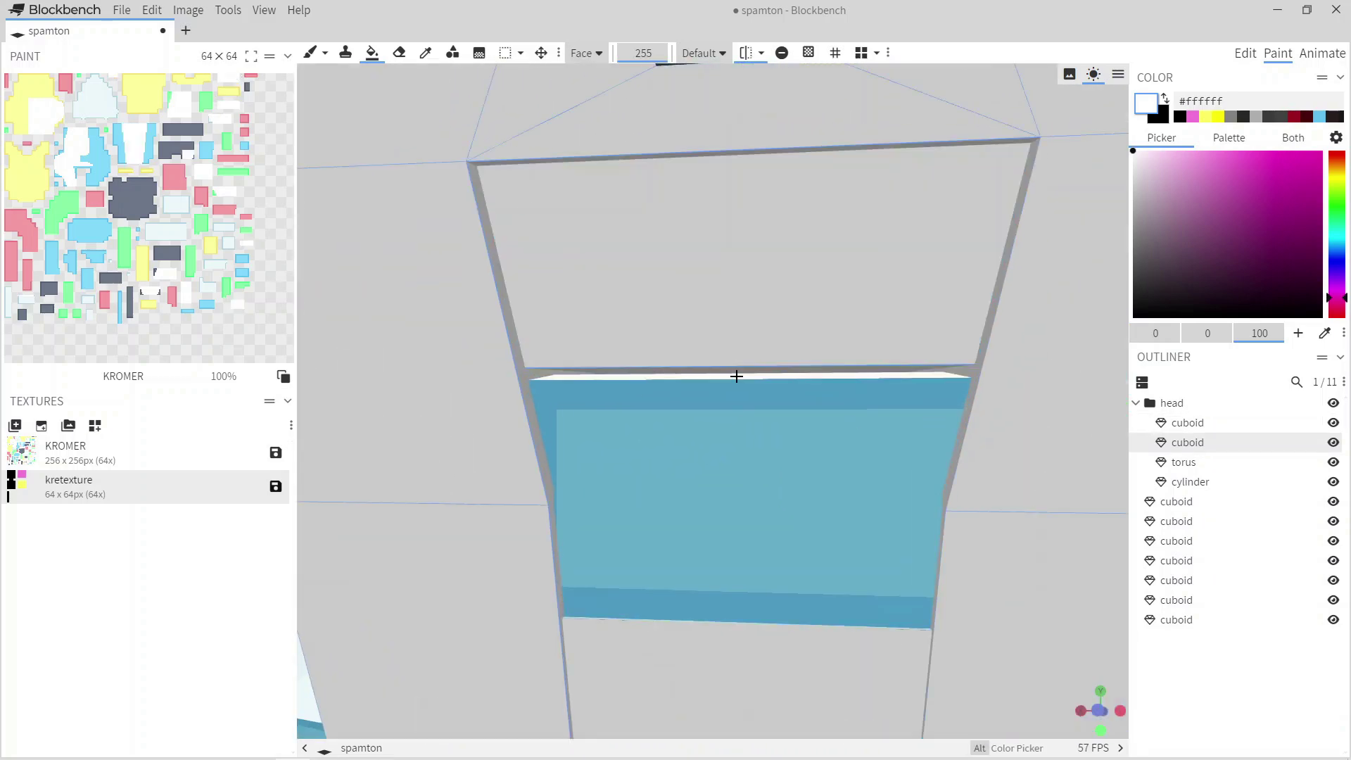
Fill the faces of the long nose with white #ffffff.
{"action": "scroll", "coordinate": [735, 377], "scroll_direction": "down", "scroll_amount": 5}
{"action": "scroll", "coordinate": [973, 446], "scroll_direction": "down", "scroll_amount": 3}
{"action": "left_click_drag", "start_coordinate": [974, 446], "coordinate": [588, 459]}
{"action": "scroll", "coordinate": [588, 459], "scroll_direction": "up", "scroll_amount": 3}
{"action": "scroll", "coordinate": [984, 527], "scroll_direction": "down", "scroll_amount": 5}
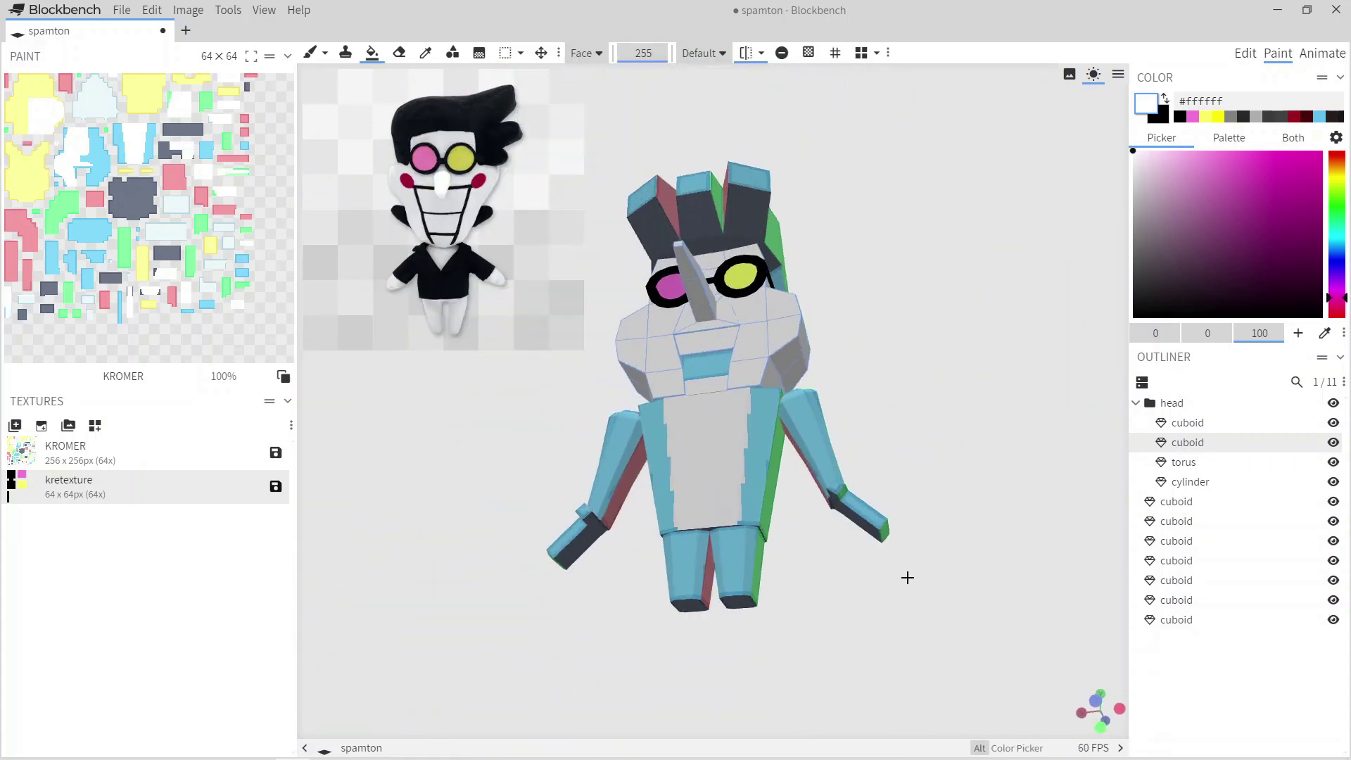
Fill the hands and legs with white #ffffff.
{"action": "left_click_drag", "start_coordinate": [905, 576], "coordinate": [863, 476]}
{"action": "scroll", "coordinate": [863, 416], "scroll_direction": "up", "scroll_amount": 10}
{"action": "left_click", "coordinate": [570, 308]}
{"action": "left_click_drag", "start_coordinate": [558, 236], "coordinate": [590, 683]}
{"action": "left_click_drag", "start_coordinate": [737, 555], "coordinate": [462, 446]}
{"action": "mouse_move", "coordinate": [645, 528]}
{"action": "left_mouse_down"}
{"action": "mouse_move", "coordinate": [910, 549]}
{"action": "mouse_move", "coordinate": [1070, 368]}
{"action": "mouse_move", "coordinate": [964, 251]}
{"action": "mouse_move", "coordinate": [879, 296]}
{"action": "left_mouse_up"}
{"action": "left_click", "coordinate": [583, 450]}
{"action": "left_click", "coordinate": [739, 450]}
Fill the sleeves and the torso's sides and back with black #000000.
{"action": "left_click", "coordinate": [524, 393]}
{"action": "left_click", "coordinate": [819, 401]}
{"action": "mouse_move", "coordinate": [913, 401]}
{"action": "left_mouse_down"}
{"action": "mouse_move", "coordinate": [844, 450]}
{"action": "mouse_move", "coordinate": [929, 534]}
{"action": "mouse_move", "coordinate": [633, 535]}
{"action": "left_mouse_up"}
{"action": "left_click", "coordinate": [472, 556]}
{"action": "left_click", "coordinate": [506, 422]}
{"action": "left_click", "coordinate": [521, 360]}
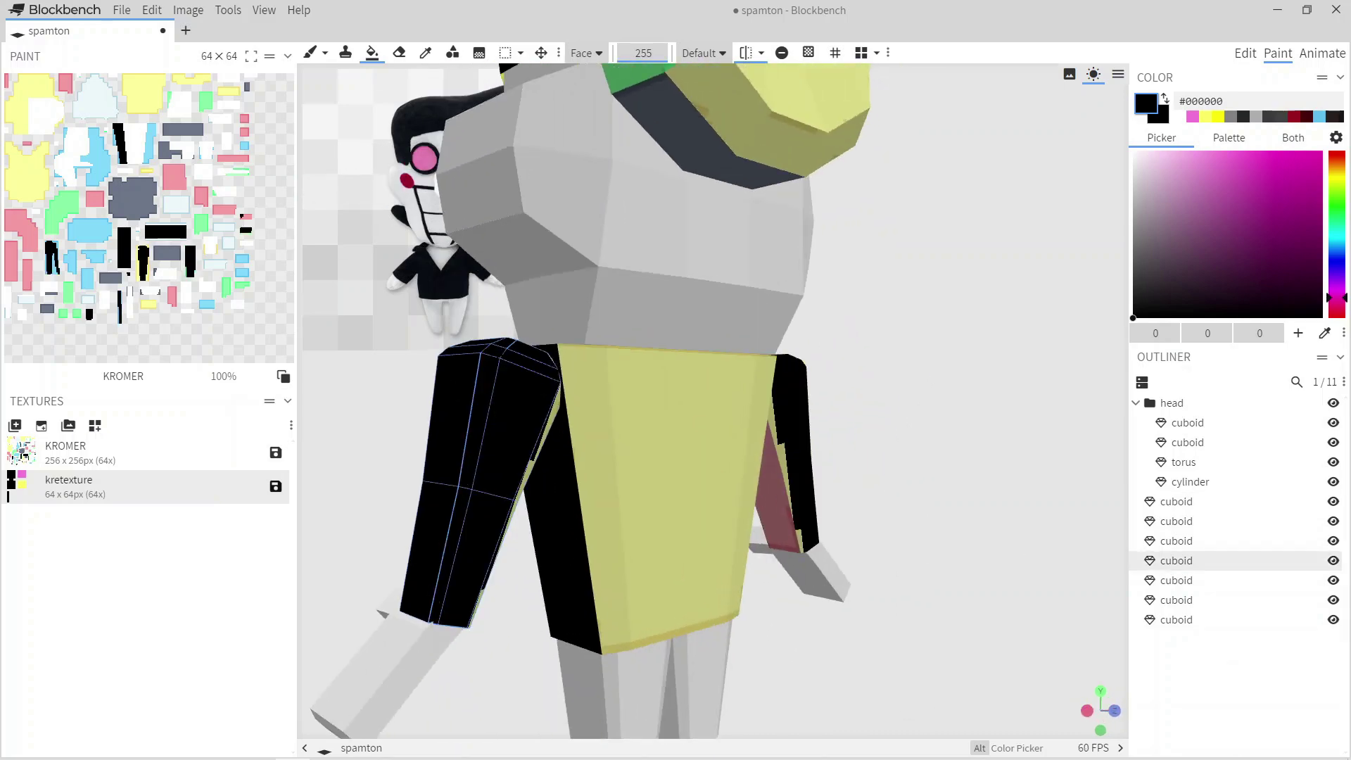
{"action": "left_click", "coordinate": [675, 493]}
{"action": "left_click", "coordinate": [591, 492]}
Fill the hair's back, side and front faces with black #000000.
{"action": "left_click_drag", "start_coordinate": [875, 486], "coordinate": [873, 392]}
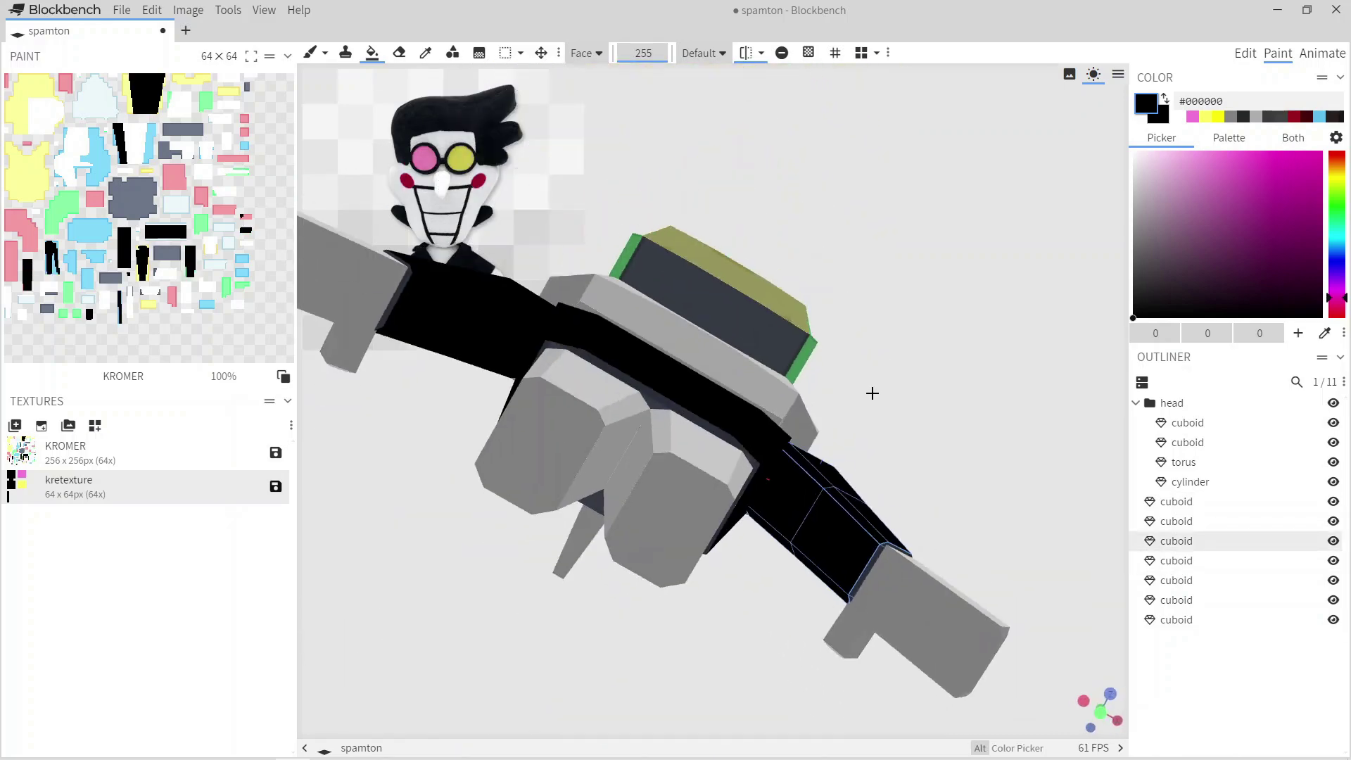
{"action": "mouse_move", "coordinate": [879, 540]}
{"action": "left_mouse_down"}
{"action": "mouse_move", "coordinate": [980, 446]}
{"action": "mouse_move", "coordinate": [938, 494]}
{"action": "left_mouse_up"}
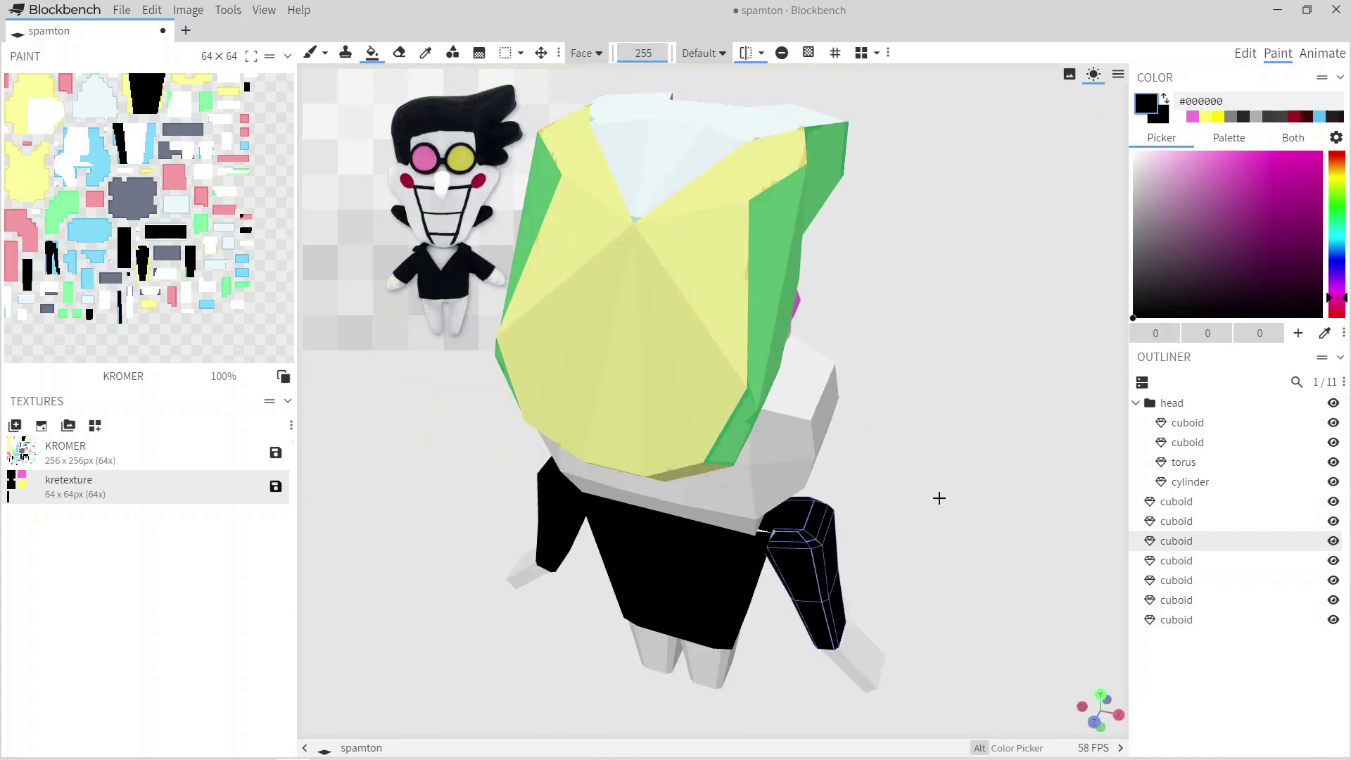
{"action": "left_click", "coordinate": [598, 352]}
{"action": "left_click", "coordinate": [591, 232]}
{"action": "left_click", "coordinate": [615, 159]}
{"action": "mouse_move", "coordinate": [711, 419]}
{"action": "left_mouse_down"}
{"action": "mouse_move", "coordinate": [837, 281]}
{"action": "mouse_move", "coordinate": [774, 295]}
{"action": "left_mouse_up"}
{"action": "left_click", "coordinate": [612, 311]}
{"action": "left_click", "coordinate": [628, 265]}
{"action": "left_click", "coordinate": [678, 204]}
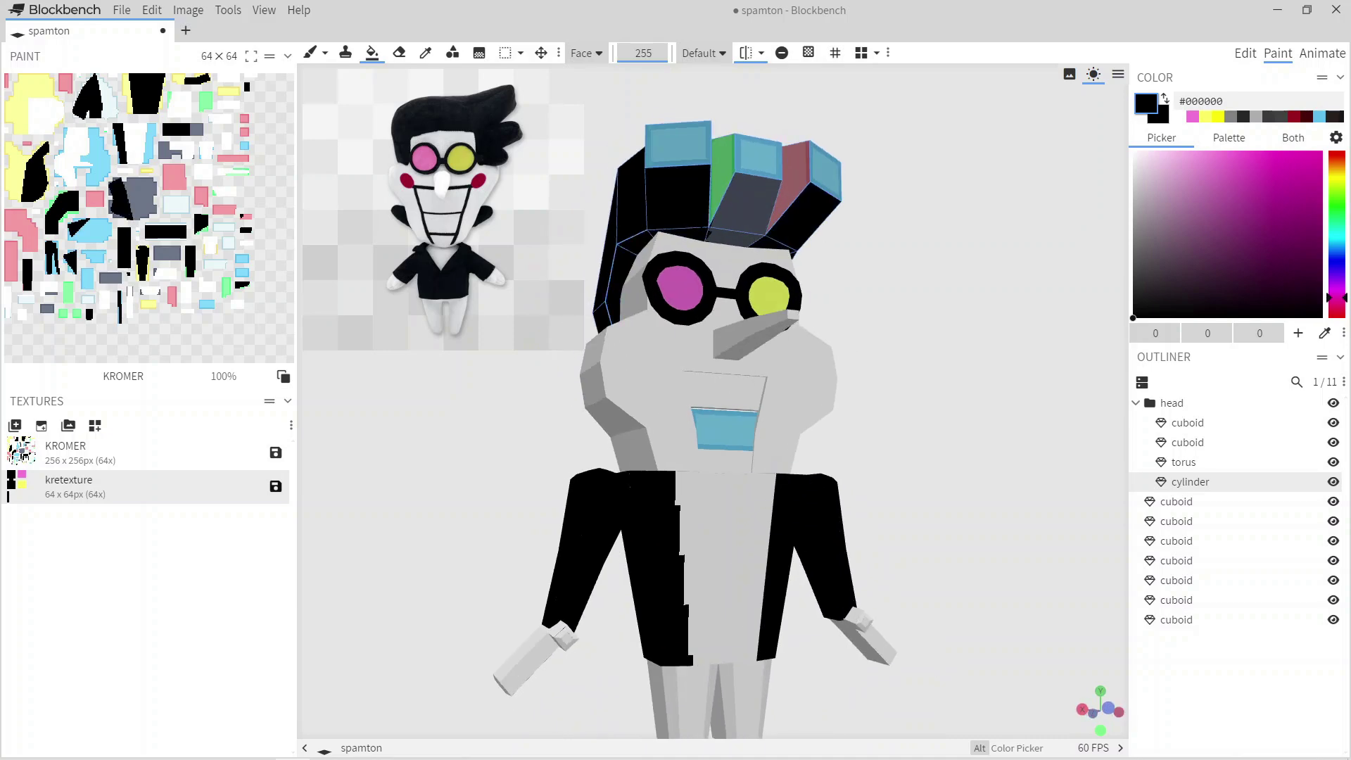
{"action": "left_click_drag", "start_coordinate": [812, 176], "coordinate": [915, 338]}
Draw a black V-shaped neckline at the top of the torso's front with a size 1 mirrored brush.
{"action": "key", "text": "b"}
{"action": "scroll", "coordinate": [994, 326], "scroll_direction": "up", "scroll_amount": 5}
{"action": "left_click_drag", "start_coordinate": [682, 226], "coordinate": [827, 203]}
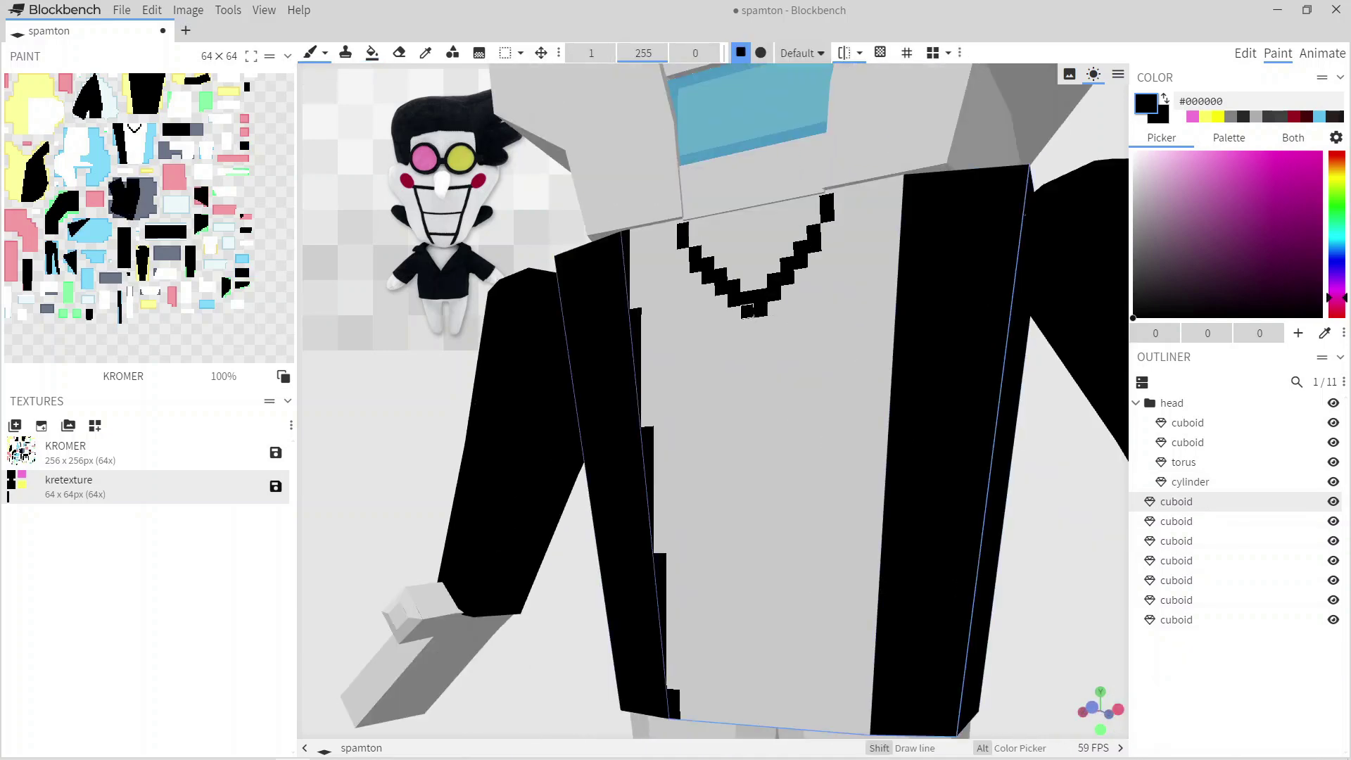
{"action": "scroll", "coordinate": [941, 564], "scroll_direction": "down", "scroll_amount": 6}
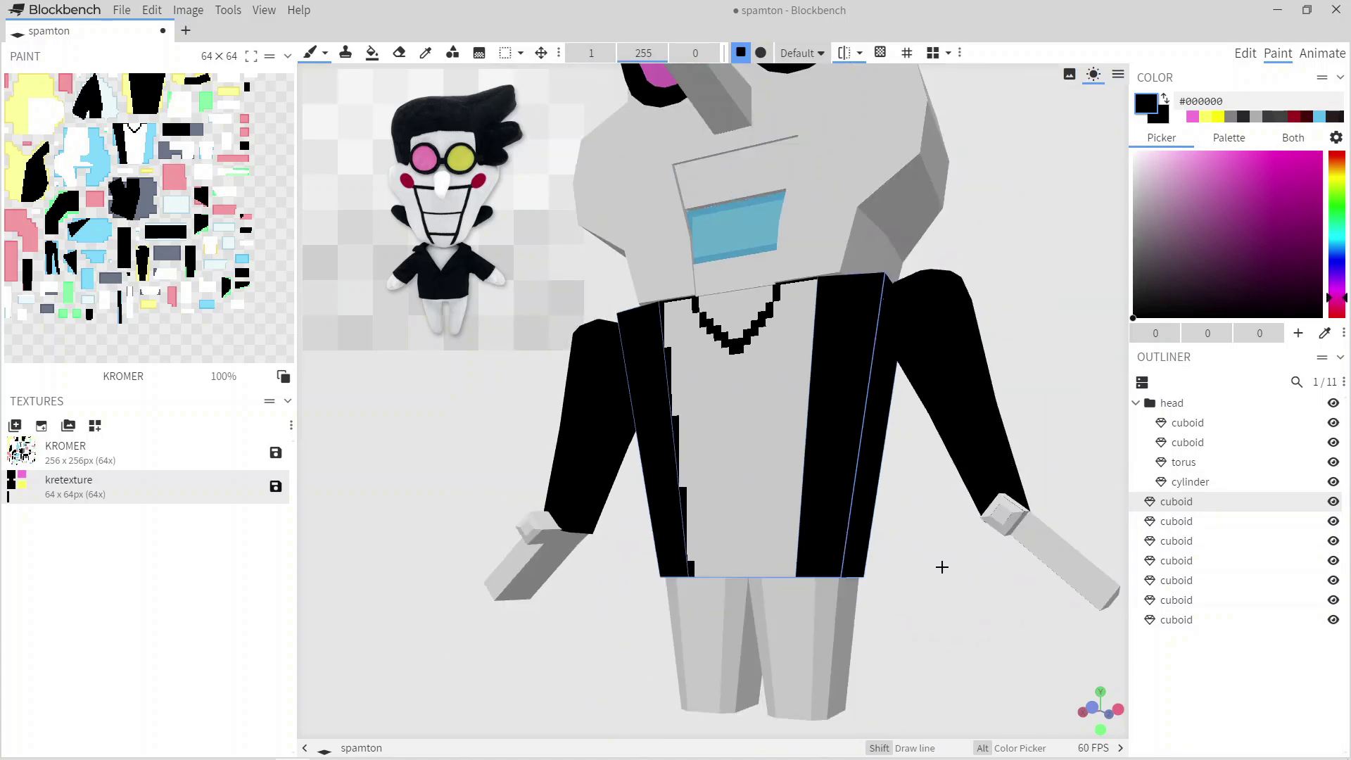
Fill the torso's front around the V neckline with black using the Connected Colors fill mode.
{"action": "key", "text": "f"}
{"action": "left_click", "coordinate": [746, 387]}
{"action": "key", "text": "ctrl+z"}
{"action": "left_click", "coordinate": [586, 53]}
{"action": "left_click", "coordinate": [619, 135]}
{"action": "left_click", "coordinate": [745, 422]}
Set the fill mode back to Face and fill the remaining blue mouth panel with white.
{"action": "scroll", "coordinate": [1080, 225], "scroll_direction": "up", "scroll_amount": 2}
{"action": "left_click", "coordinate": [612, 53]}
{"action": "left_click", "coordinate": [619, 73]}
{"action": "scroll", "coordinate": [1025, 416], "scroll_direction": "up", "scroll_amount": 6}
{"action": "right_click_drag", "start_coordinate": [995, 425], "coordinate": [753, 436]}
Paint mirrored round red #ff0000 spots on the cheeks with a round size 7 brush.
{"action": "scroll", "coordinate": [753, 436], "scroll_direction": "down", "scroll_amount": 5}
{"action": "left_click", "coordinate": [1323, 151]}
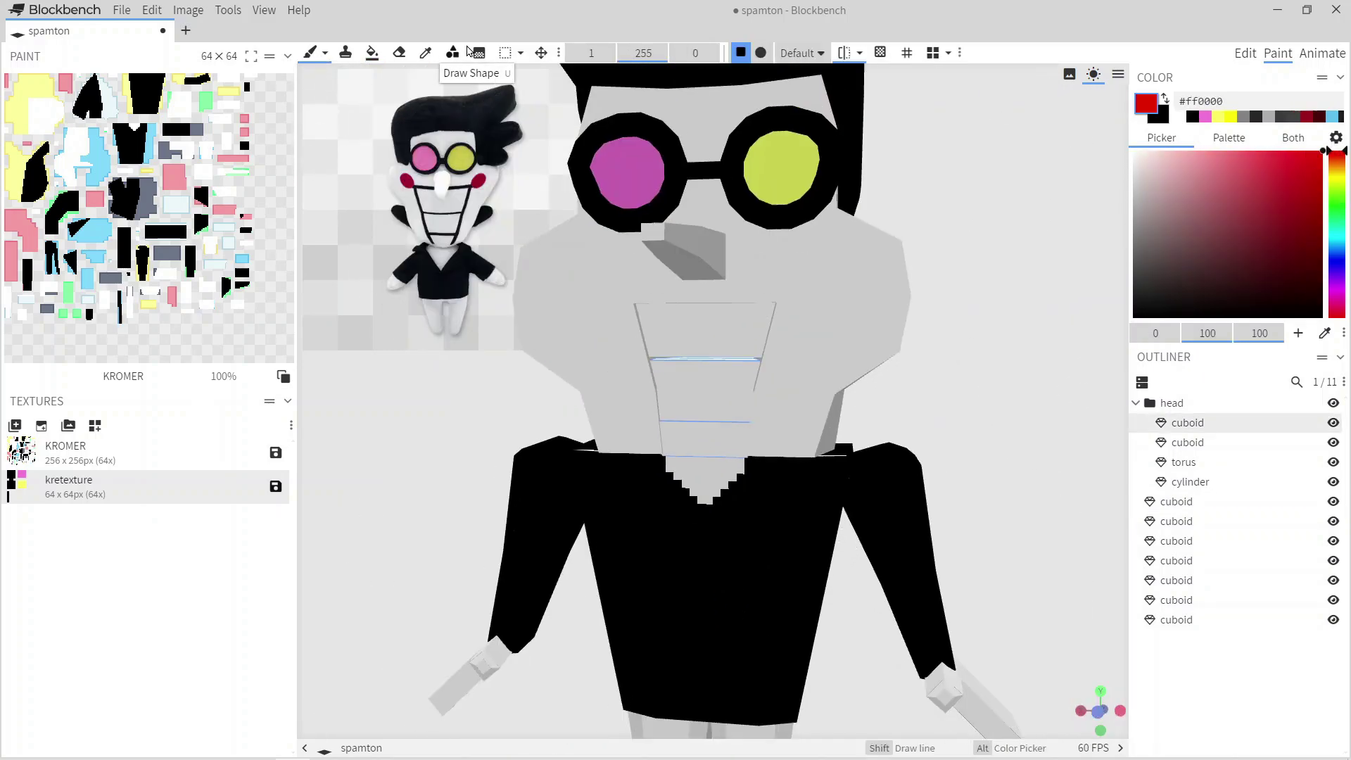
{"action": "left_click", "coordinate": [817, 288]}
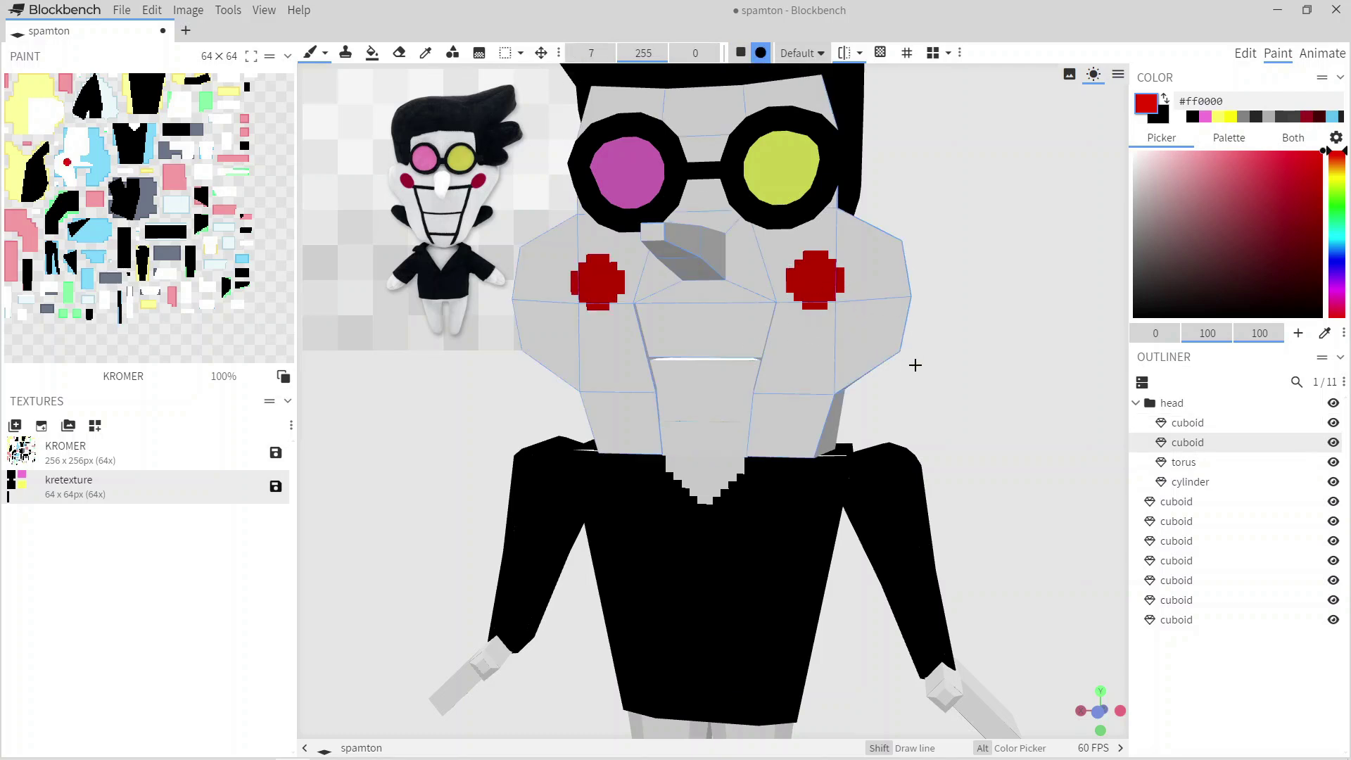
Outline the top and both sides of the mouth in black #000000 with a round size 2 brush.
{"action": "scroll", "coordinate": [797, 125], "scroll_direction": "up", "scroll_amount": 3}
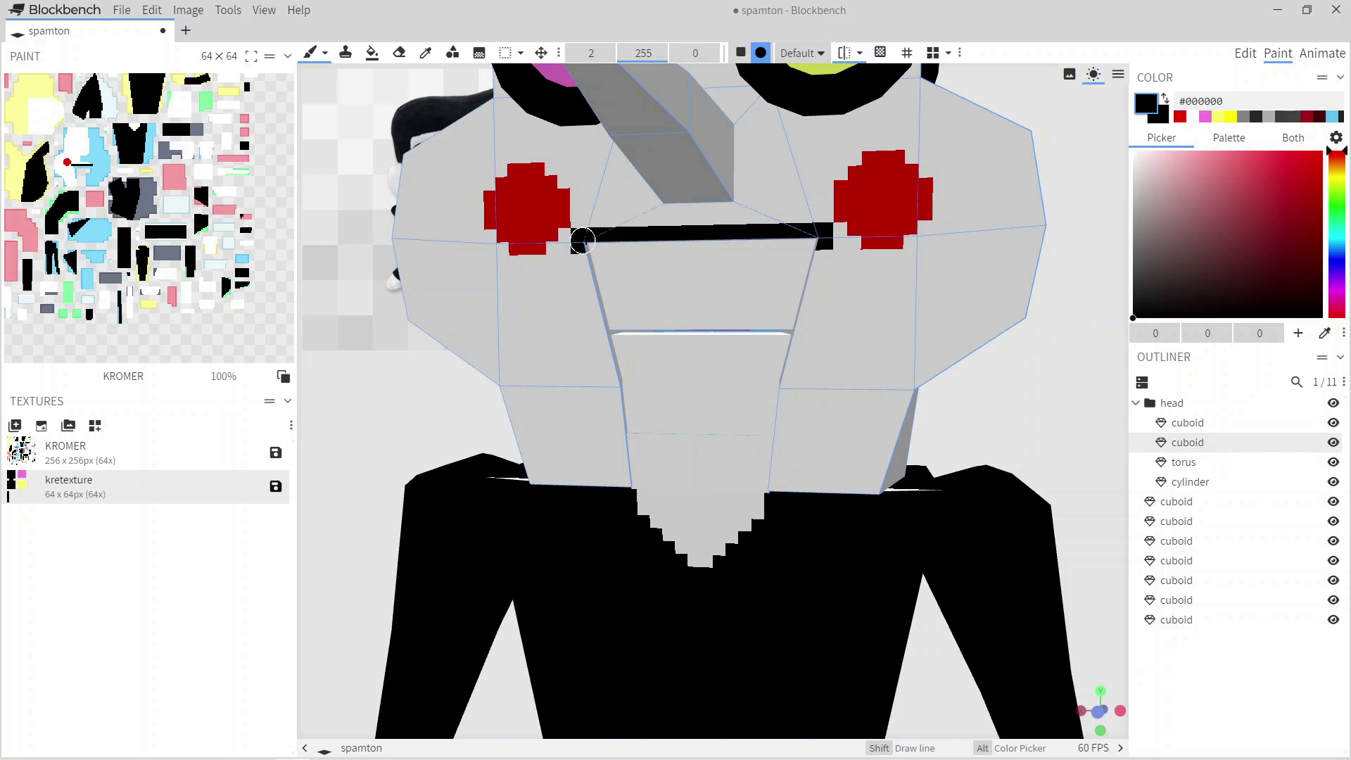
{"action": "scroll", "coordinate": [513, 422], "scroll_direction": "down", "scroll_amount": 5}
{"action": "scroll", "coordinate": [729, 345], "scroll_direction": "up", "scroll_amount": 4}
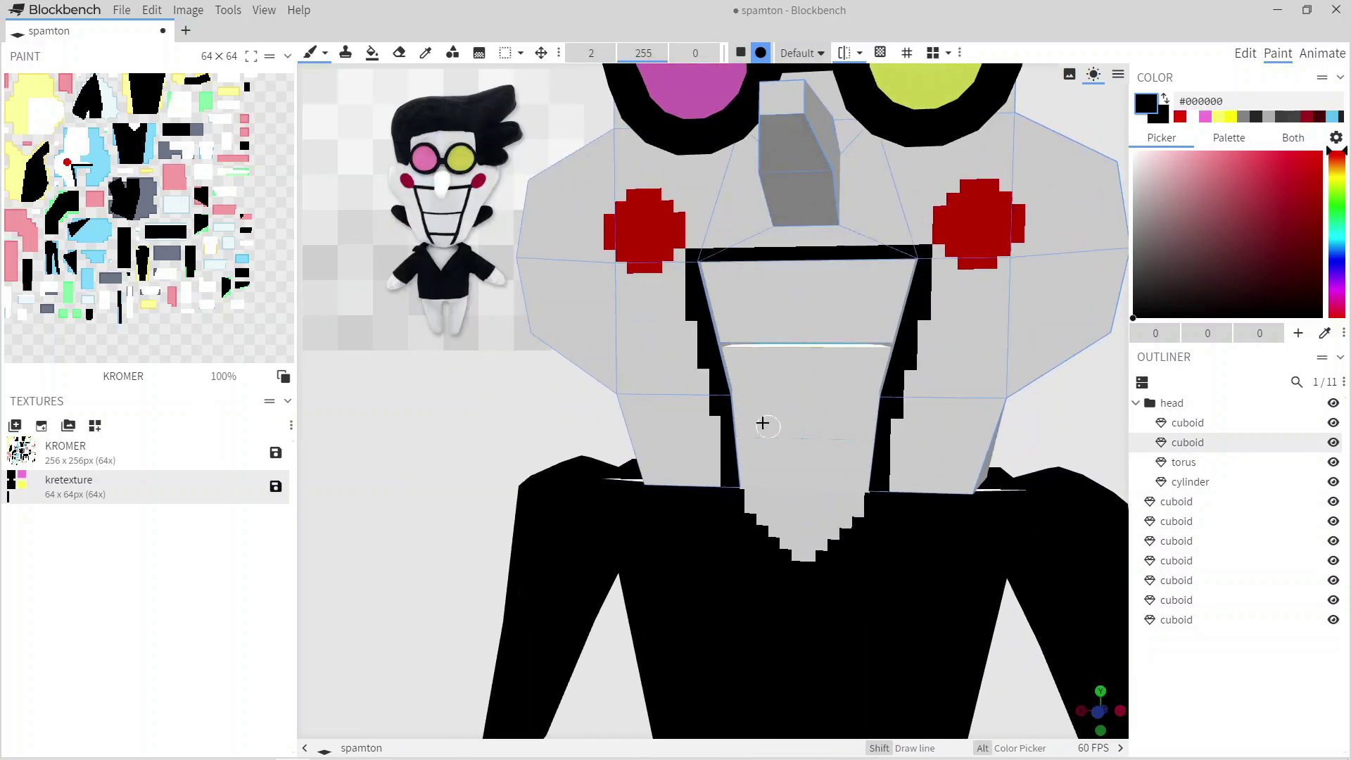
Paint the gap between the teeth and a horizontal line across the lower teeth in black.
{"action": "scroll", "coordinate": [579, 255], "scroll_direction": "up", "scroll_amount": 3}
{"action": "scroll", "coordinate": [607, 239], "scroll_direction": "up", "scroll_amount": 1}
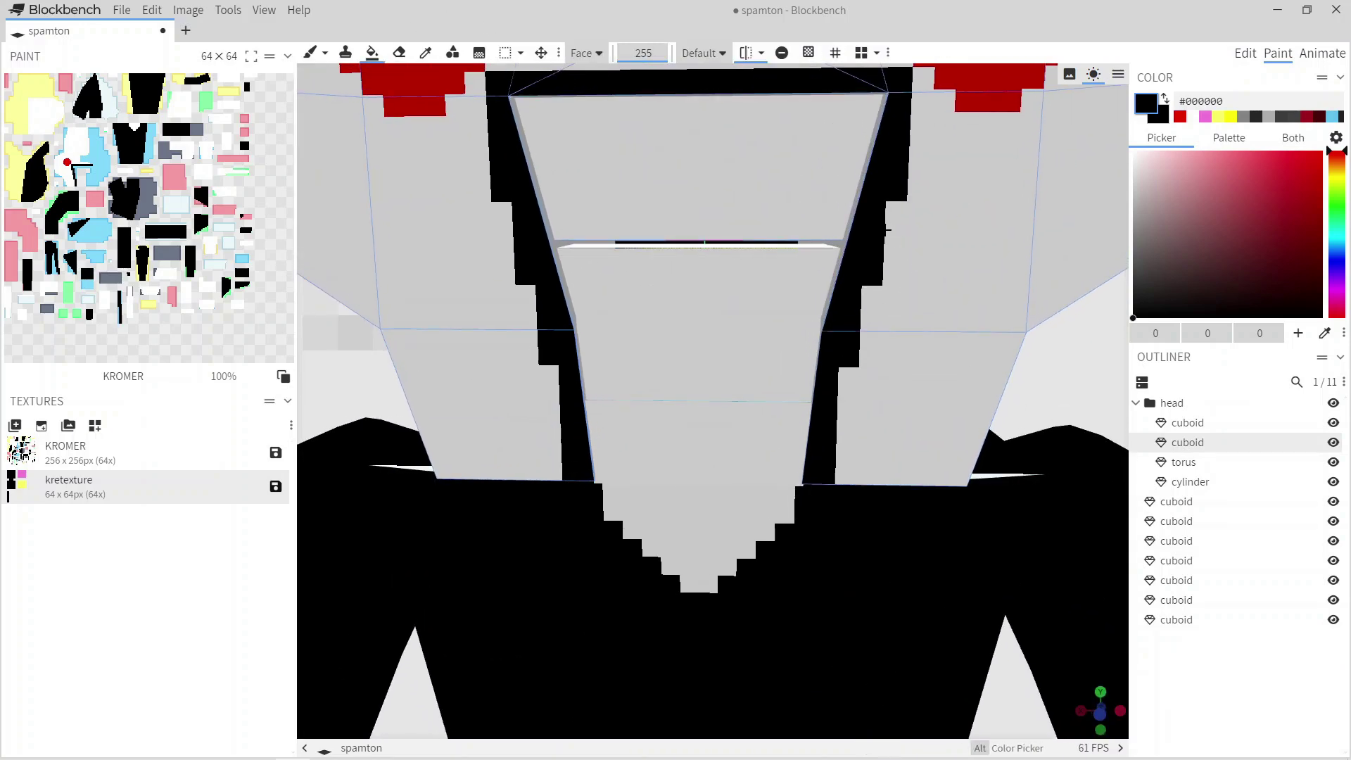
{"action": "scroll", "coordinate": [560, 249], "scroll_direction": "down", "scroll_amount": 6}
{"action": "key", "text": "b"}
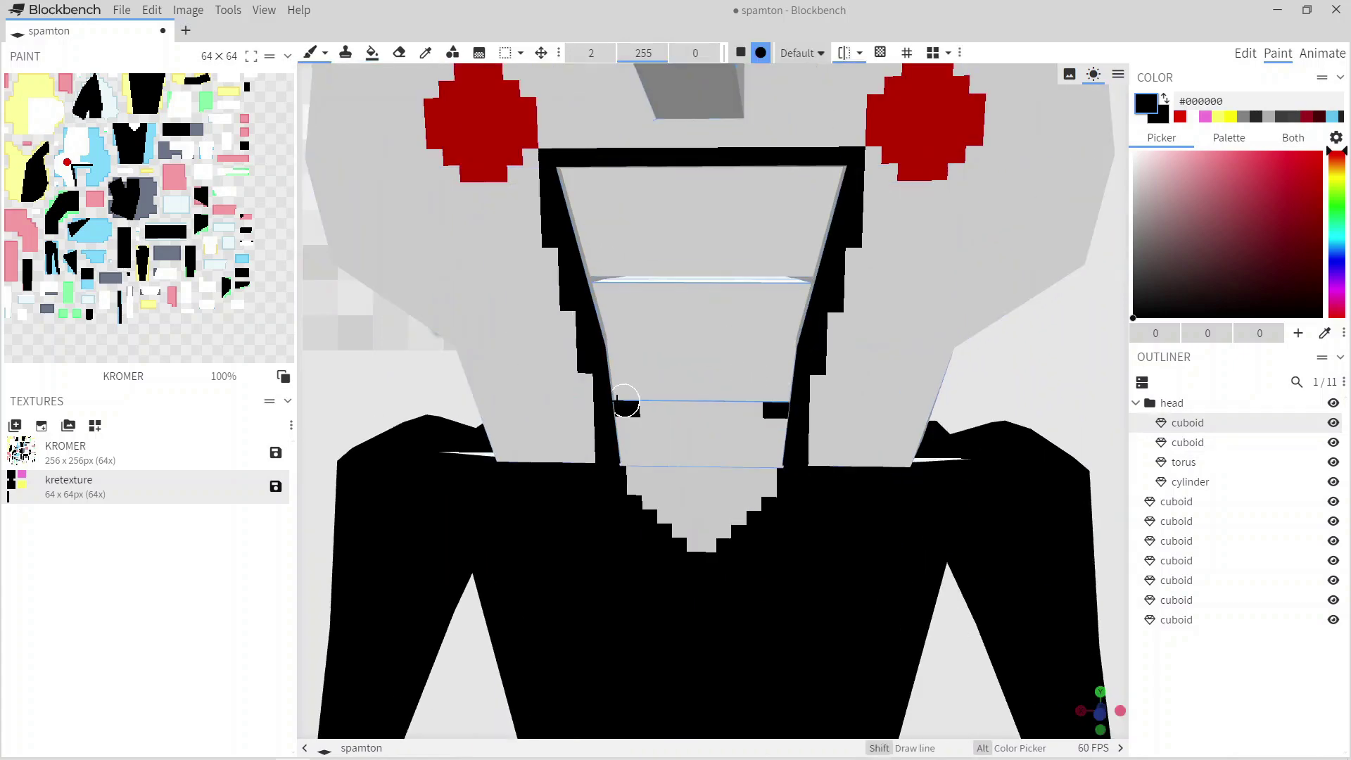
{"action": "scroll", "coordinate": [914, 410], "scroll_direction": "down", "scroll_amount": 3}
{"action": "scroll", "coordinate": [938, 361], "scroll_direction": "up", "scroll_amount": 2}
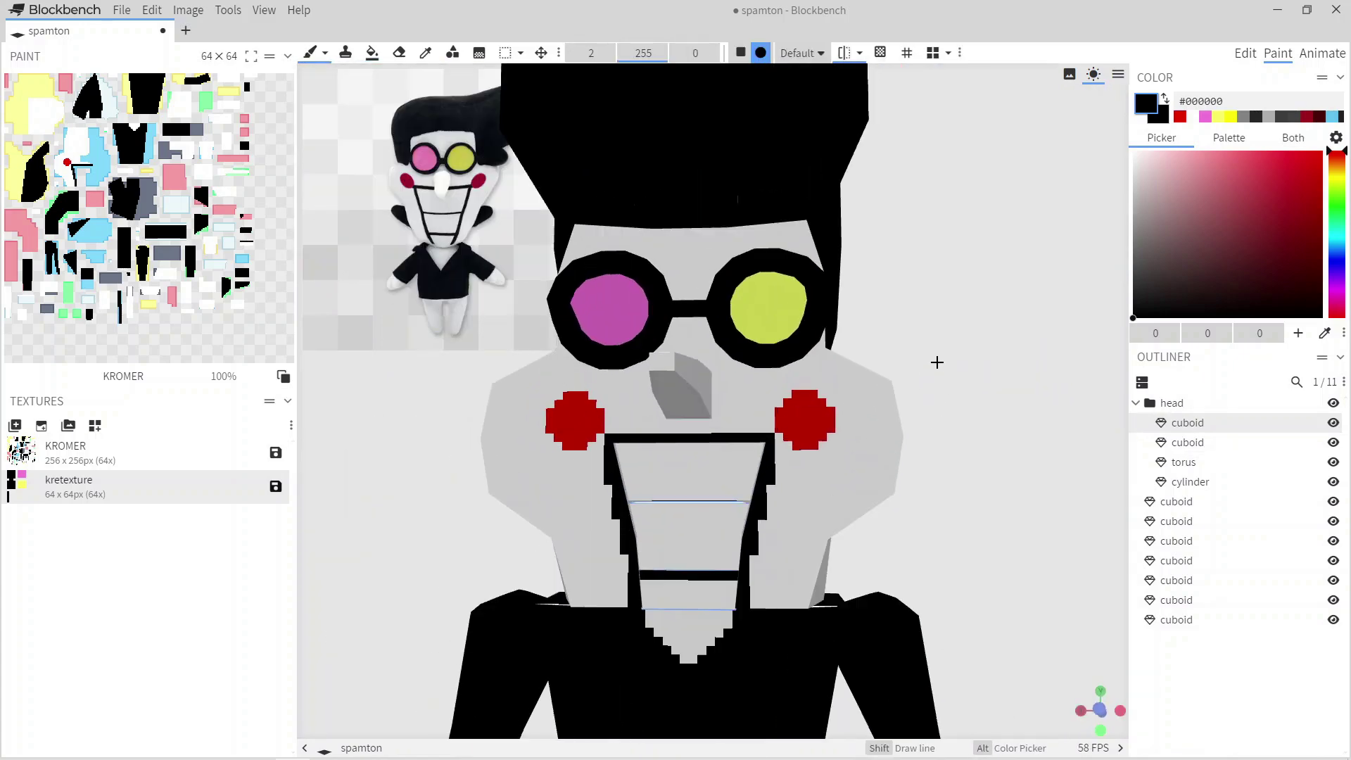
Recolor the hair faces to dark gray #1e1e1e using the Connected Colors fill mode.
{"action": "scroll", "coordinate": [985, 309], "scroll_direction": "down", "scroll_amount": 3}
{"action": "left_click_drag", "start_coordinate": [1010, 377], "coordinate": [999, 490]}
{"action": "scroll", "coordinate": [1004, 446], "scroll_direction": "up", "scroll_amount": 5}
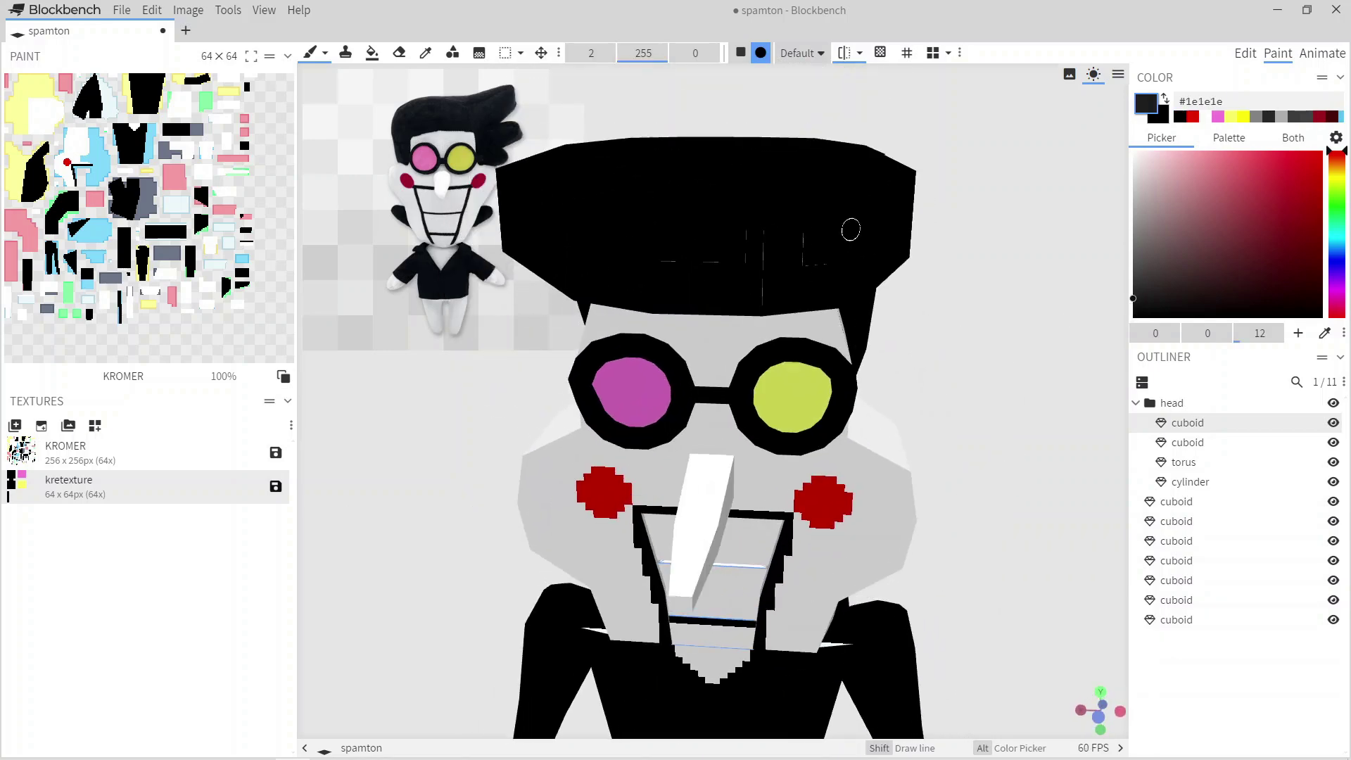
{"action": "left_click", "coordinate": [371, 53]}
{"action": "left_click", "coordinate": [588, 53]}
{"action": "left_click", "coordinate": [619, 136]}
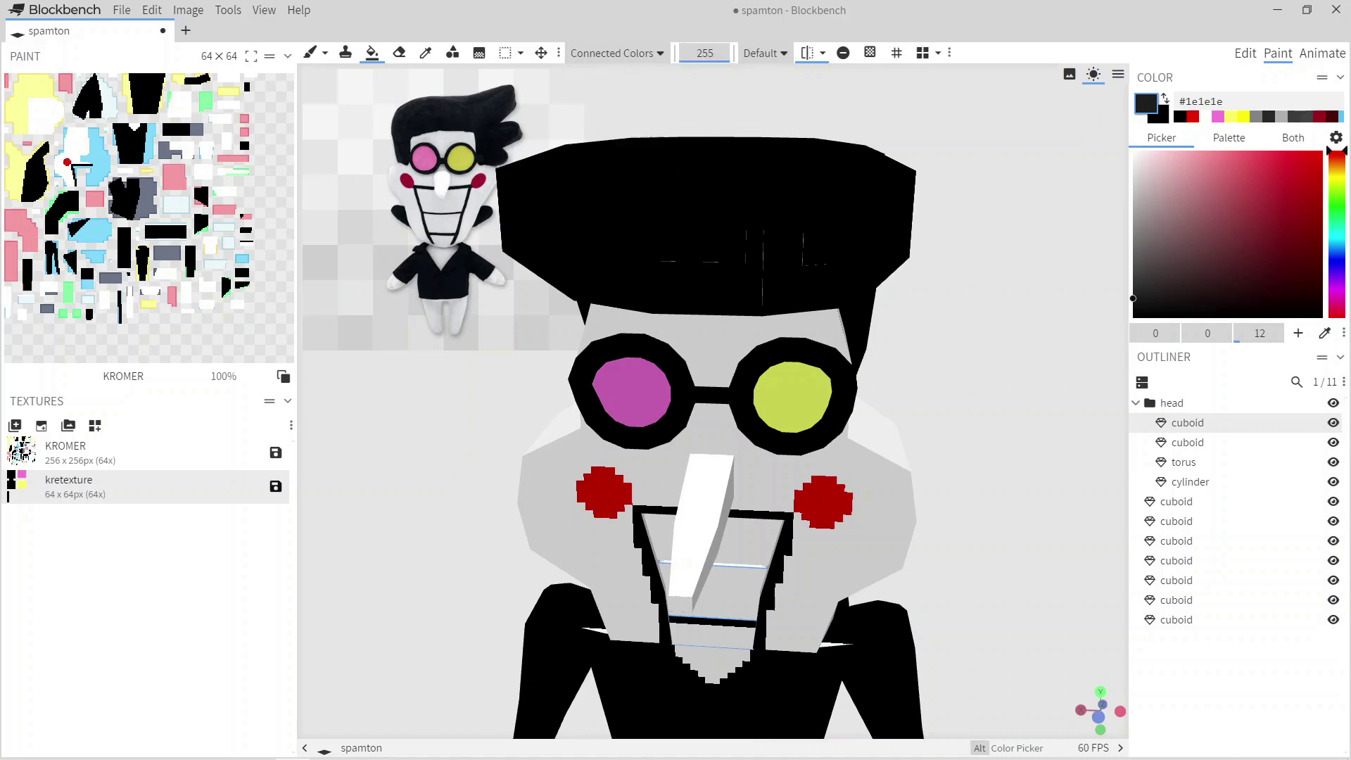
{"action": "left_click", "coordinate": [669, 211]}
{"action": "left_click_drag", "start_coordinate": [1020, 317], "coordinate": [950, 422]}
{"action": "left_click_drag", "start_coordinate": [774, 232], "coordinate": [742, 299]}
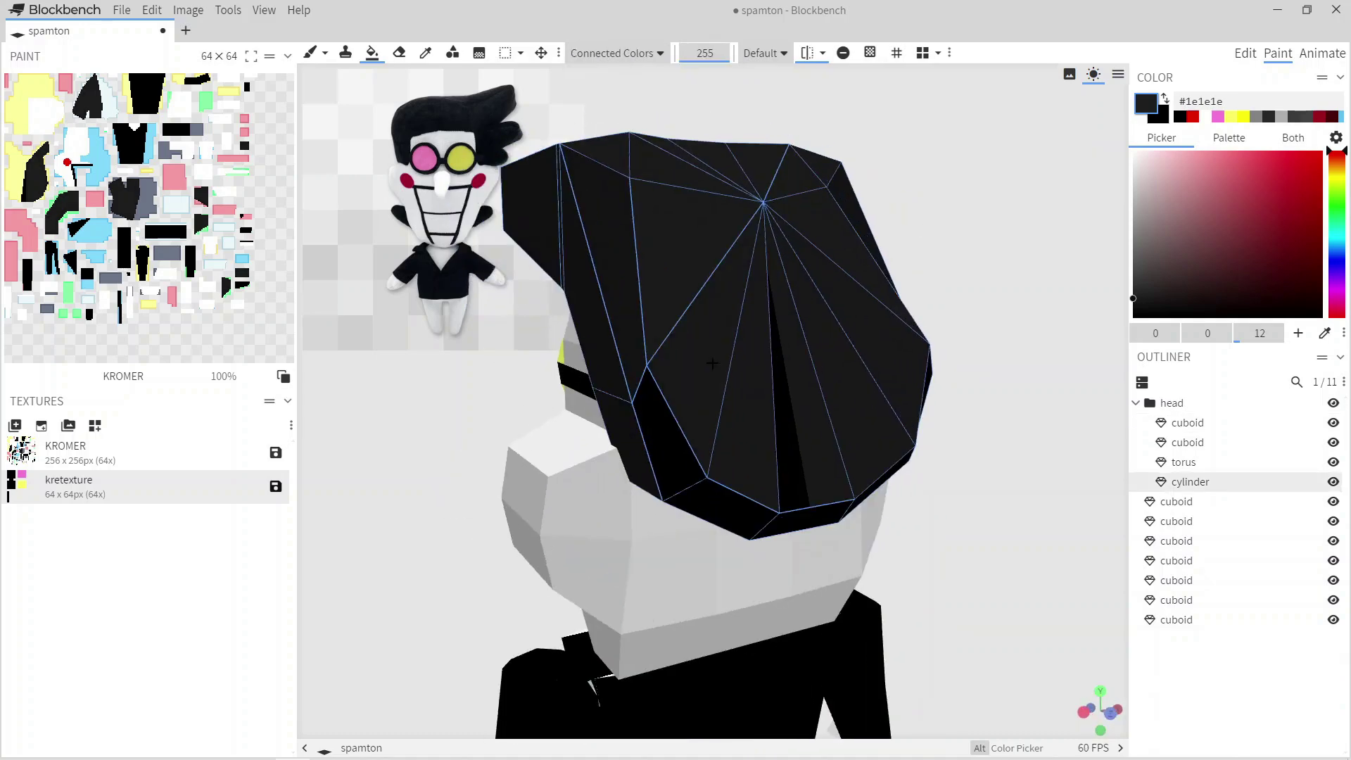
{"action": "left_click_drag", "start_coordinate": [998, 480], "coordinate": [656, 246]}
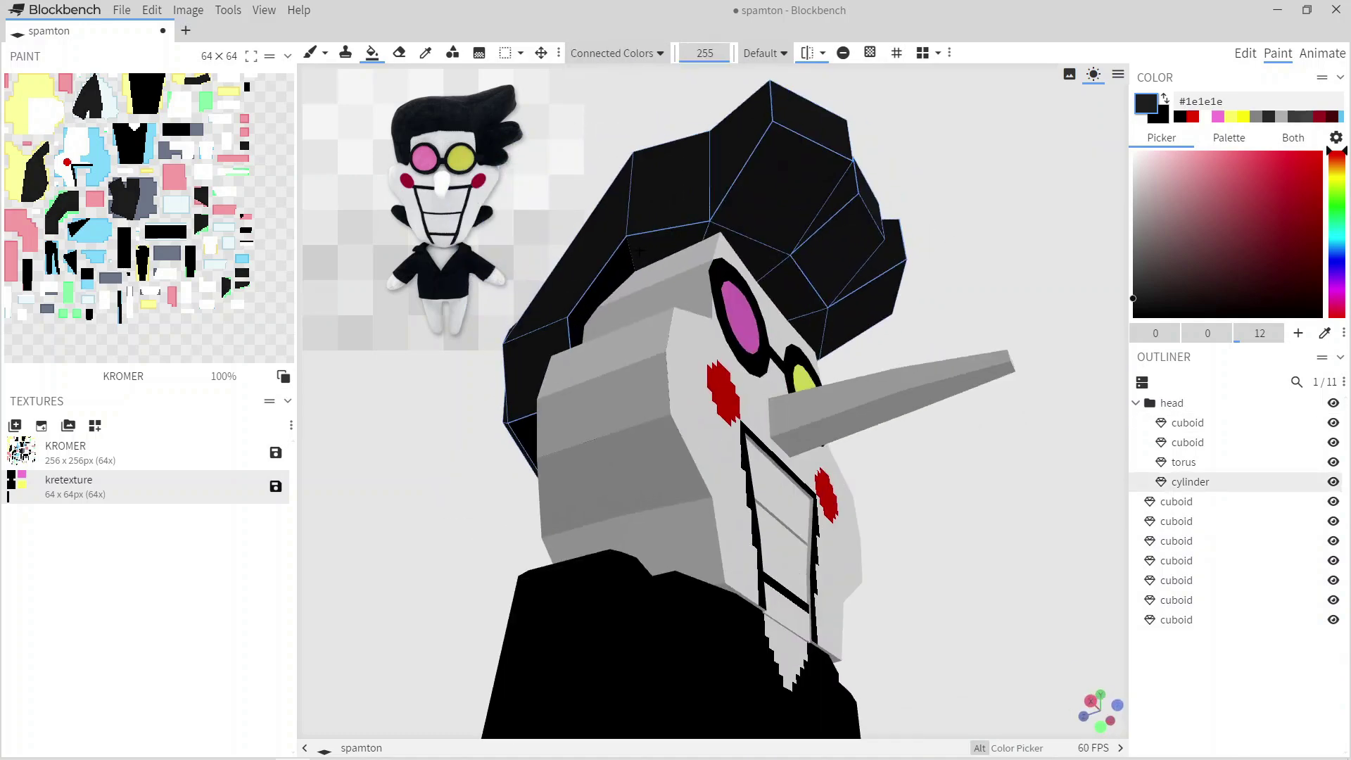
{"action": "left_click_drag", "start_coordinate": [575, 325], "coordinate": [1097, 204]}
Pick black #000000 and fill the leftover light spots on top of the torso at the shoulders.
{"action": "left_click_drag", "start_coordinate": [1208, 220], "coordinate": [1133, 317]}
{"action": "left_click_drag", "start_coordinate": [915, 352], "coordinate": [862, 366]}
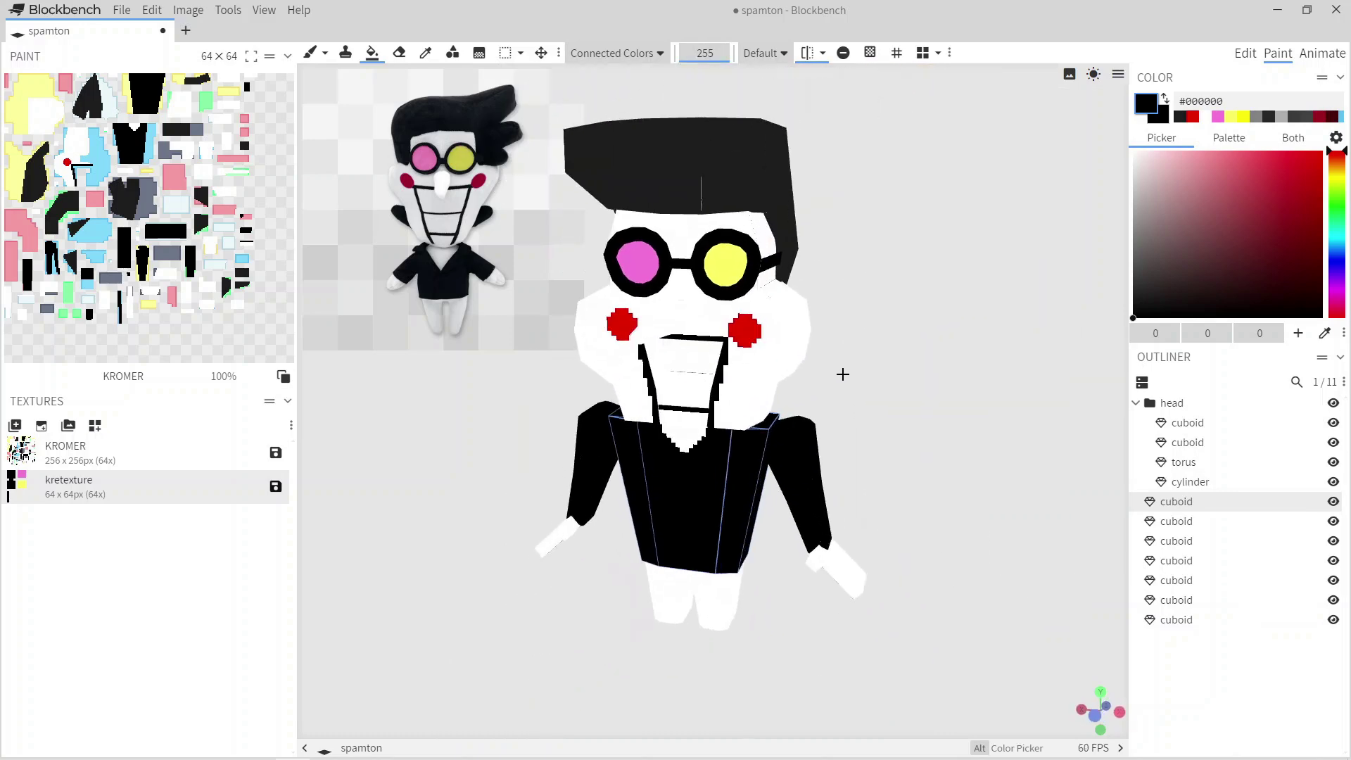
{"action": "left_click_drag", "start_coordinate": [930, 266], "coordinate": [1028, 343]}
Return to Edit mode and adjust the head's cheek and jaw vertices in vertex selection mode.
{"action": "left_click", "coordinate": [1244, 53]}
{"action": "scroll", "coordinate": [844, 422], "scroll_direction": "up", "scroll_amount": 3}
{"action": "left_click", "coordinate": [657, 52]}
{"action": "left_click", "coordinate": [844, 486]}
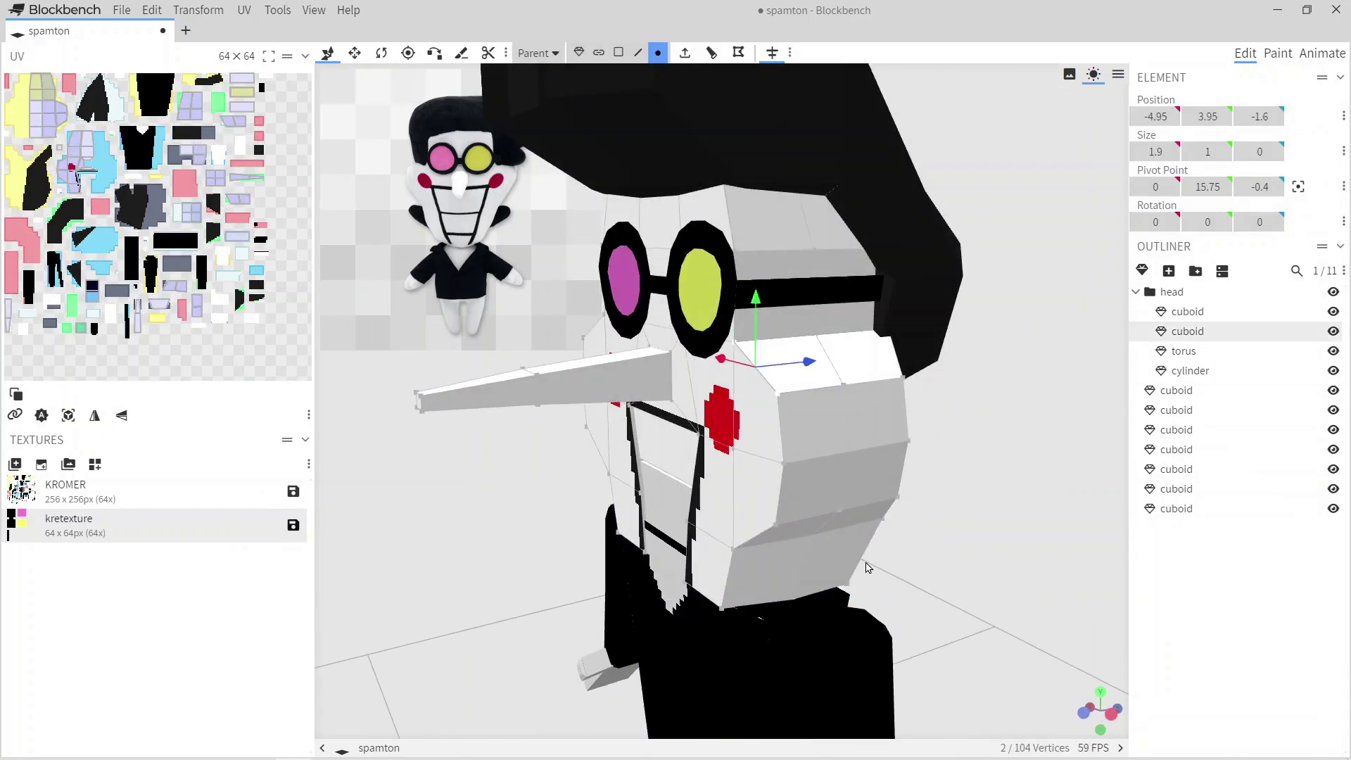
{"action": "left_click_drag", "start_coordinate": [822, 461], "coordinate": [850, 392]}
{"action": "scroll", "coordinate": [884, 453], "scroll_direction": "down", "scroll_amount": 3}
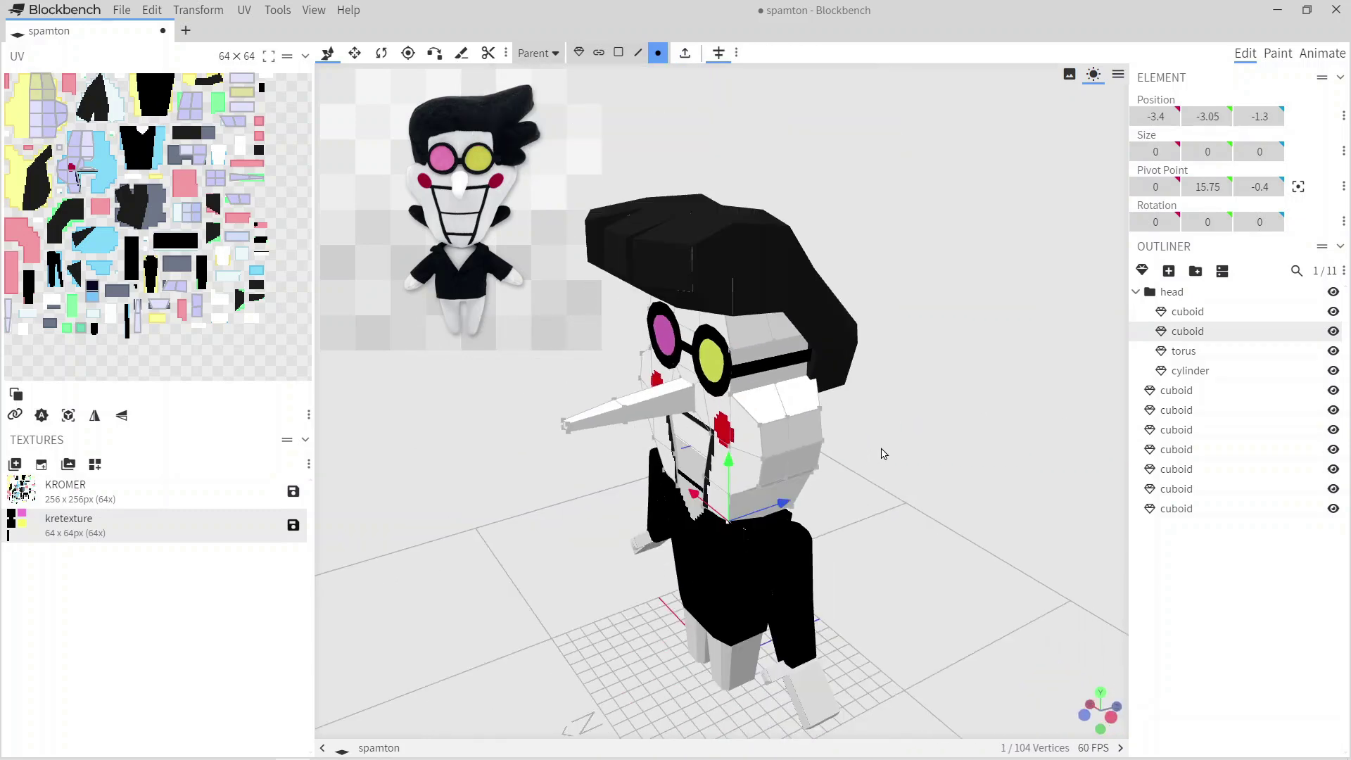
Return to Paint mode, deselect everything and examine the painted figure against the reference.
{"action": "left_click_drag", "start_coordinate": [927, 528], "coordinate": [929, 313]}
{"action": "scroll", "coordinate": [917, 374], "scroll_direction": "up", "scroll_amount": 2}
{"action": "scroll", "coordinate": [935, 314], "scroll_direction": "down", "scroll_amount": 3}
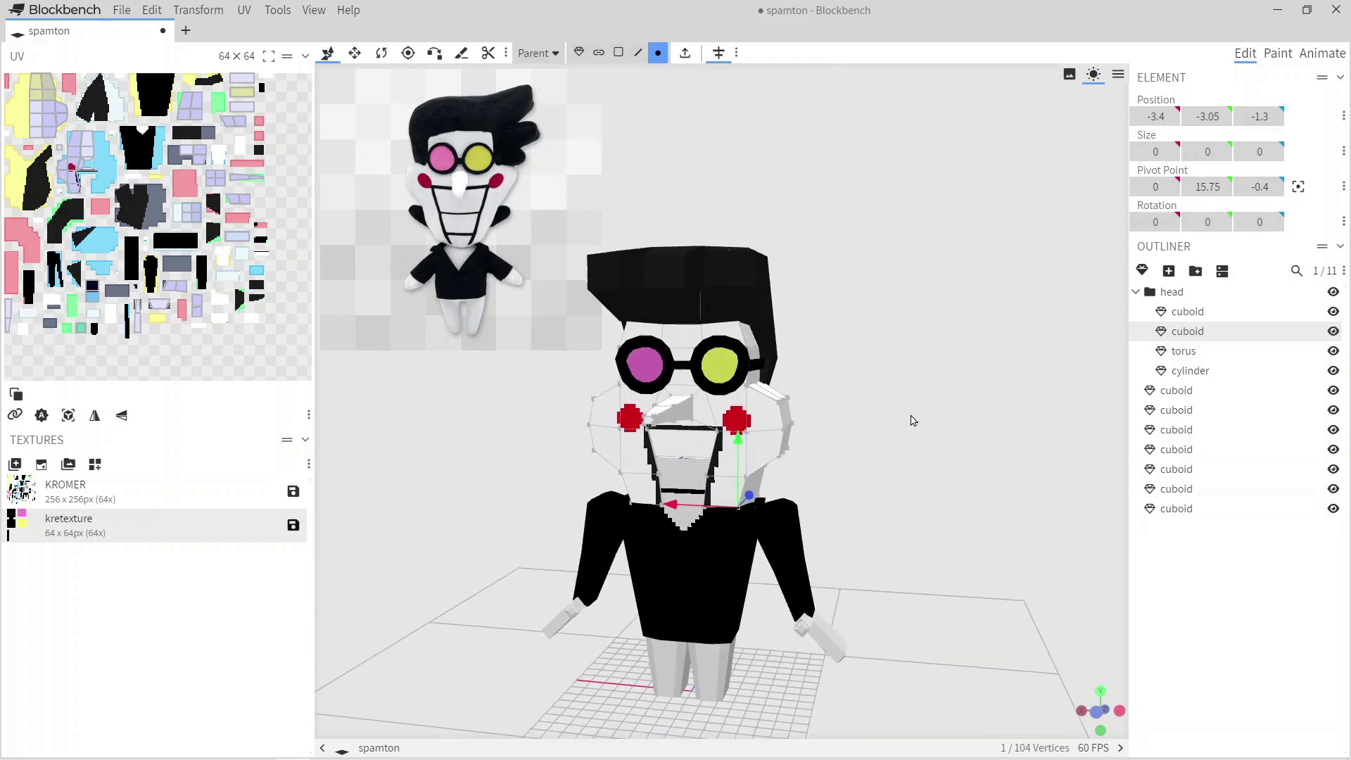
{"action": "key", "text": "2"}
{"action": "mouse_move", "coordinate": [998, 357]}
{"action": "left_mouse_down"}
{"action": "mouse_move", "coordinate": [940, 379]}
{"action": "mouse_move", "coordinate": [1097, 355]}
{"action": "mouse_move", "coordinate": [976, 352]}
{"action": "left_mouse_up"}
{"action": "left_click", "coordinate": [875, 546]}
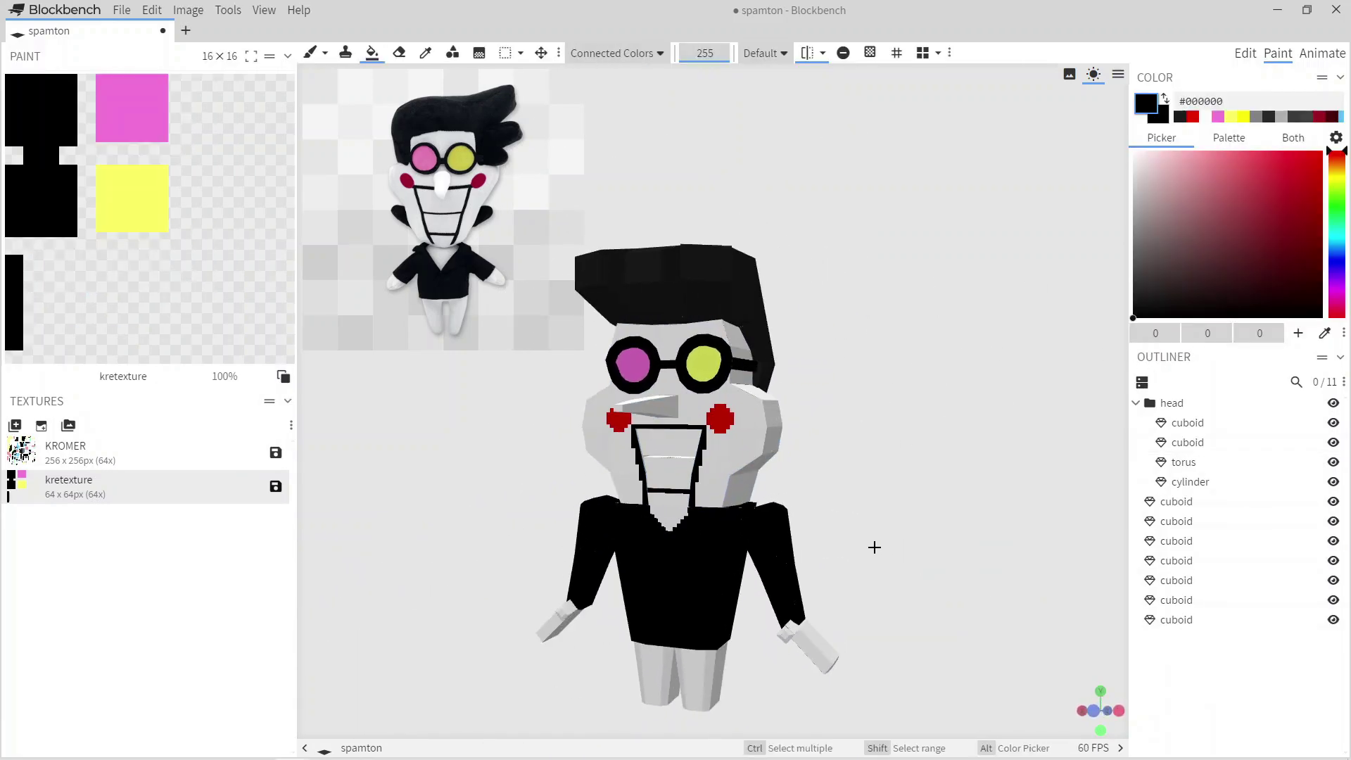